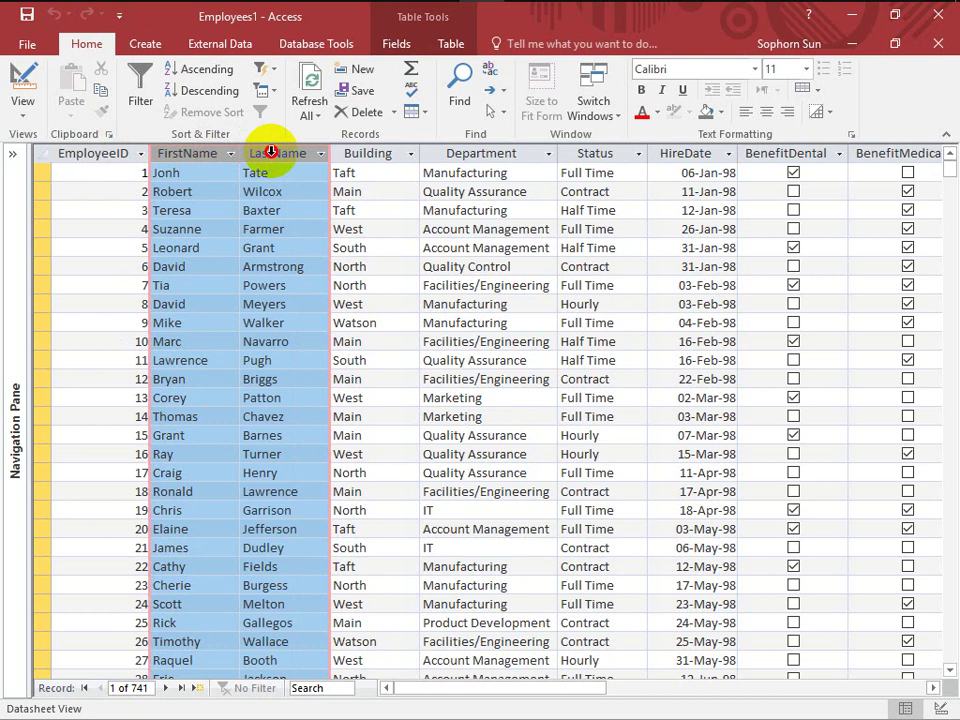
# Examine the Building, Department, Status and HireDate columns of the Employees1 table, including the Status values of the first records.
pyautogui.click(390, 155)
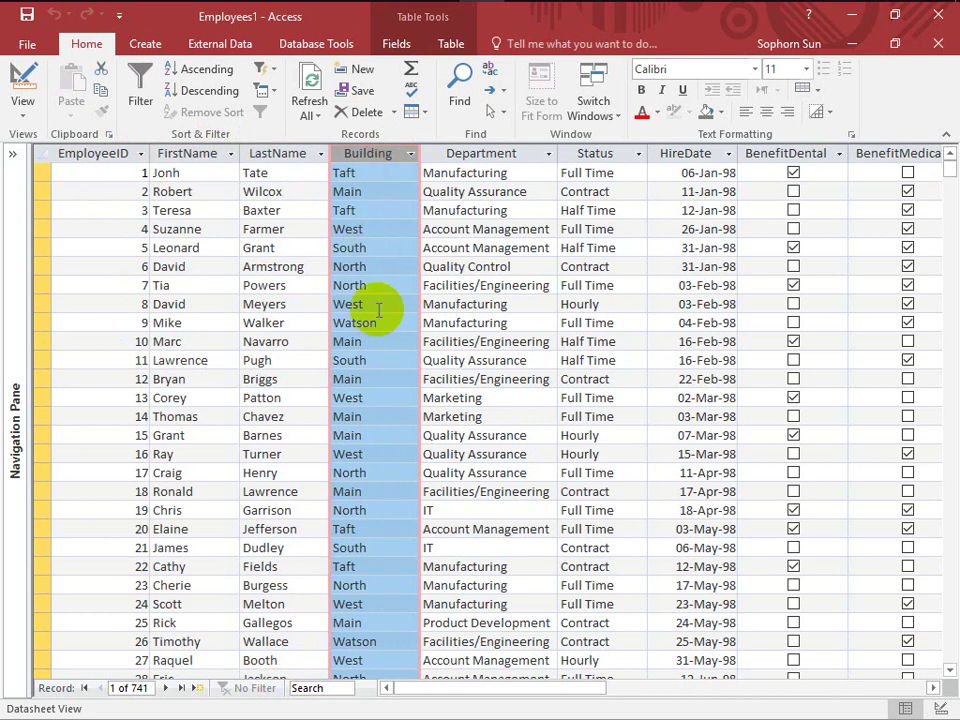
pyautogui.click(495, 153)
pyautogui.click(489, 172)
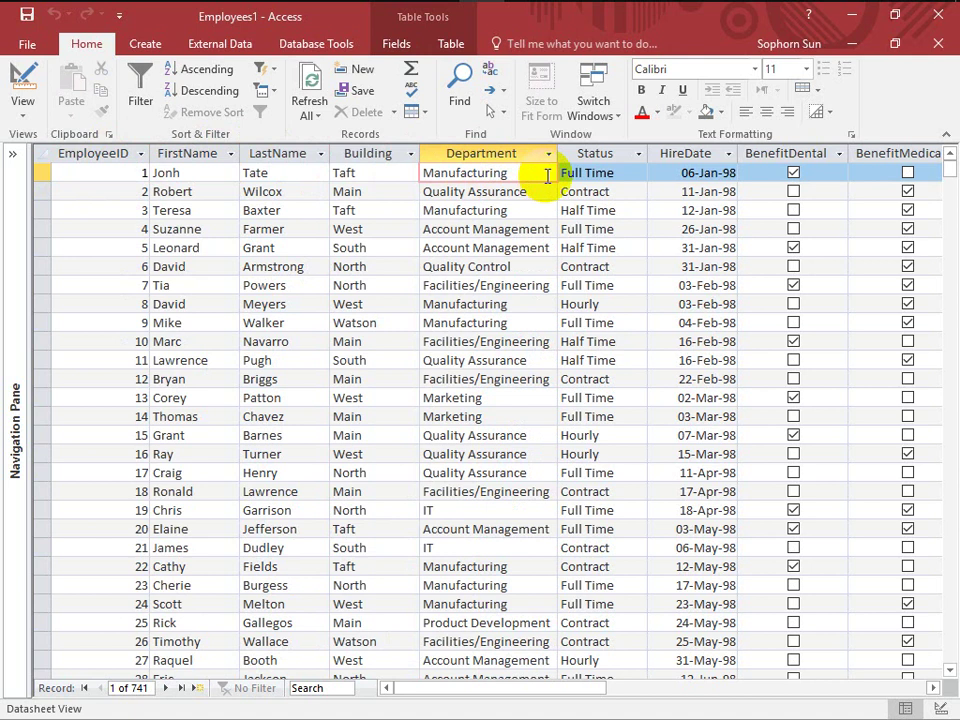
pyautogui.click(600, 153)
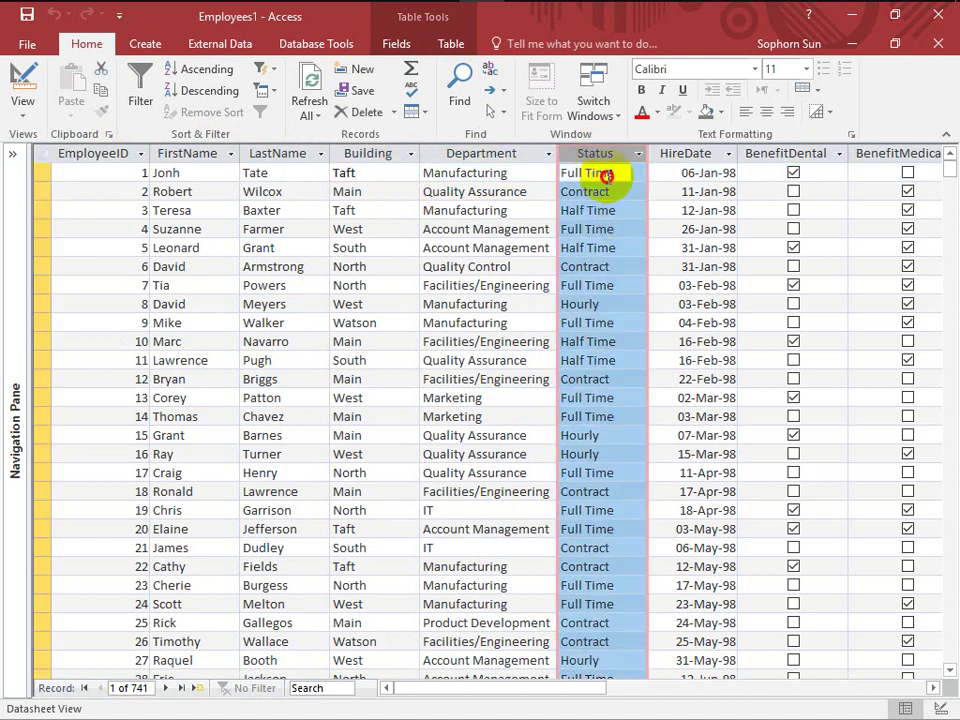
pyautogui.click(615, 172)
pyautogui.click(619, 191)
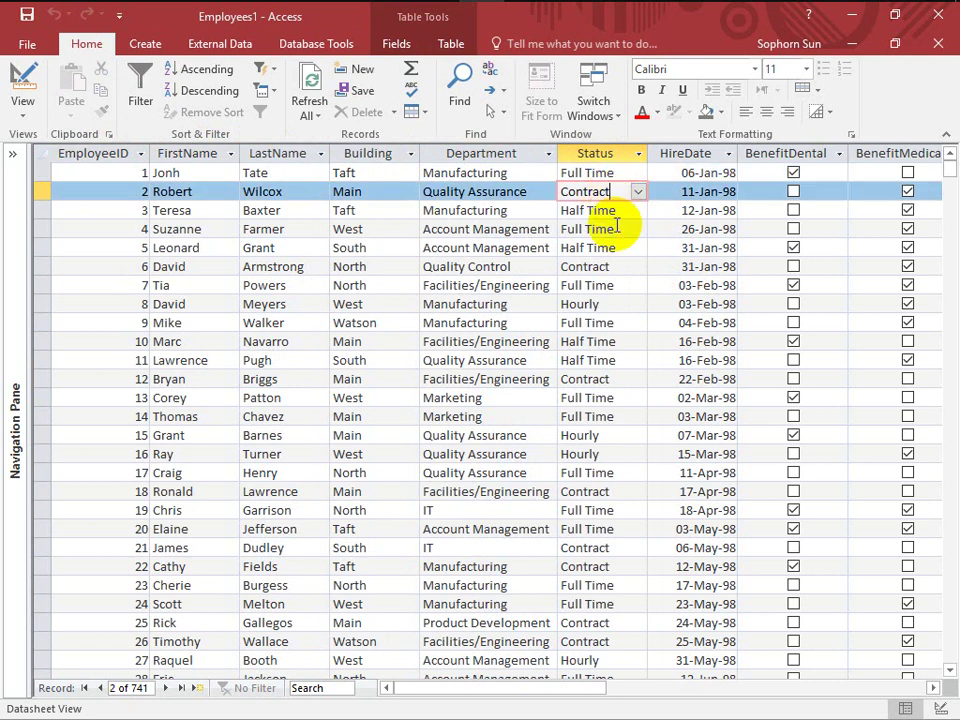
pyautogui.click(618, 212)
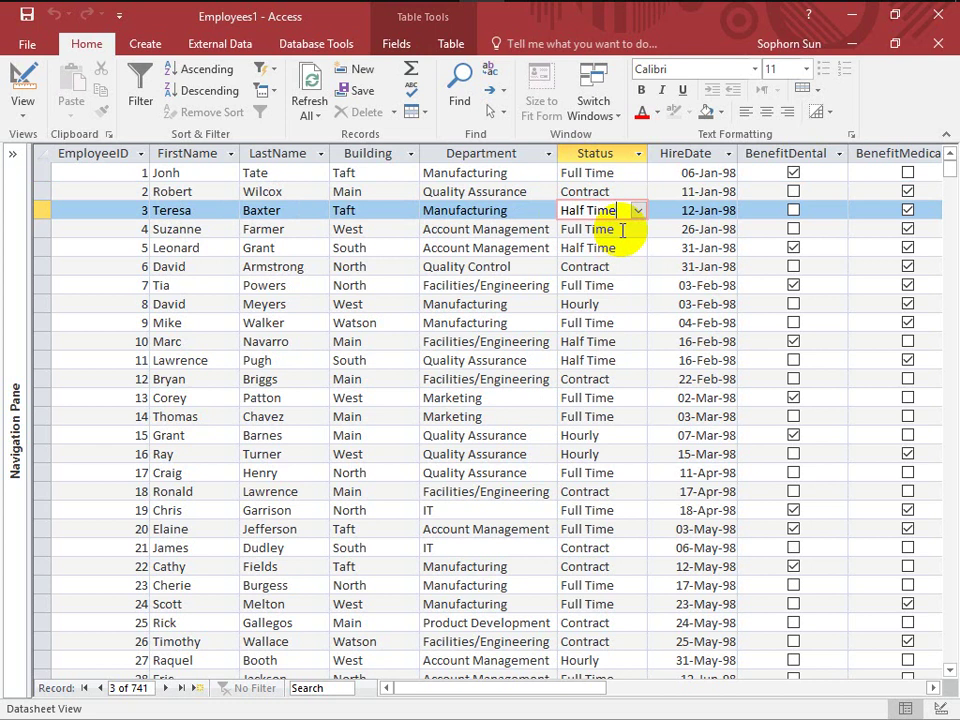
pyautogui.click(697, 153)
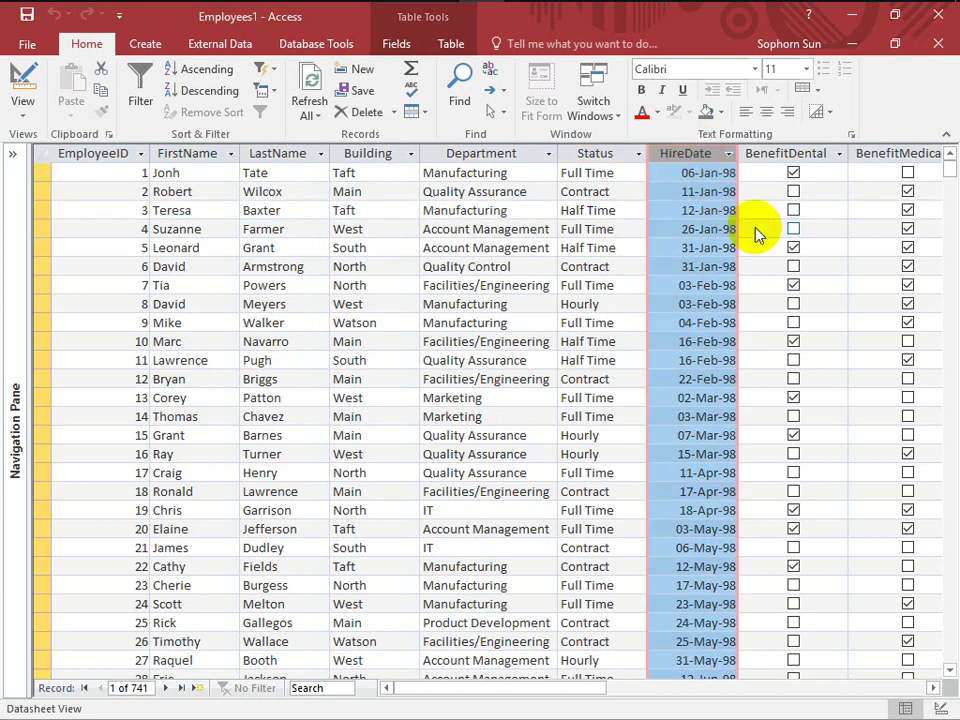
# Examine the BenefitDental, BenefitMedical, BenefitRetirement and Salary columns of the Employees1 table.
pyautogui.click(933, 688)
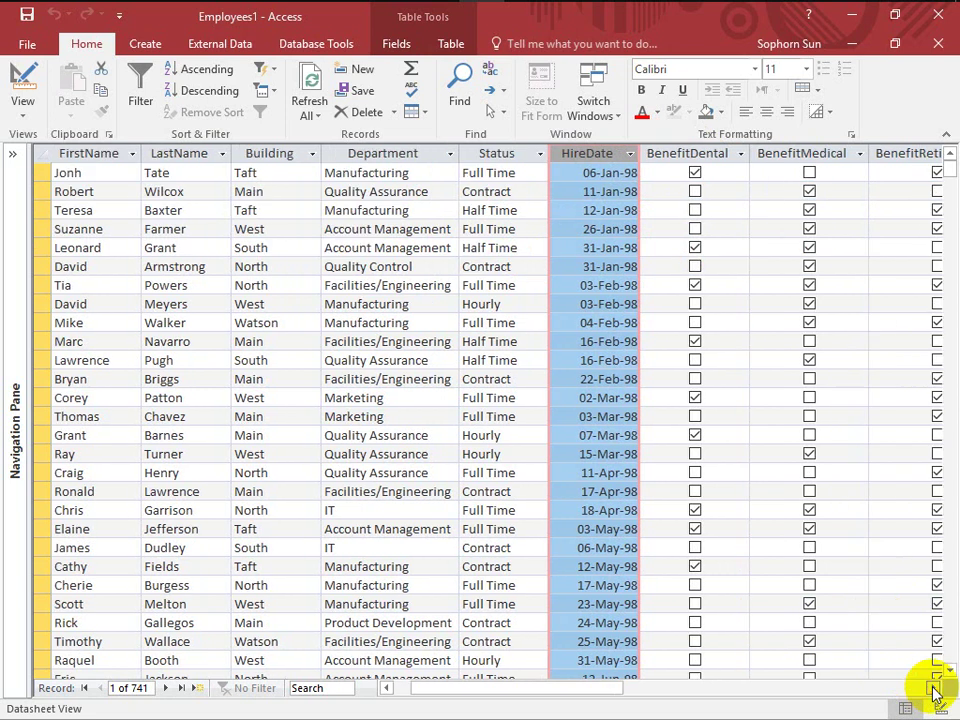
pyautogui.click(933, 688)
pyautogui.click(933, 688)
pyautogui.click(933, 688)
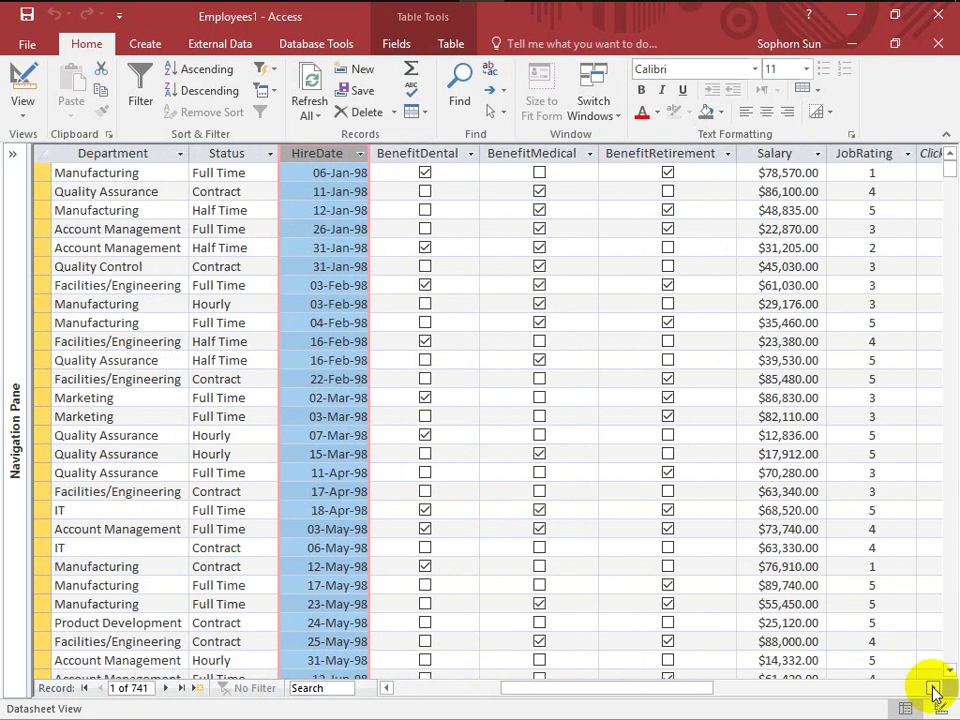
pyautogui.click(438, 152)
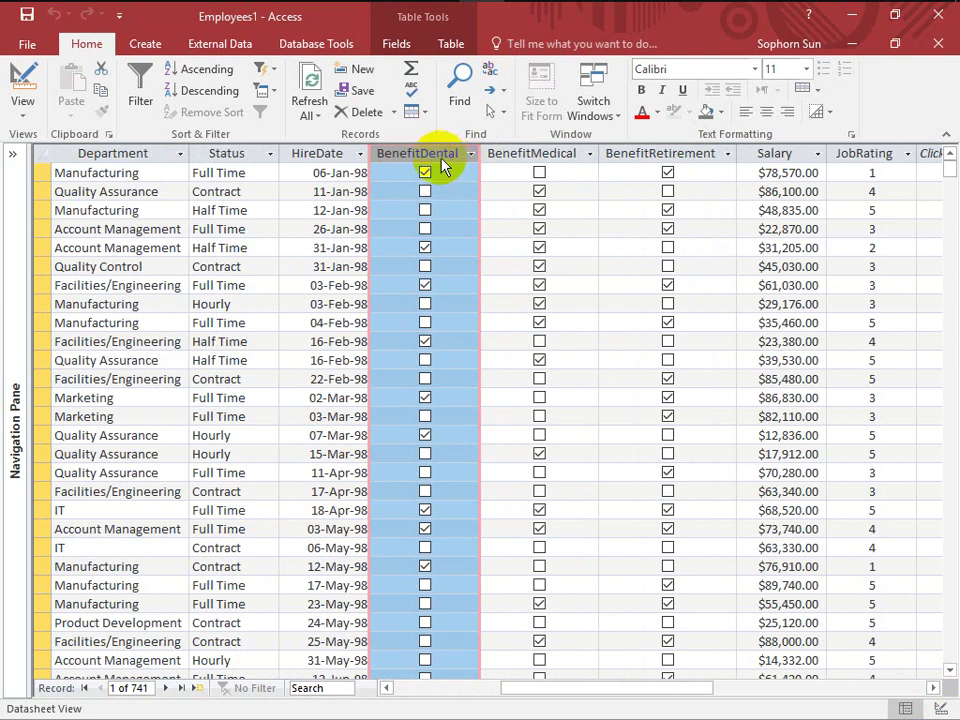
pyautogui.click(540, 155)
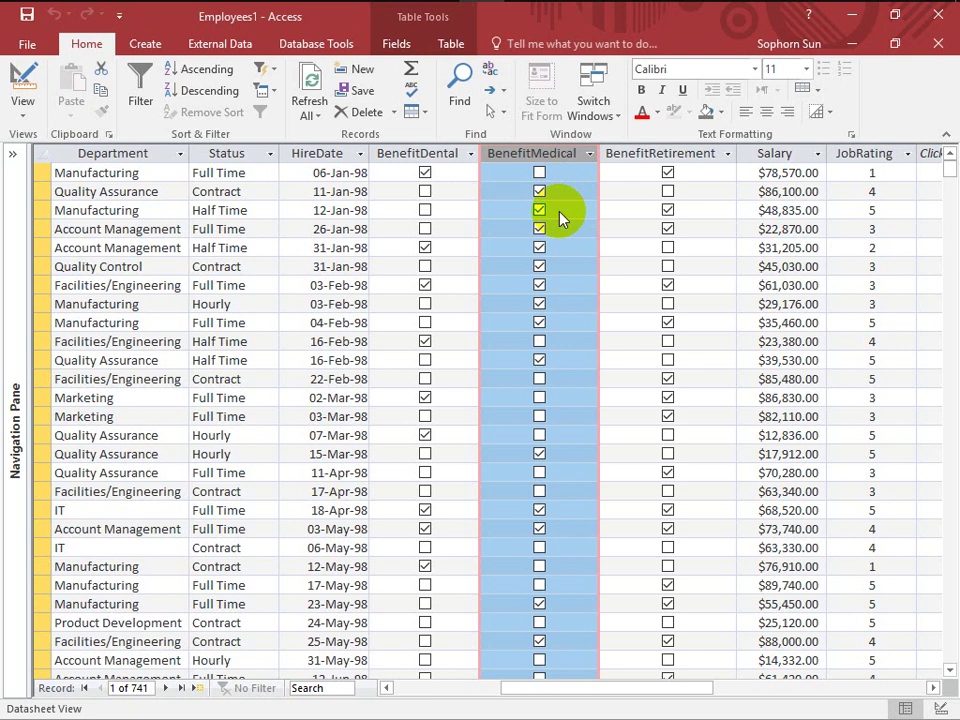
pyautogui.click(645, 153)
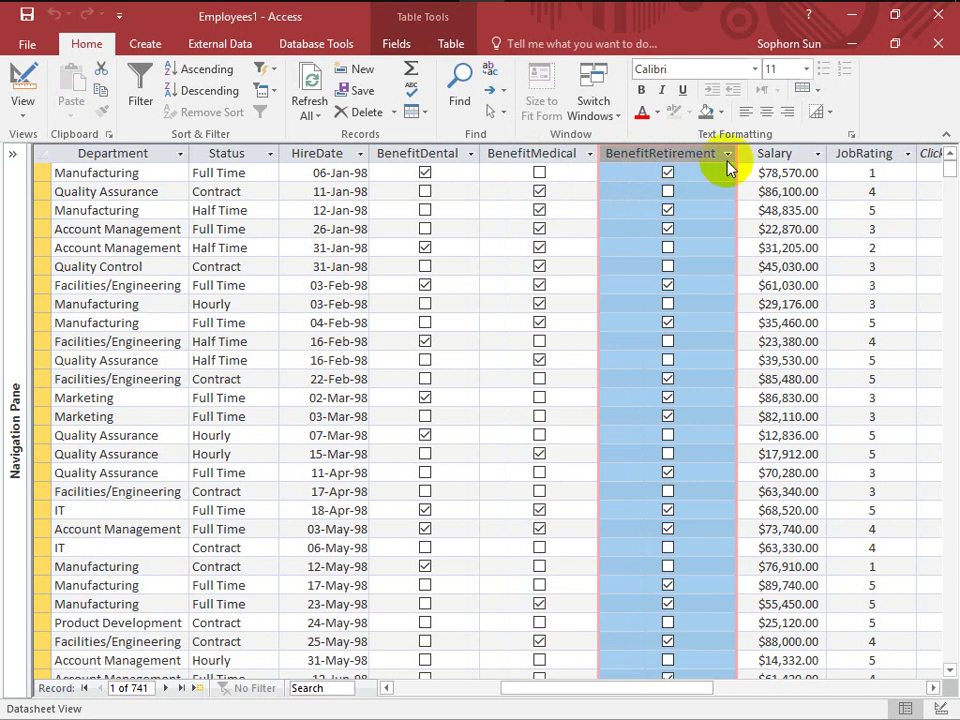
pyautogui.click(789, 153)
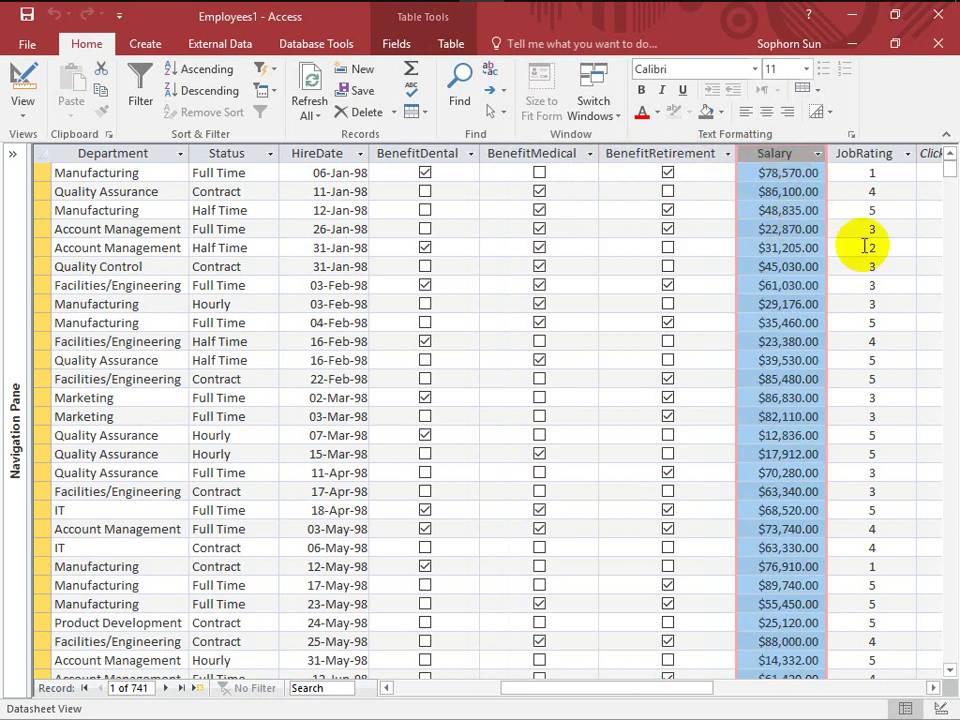
# Examine the JobRating column and inspect the individual ratings of several employee records.
pyautogui.hscroll(1, 908, 556)
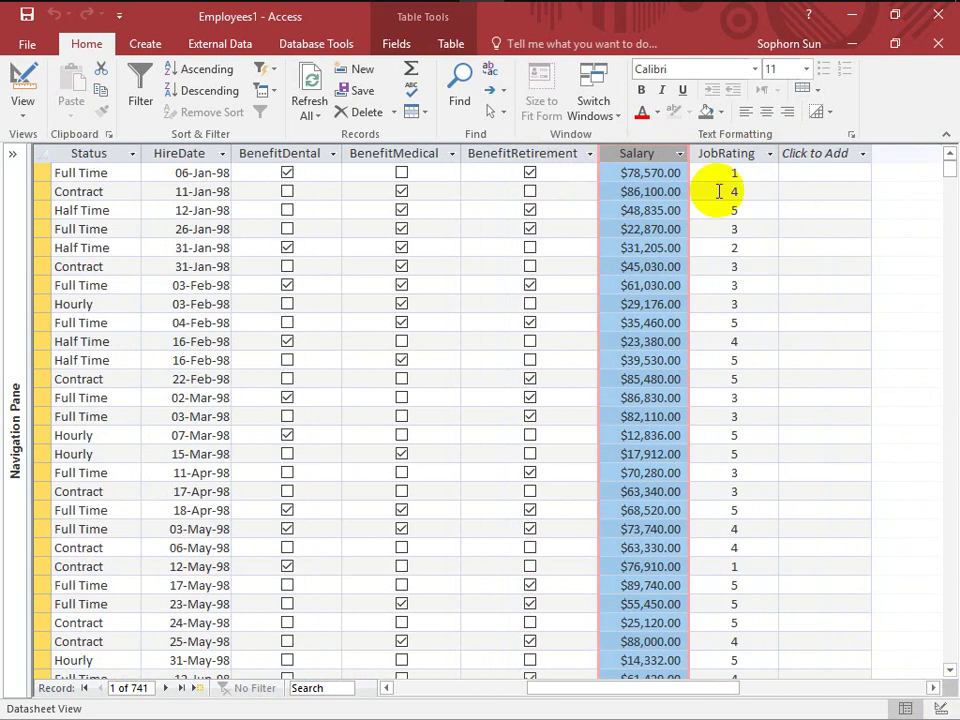
pyautogui.click(729, 153)
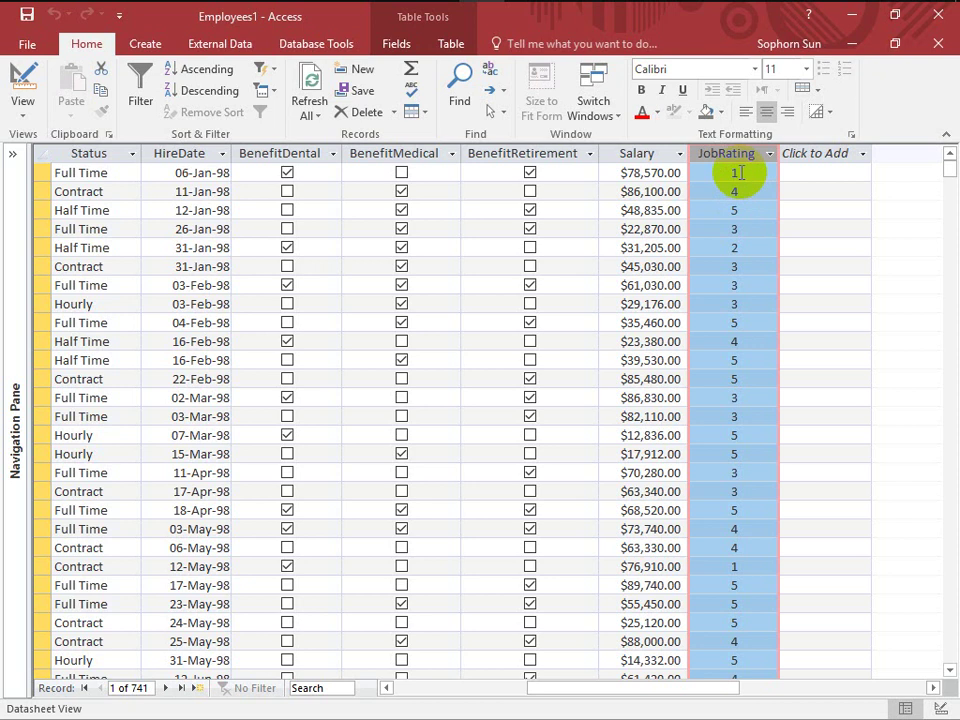
pyautogui.click(738, 210)
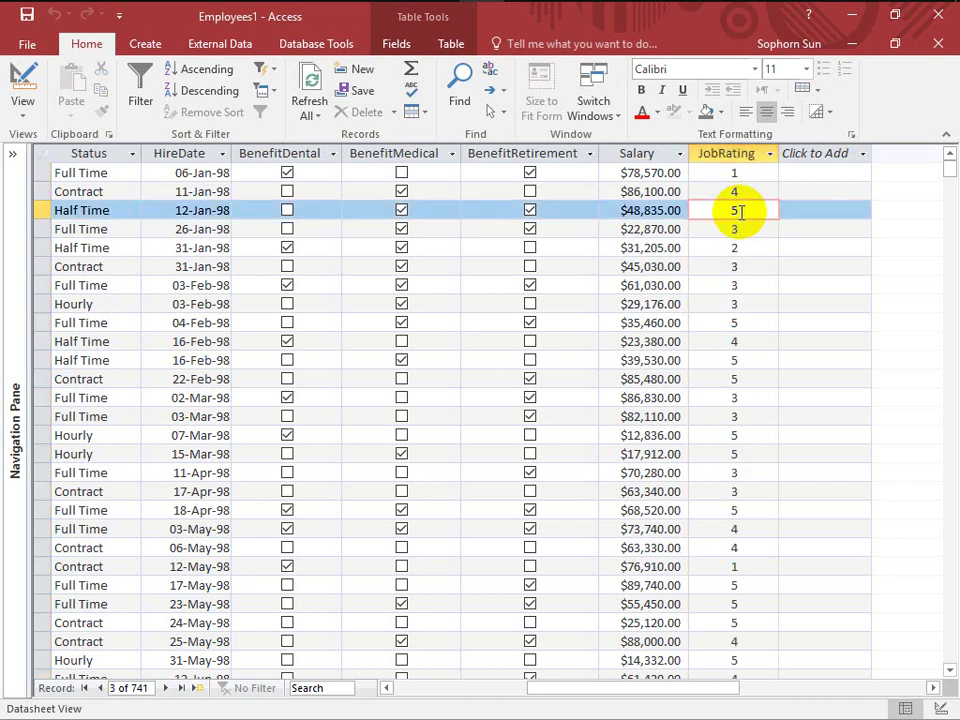
pyautogui.moveTo(741, 213); pyautogui.dragTo(722, 211)
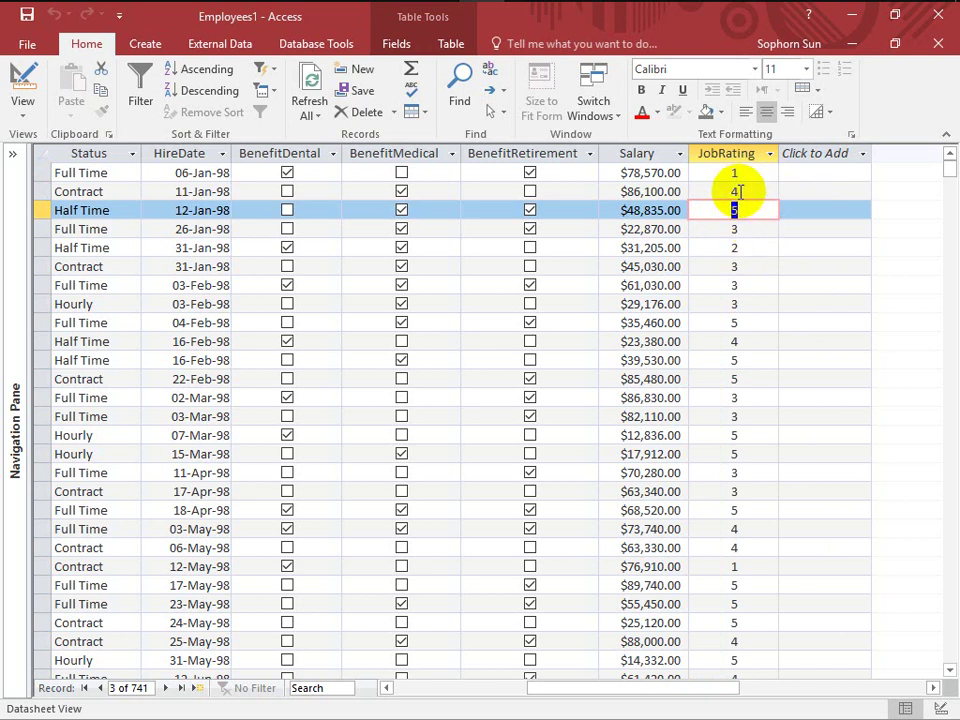
pyautogui.doubleClick(735, 191)
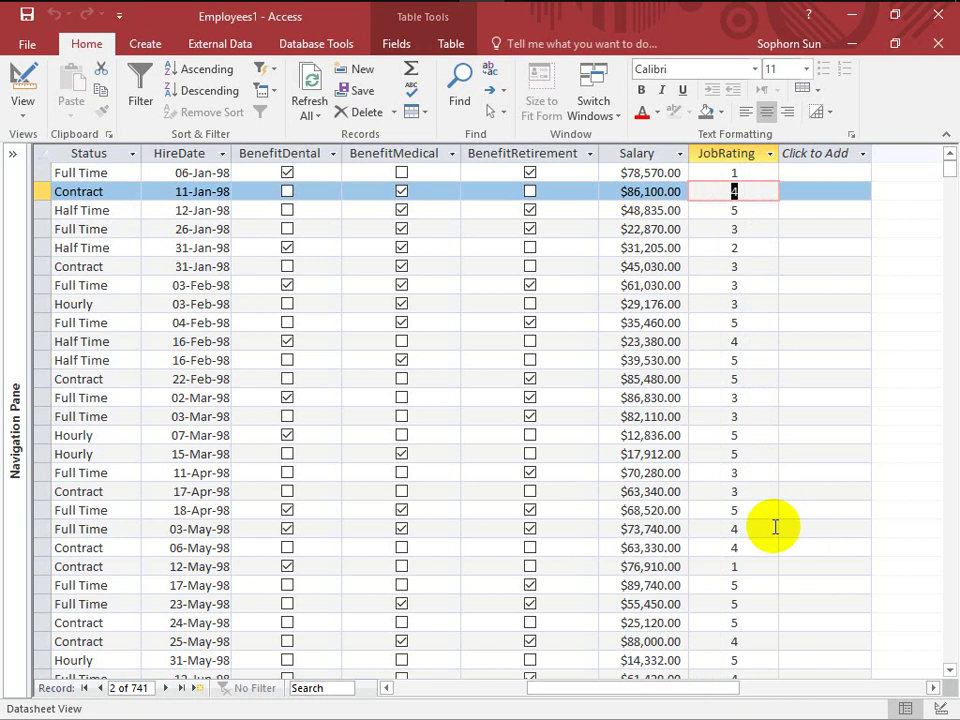
pyautogui.doubleClick(752, 567)
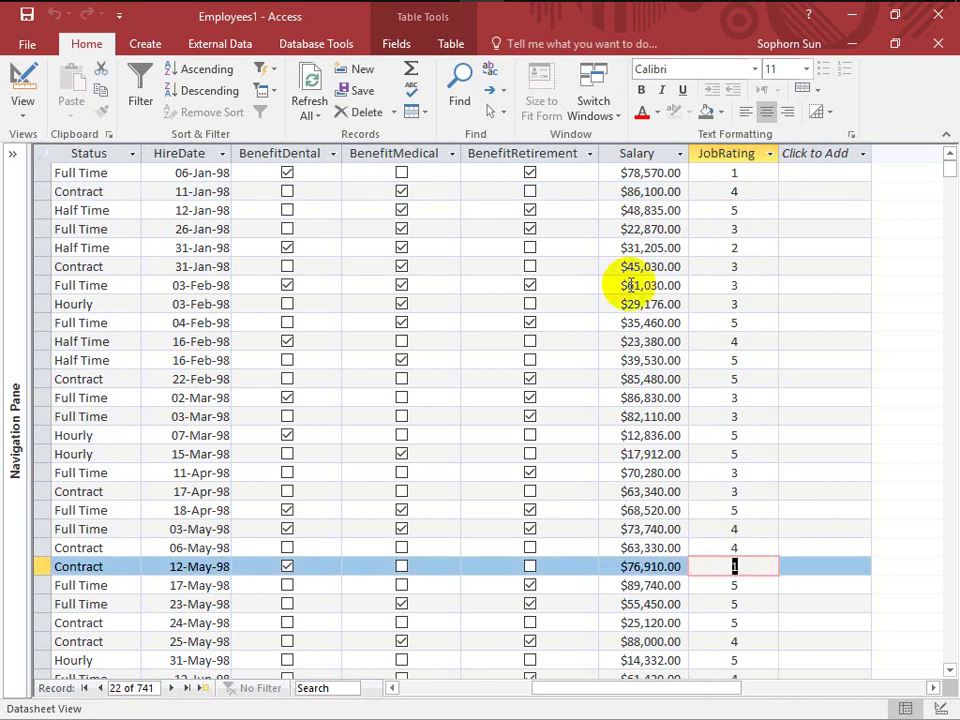
# Restore the Employees1 table from its maximized state to a floating window and close it.
pyautogui.moveTo(563, 697); pyautogui.dragTo(451, 699)
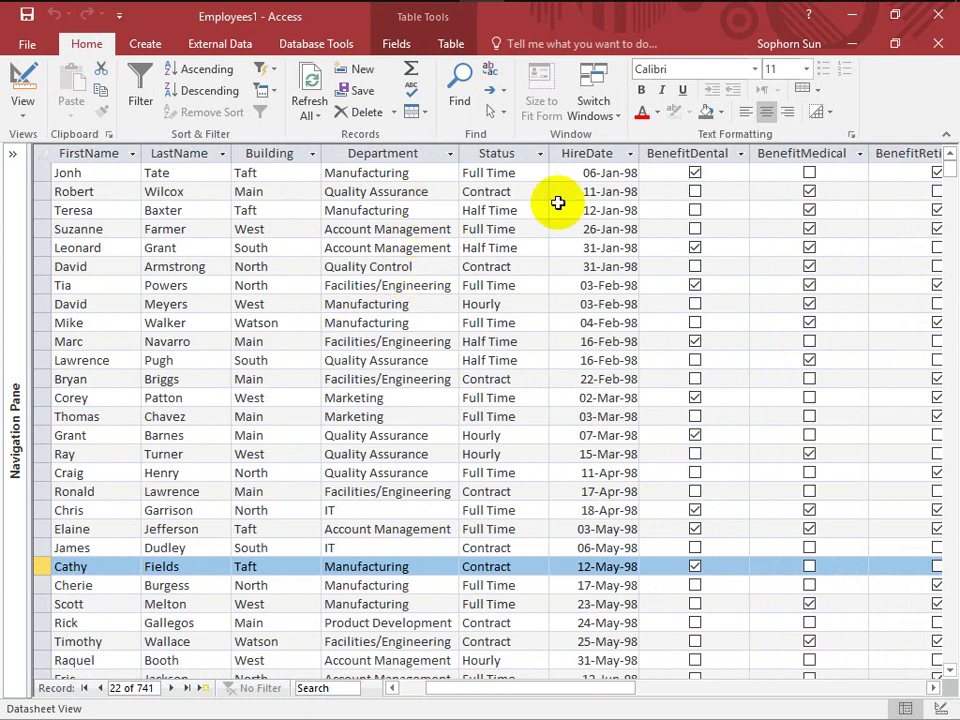
pyautogui.click(896, 43)
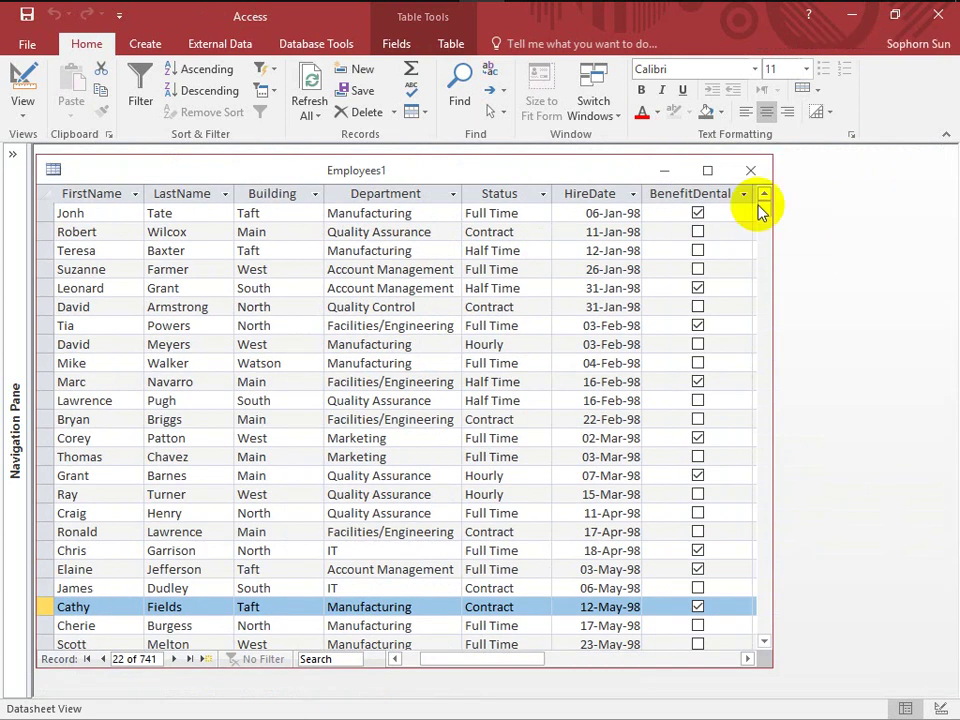
pyautogui.moveTo(552, 182); pyautogui.dragTo(640, 182)
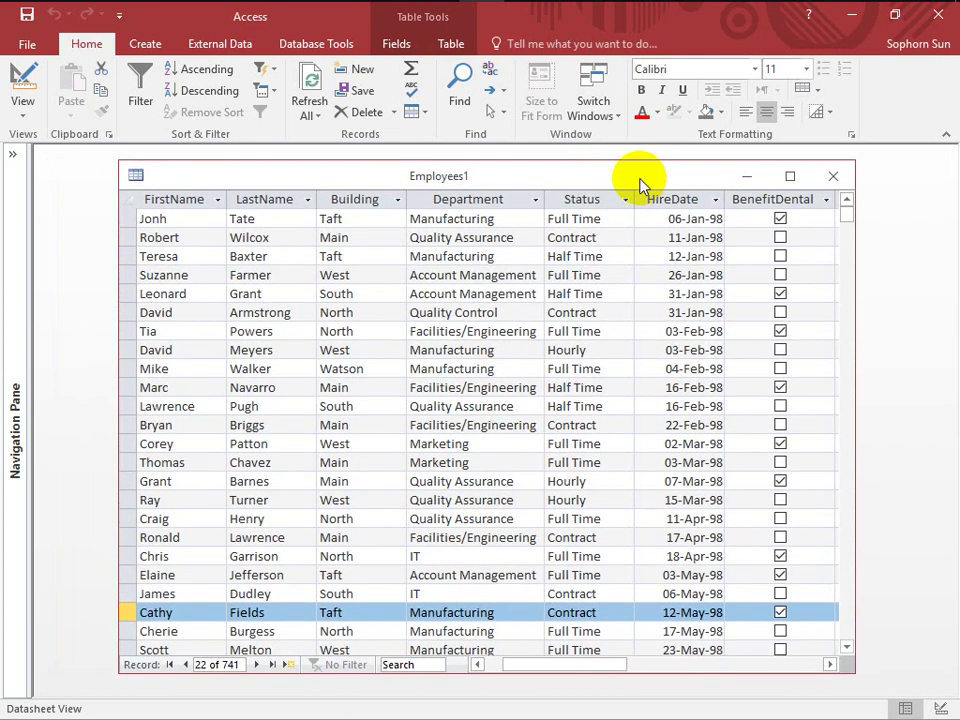
pyautogui.click(832, 177)
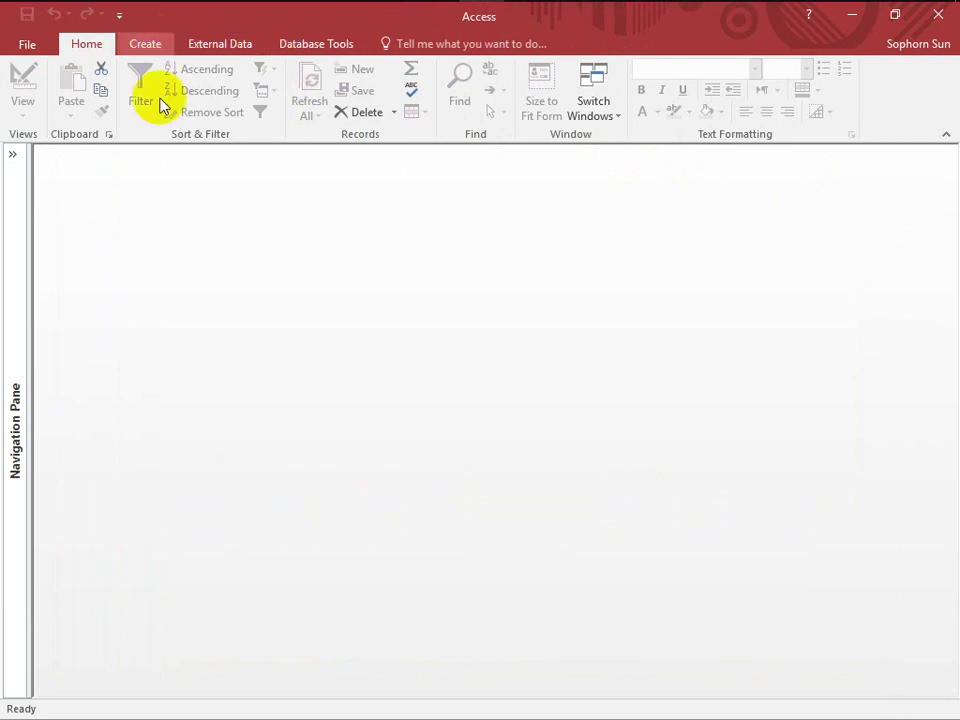
# Create a new blank form in Design View and move its window nearer the middle of the workspace.
pyautogui.click(145, 45)
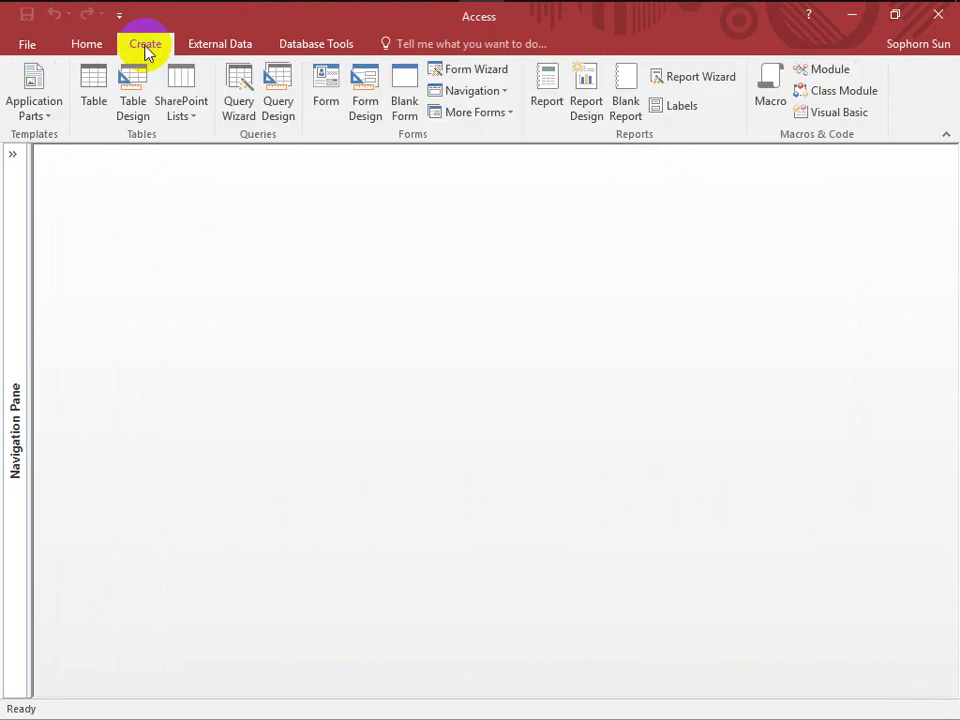
pyautogui.click(368, 97)
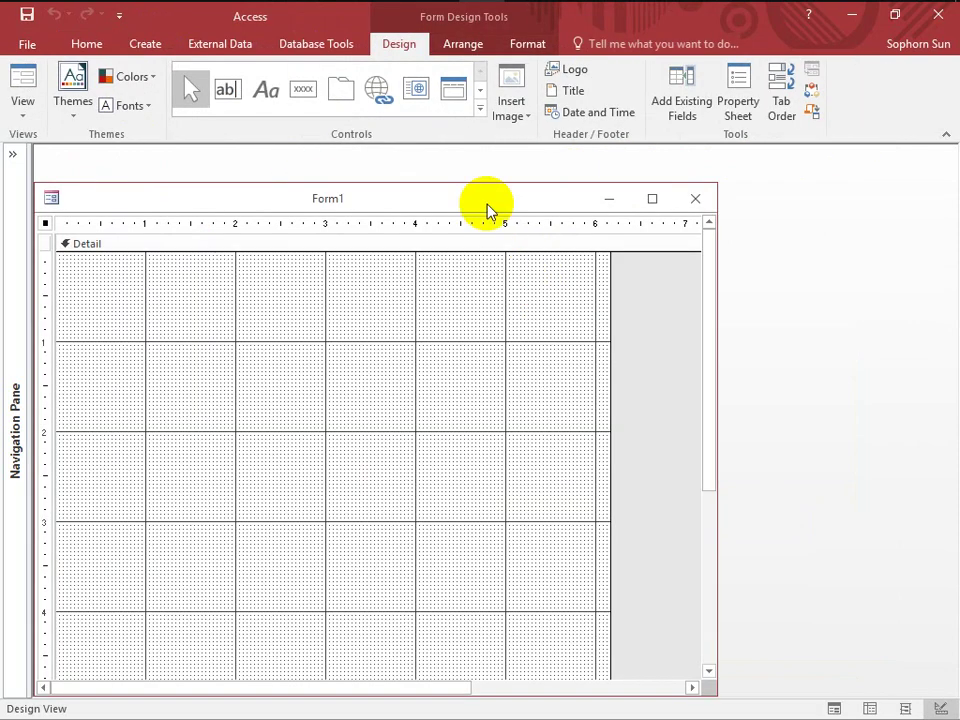
pyautogui.moveTo(490, 210); pyautogui.dragTo(565, 185)
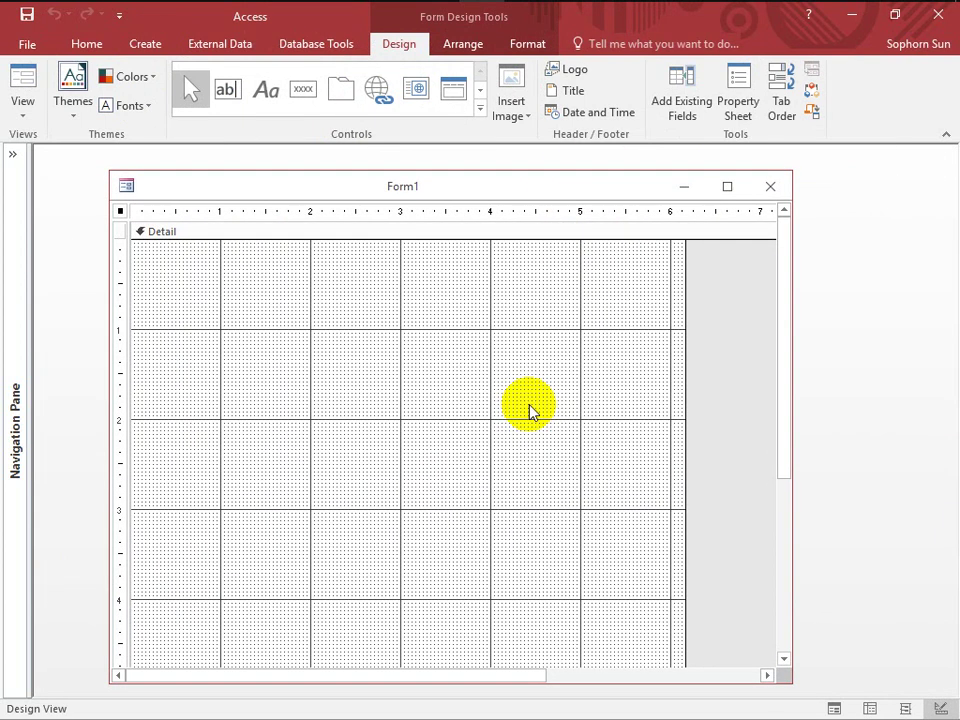
pyautogui.moveTo(495, 188); pyautogui.dragTo(483, 188)
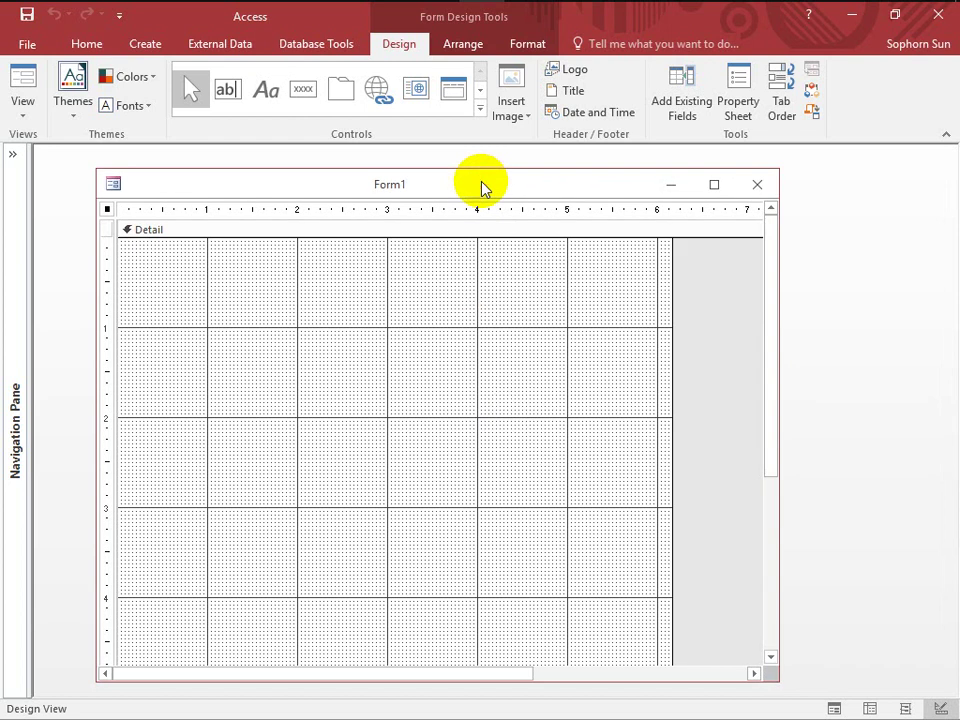
# Expand the list of database objects, select the whole form and reposition its window beside the list.
pyautogui.click(13, 154)
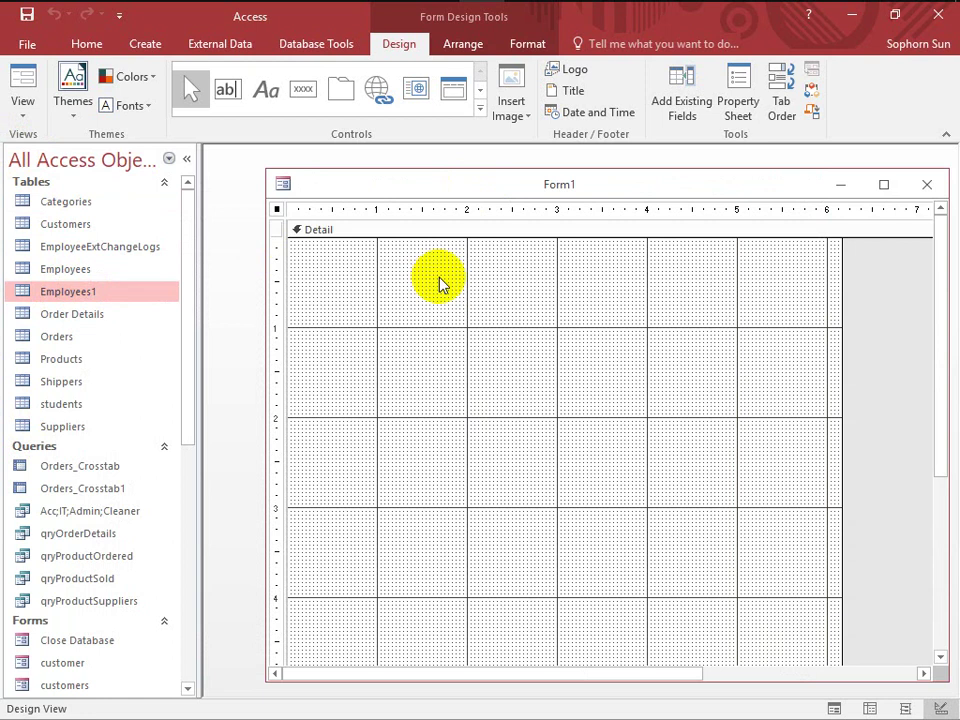
pyautogui.click(384, 270)
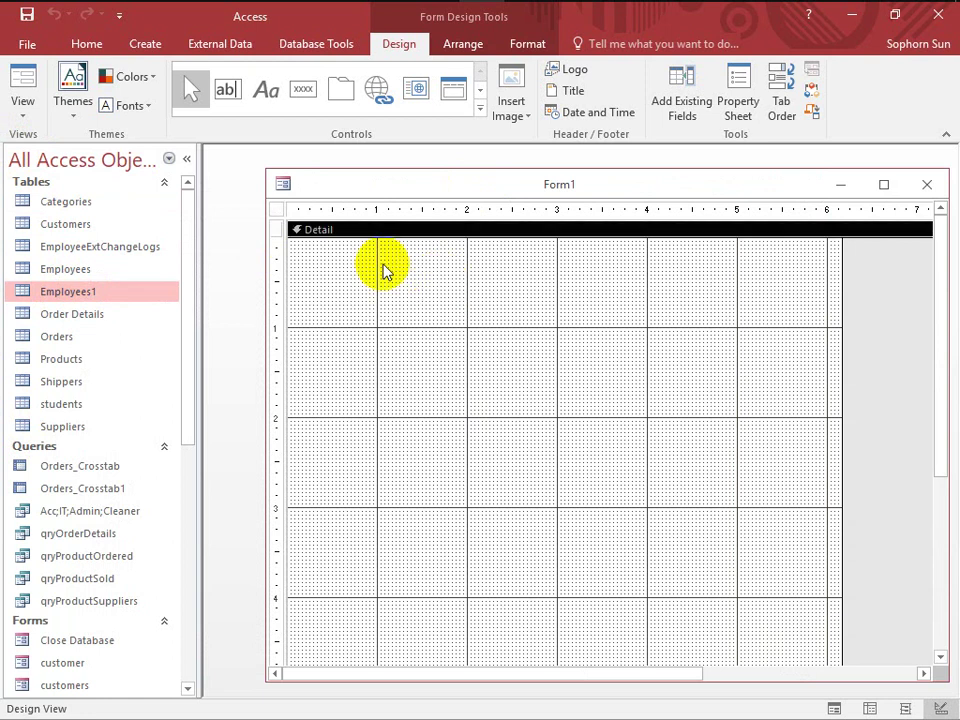
pyautogui.click(278, 216)
pyautogui.moveTo(394, 193); pyautogui.dragTo(369, 188)
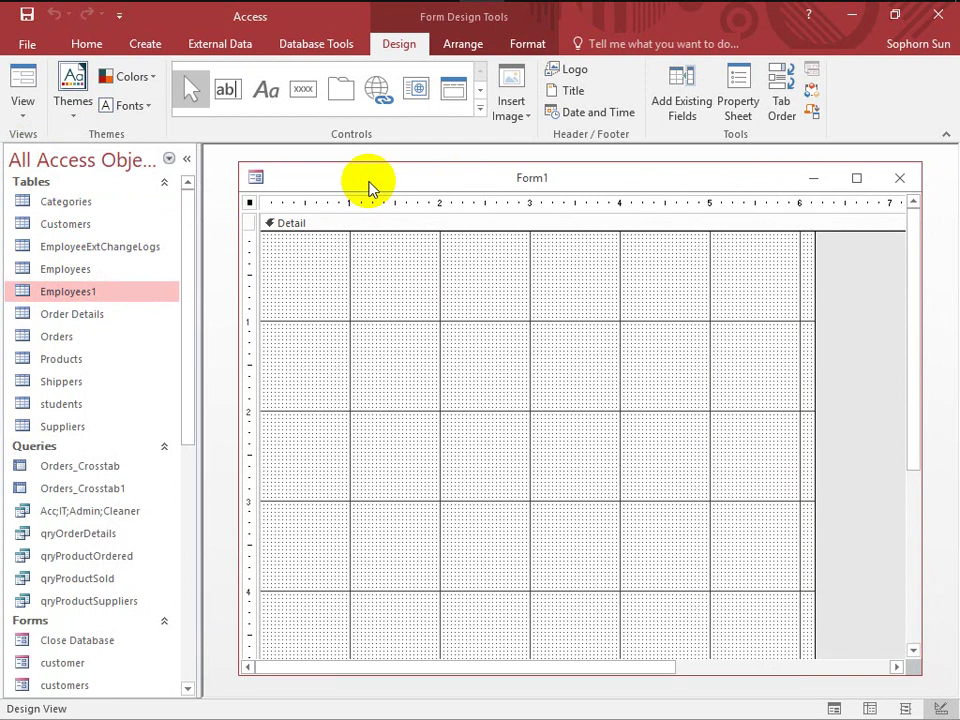
pyautogui.moveTo(446, 189); pyautogui.dragTo(439, 181)
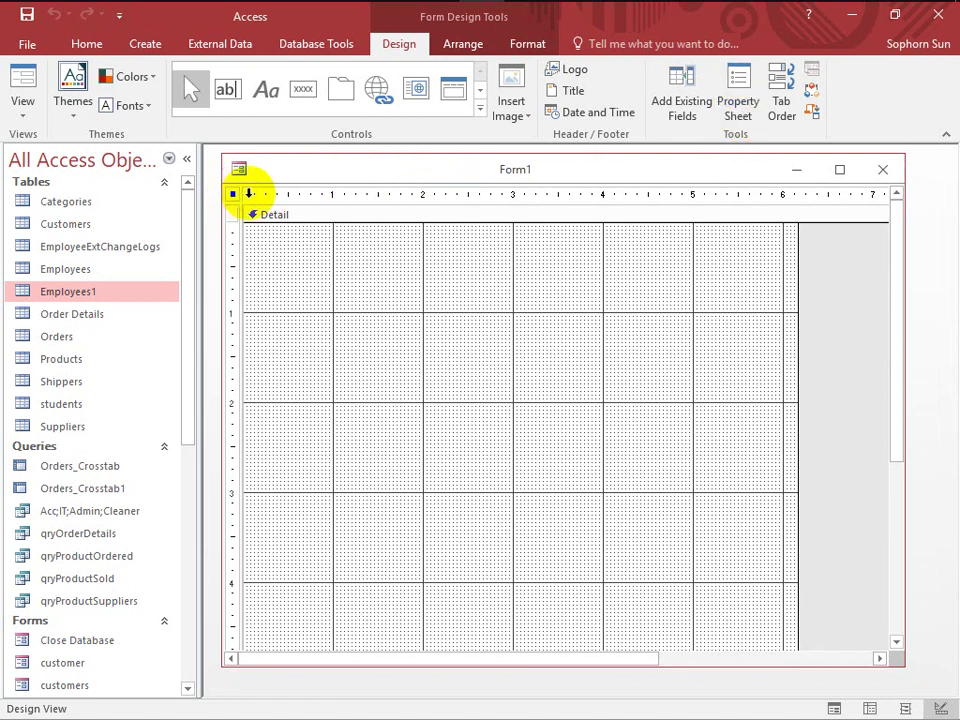
# Display the form's properties and set its Record Source to the Employees1 table.
pyautogui.click(735, 108)
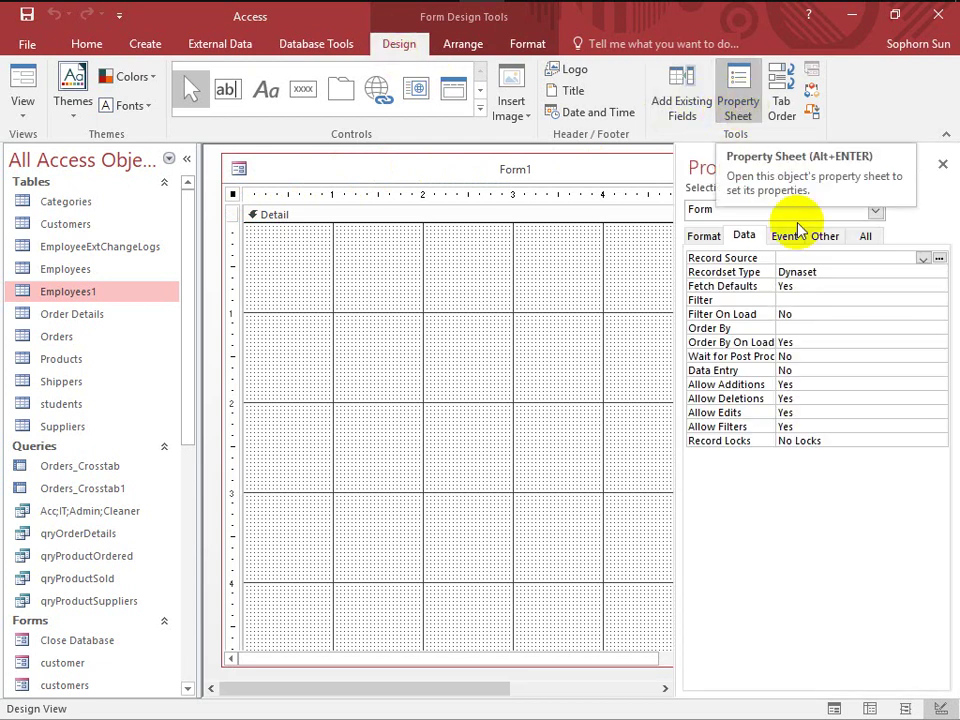
pyautogui.click(744, 237)
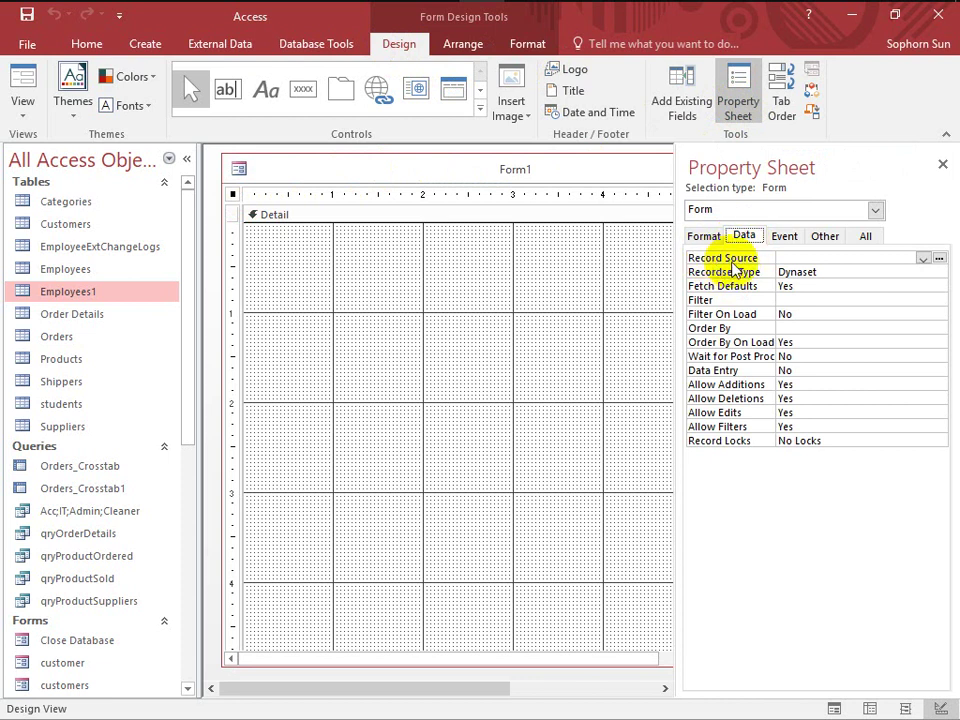
pyautogui.click(801, 260)
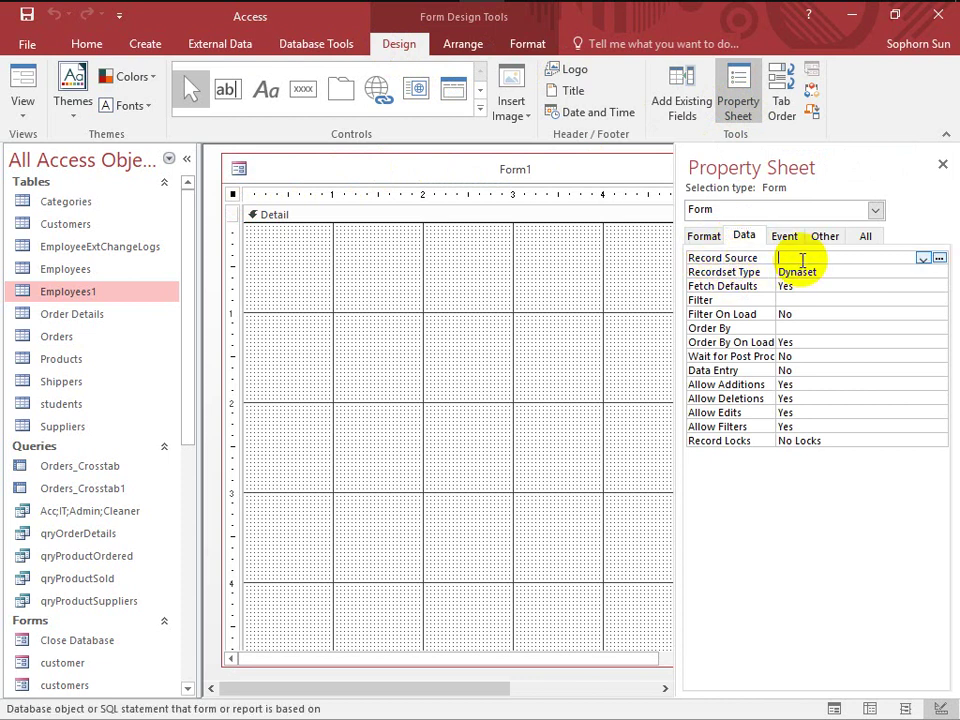
pyautogui.click(922, 259)
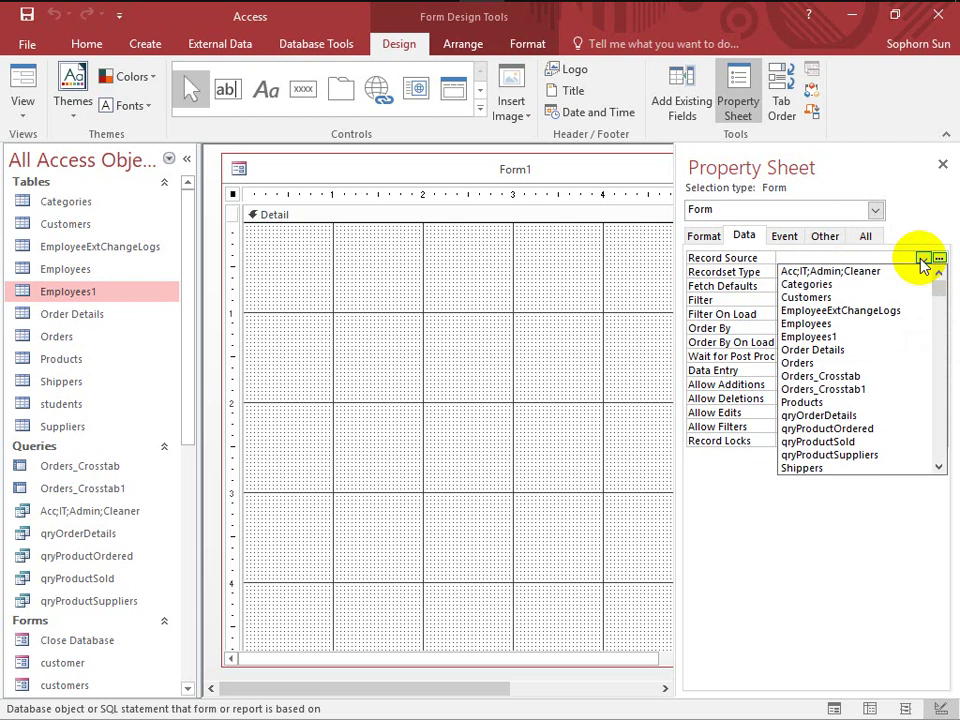
pyautogui.click(814, 338)
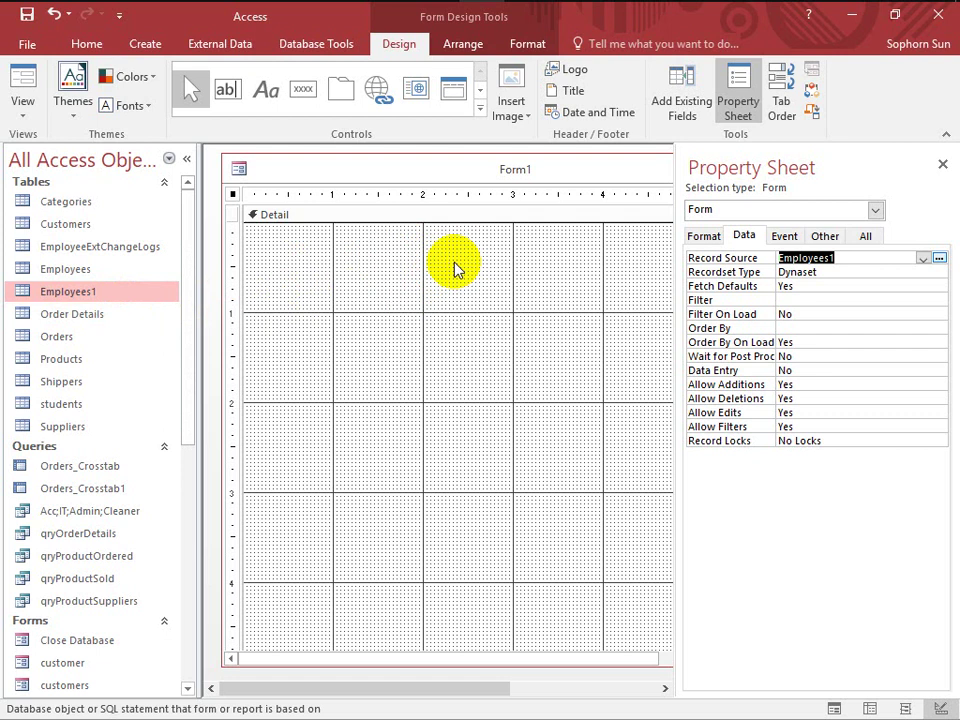
# Draw a text box about 1.4 in wide near the top of the Detail section and duplicate it five times below.
pyautogui.click(226, 91)
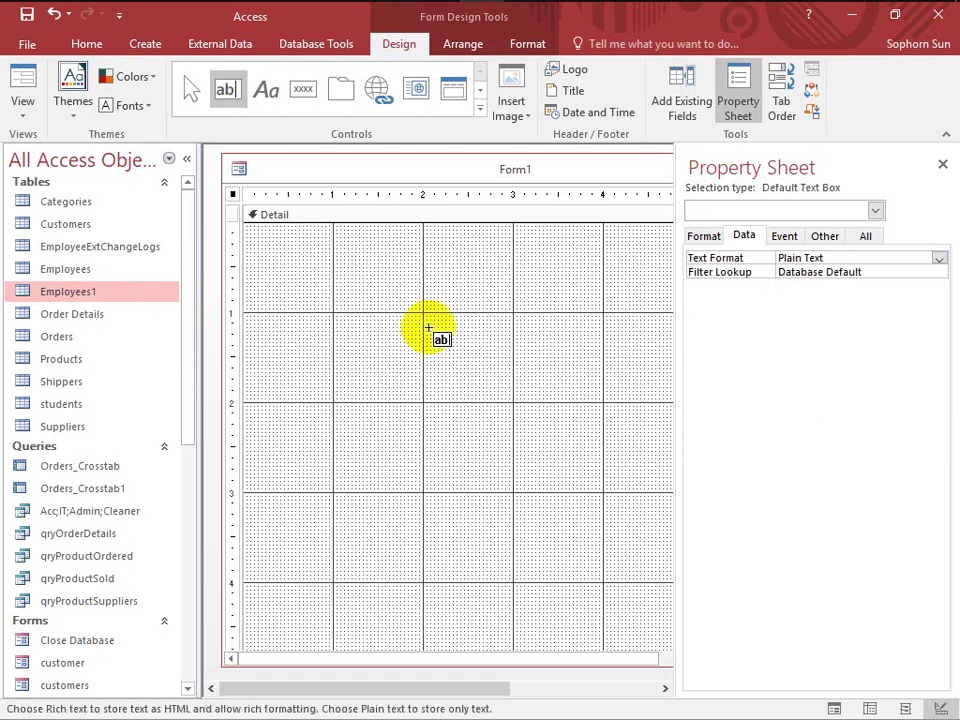
pyautogui.moveTo(378, 264); pyautogui.dragTo(502, 288)
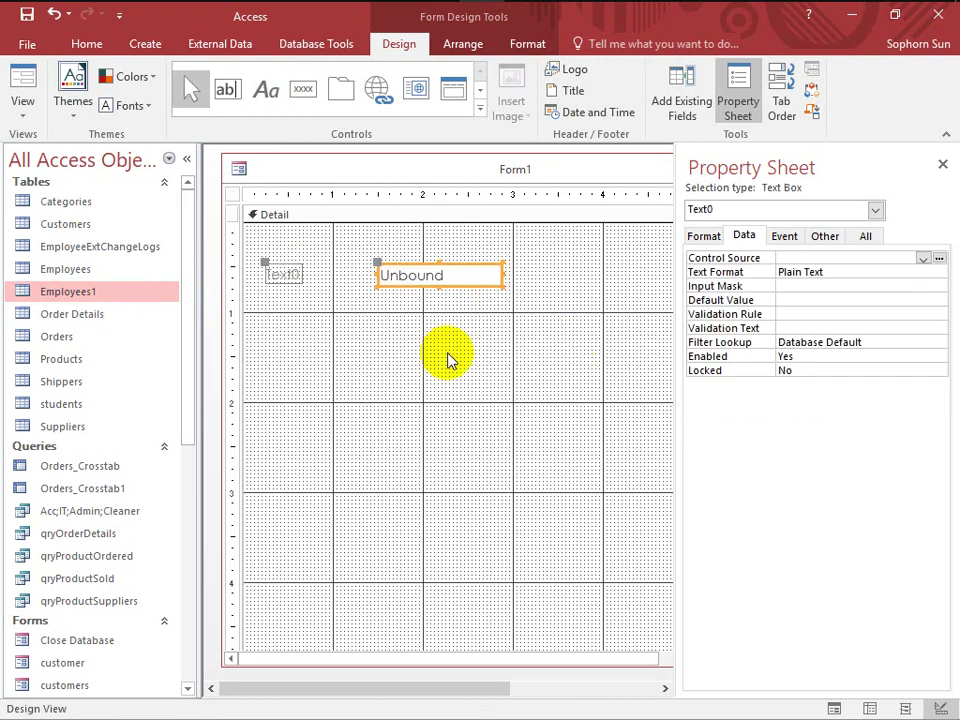
pyautogui.hotkey('ctrl', 'd')
pyautogui.hotkey('ctrl', 'd')
pyautogui.hotkey('ctrl', 'd')
pyautogui.hotkey('ctrl', 'd')
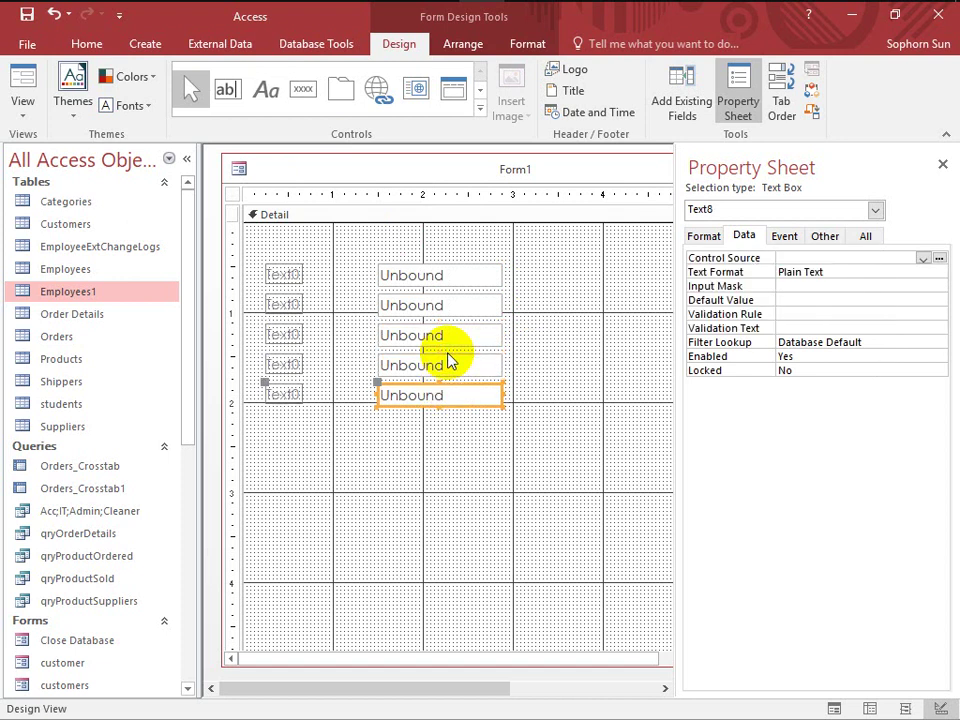
pyautogui.hotkey('ctrl', 'd')
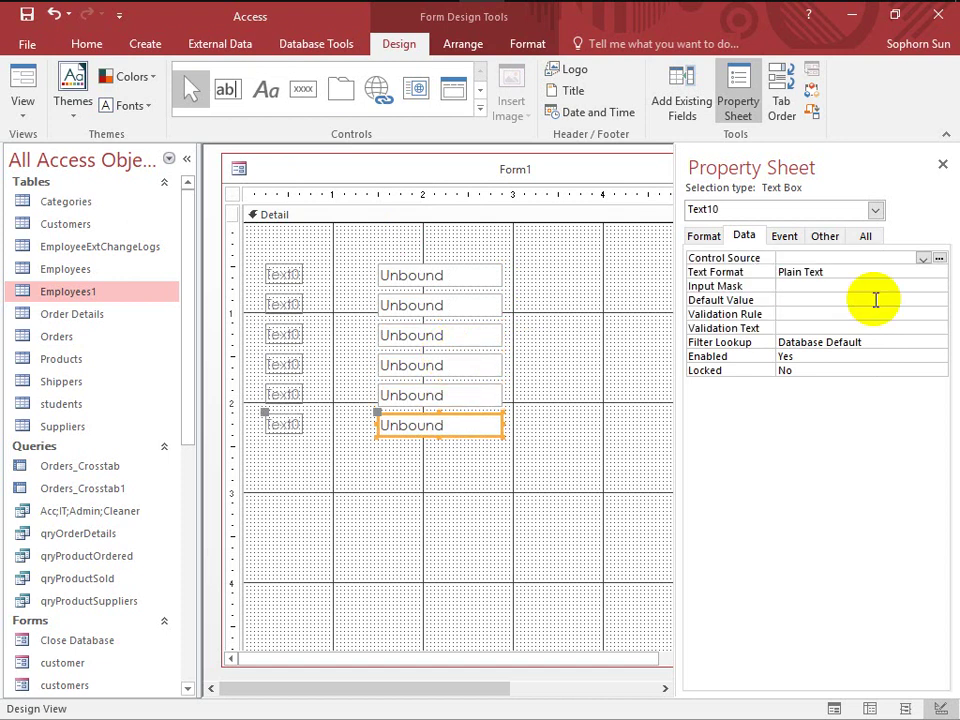
# Hide the properties and move the lower three text boxes with their labels into a second column level with the upper three.
pyautogui.click(943, 165)
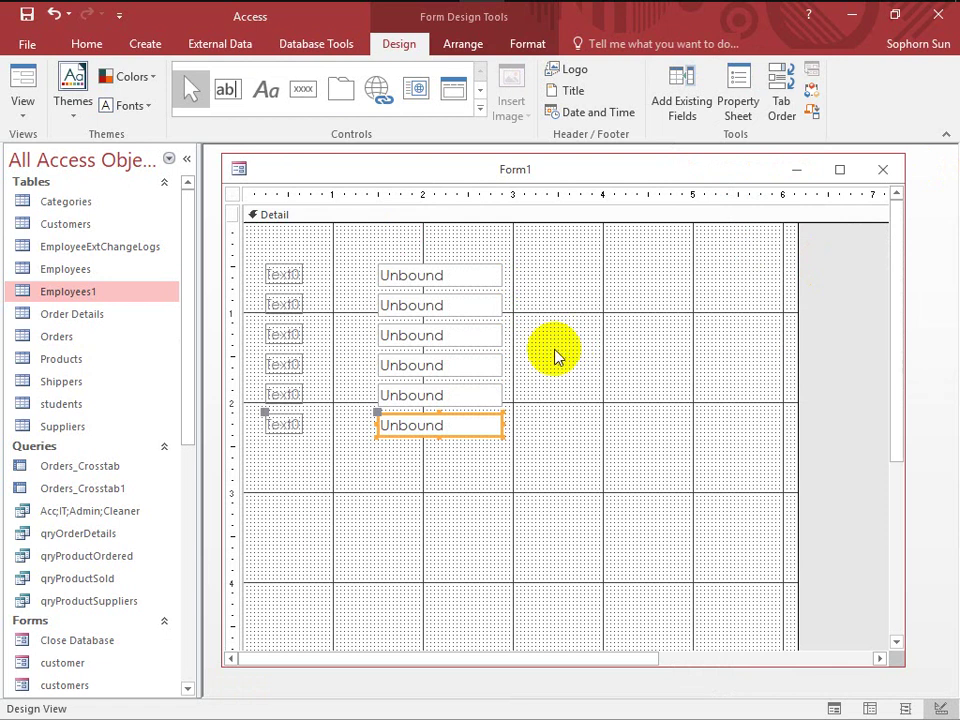
pyautogui.moveTo(554, 351); pyautogui.dragTo(349, 457)
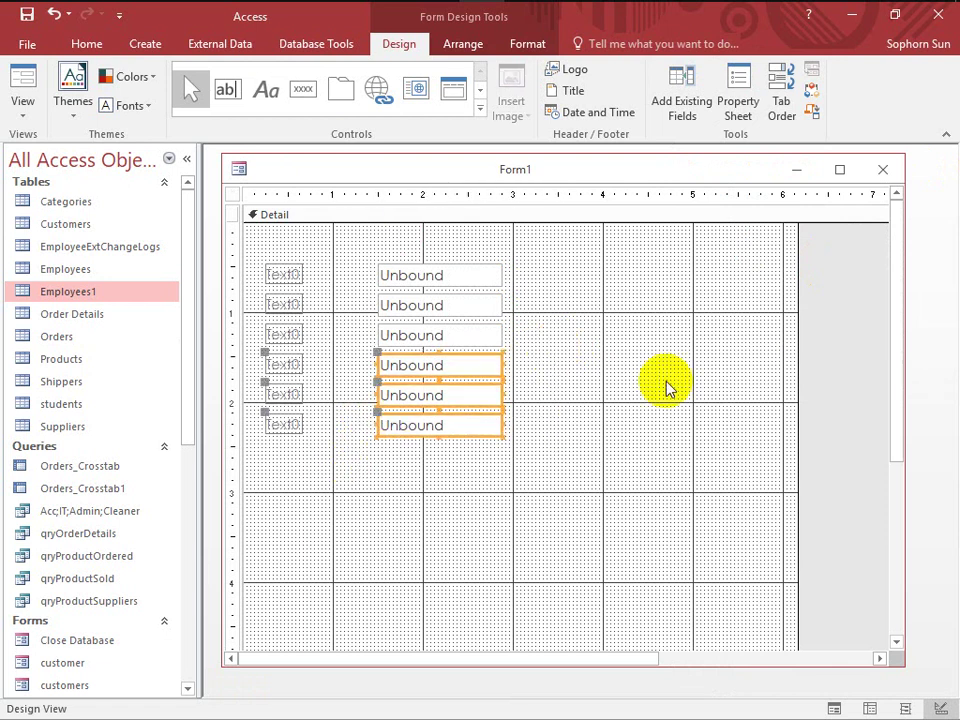
pyautogui.moveTo(428, 372); pyautogui.dragTo(692, 276)
pyautogui.click(662, 407)
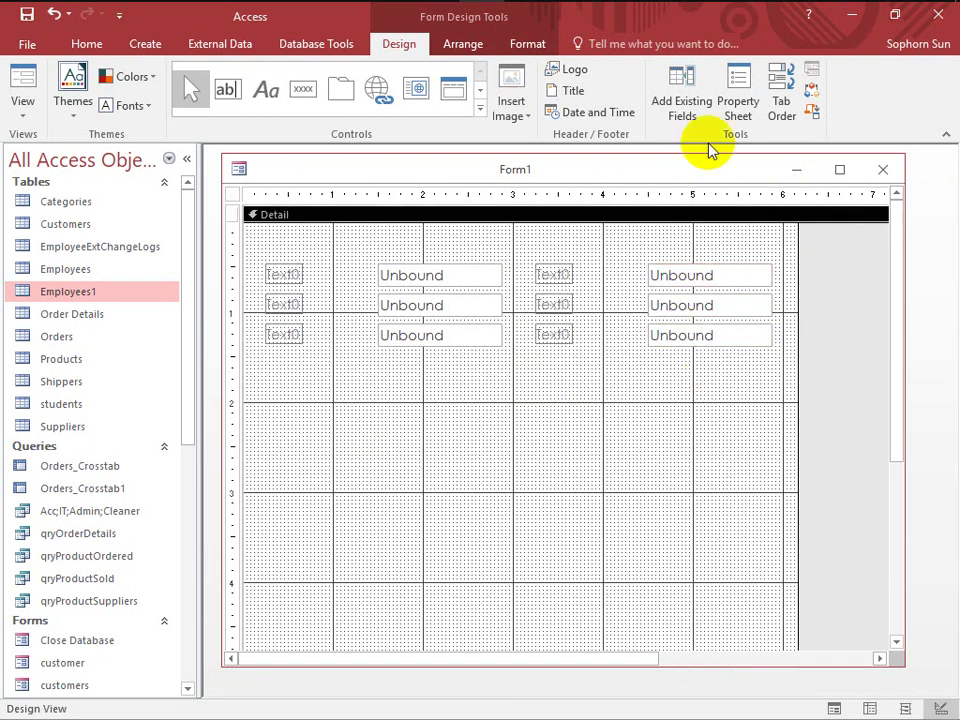
# Show the properties, collapse the list of database objects and bind the first column's top text box to EmployeeID.
pyautogui.click(739, 98)
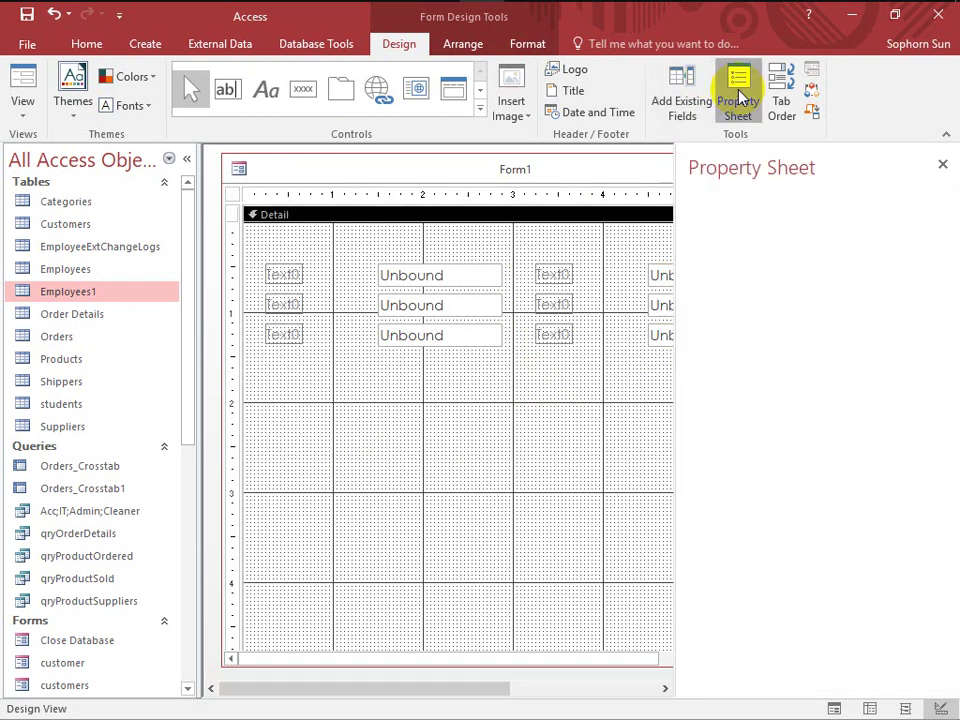
pyautogui.click(186, 160)
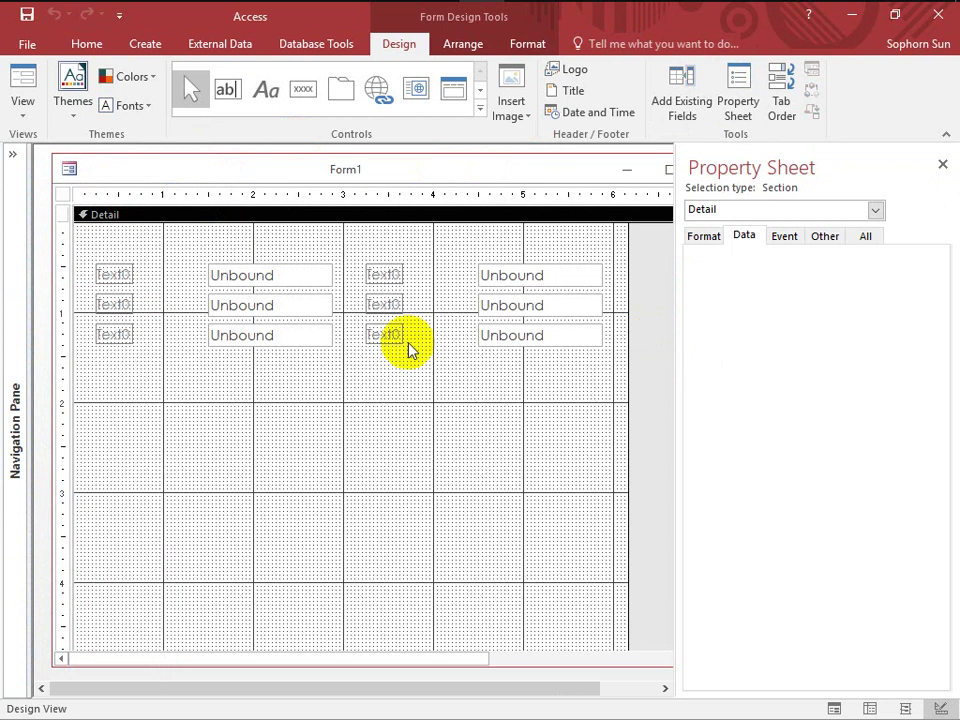
pyautogui.click(272, 283)
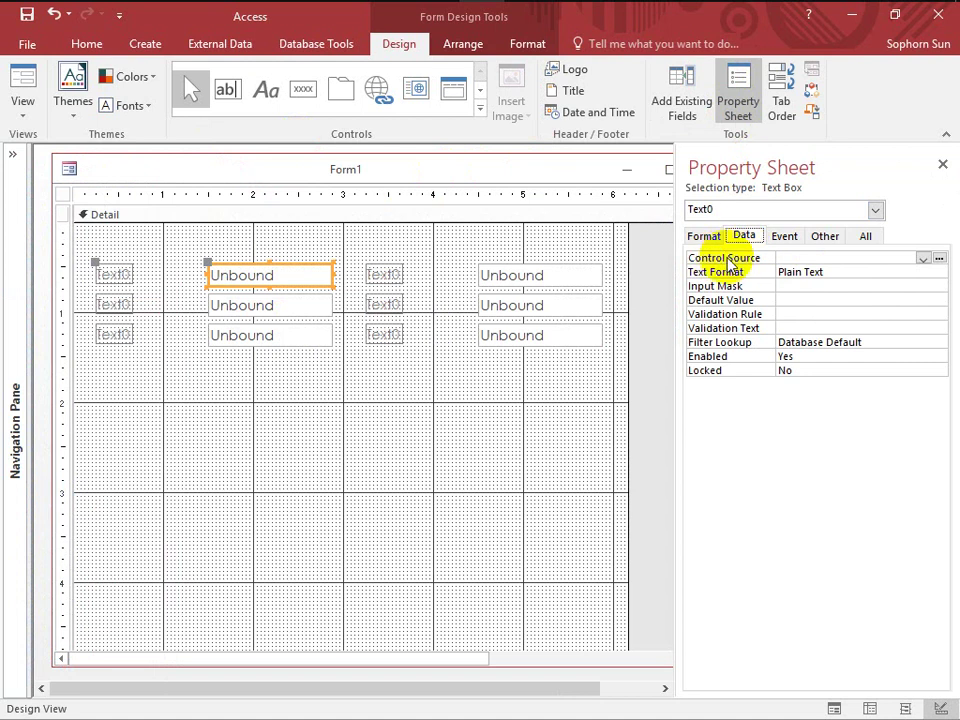
pyautogui.click(923, 259)
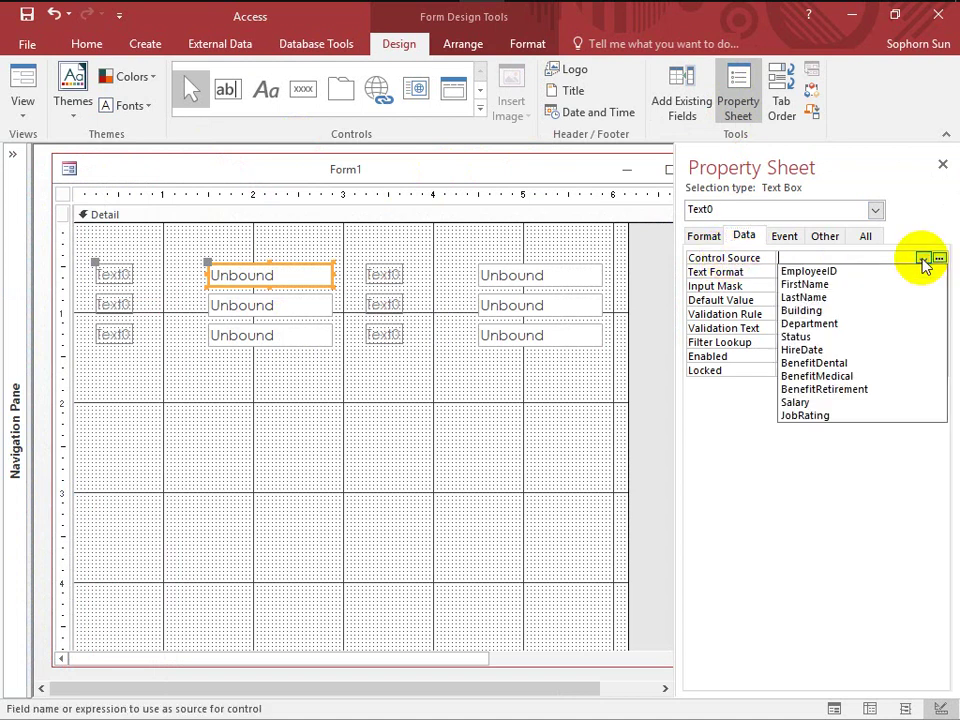
pyautogui.click(846, 270)
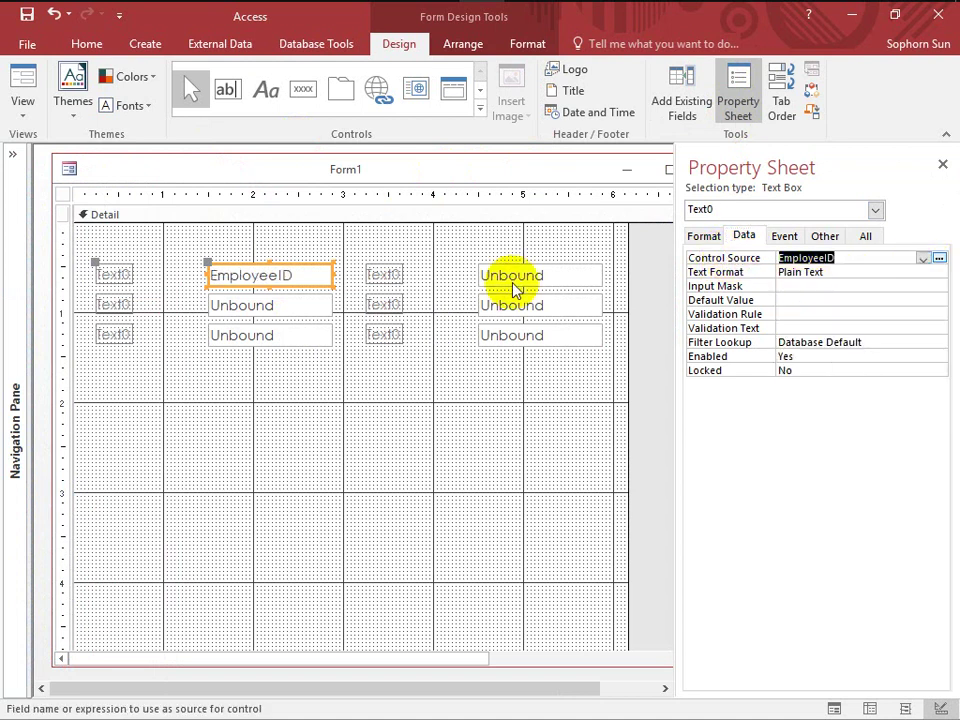
# Set the Control Source of the first column's middle text box to FirstName and its bottom one to Department.
pyautogui.click(322, 306)
pyautogui.click(923, 259)
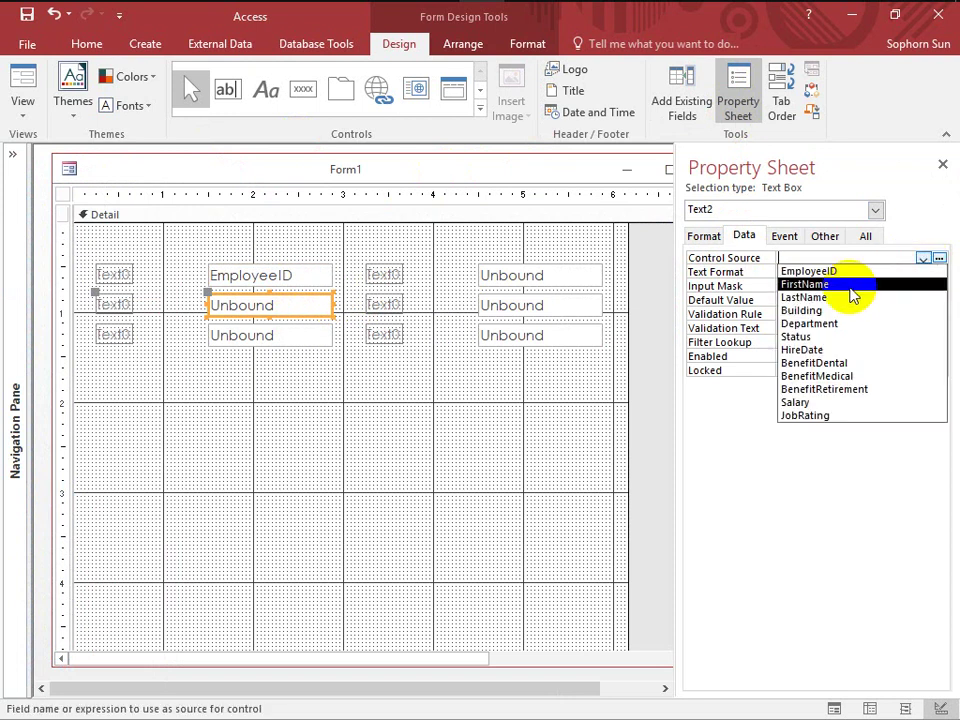
pyautogui.click(838, 284)
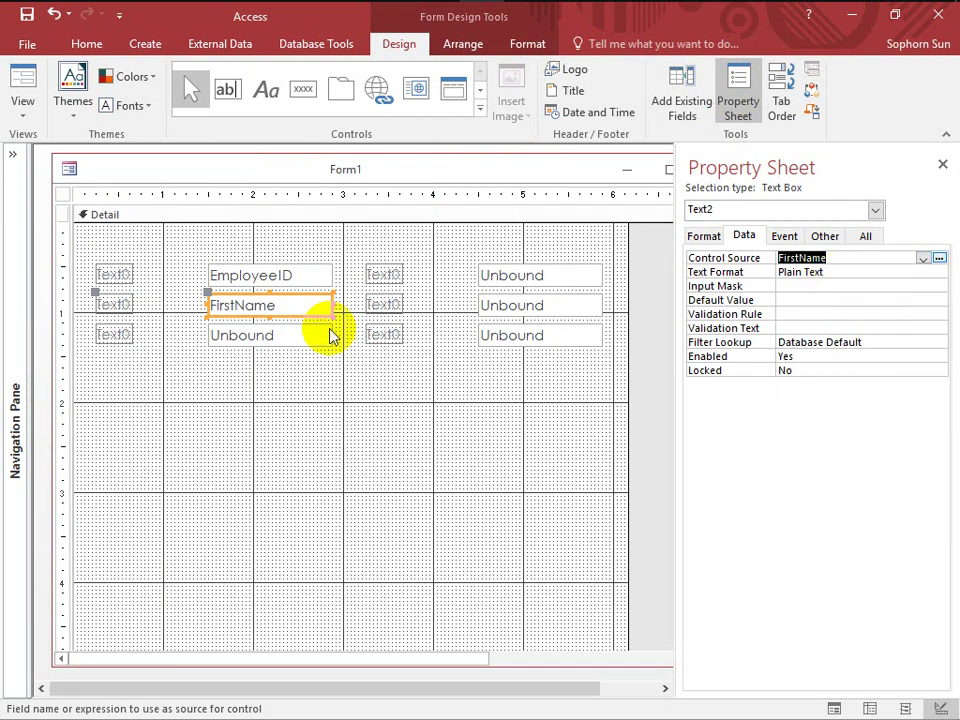
pyautogui.click(289, 334)
pyautogui.click(923, 259)
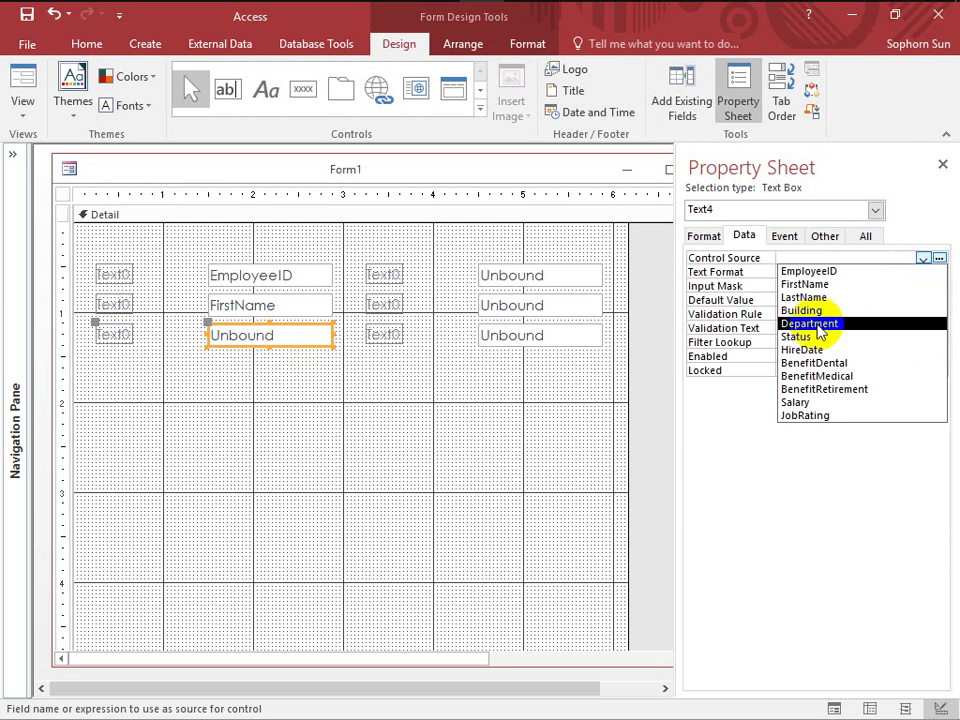
pyautogui.click(816, 323)
# Bind the second column's top text box to HireDate and the middle one to BenefitDental.
pyautogui.click(552, 278)
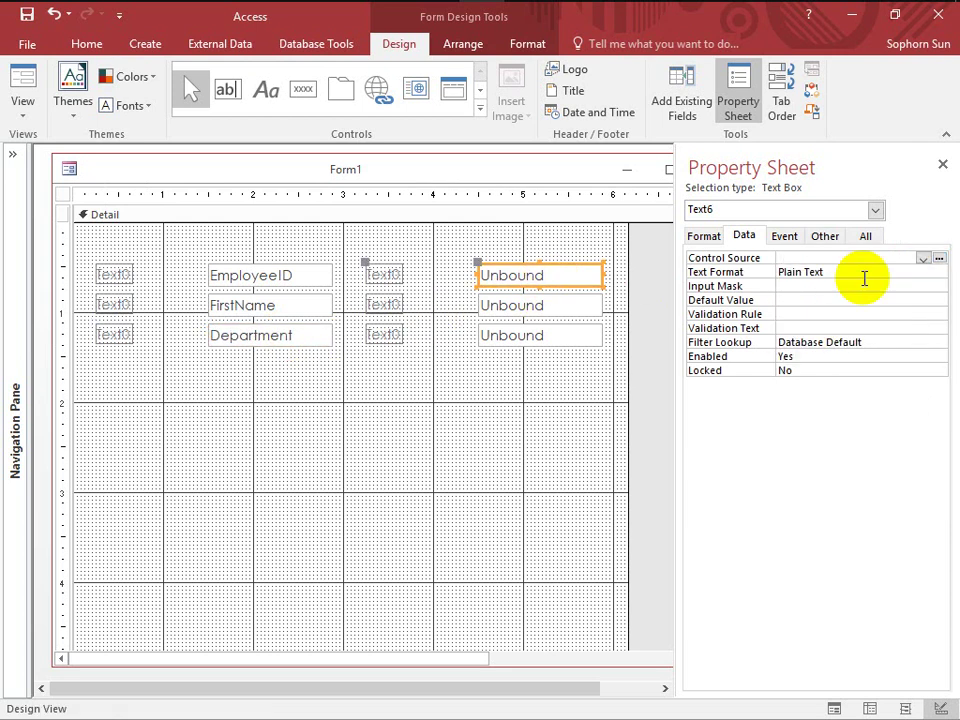
pyautogui.click(923, 260)
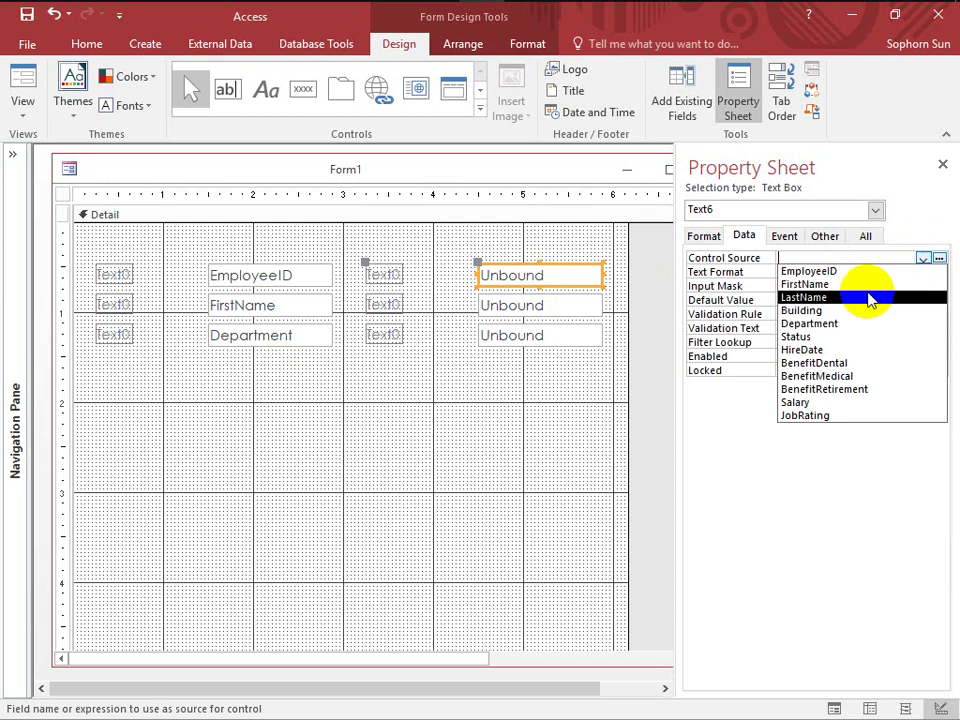
pyautogui.click(837, 350)
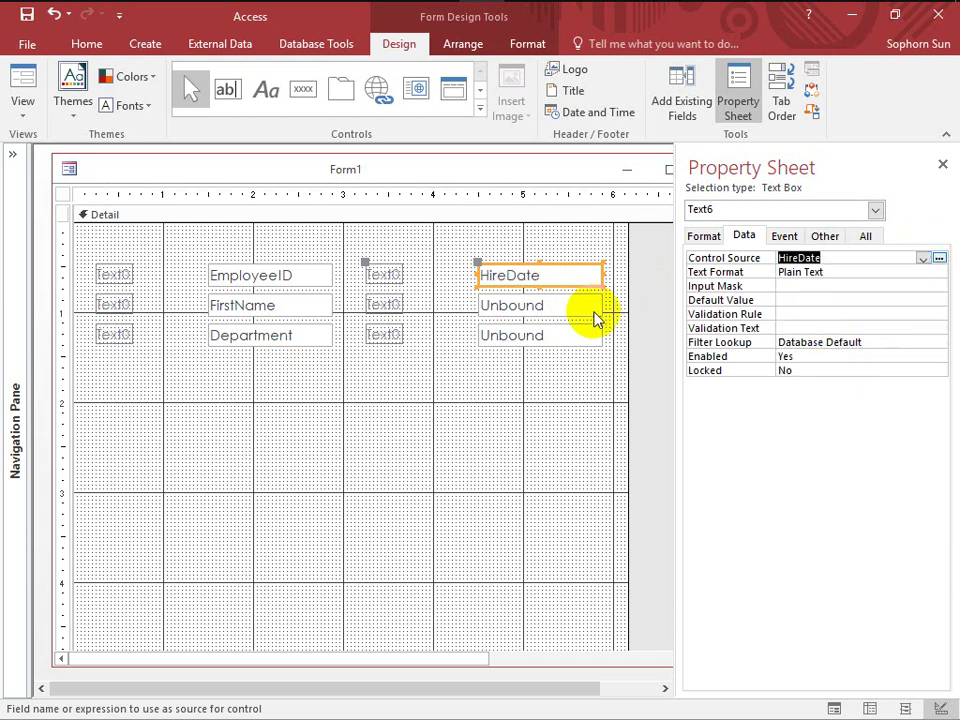
pyautogui.click(591, 310)
pyautogui.click(923, 260)
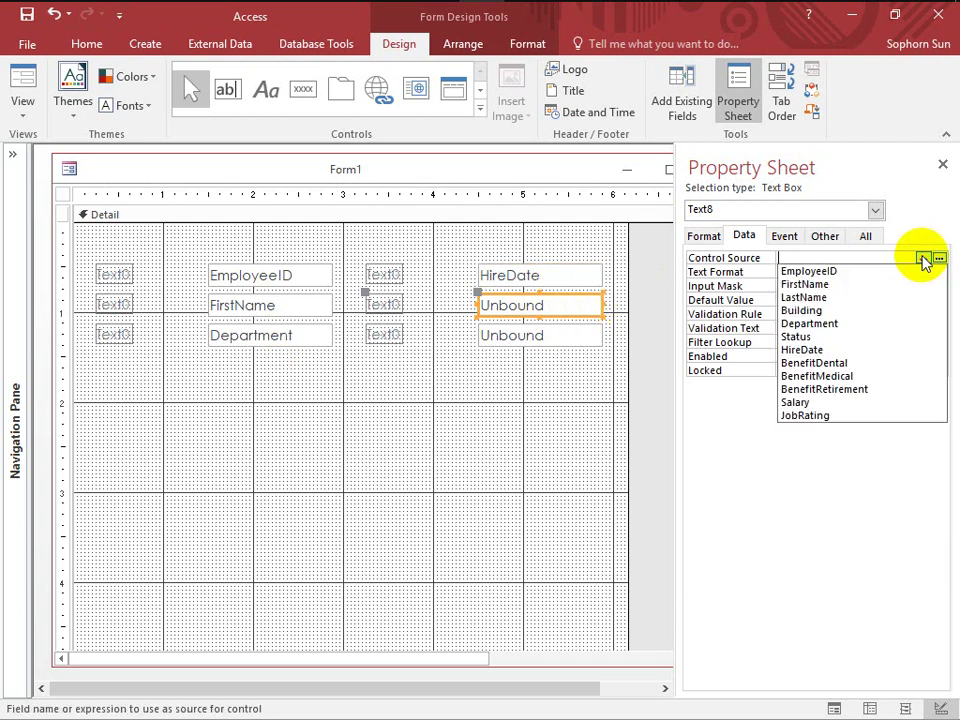
pyautogui.click(843, 364)
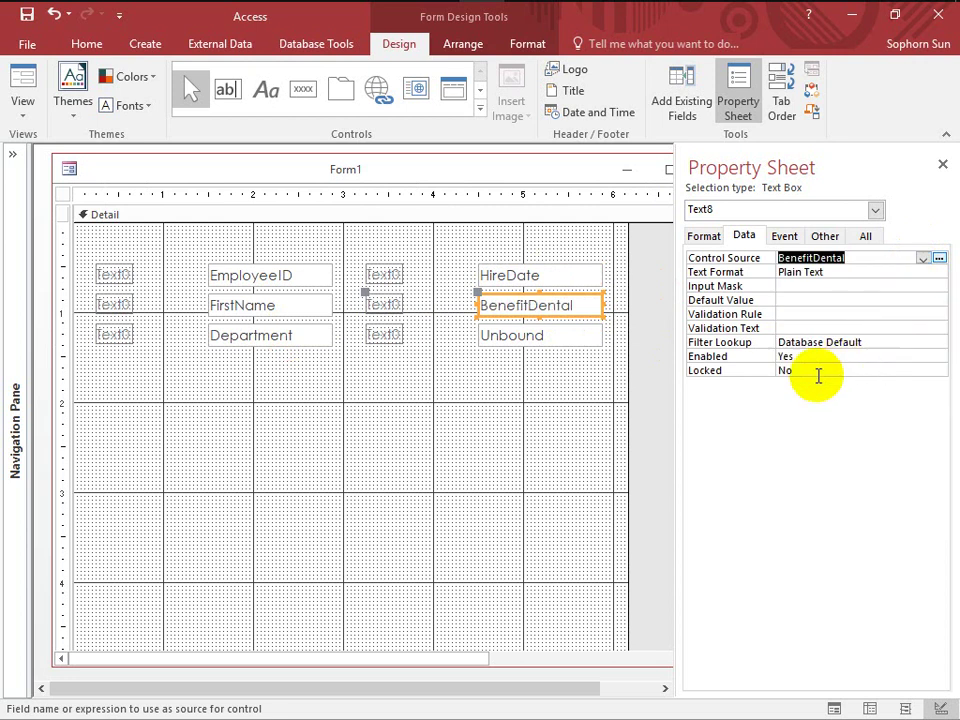
# Bind the second column's bottom text box to BenefitMedical and replace that Control Source with JobRating.
pyautogui.click(545, 343)
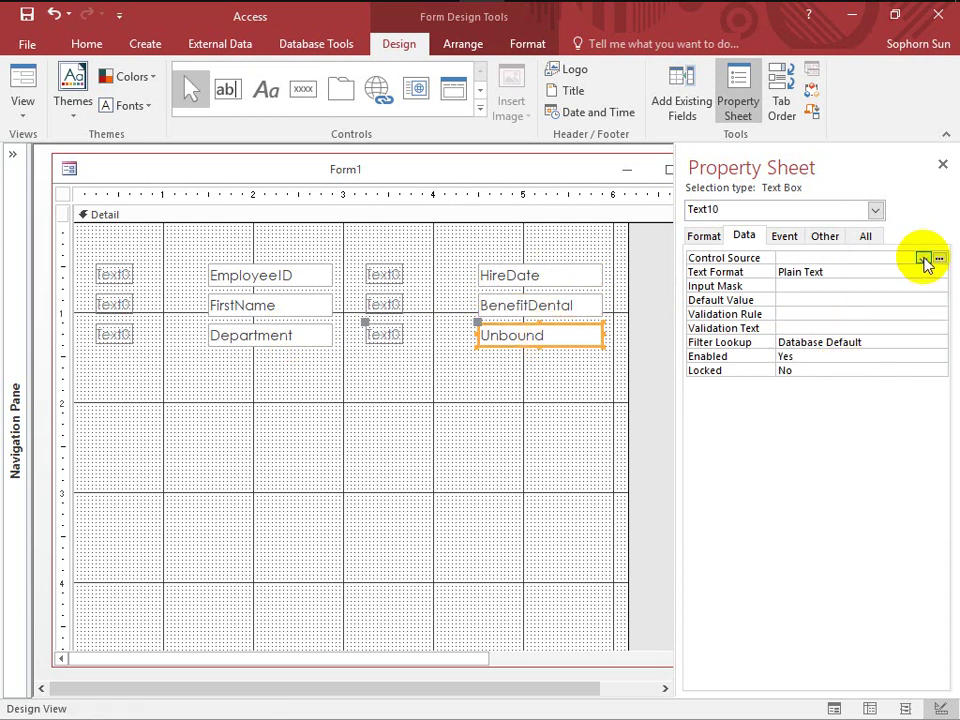
pyautogui.click(923, 259)
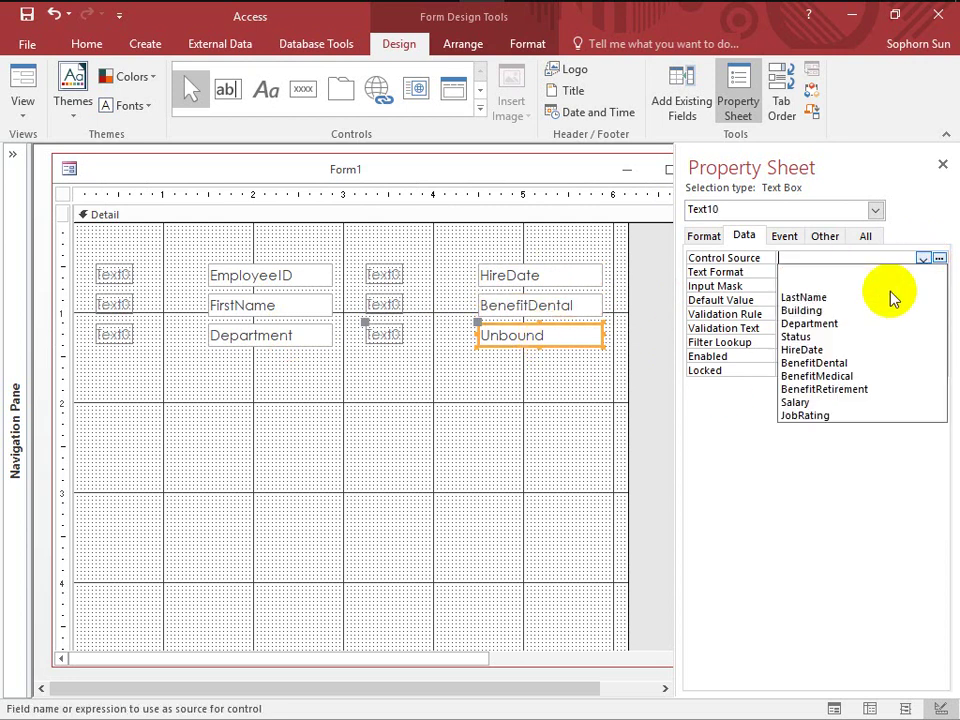
pyautogui.click(828, 376)
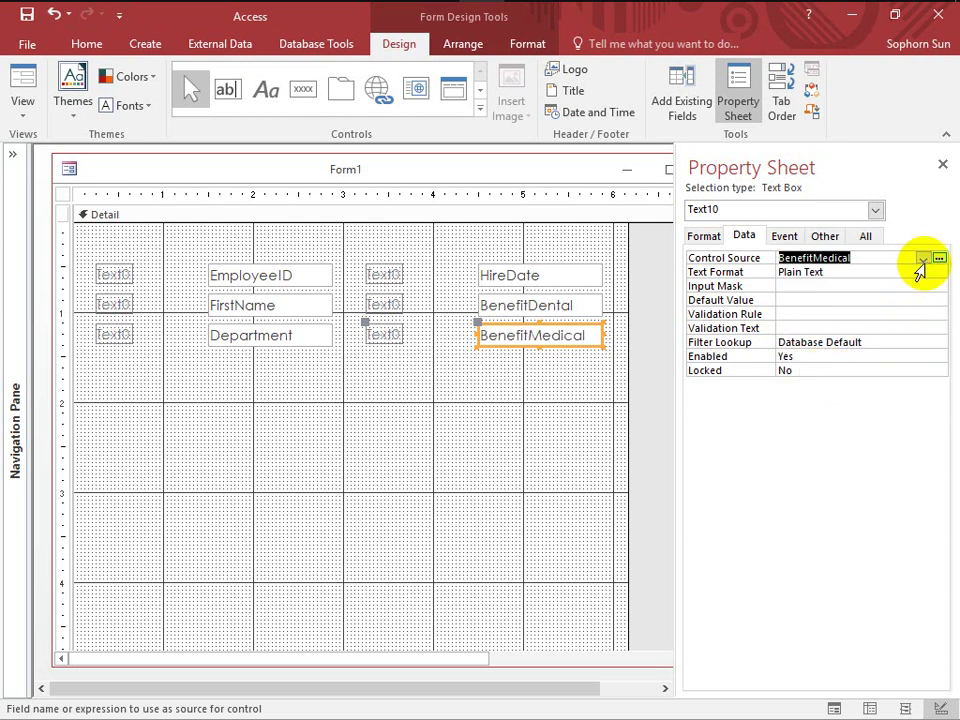
pyautogui.click(923, 259)
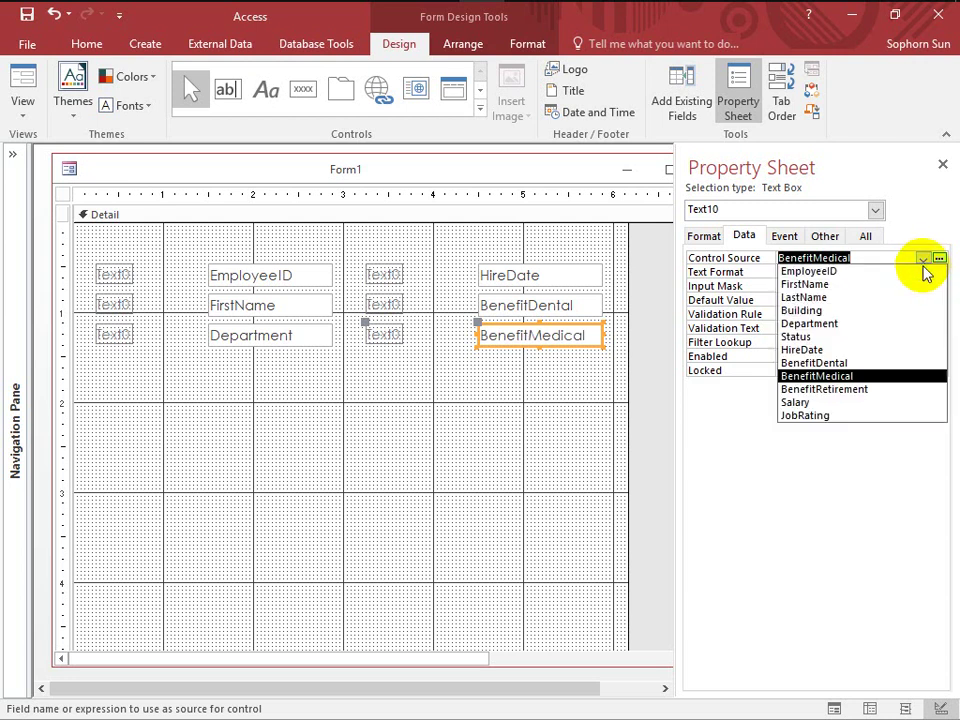
pyautogui.click(812, 416)
pyautogui.click(531, 305)
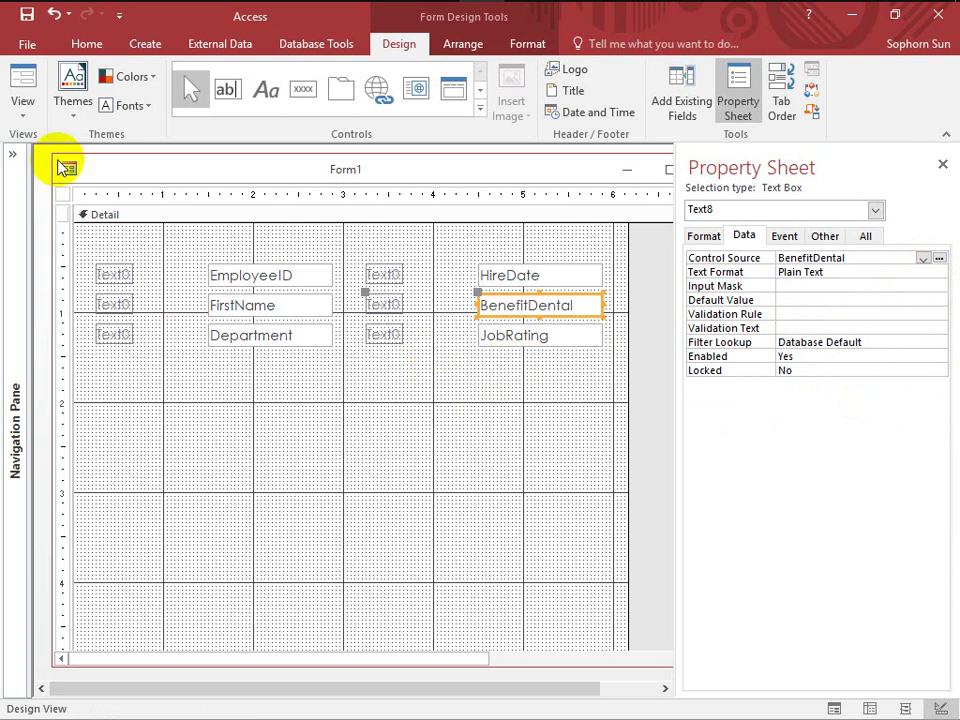
# Preview the form in Form View, advance three records and return to Design View.
pyautogui.click(22, 105)
pyautogui.click(64, 150)
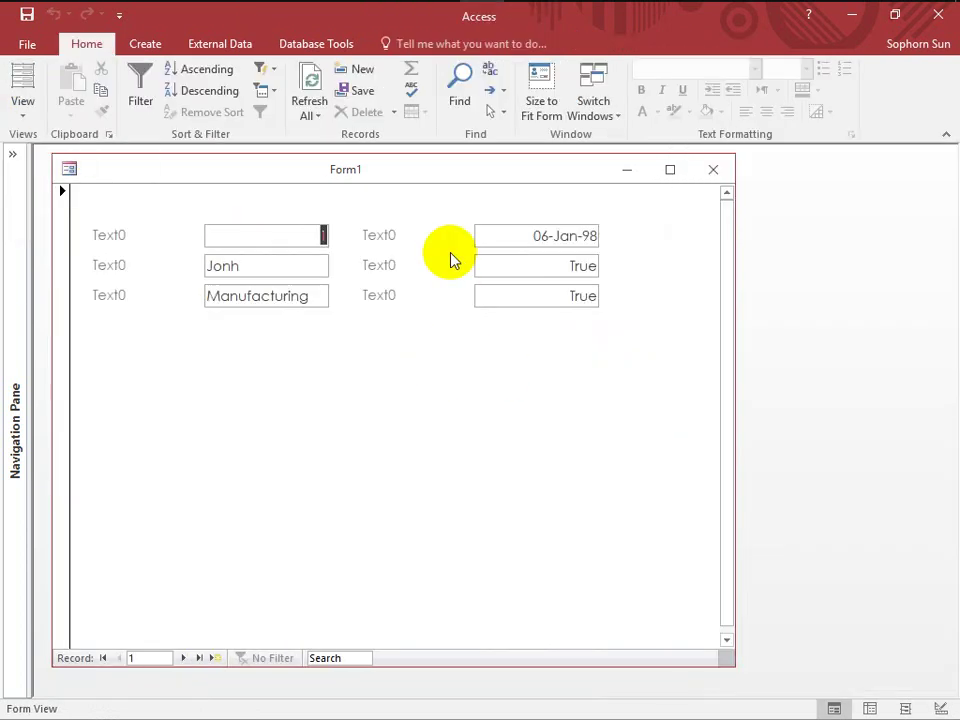
pyautogui.click(185, 658)
pyautogui.click(185, 658)
pyautogui.click(185, 658)
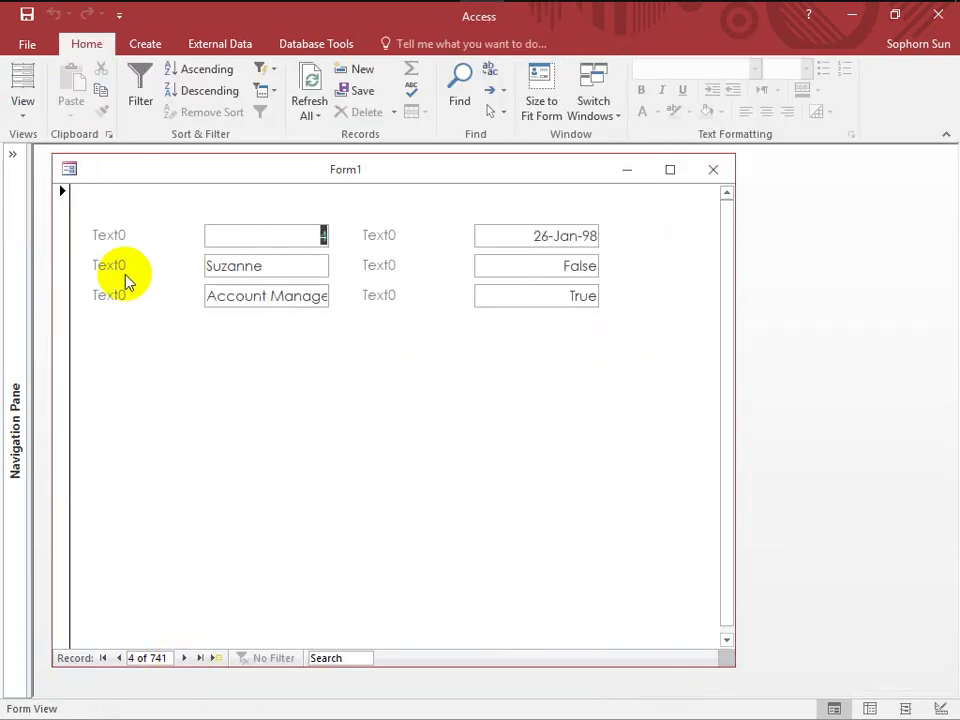
pyautogui.rightClick(299, 359)
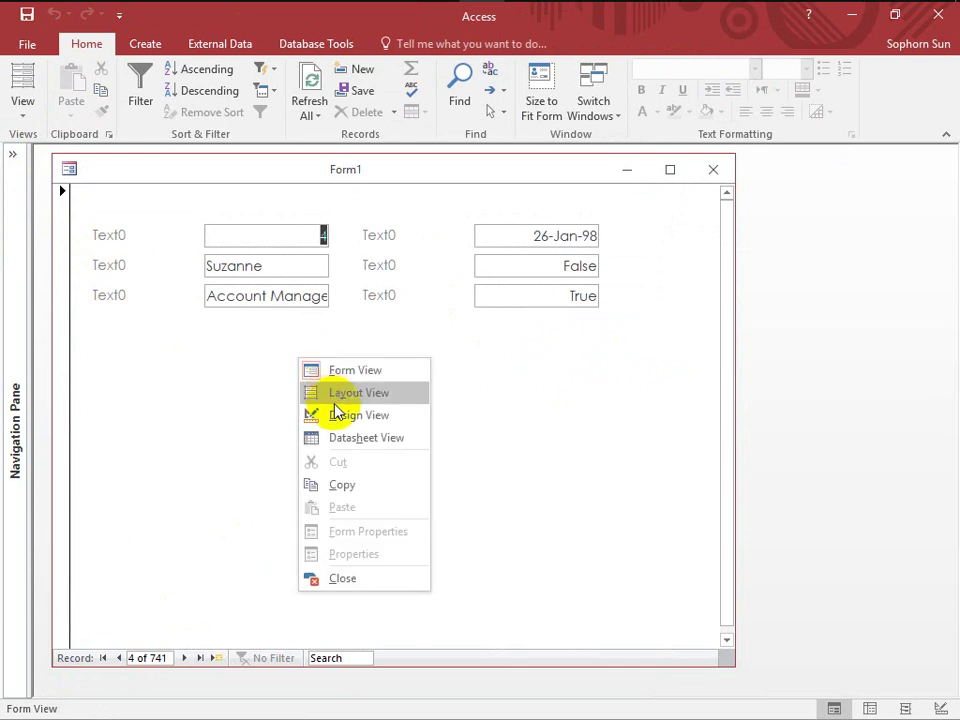
pyautogui.click(343, 415)
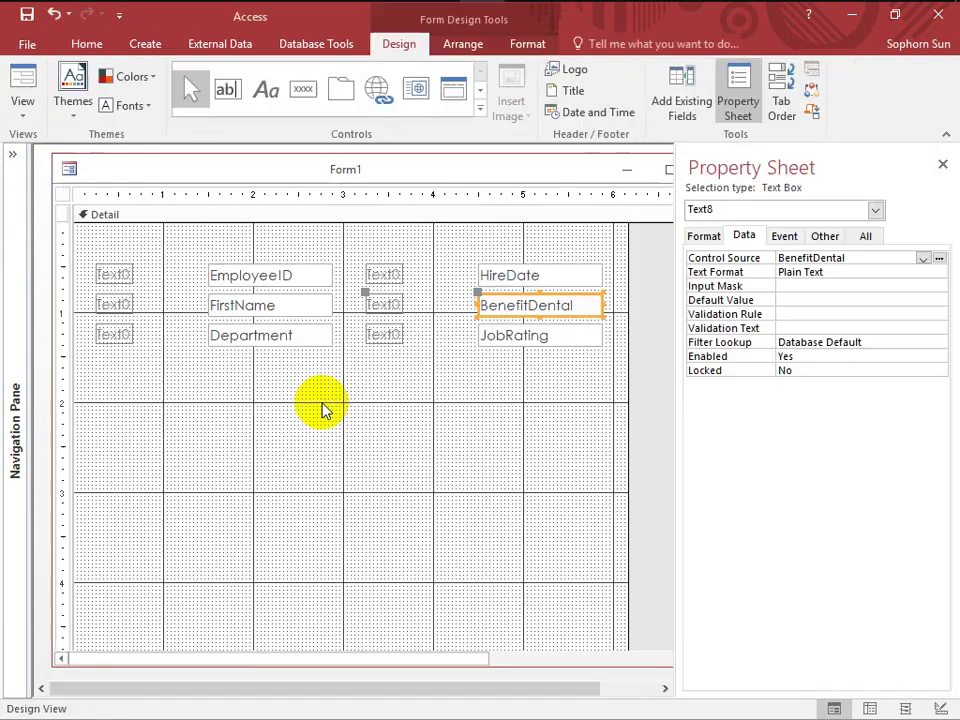
# Change the caption of the label beside the EmployeeID text box to "Employee ID:".
pyautogui.click(126, 274)
pyautogui.press('BackSpace')
pyautogui.press('BackSpace')
pyautogui.press('BackSpace')
pyautogui.press('BackSpace')
pyautogui.press('BackSpace')
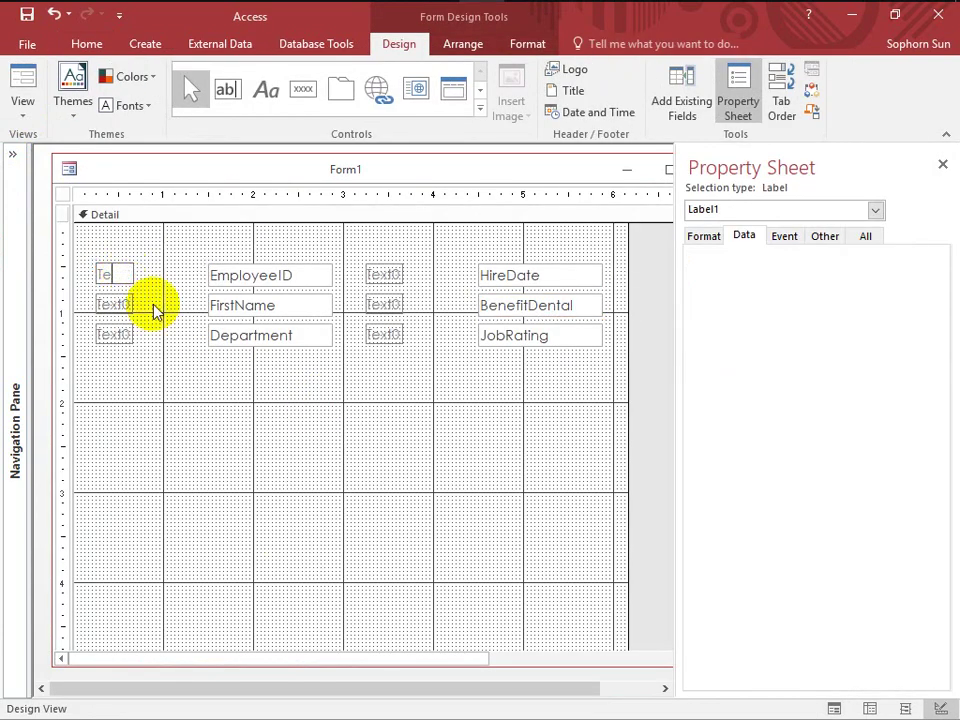
pyautogui.write('Employee')
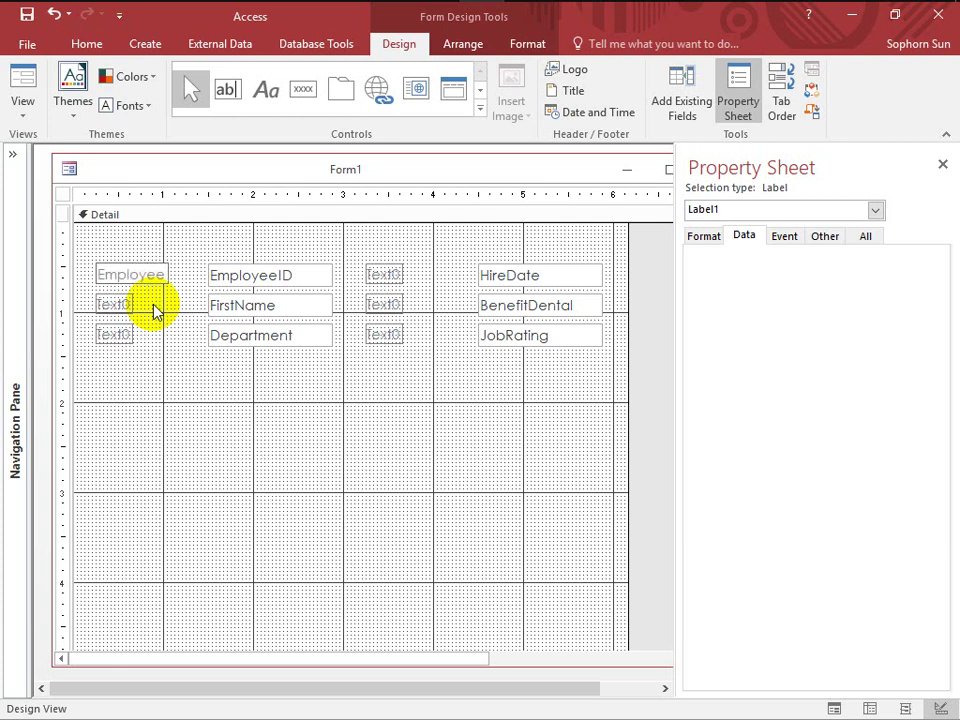
pyautogui.write(' ID:')
# Change the caption of the label beside the FirstName text box to "First Name:".
pyautogui.click(118, 305)
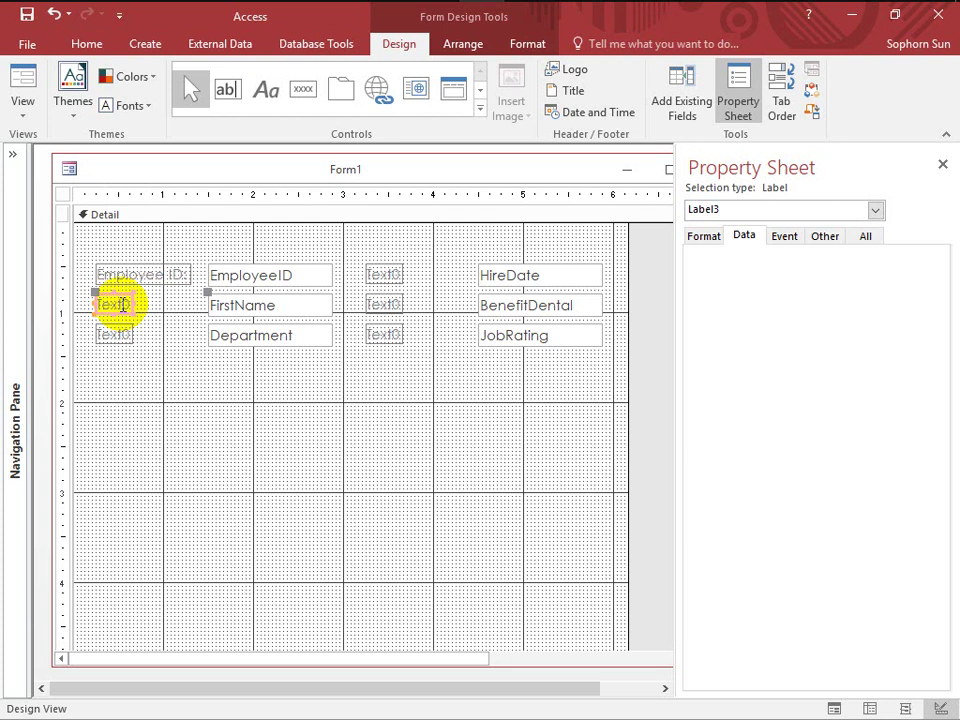
pyautogui.click(122, 305)
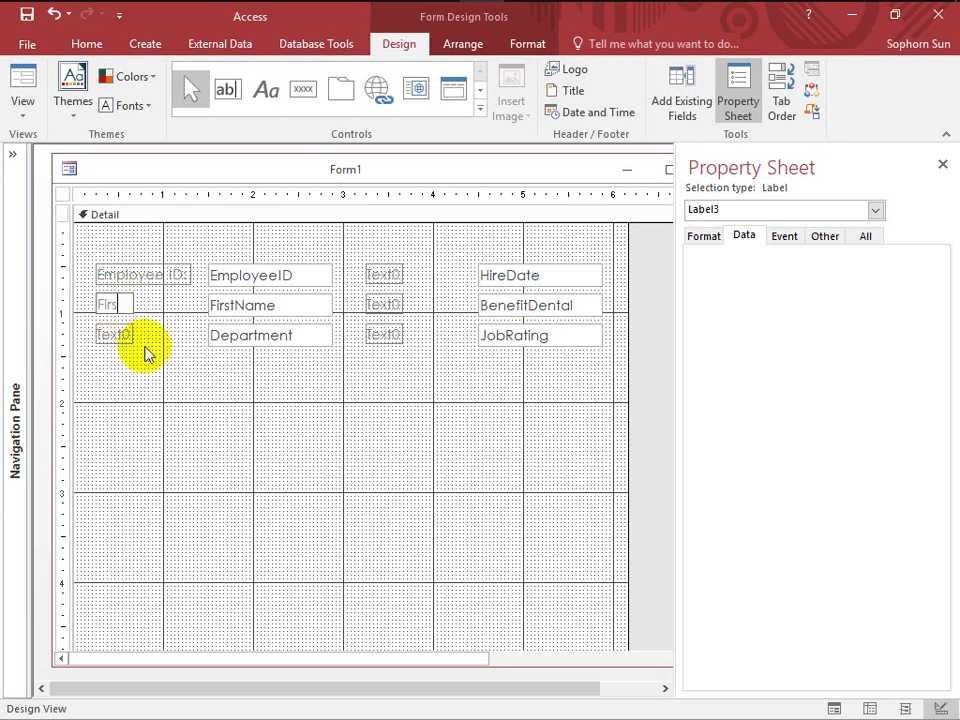
pyautogui.write('First Name')
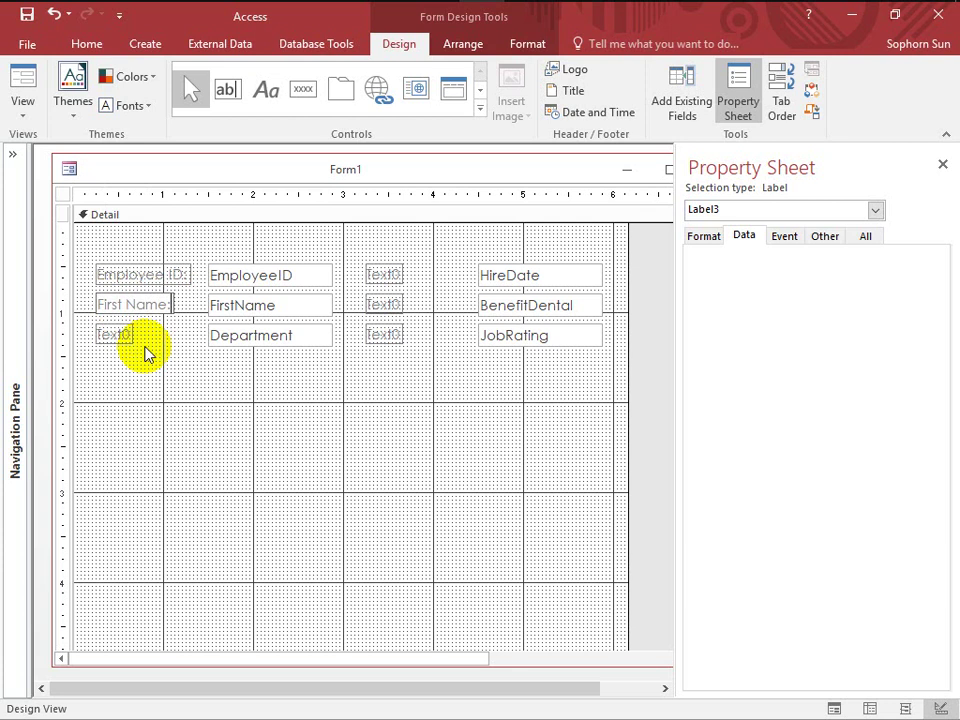
pyautogui.write(':')
# Change the caption of the label beside the Department text box to "Dept. :" and the one beside HireDate to "Hire Date:".
pyautogui.click(124, 333)
pyautogui.click(124, 334)
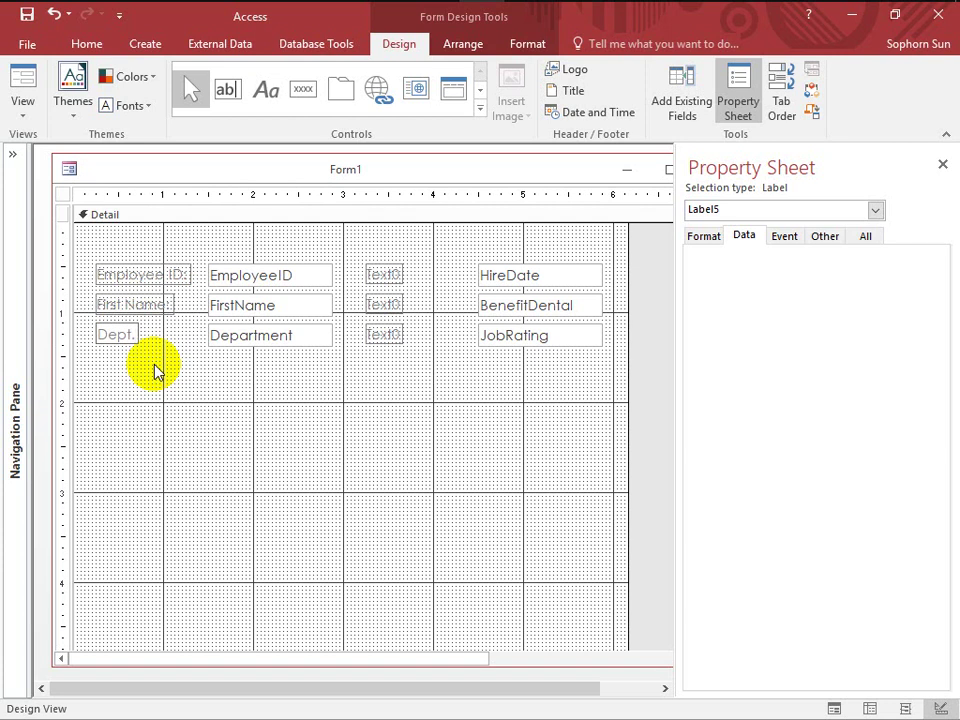
pyautogui.click(561, 283)
pyautogui.click(385, 273)
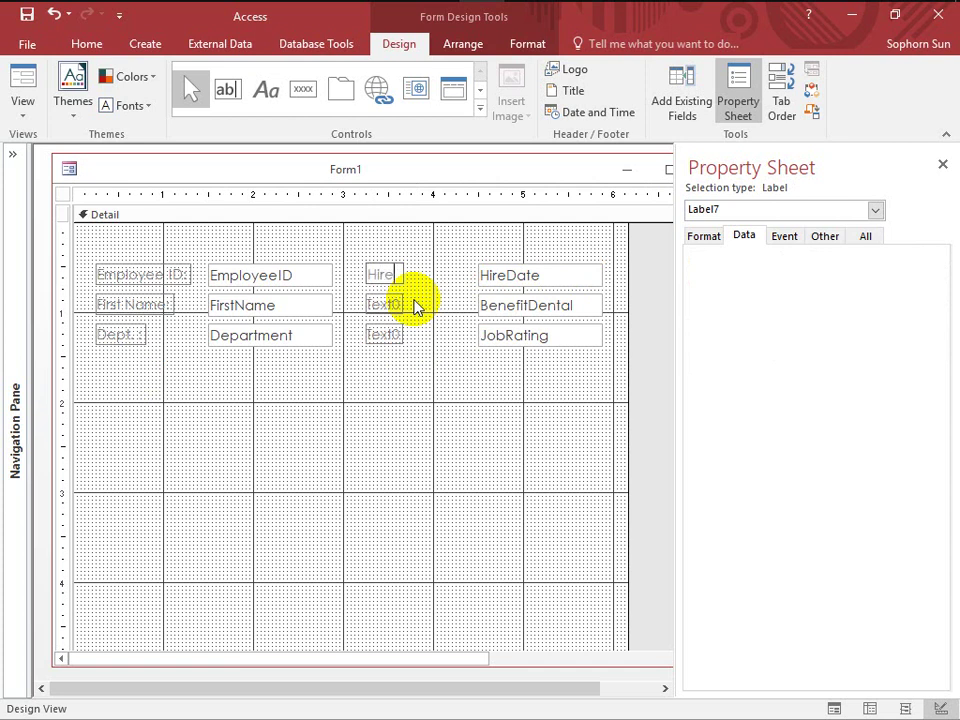
pyautogui.write('Hire Date:')
# Change the caption of the label beside the BenefitDental text box to "Benefit Dental:" and the one beside JobRating to "Job Rating:".
pyautogui.click(380, 309)
pyautogui.click(390, 306)
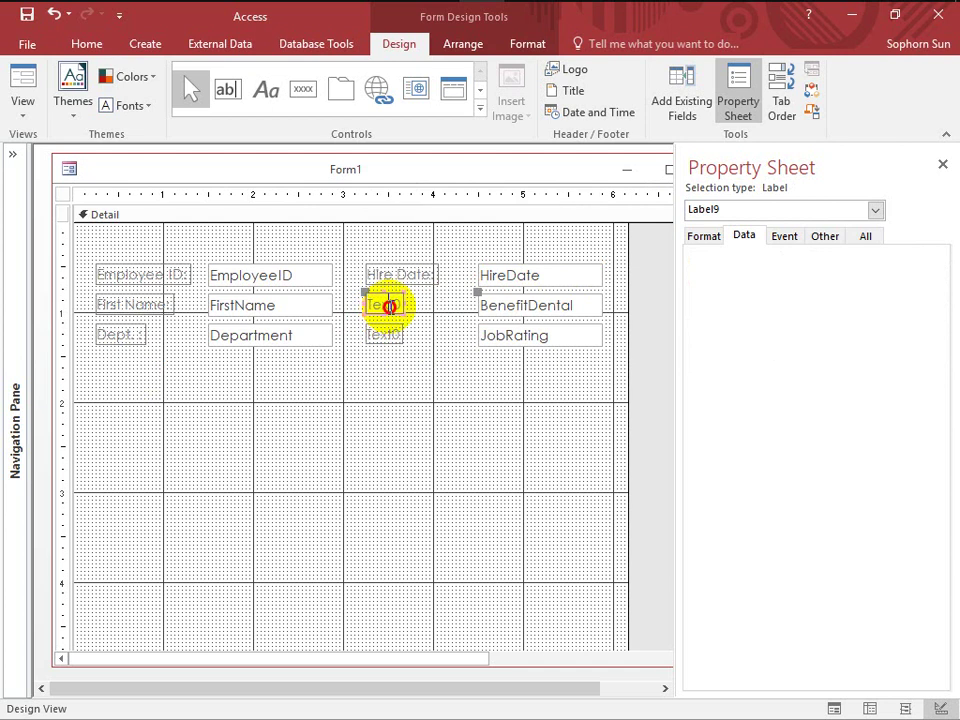
pyautogui.click(413, 333)
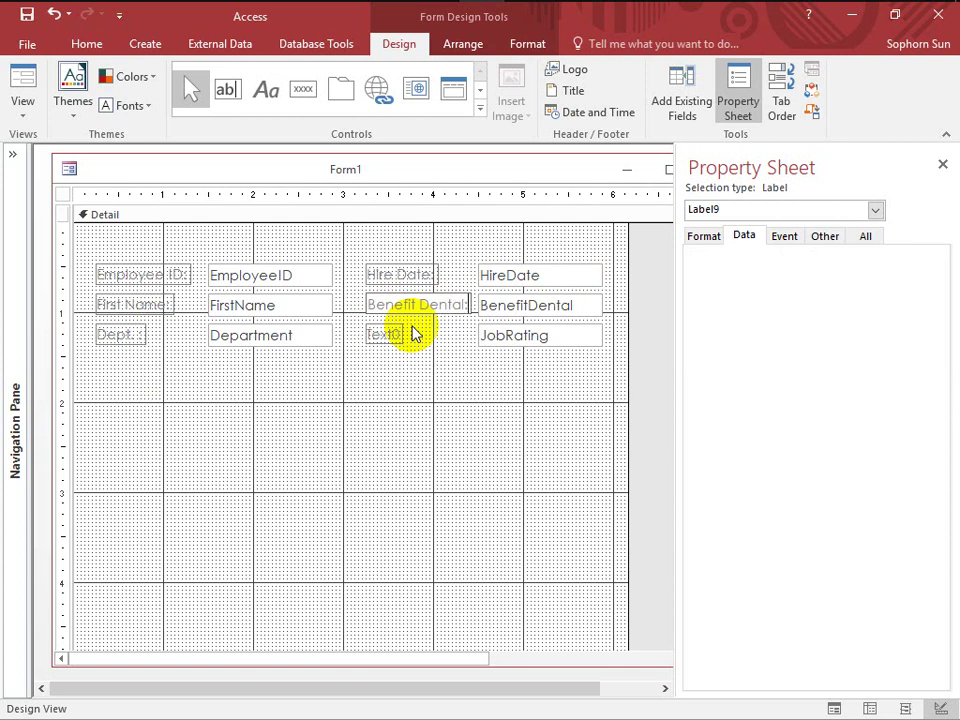
pyautogui.click(383, 335)
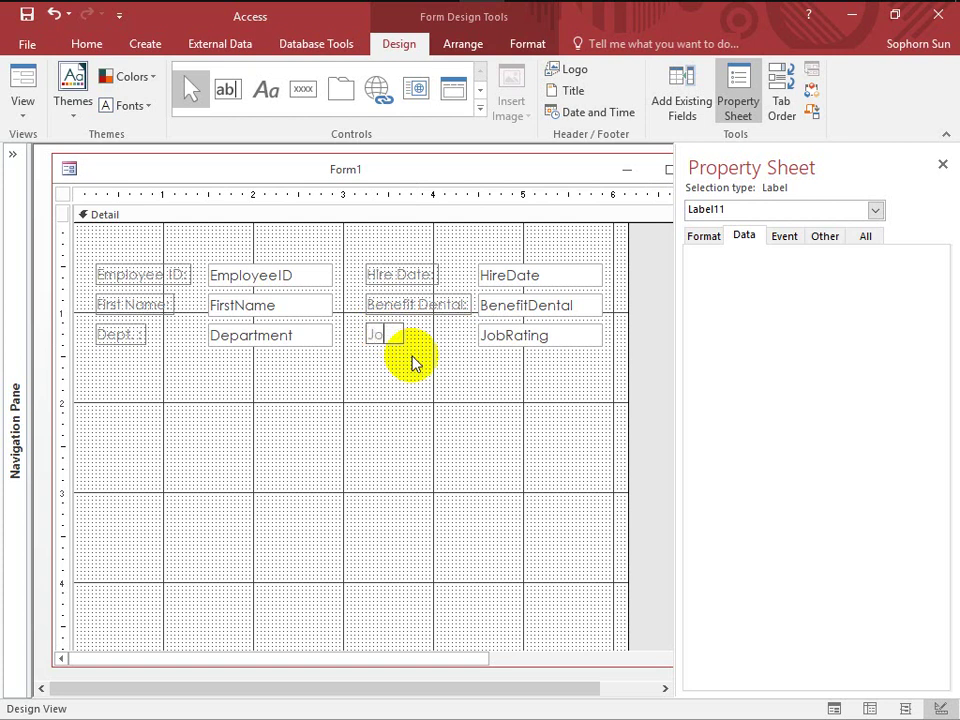
pyautogui.write('Job Rating:')
pyautogui.click(125, 214)
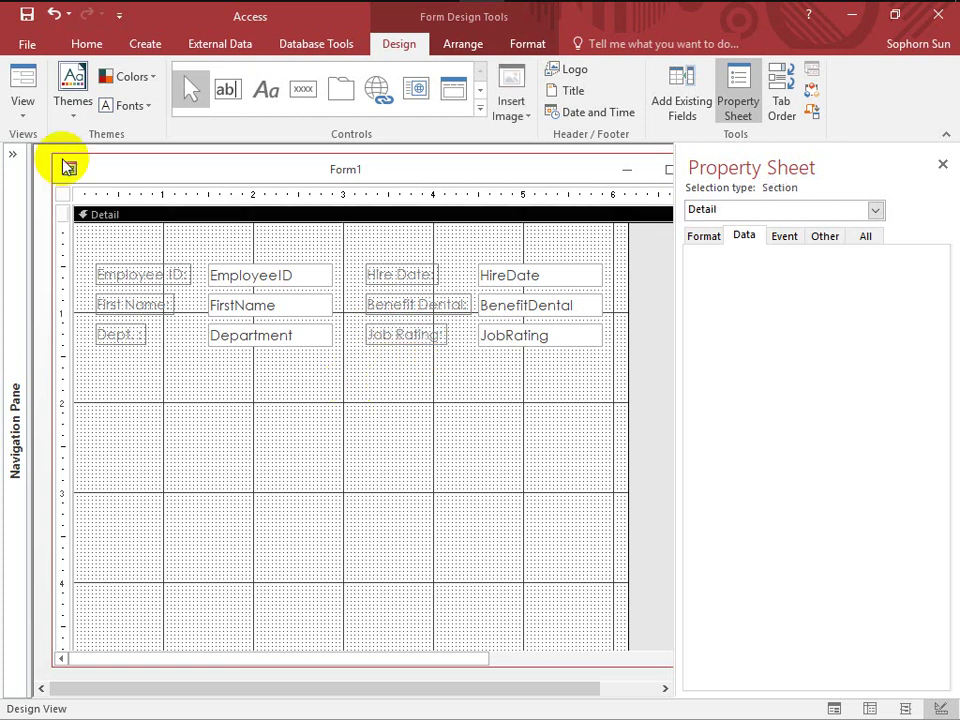
# Preview the form in Form View, stepping forward a few records and back to record 3.
pyautogui.click(27, 122)
pyautogui.click(51, 146)
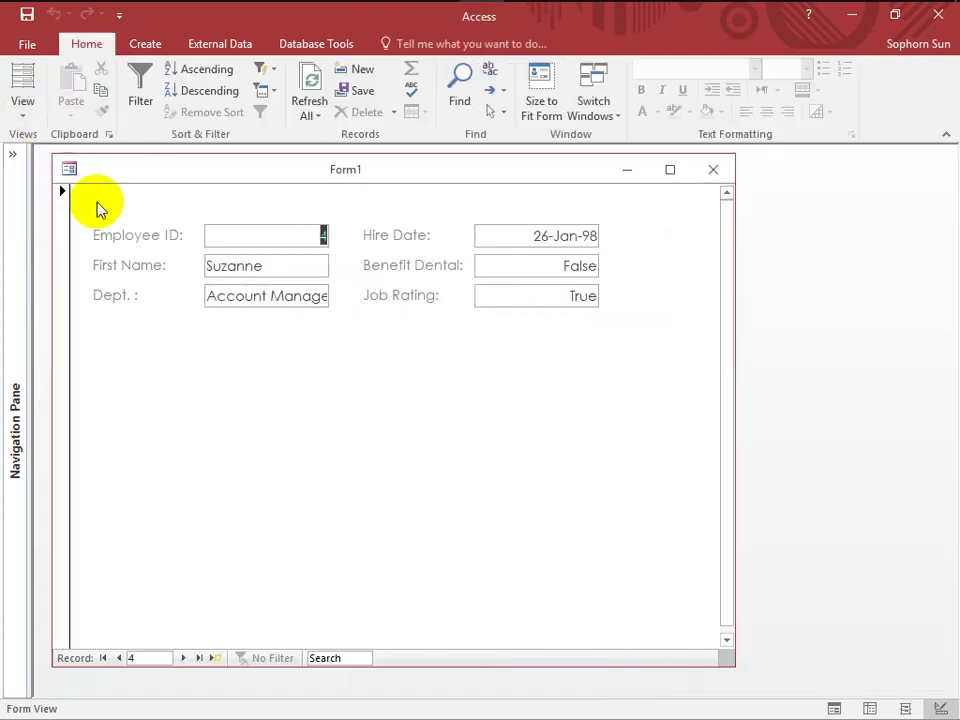
pyautogui.click(186, 660)
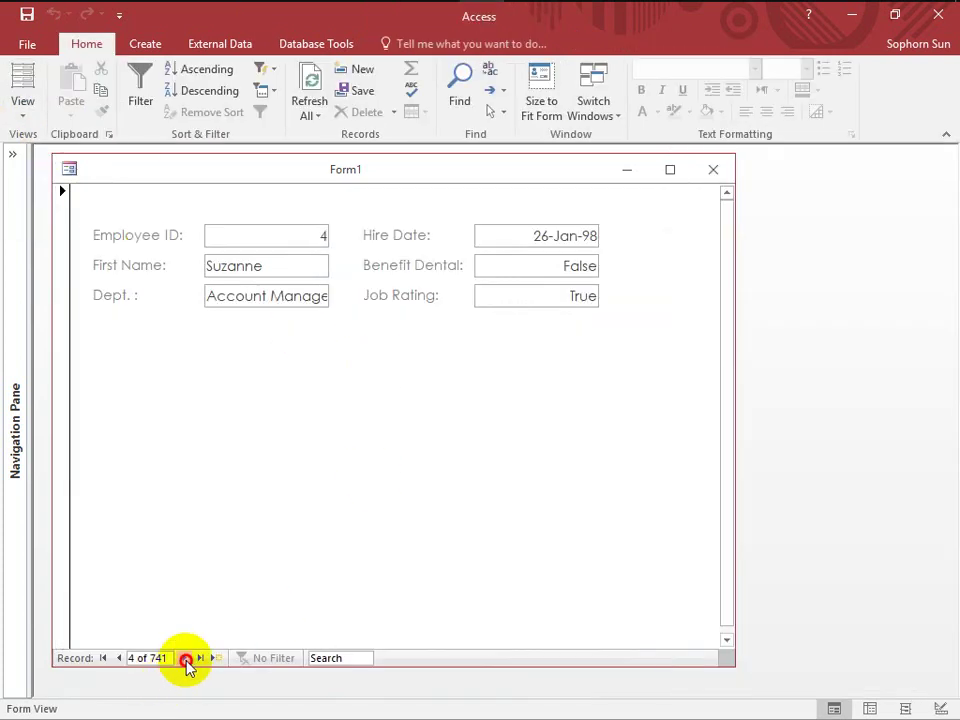
pyautogui.click(186, 660)
pyautogui.click(186, 660)
pyautogui.click(186, 660)
pyautogui.click(119, 658)
pyautogui.click(119, 658)
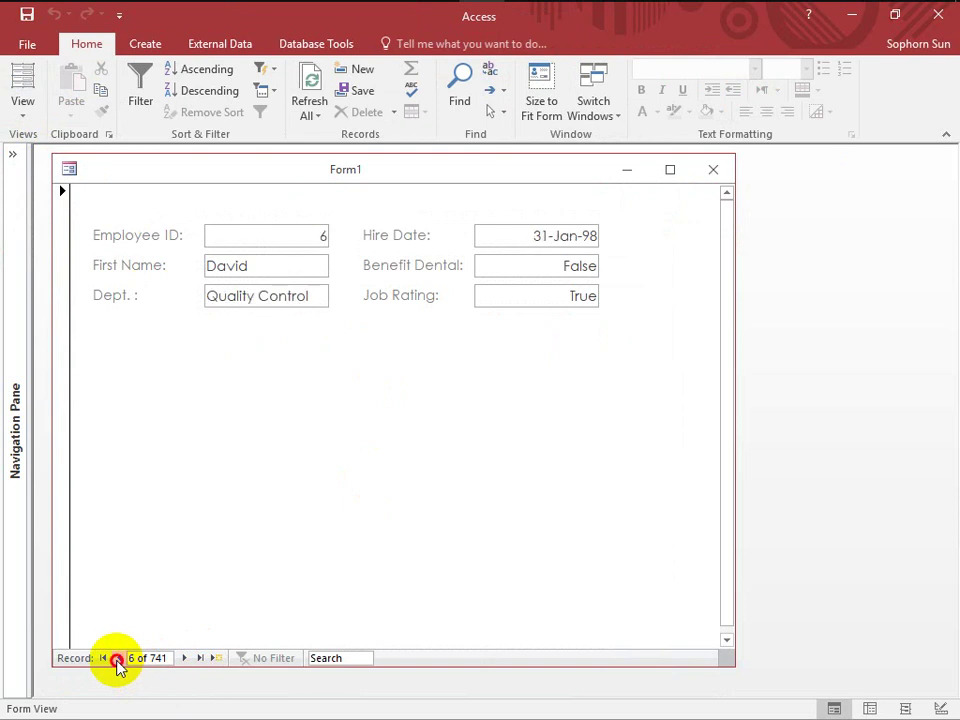
pyautogui.click(119, 658)
pyautogui.click(119, 658)
pyautogui.click(119, 658)
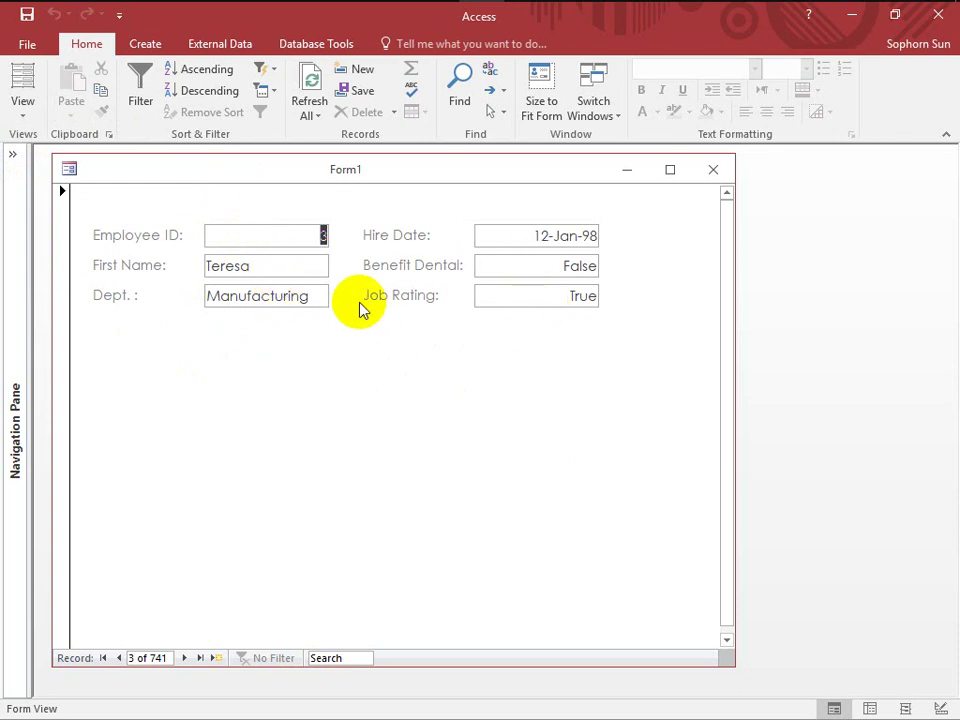
# Inspect the First Name and Dept. fields of record 3, shifting the form window sideways.
pyautogui.click(283, 270)
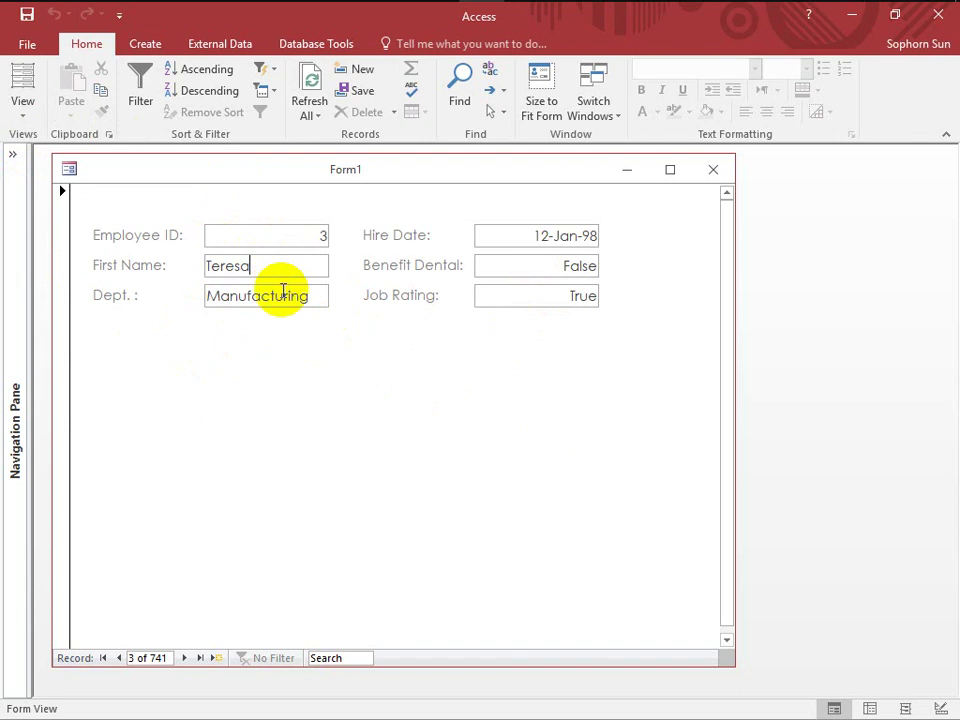
pyautogui.click(286, 297)
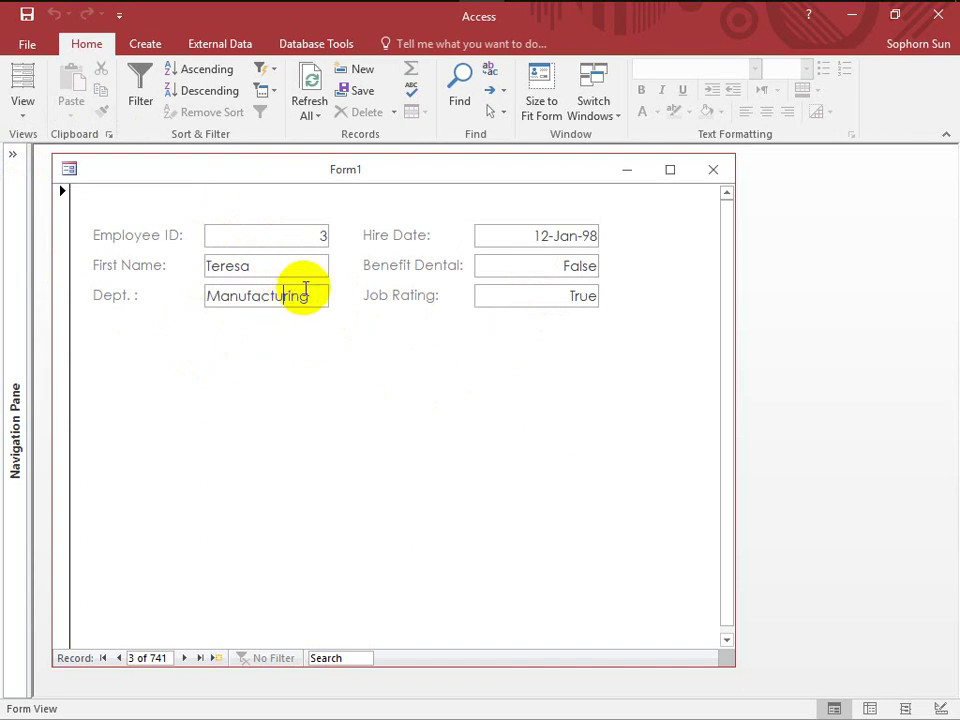
pyautogui.moveTo(439, 171); pyautogui.dragTo(484, 171)
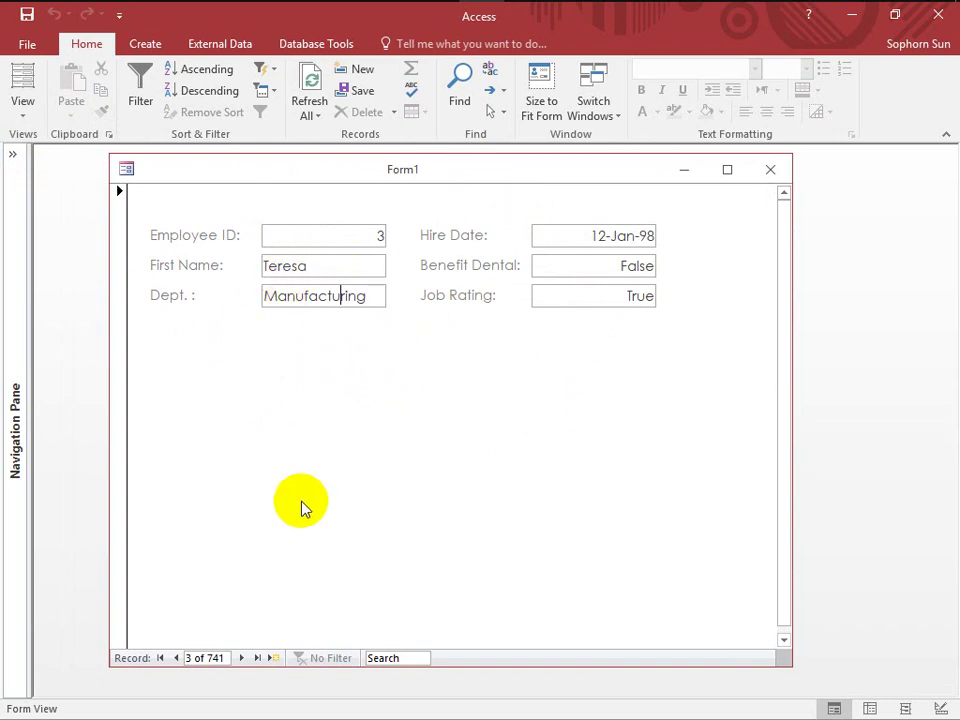
pyautogui.click(358, 295)
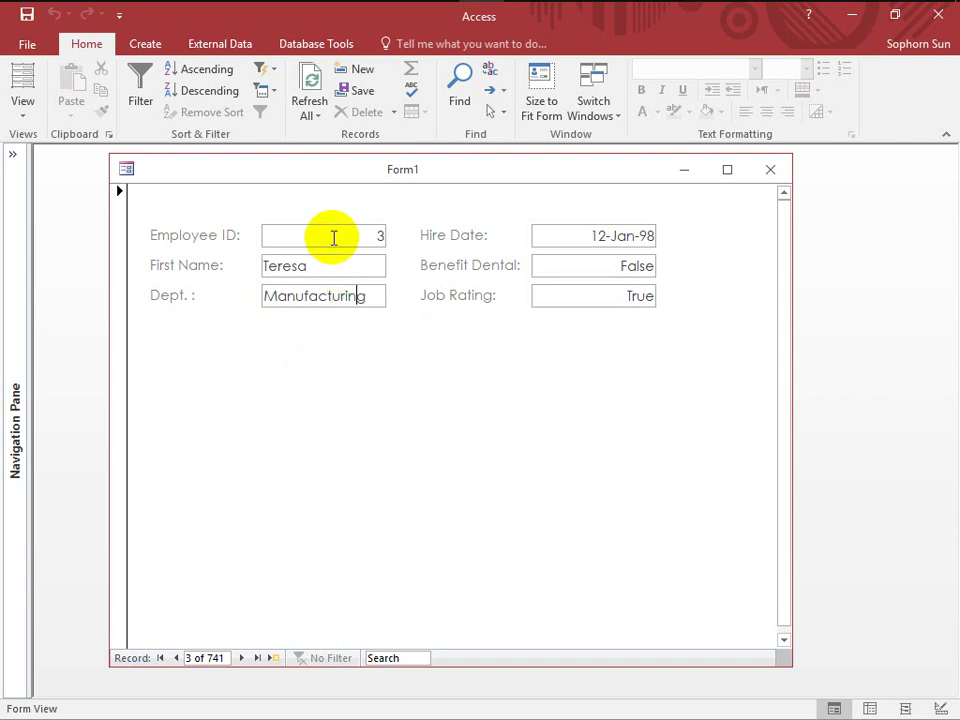
pyautogui.click(179, 658)
pyautogui.click(241, 658)
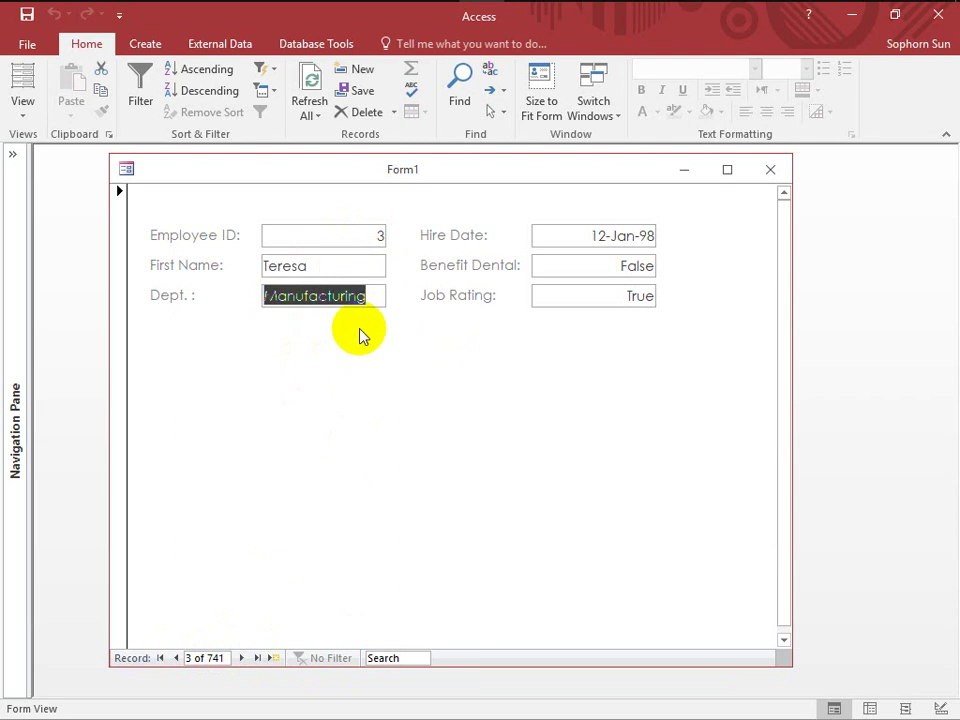
pyautogui.click(326, 268)
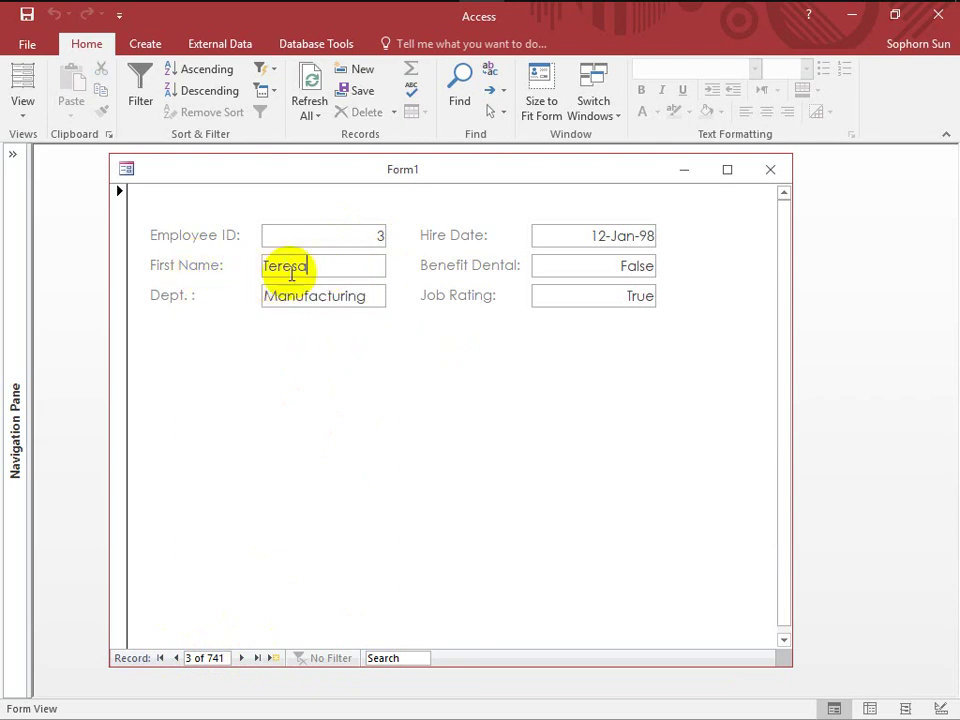
# Open a new blank record, check its Benefit Dental and Job Rating fields, and return to the first record.
pyautogui.click(279, 658)
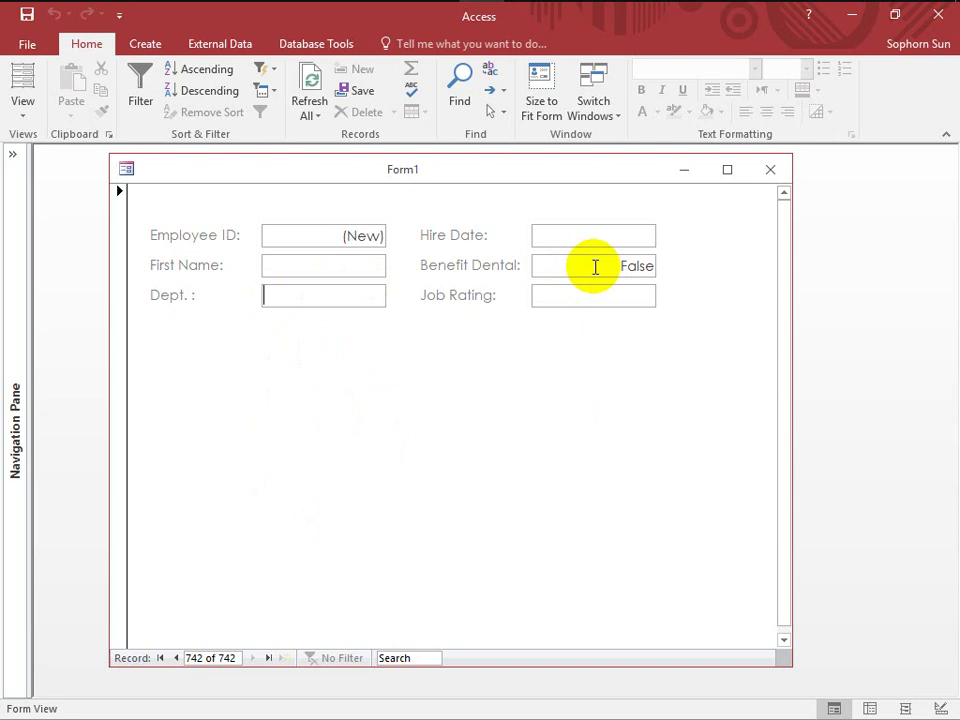
pyautogui.click(596, 267)
pyautogui.write('0')
pyautogui.click(608, 292)
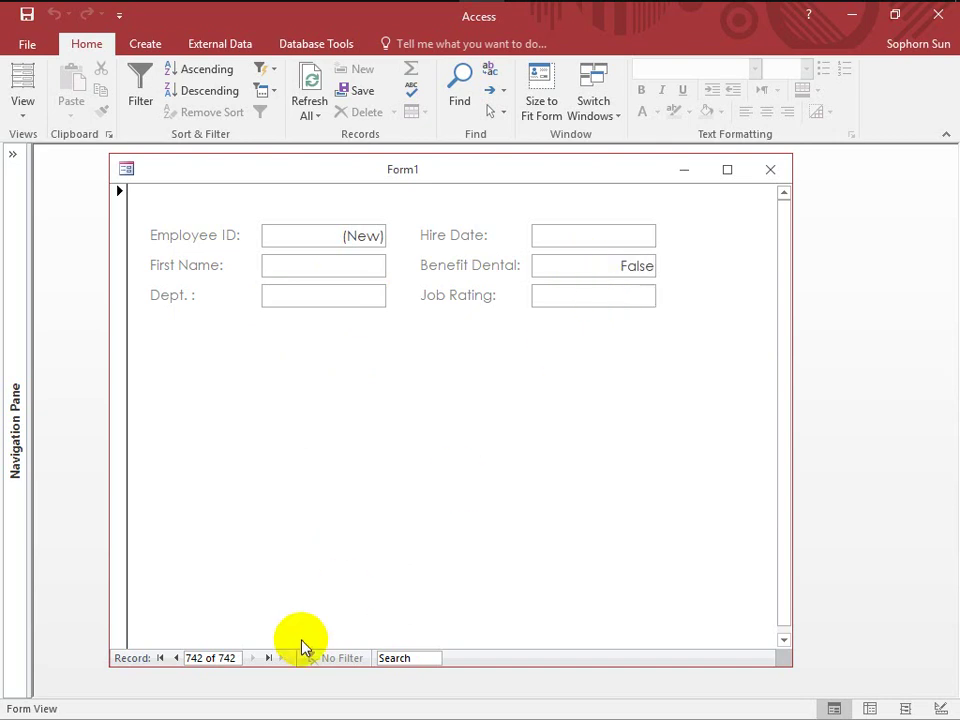
pyautogui.click(160, 658)
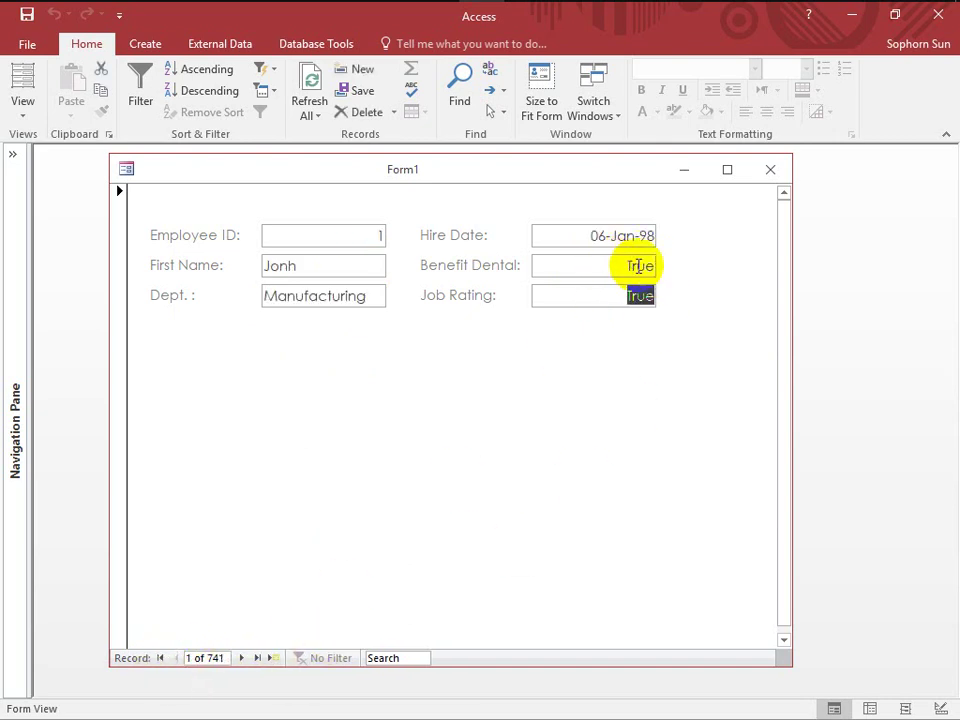
# Browse forward through the records to record 8, go back to record 6 and inspect its Job Rating field.
pyautogui.click(241, 658)
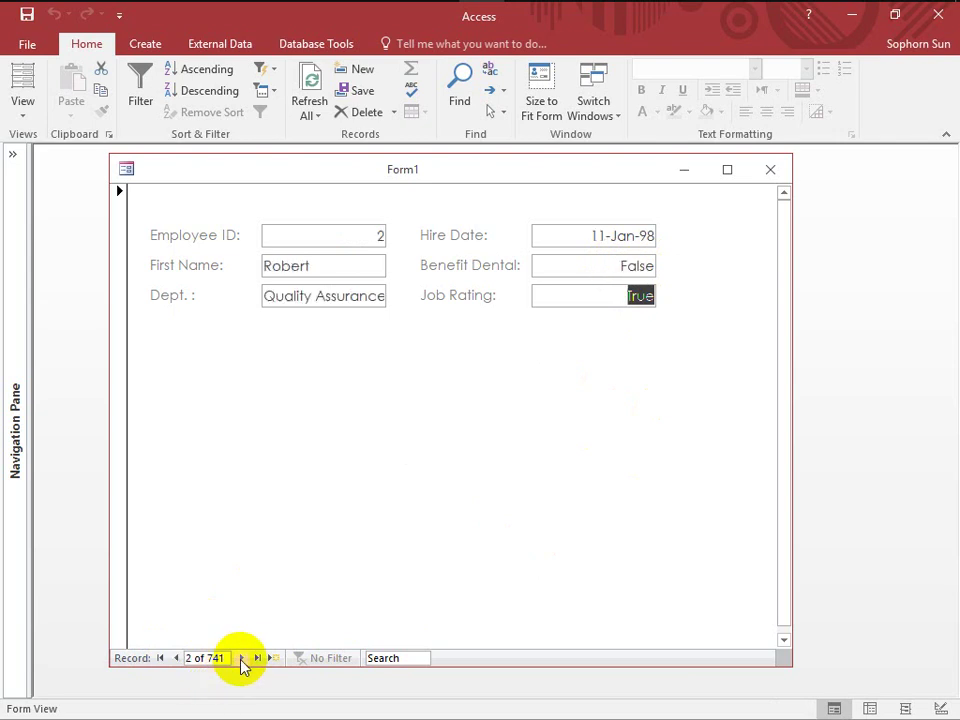
pyautogui.click(241, 658)
pyautogui.click(241, 658)
pyautogui.click(241, 658)
pyautogui.click(241, 658)
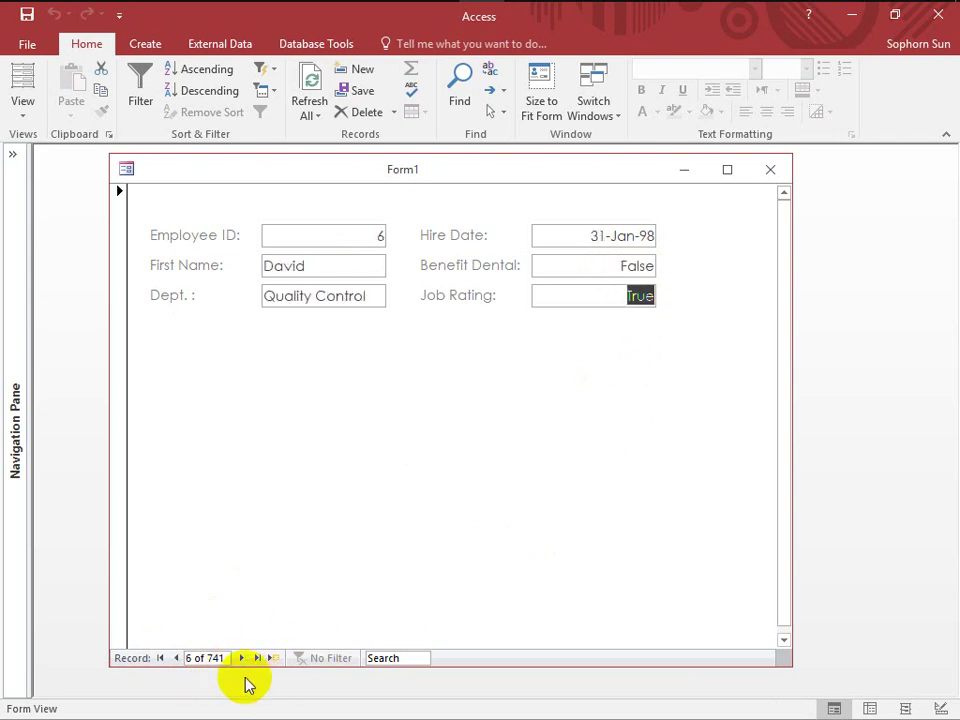
pyautogui.click(244, 659)
pyautogui.click(244, 659)
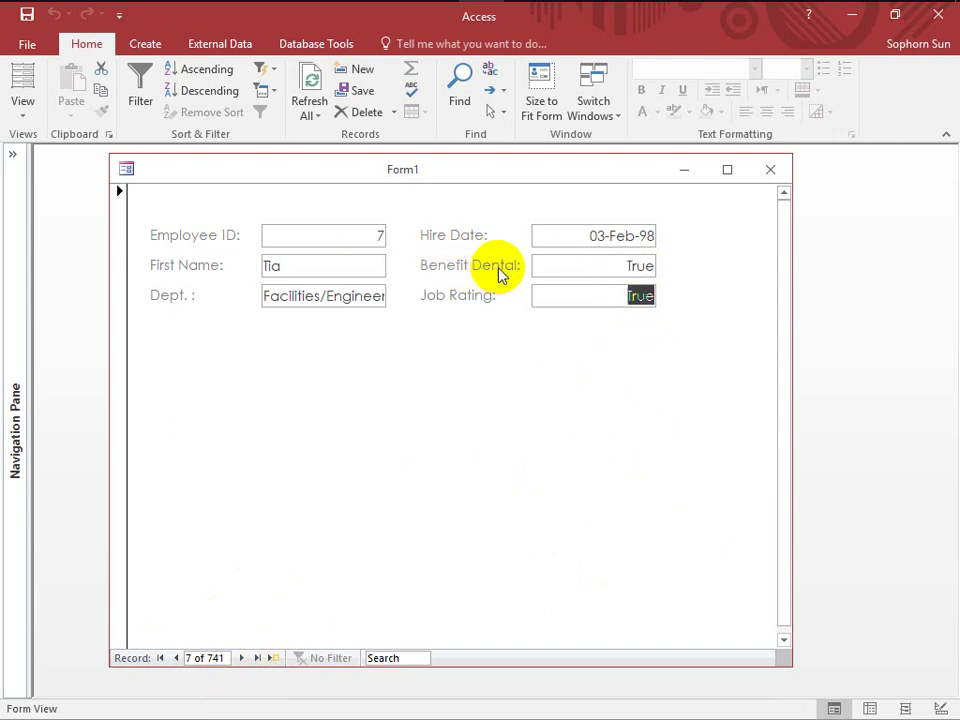
pyautogui.click(241, 658)
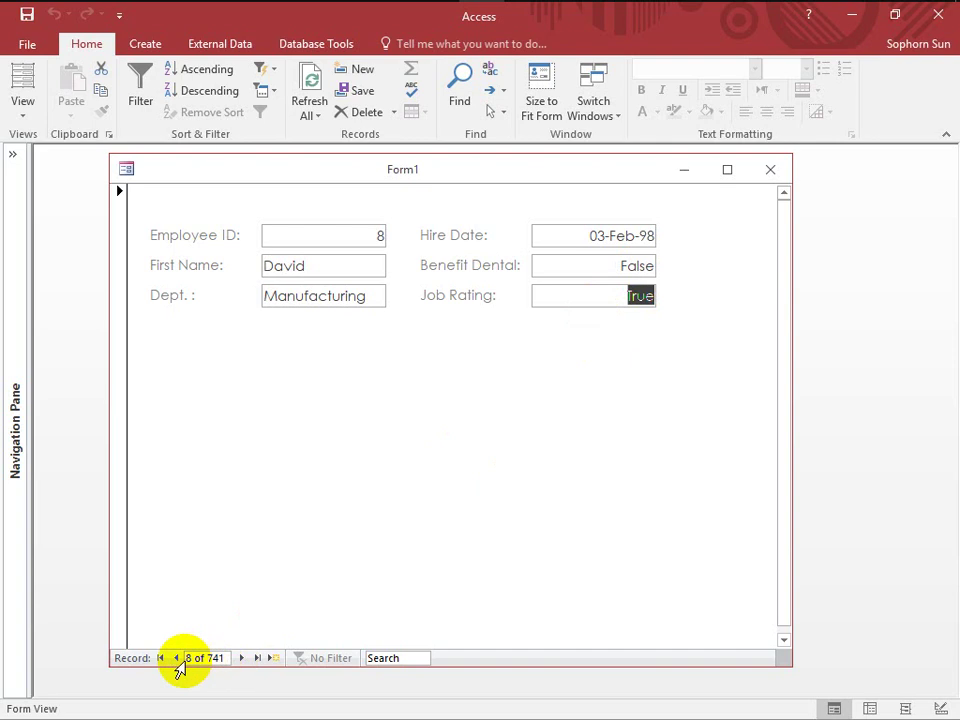
pyautogui.click(176, 658)
pyautogui.click(176, 658)
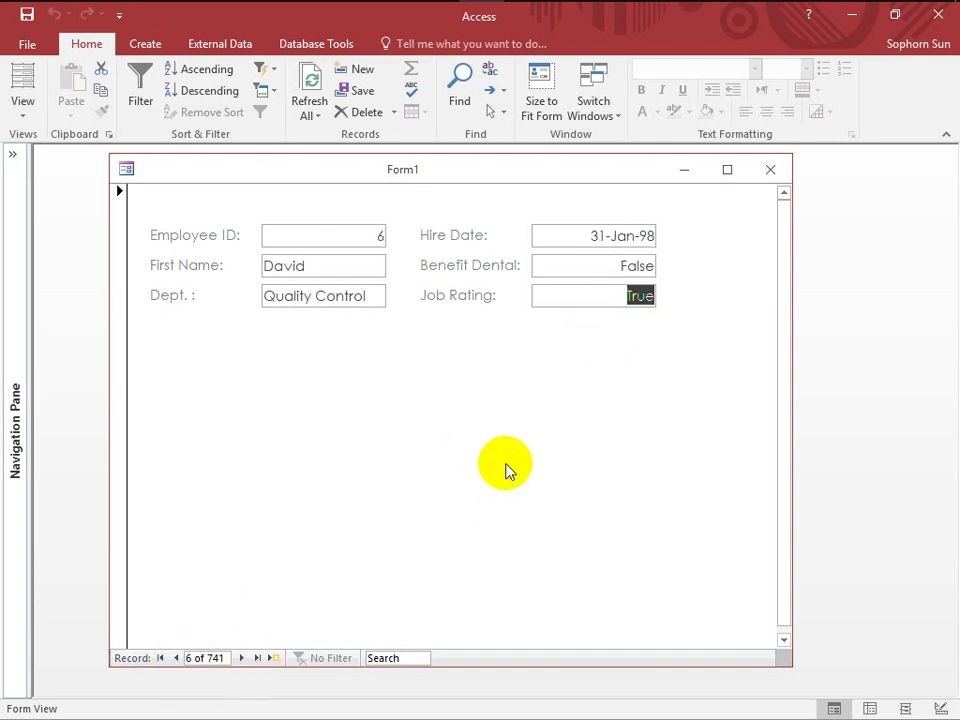
pyautogui.click(610, 290)
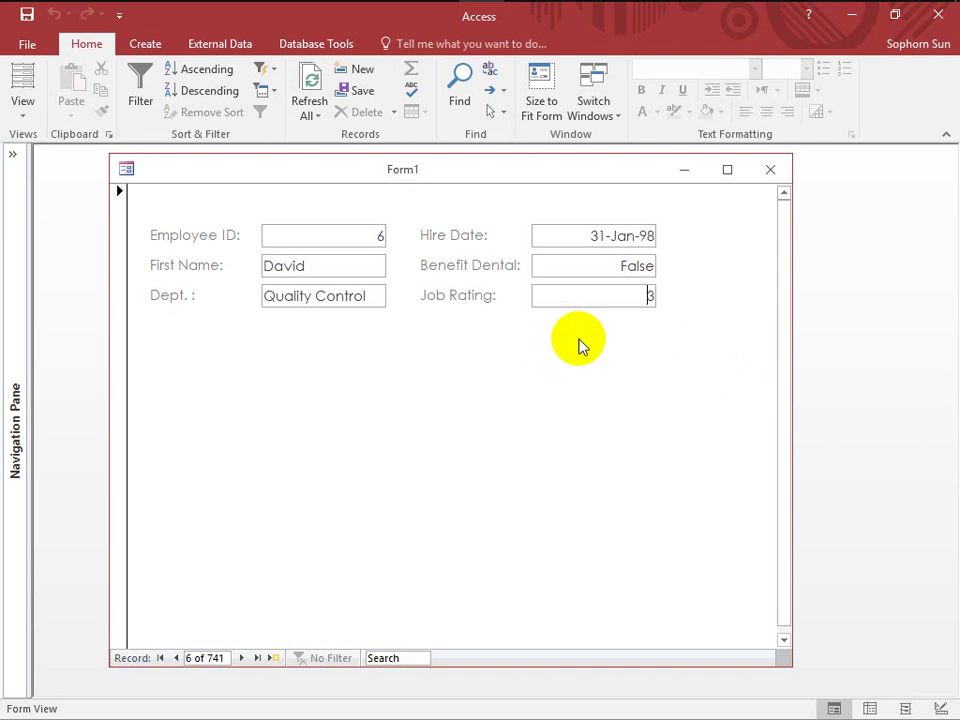
# Return the form to Design View and close the Property Sheet.
pyautogui.rightClick(369, 362)
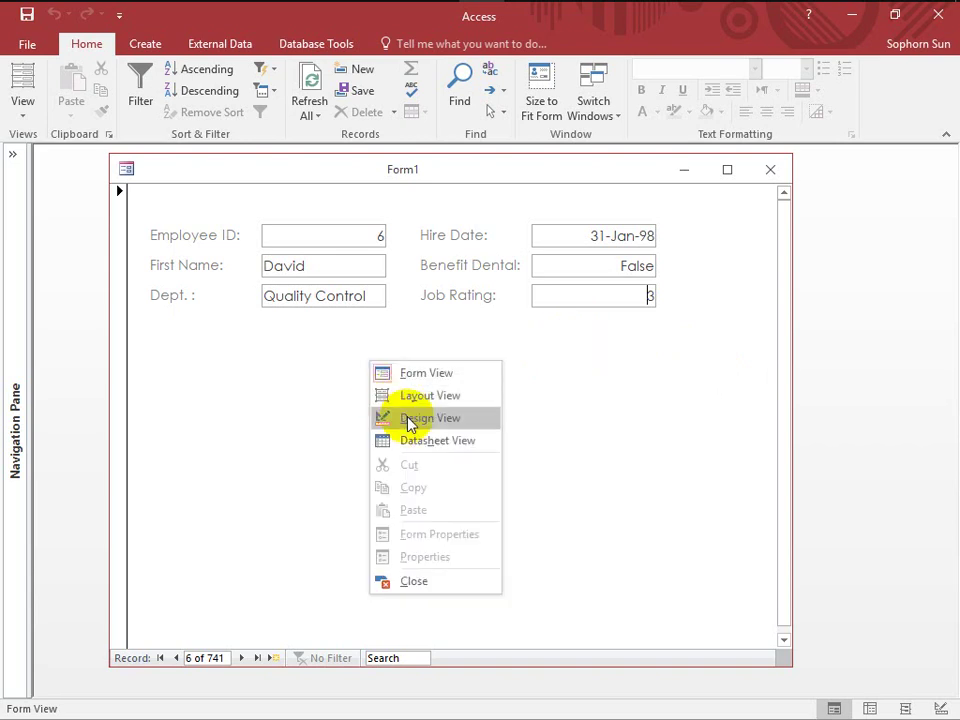
pyautogui.click(274, 429)
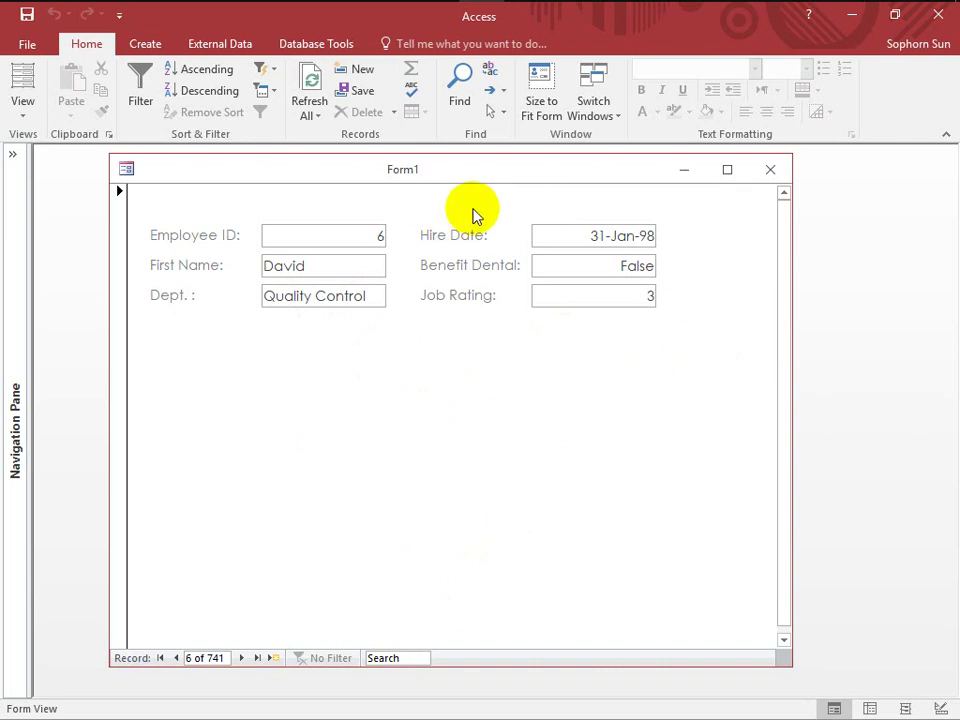
pyautogui.rightClick(377, 372)
pyautogui.click(430, 425)
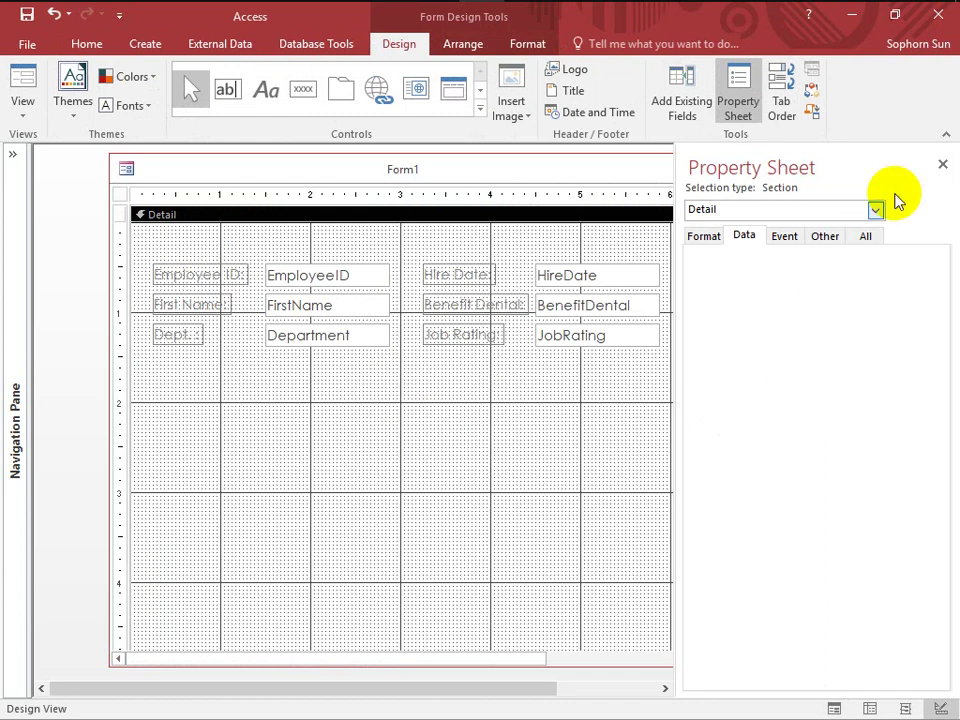
pyautogui.click(943, 164)
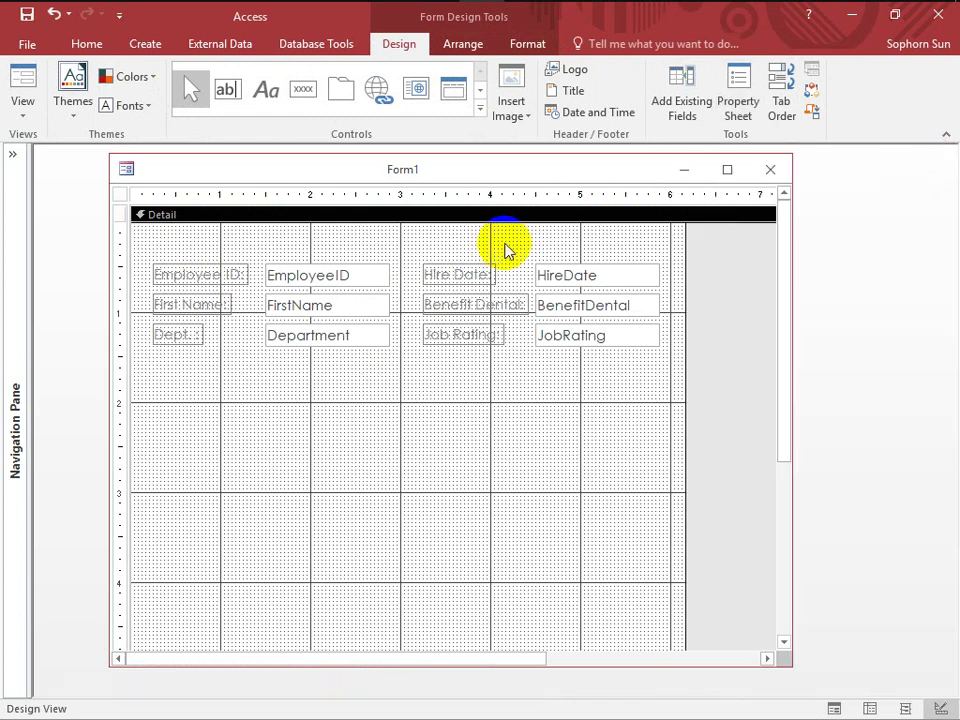
# Select all the labels and text boxes in the Detail section and move them down slightly together.
pyautogui.moveTo(643, 257); pyautogui.dragTo(262, 343)
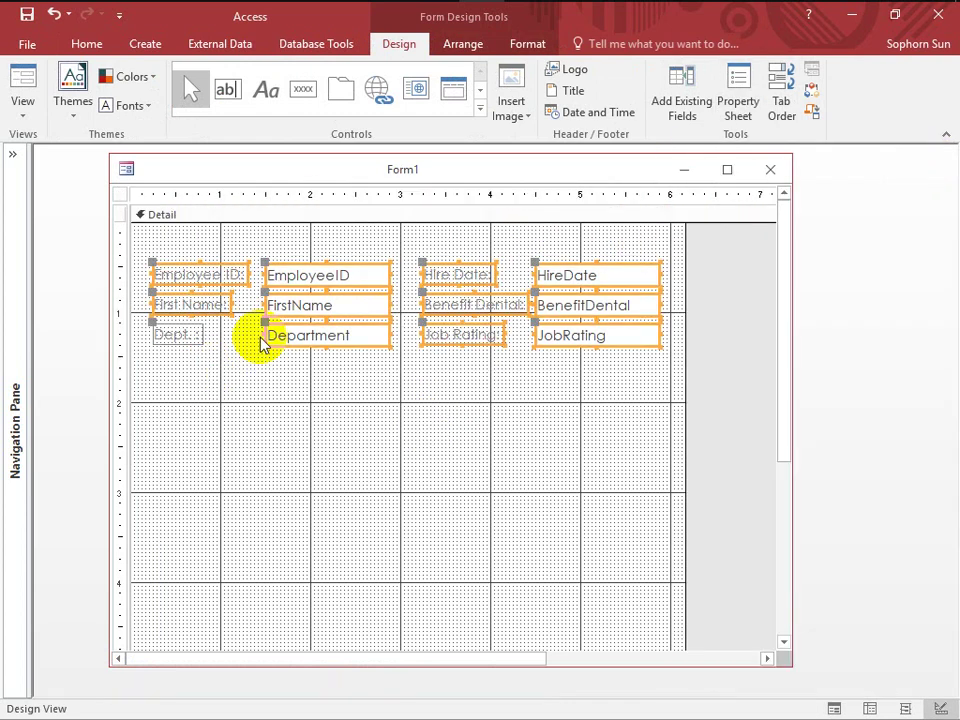
pyautogui.click(306, 386)
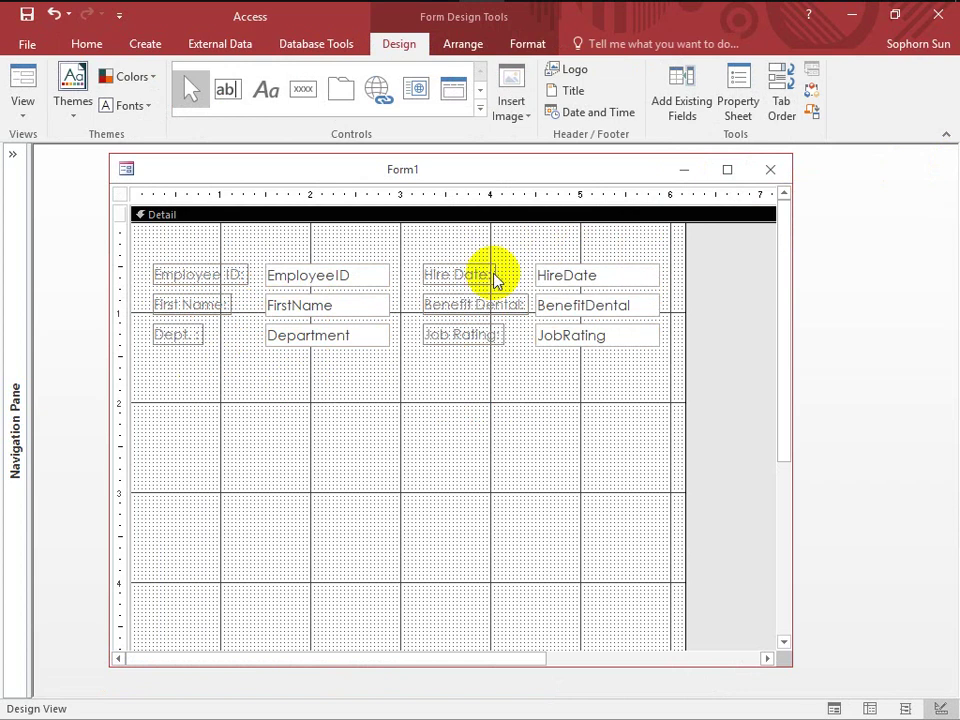
pyautogui.moveTo(656, 249); pyautogui.dragTo(221, 392)
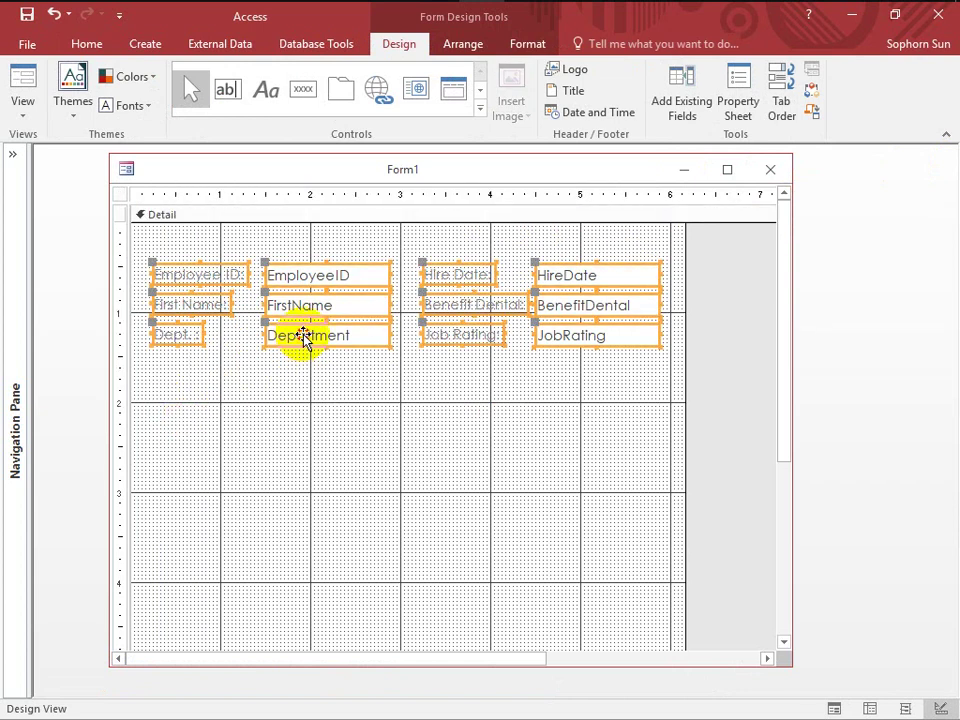
pyautogui.moveTo(305, 338); pyautogui.dragTo(304, 349)
pyautogui.click(347, 212)
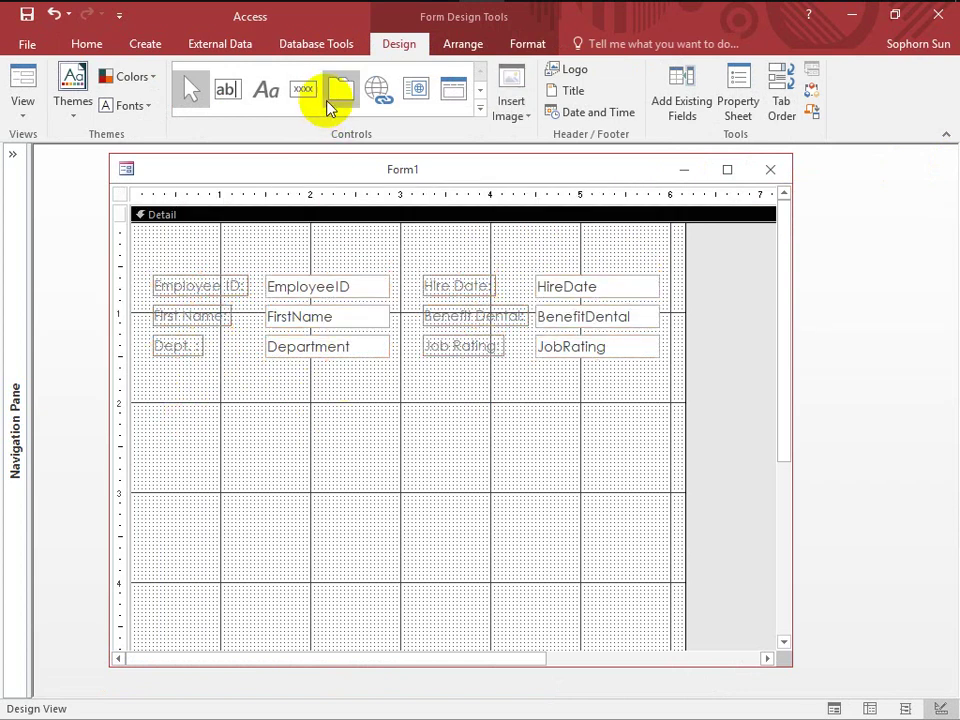
# Draw a combo box about 2 inches wide above the Hire Date field in the Detail section.
pyautogui.click(479, 108)
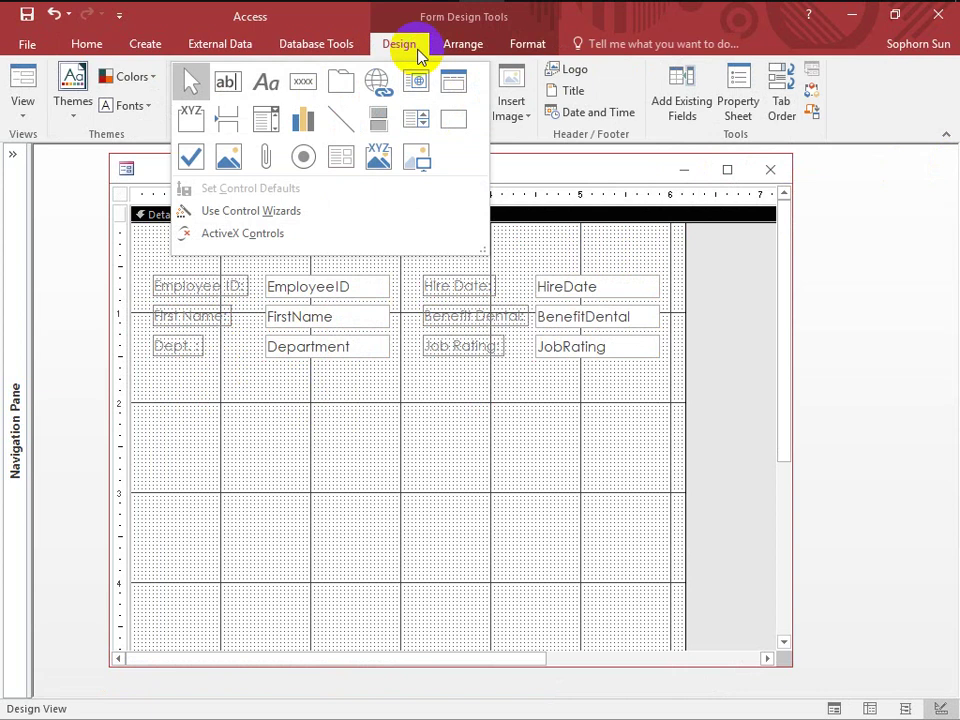
pyautogui.click(267, 125)
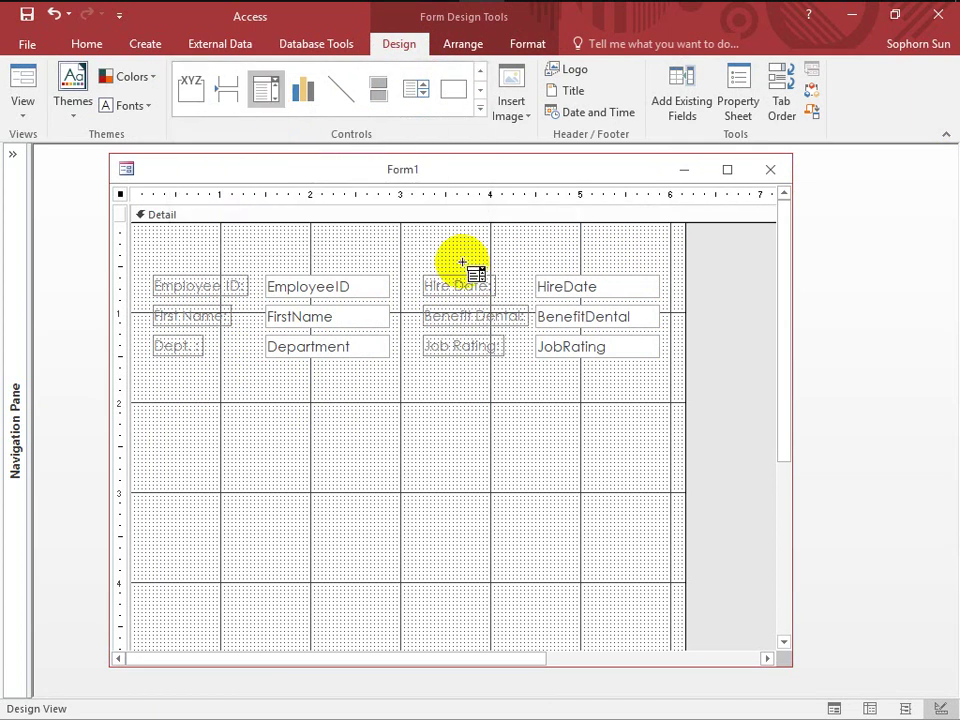
pyautogui.moveTo(419, 234); pyautogui.dragTo(591, 259)
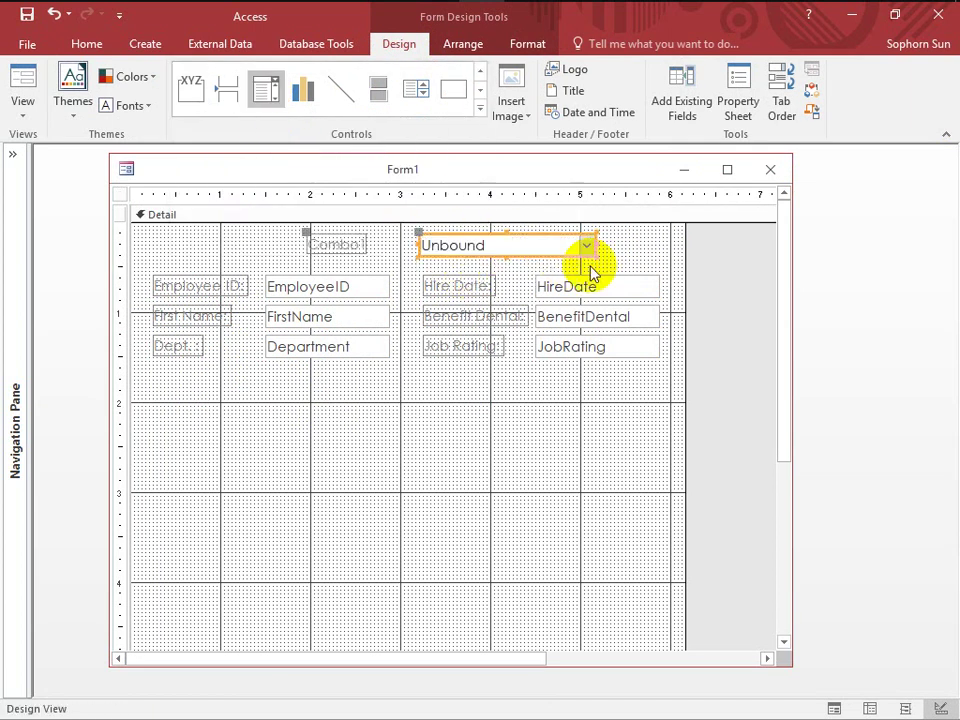
pyautogui.click(339, 246)
# Check the new combo box's drop-down list in Form View and delete the combo box in Design View.
pyautogui.click(22, 82)
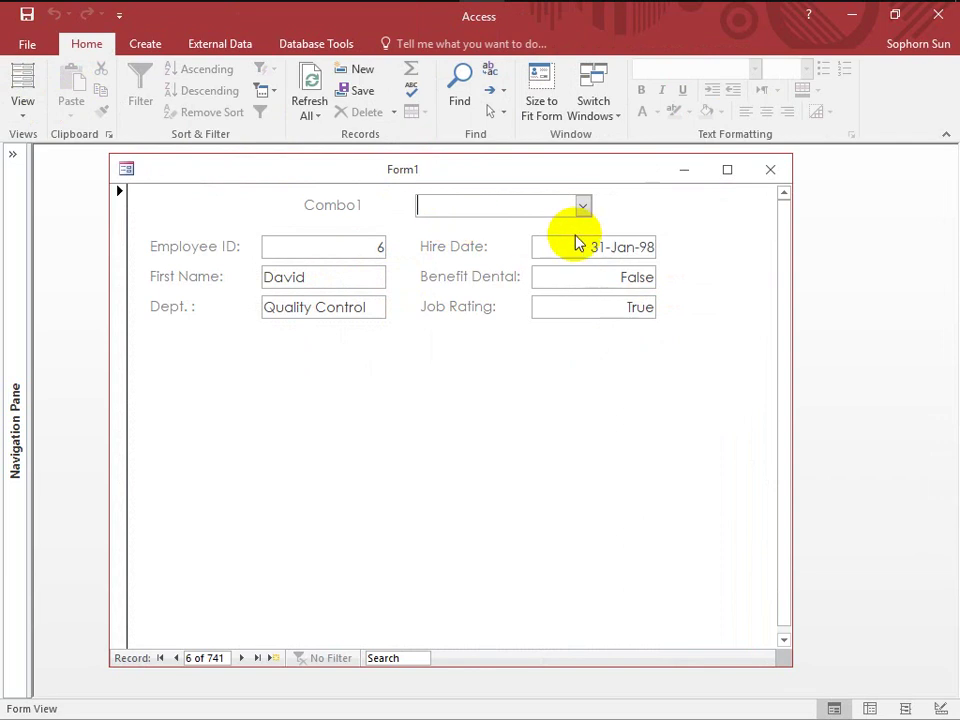
pyautogui.click(584, 210)
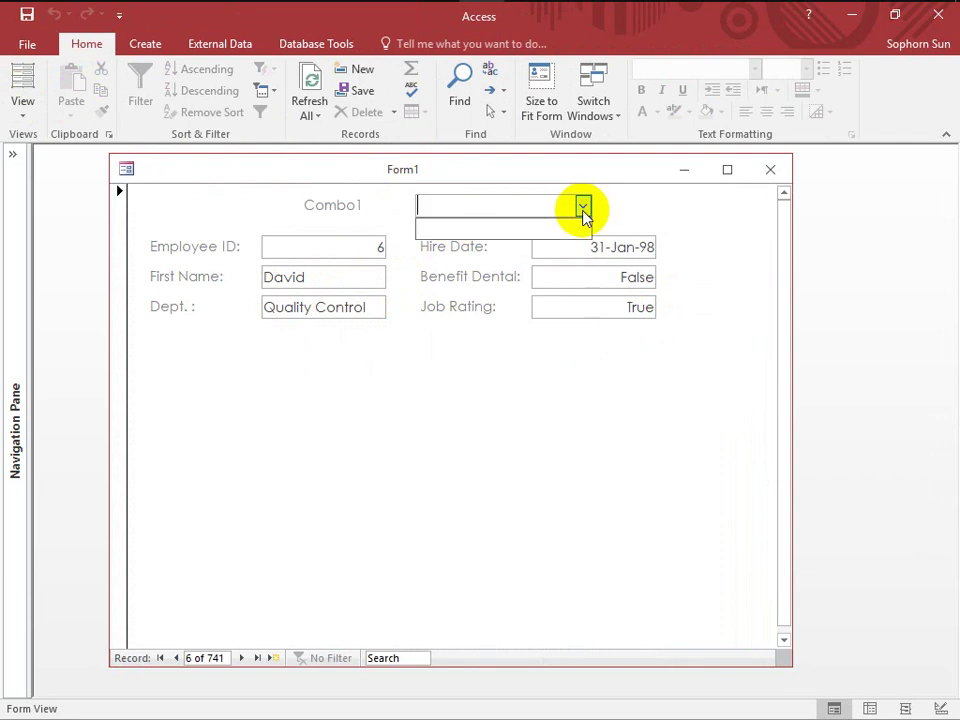
pyautogui.click(584, 211)
pyautogui.click(584, 212)
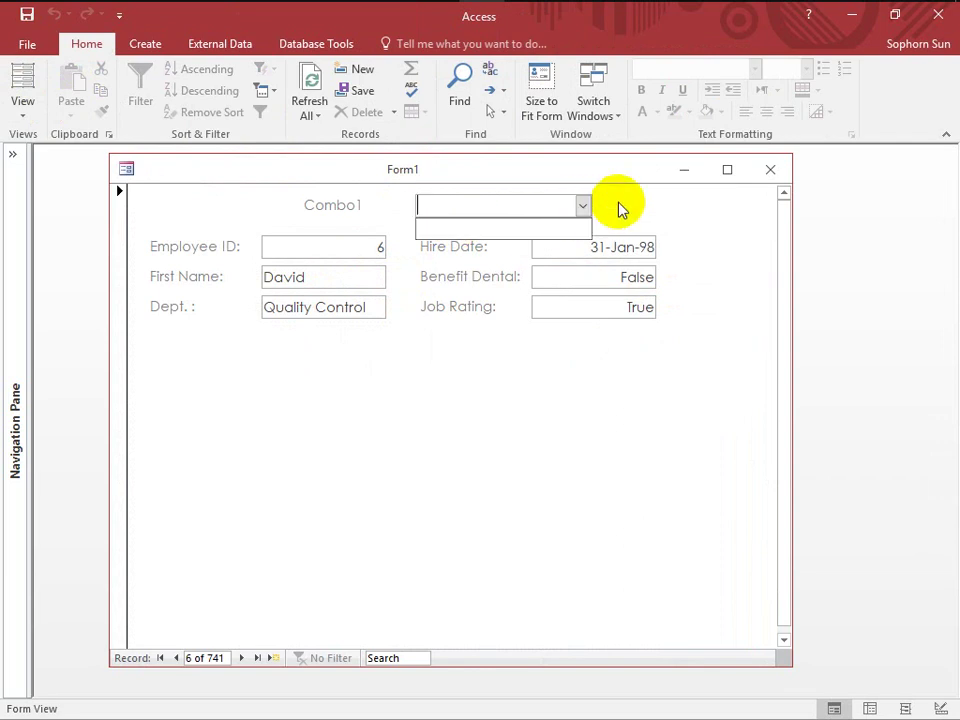
pyautogui.rightClick(620, 206)
pyautogui.click(656, 259)
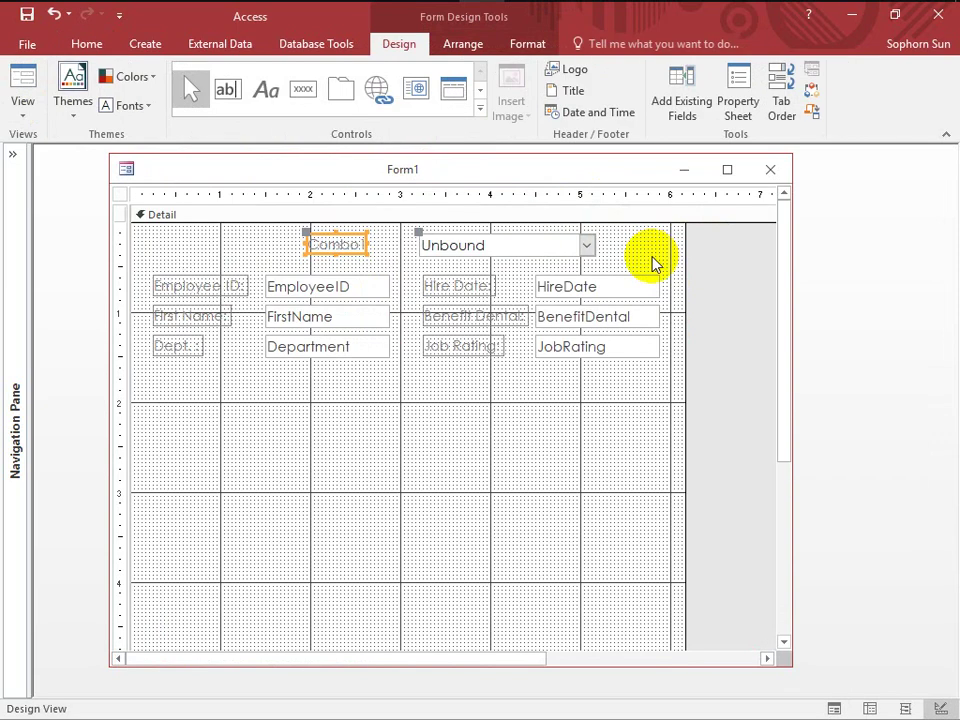
pyautogui.click(546, 245)
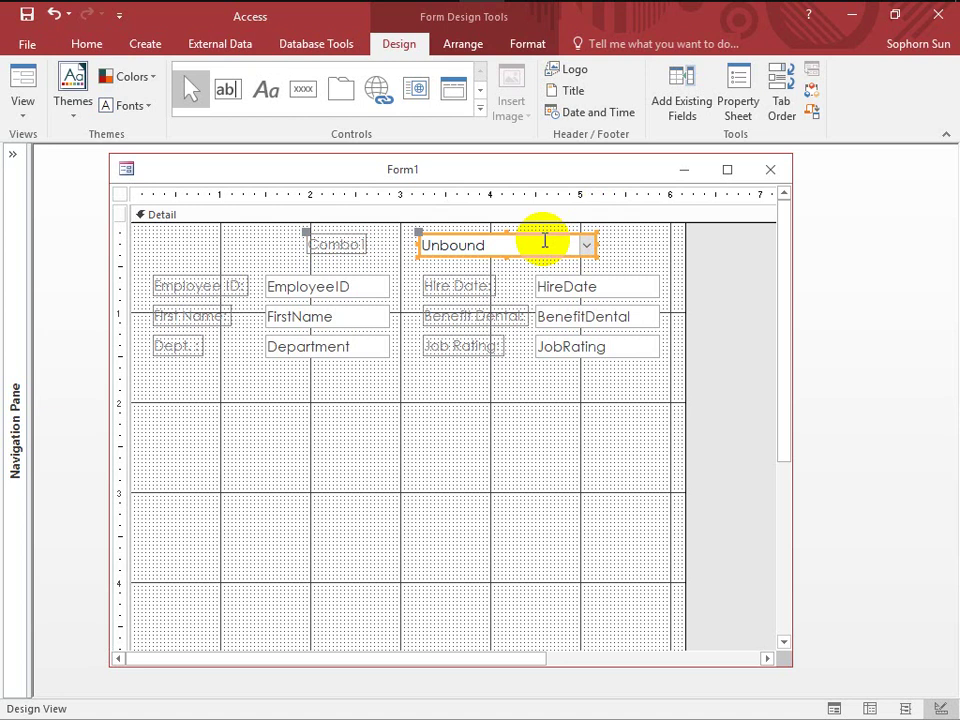
pyautogui.press('Delete')
# Turn on Use Control Wizards and draw a combo box above the fields, spanning about 3 to 5 on the horizontal ruler.
pyautogui.click(479, 108)
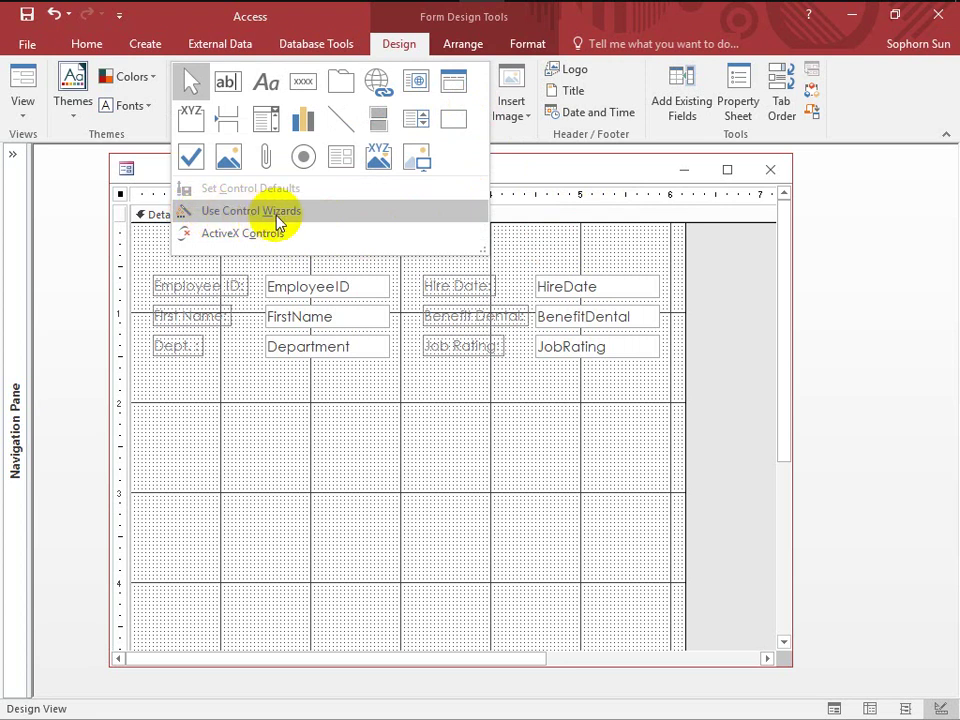
pyautogui.click(196, 215)
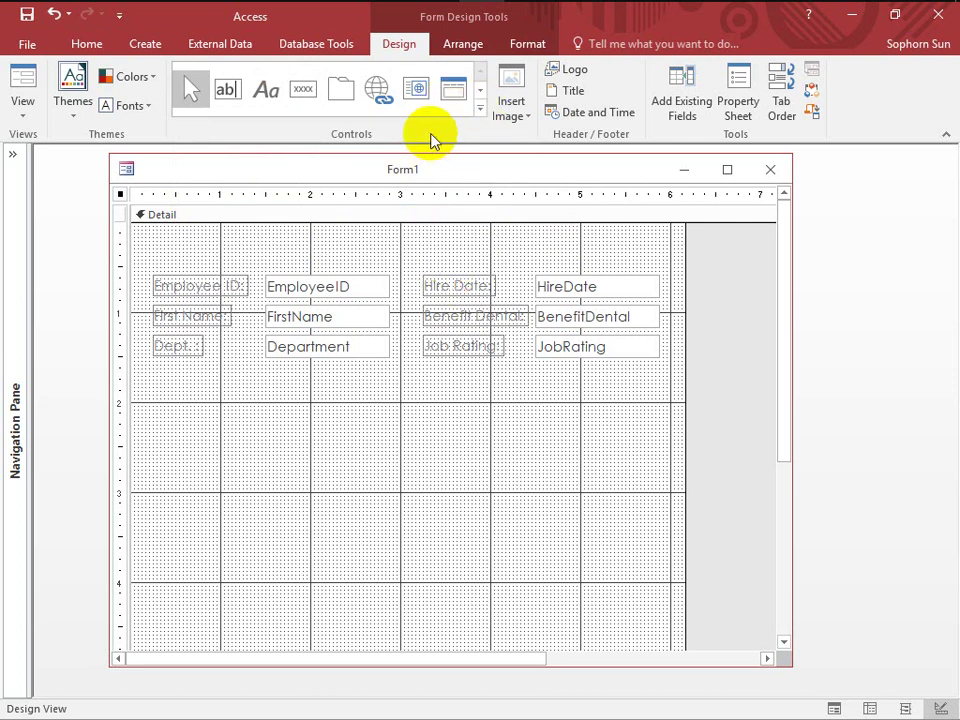
pyautogui.click(481, 109)
pyautogui.click(265, 117)
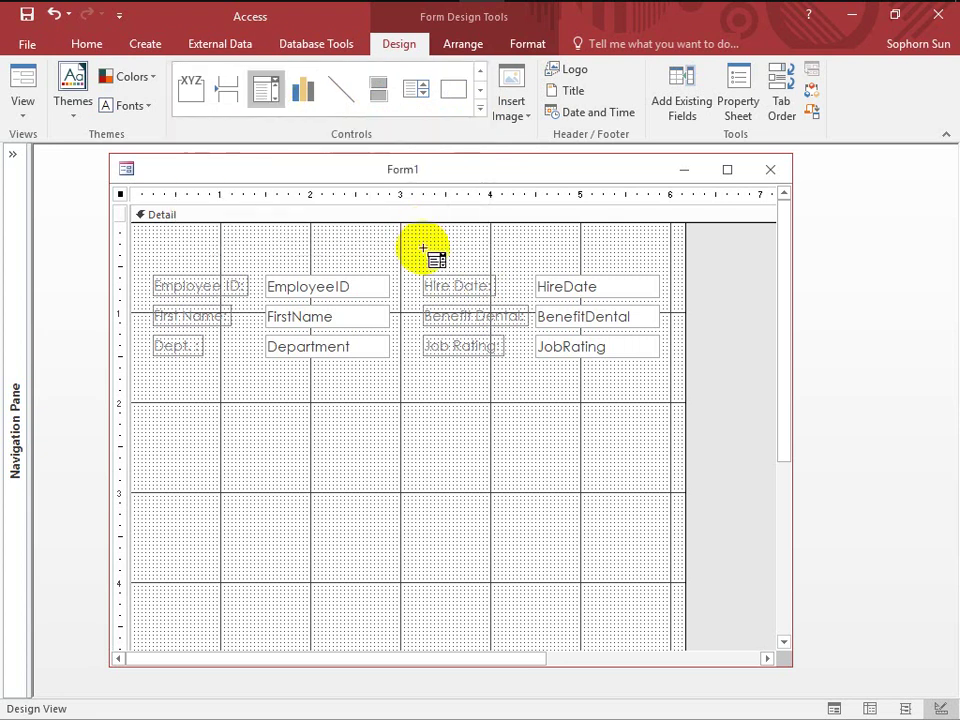
pyautogui.moveTo(401, 230); pyautogui.dragTo(582, 255)
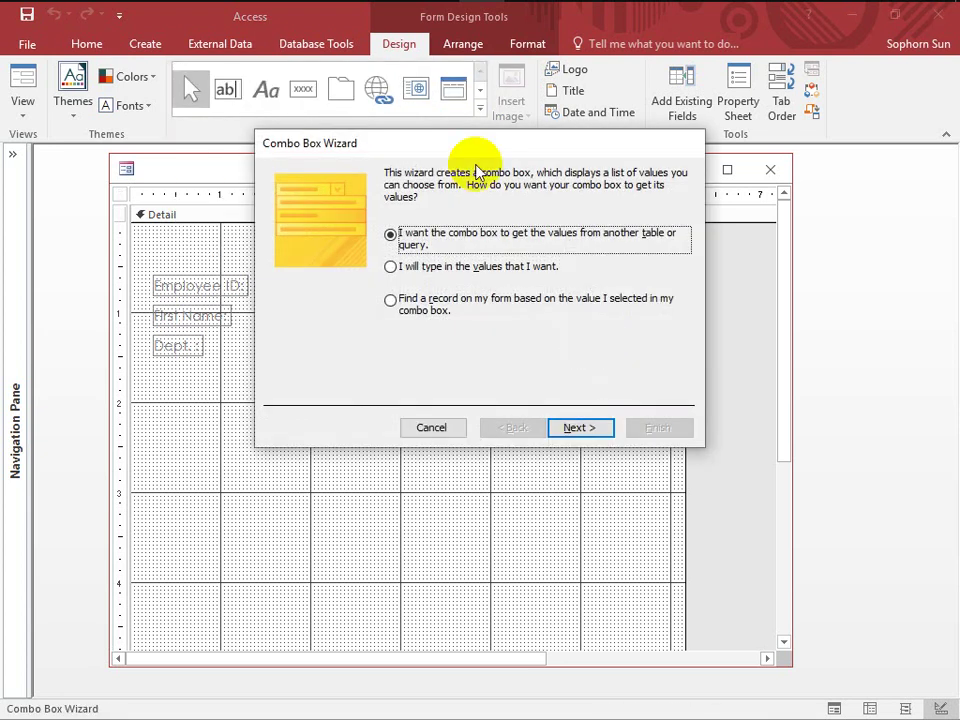
# Try the typed-in values option and the table or query option as the combo box's value source.
pyautogui.moveTo(402, 146); pyautogui.dragTo(361, 178)
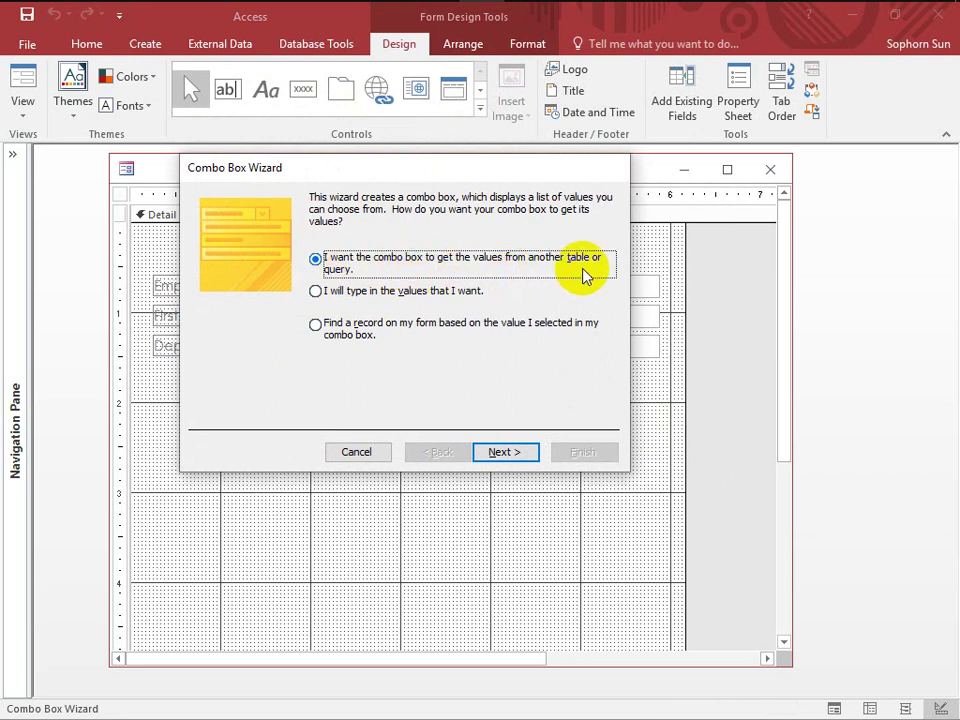
pyautogui.moveTo(504, 171); pyautogui.dragTo(509, 347)
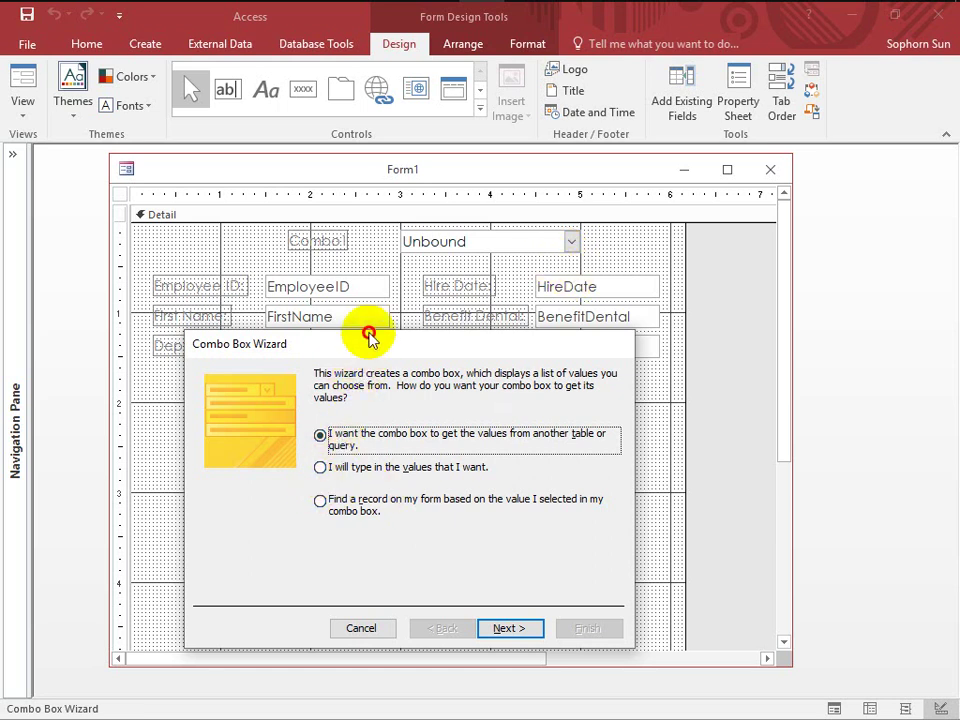
pyautogui.moveTo(368, 336); pyautogui.dragTo(370, 279)
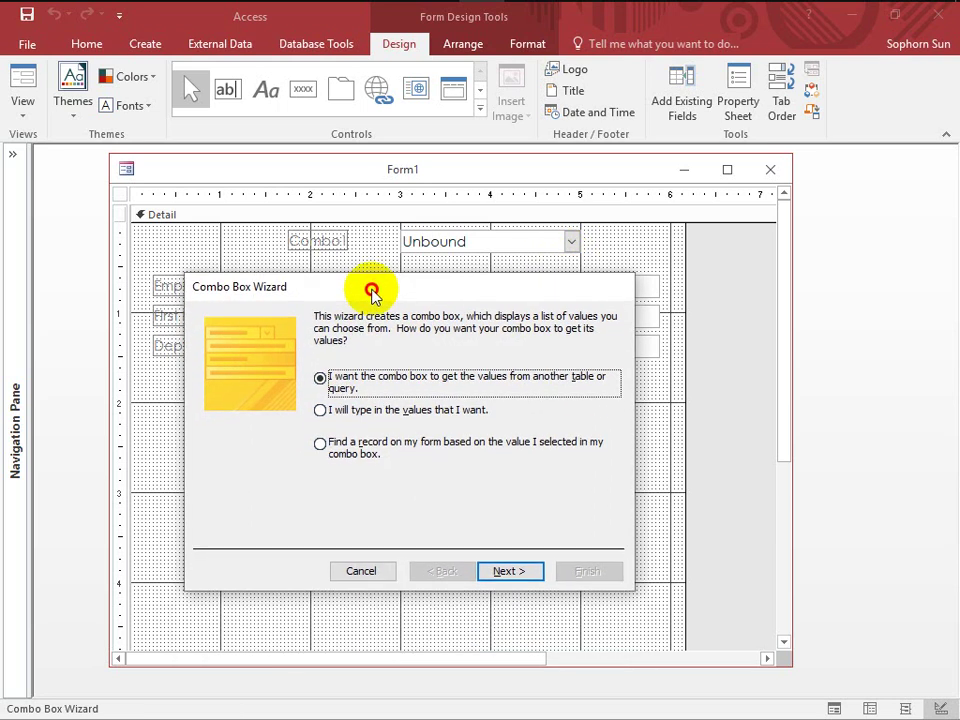
pyautogui.click(321, 411)
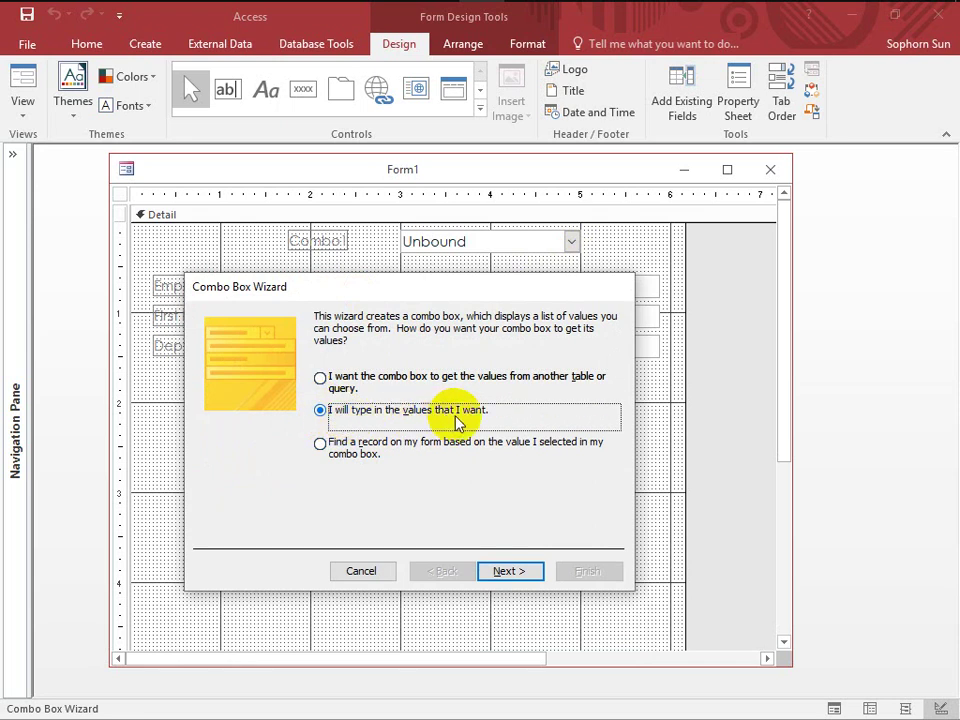
pyautogui.moveTo(495, 291); pyautogui.dragTo(483, 330)
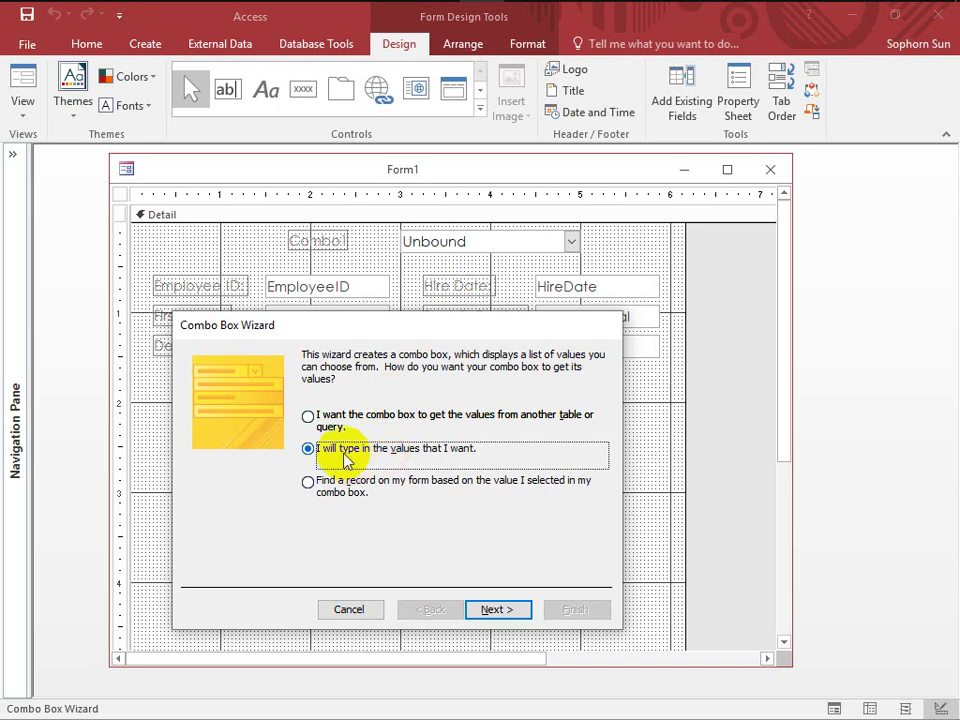
pyautogui.click(308, 418)
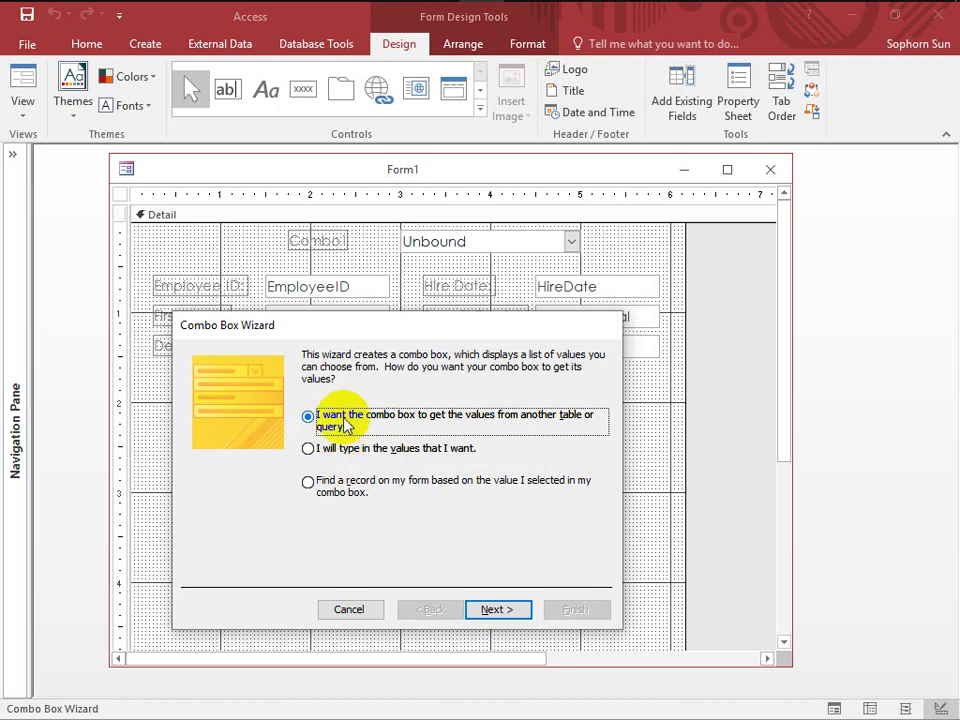
# Set the combo box to find a record on the form based on its selected value and continue to field selection.
pyautogui.click(309, 482)
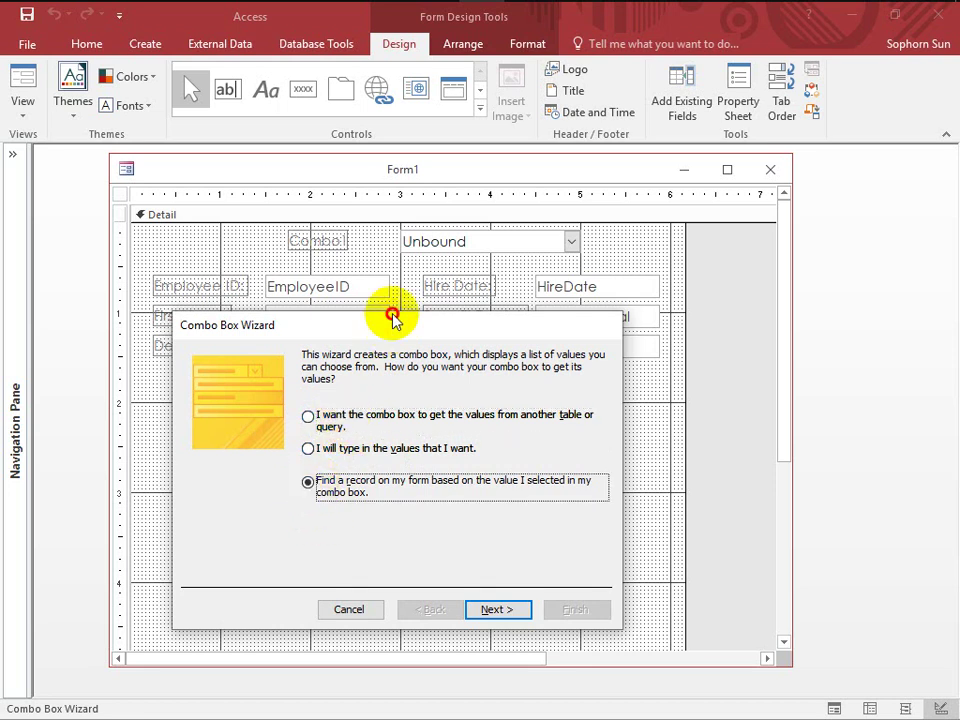
pyautogui.moveTo(392, 316); pyautogui.dragTo(392, 253)
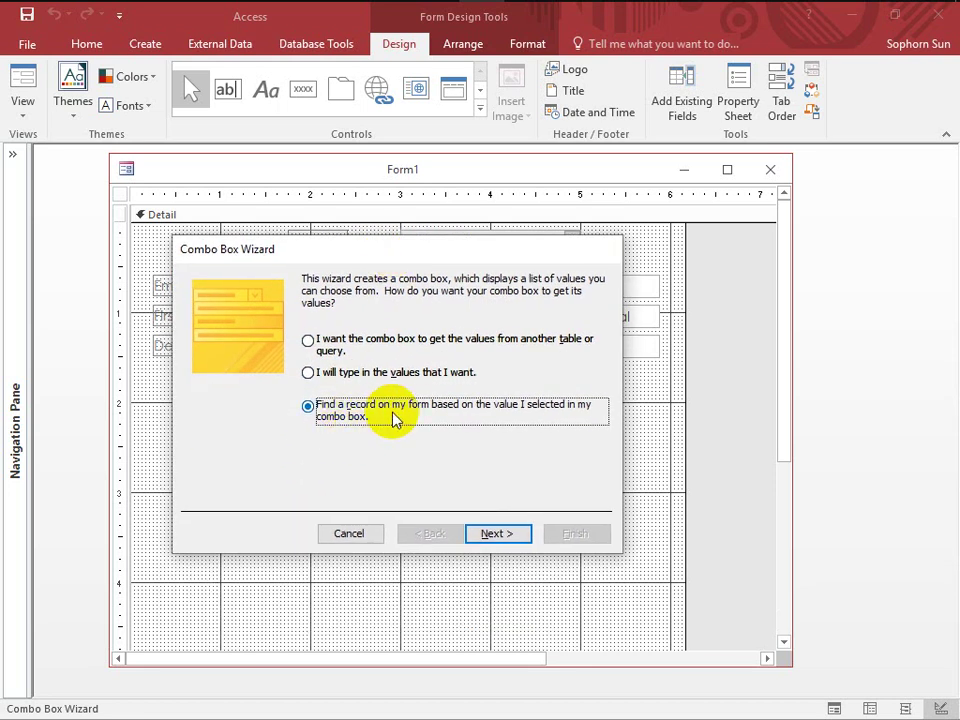
pyautogui.moveTo(482, 253); pyautogui.dragTo(485, 316)
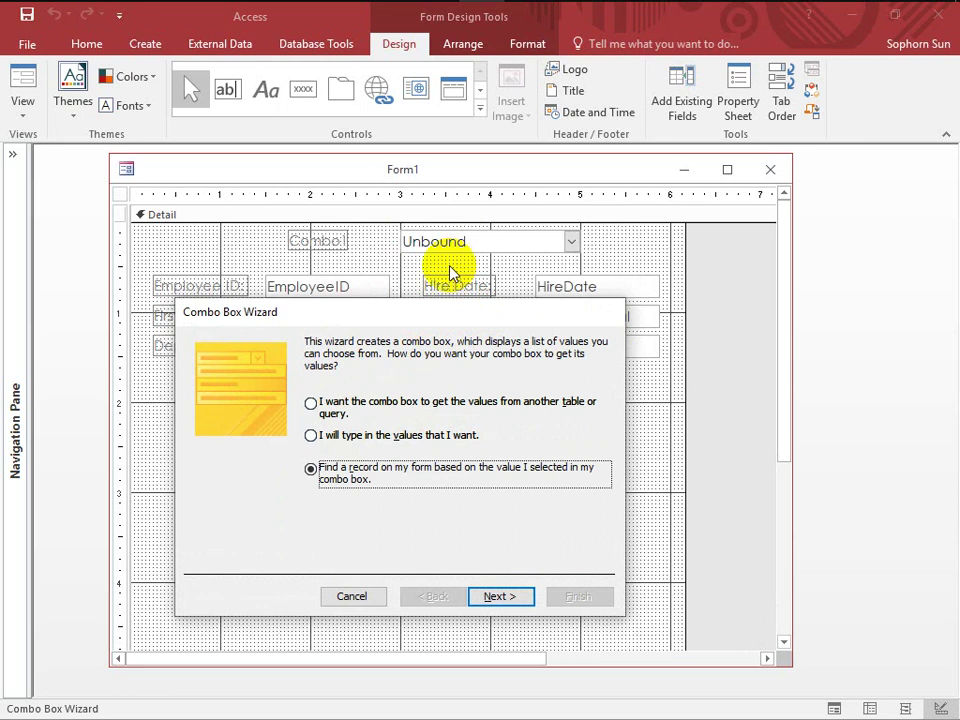
pyautogui.moveTo(414, 318); pyautogui.dragTo(421, 477)
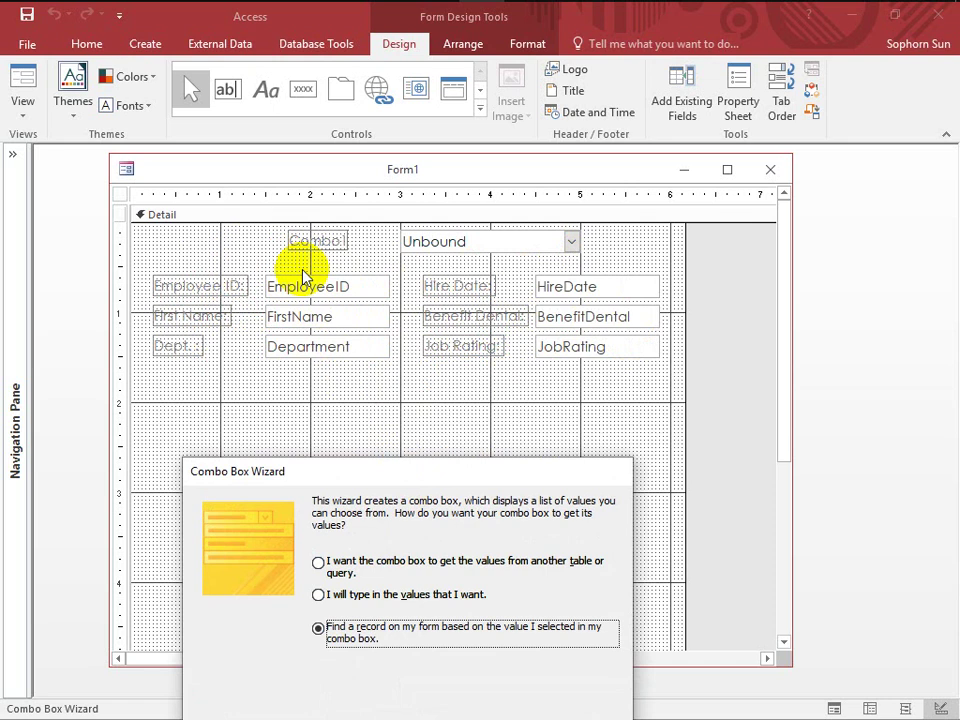
pyautogui.moveTo(392, 471); pyautogui.dragTo(443, 195)
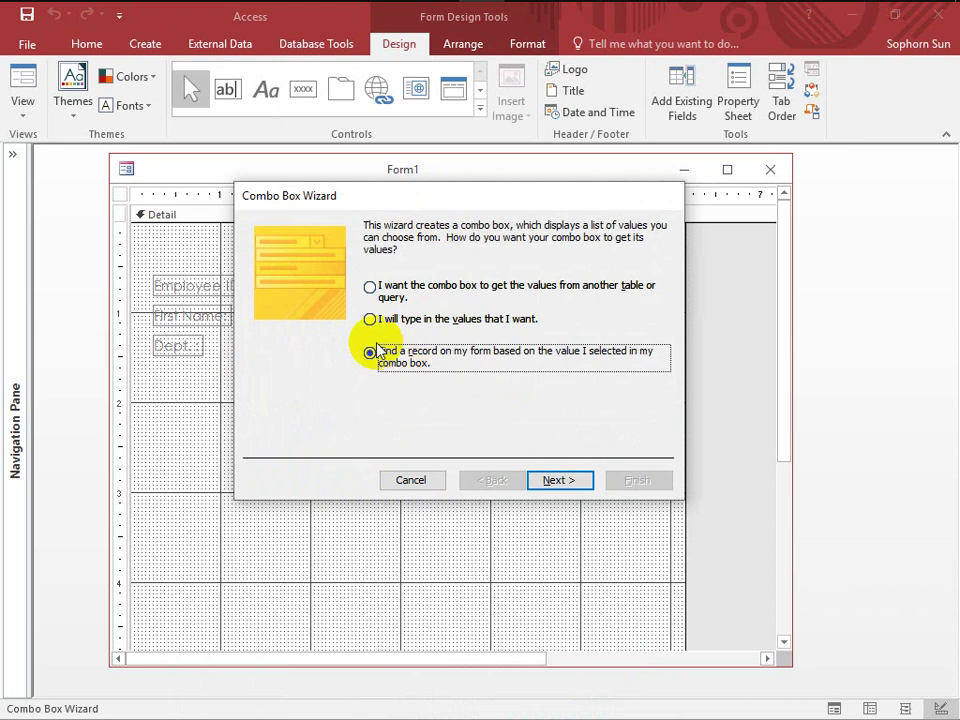
pyautogui.moveTo(396, 196); pyautogui.dragTo(476, 250)
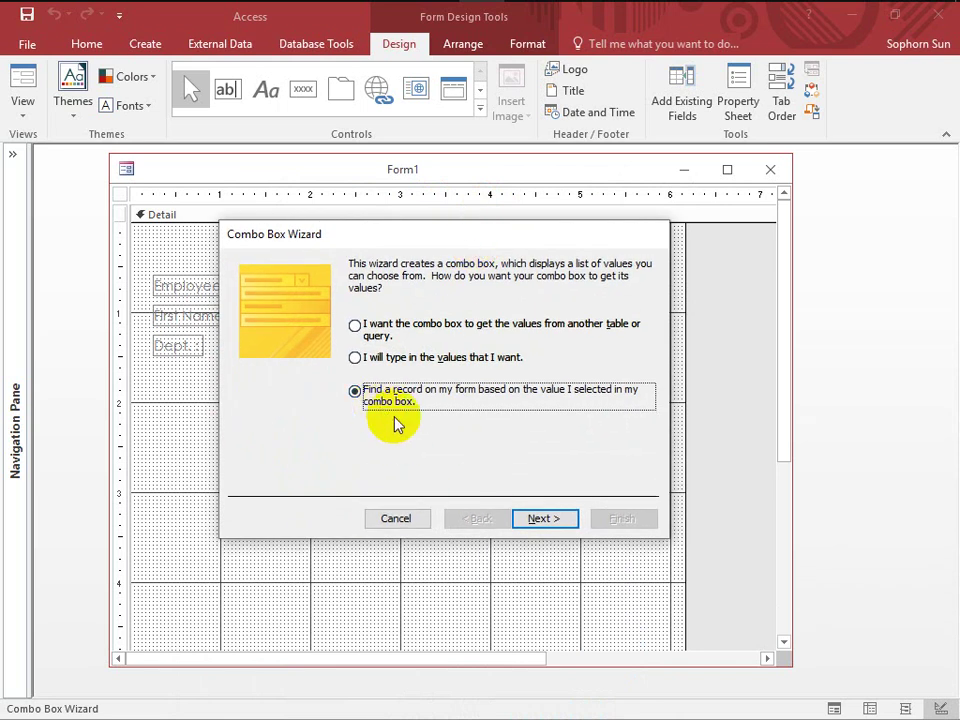
pyautogui.click(538, 519)
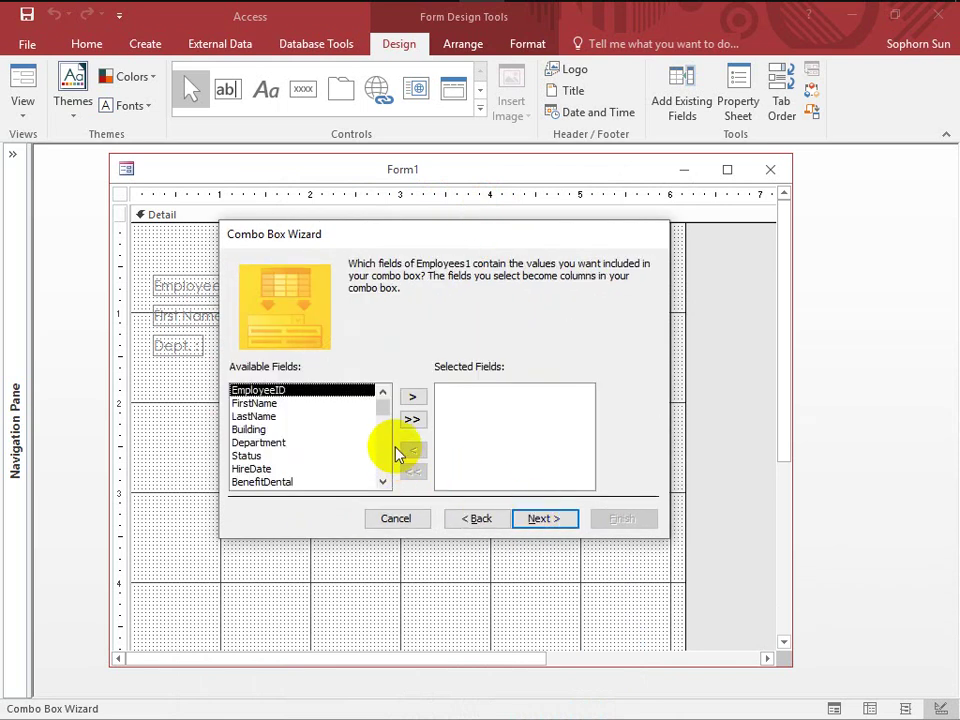
# Include the FirstName field in the combo box and continue to the column width settings.
pyautogui.moveTo(436, 241); pyautogui.dragTo(445, 267)
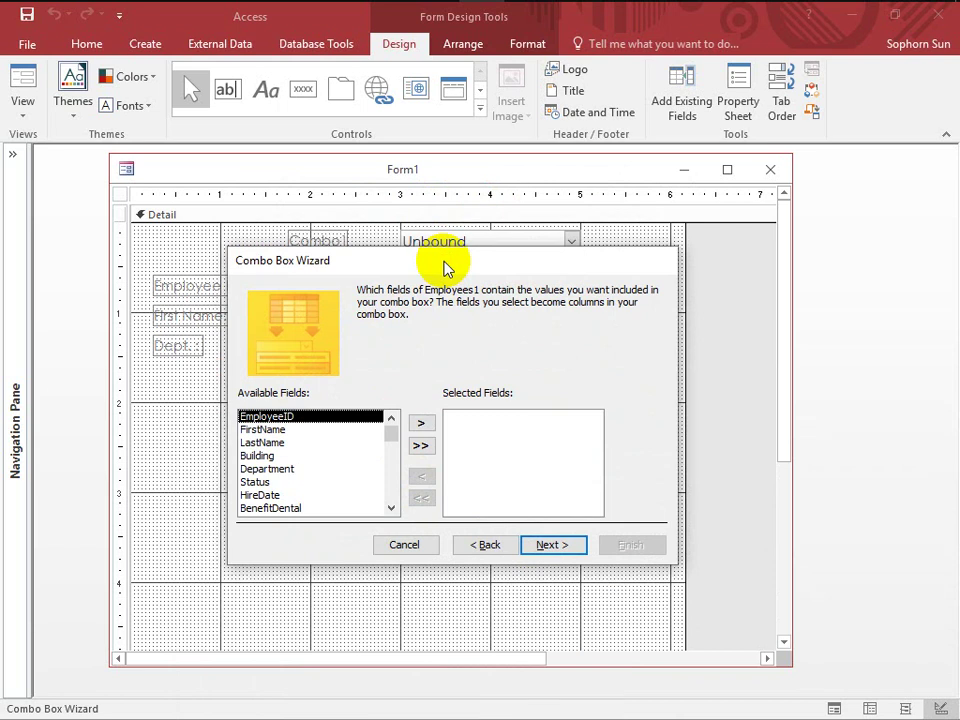
pyautogui.click(260, 430)
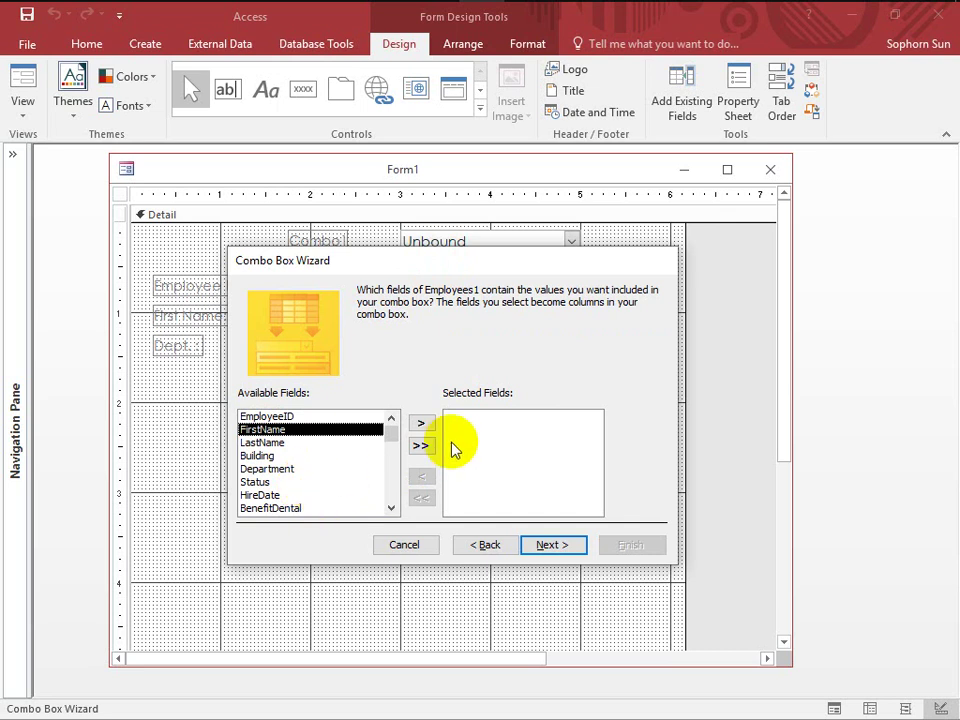
pyautogui.click(421, 424)
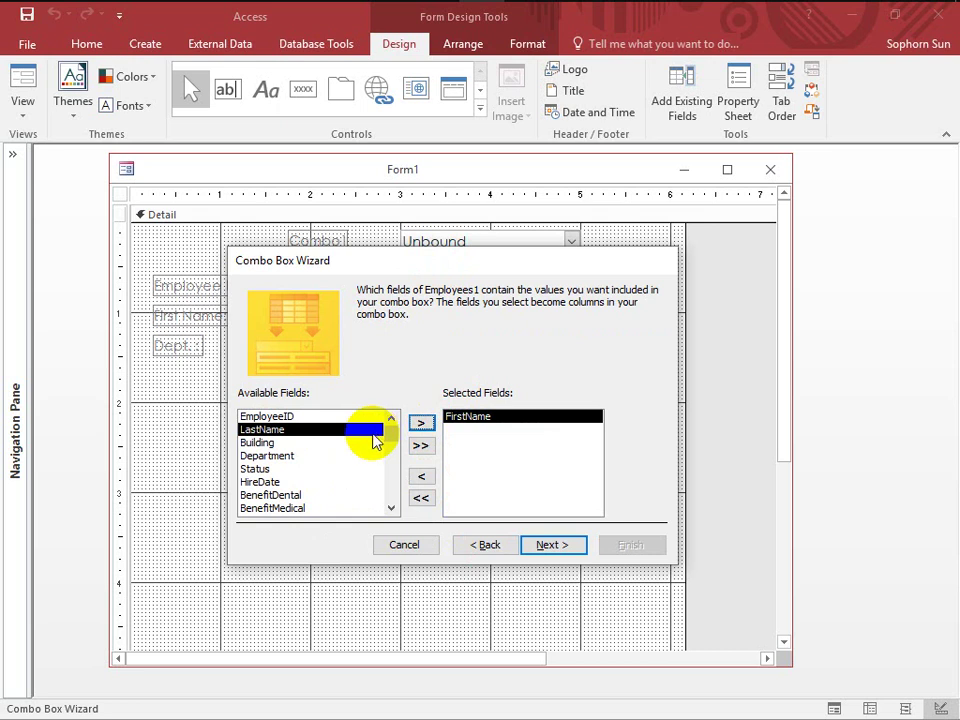
pyautogui.click(449, 426)
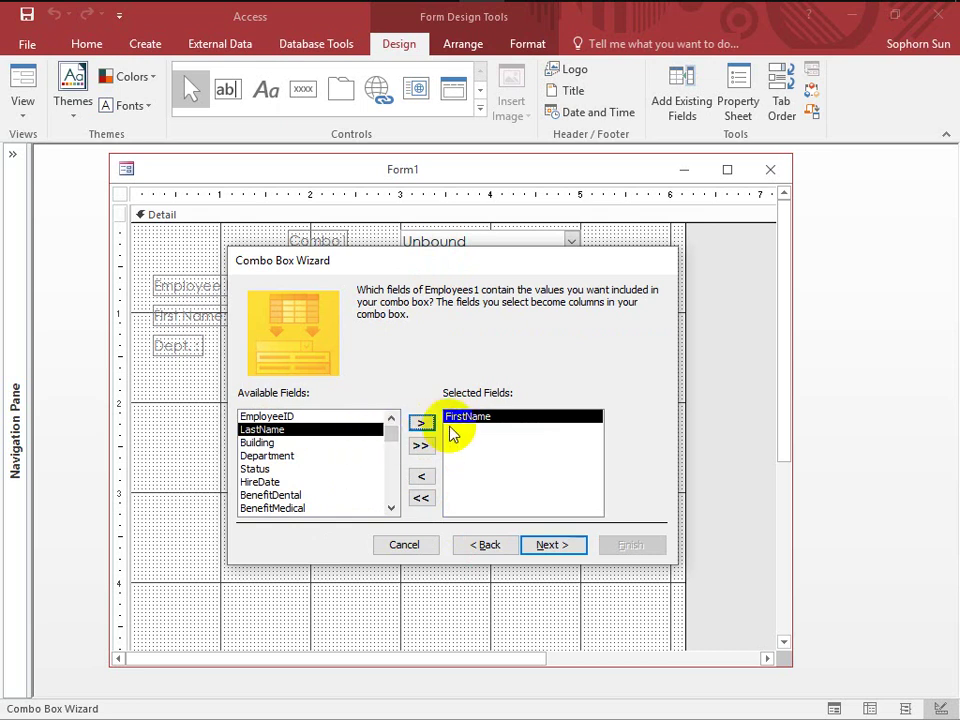
pyautogui.click(551, 546)
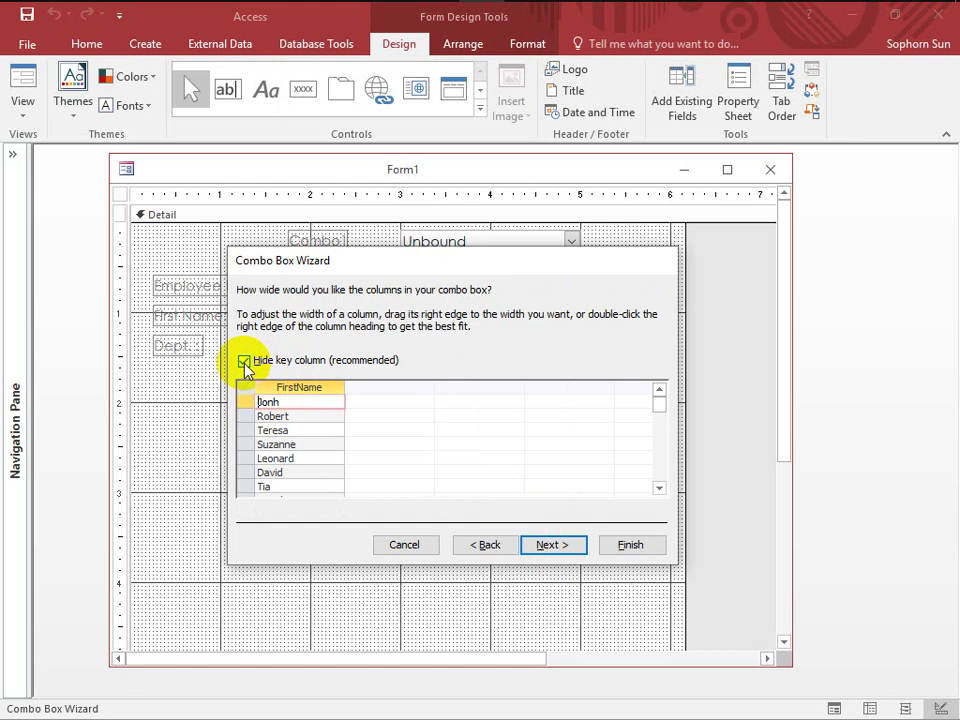
# Turn off Hide key column and select the EmployeeID column in the combo box preview.
pyautogui.moveTo(337, 261); pyautogui.dragTo(315, 253)
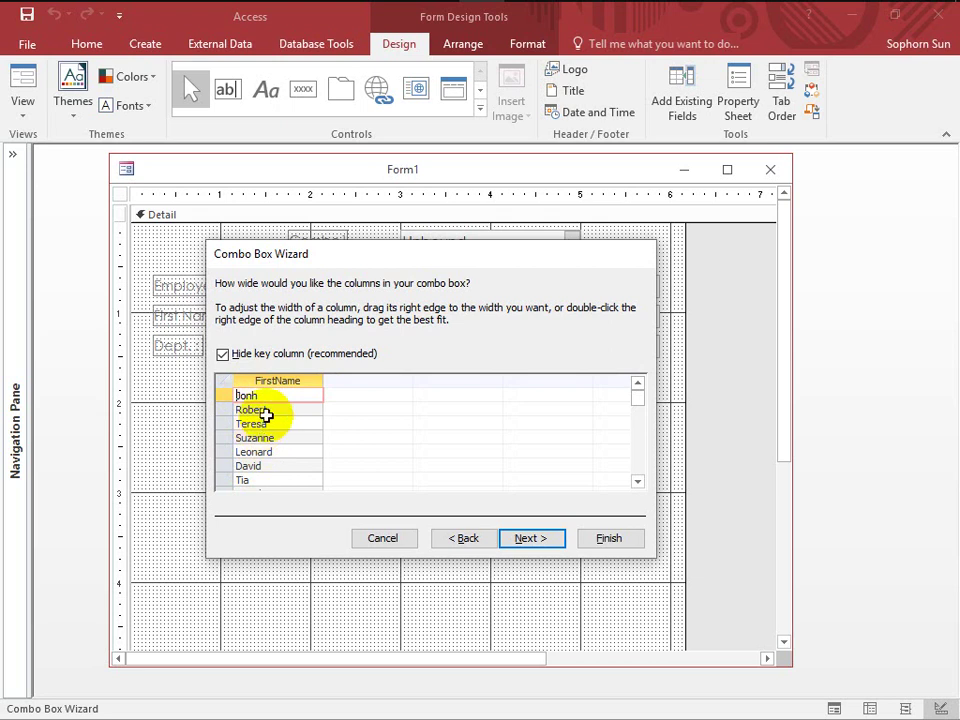
pyautogui.moveTo(326, 255); pyautogui.dragTo(305, 255)
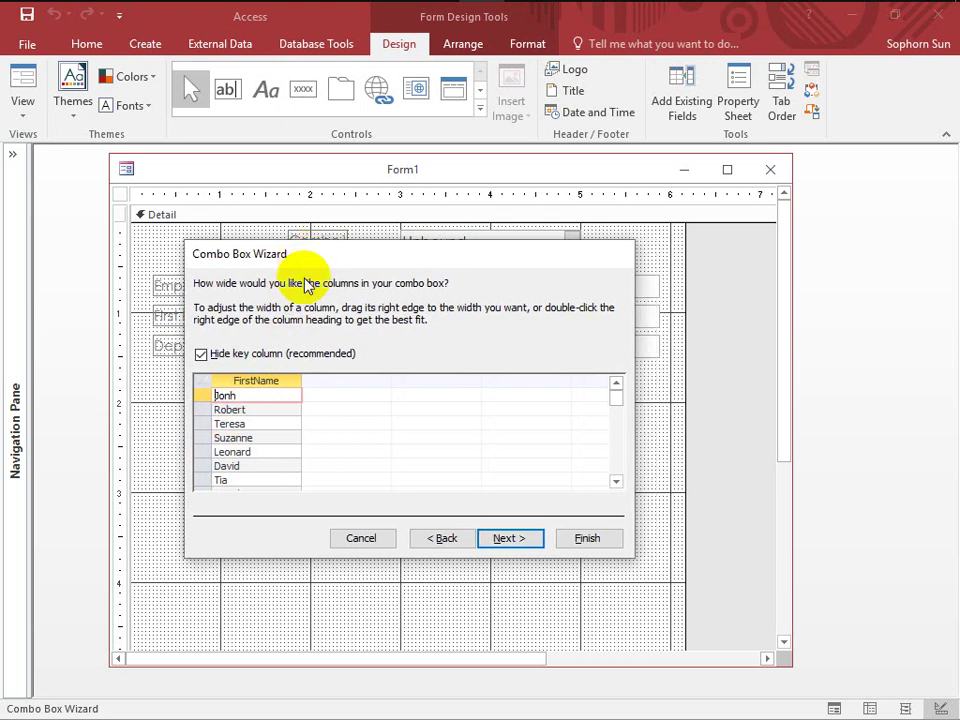
pyautogui.click(202, 355)
pyautogui.click(241, 382)
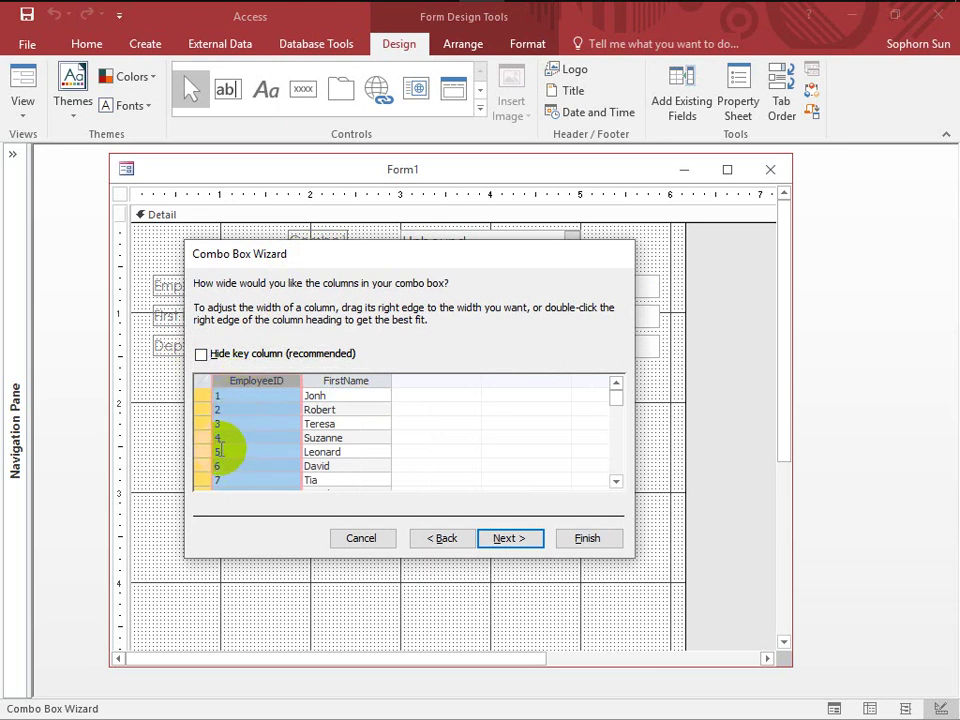
pyautogui.moveTo(357, 255); pyautogui.dragTo(344, 328)
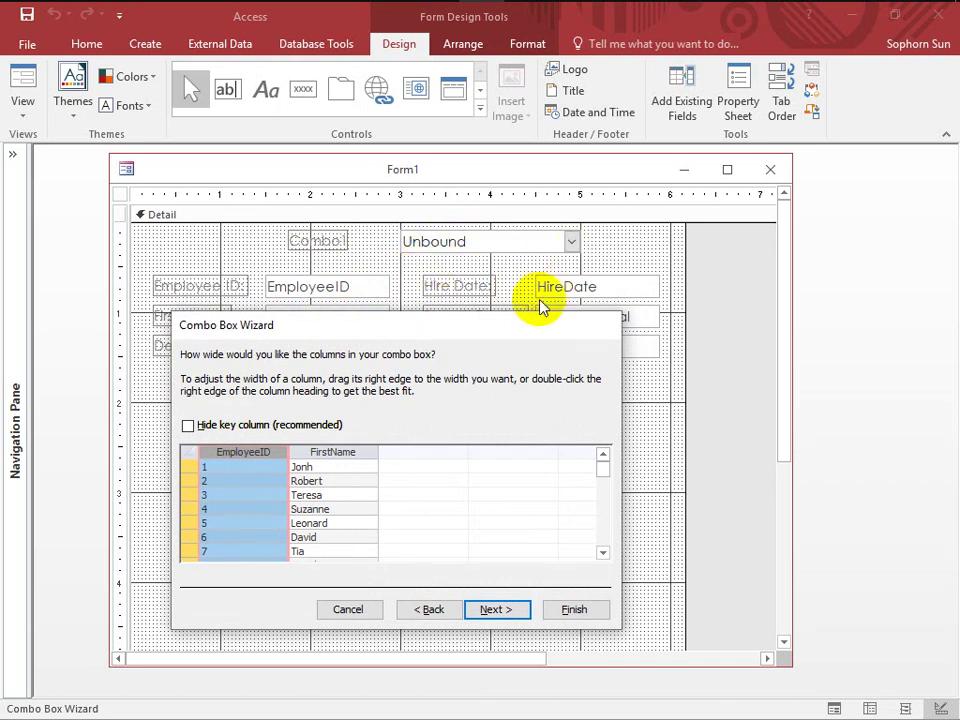
pyautogui.moveTo(476, 336); pyautogui.dragTo(480, 273)
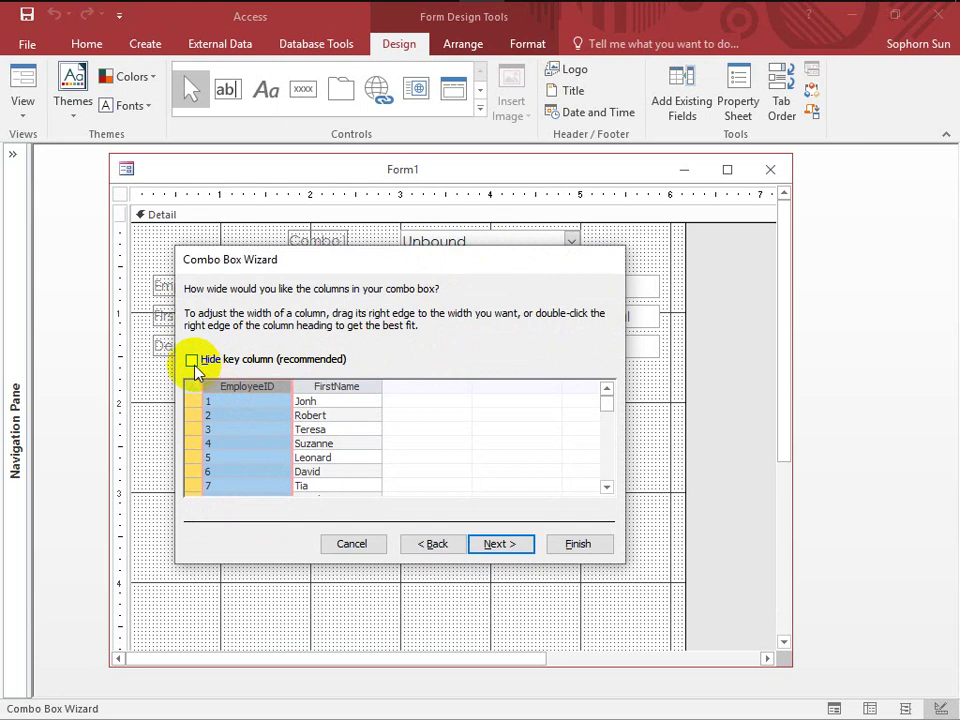
# Hide the key column and complete the combo box with the label "Find by first name:".
pyautogui.click(192, 360)
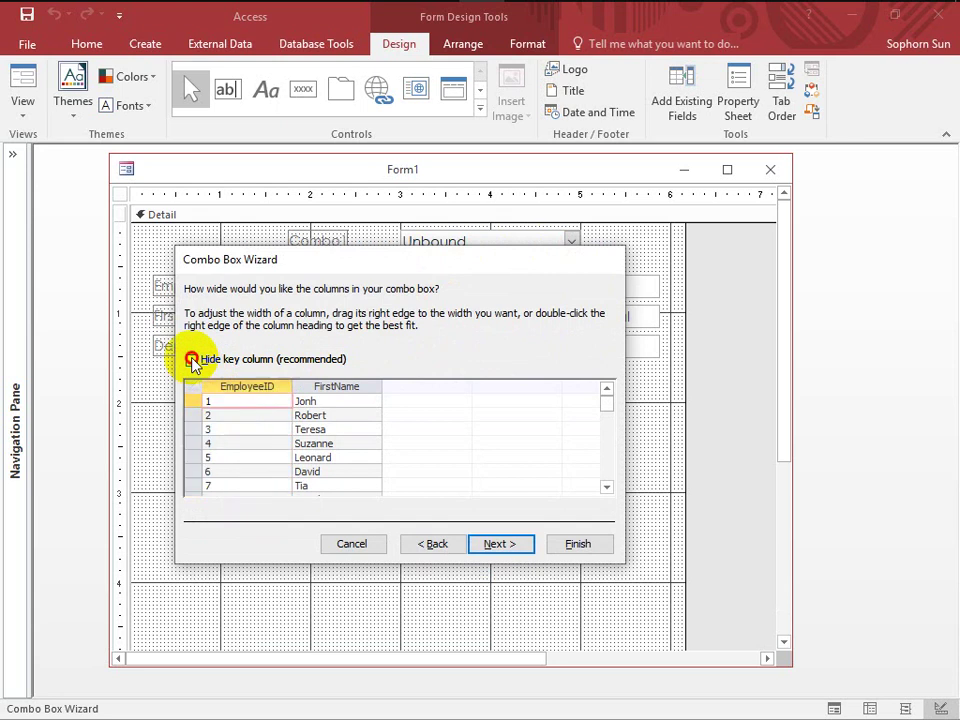
pyautogui.click(503, 546)
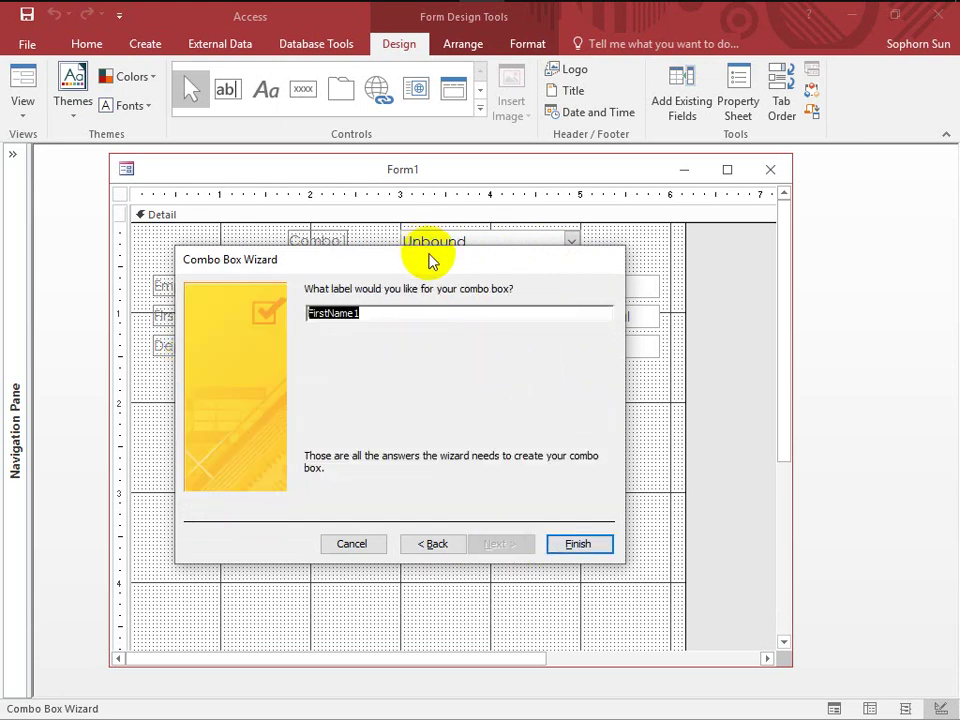
pyautogui.moveTo(429, 261)
pyautogui.mouseDown()
pyautogui.moveTo(429, 296)
pyautogui.moveTo(416, 279)
pyautogui.mouseUp()
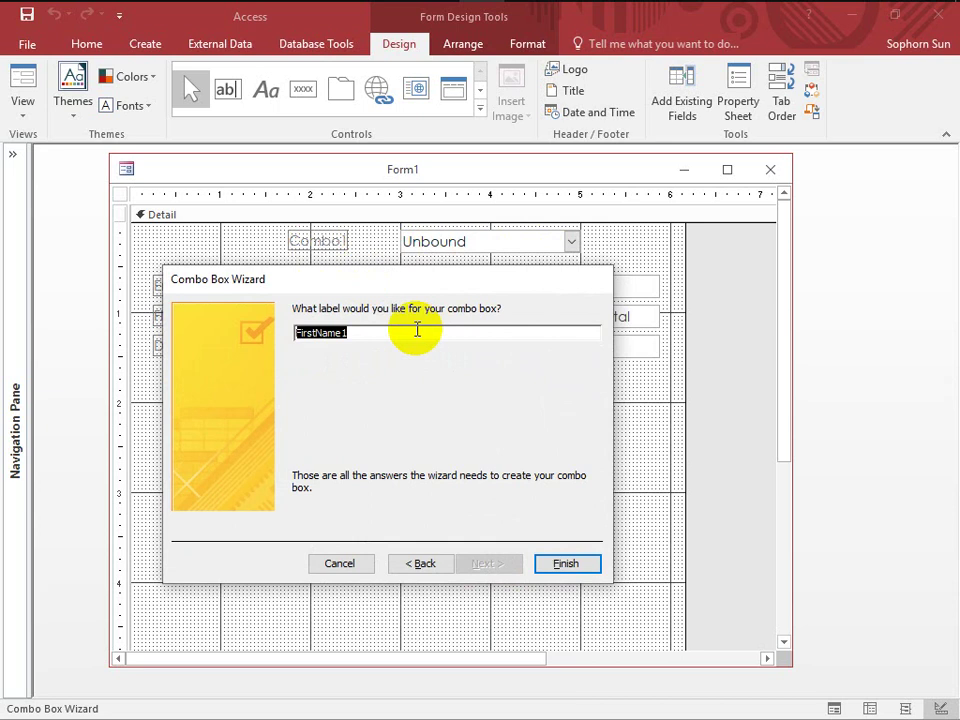
pyautogui.write('Find')
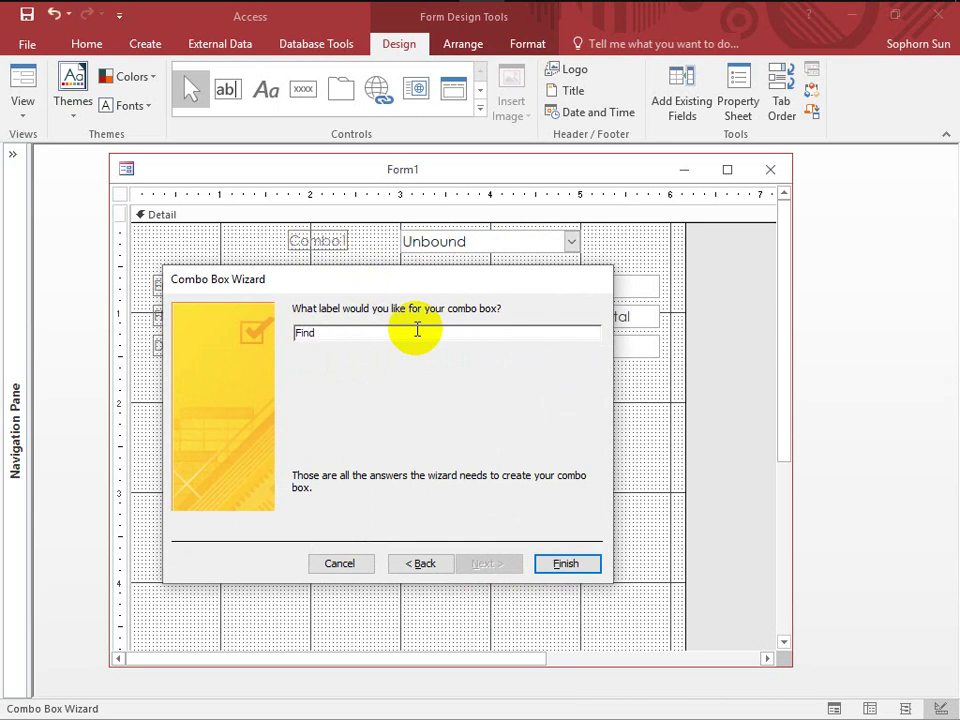
pyautogui.write(' by first name:')
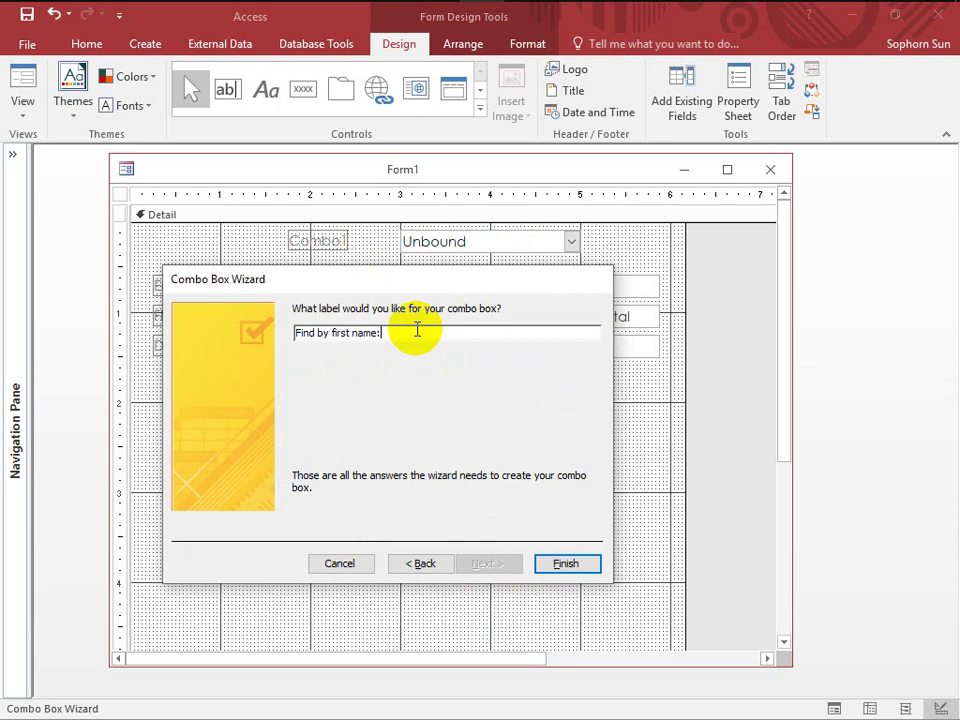
pyautogui.click(565, 565)
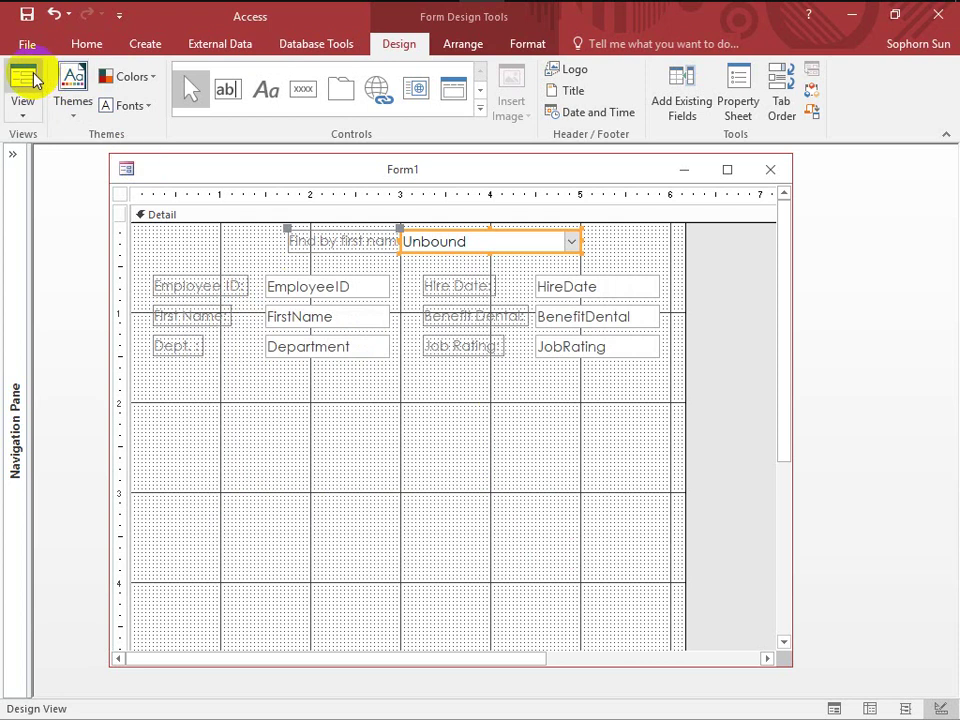
# Move the "Find by first name:" label left so it clears the combo box, and show the form in Form View.
pyautogui.click(357, 243)
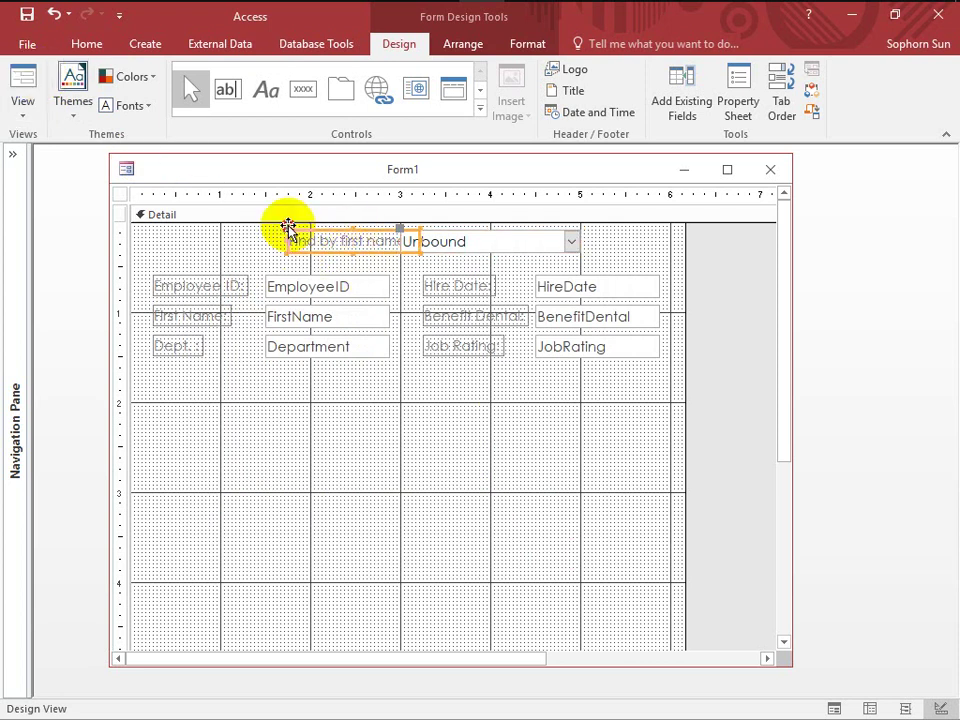
pyautogui.moveTo(287, 226); pyautogui.dragTo(262, 227)
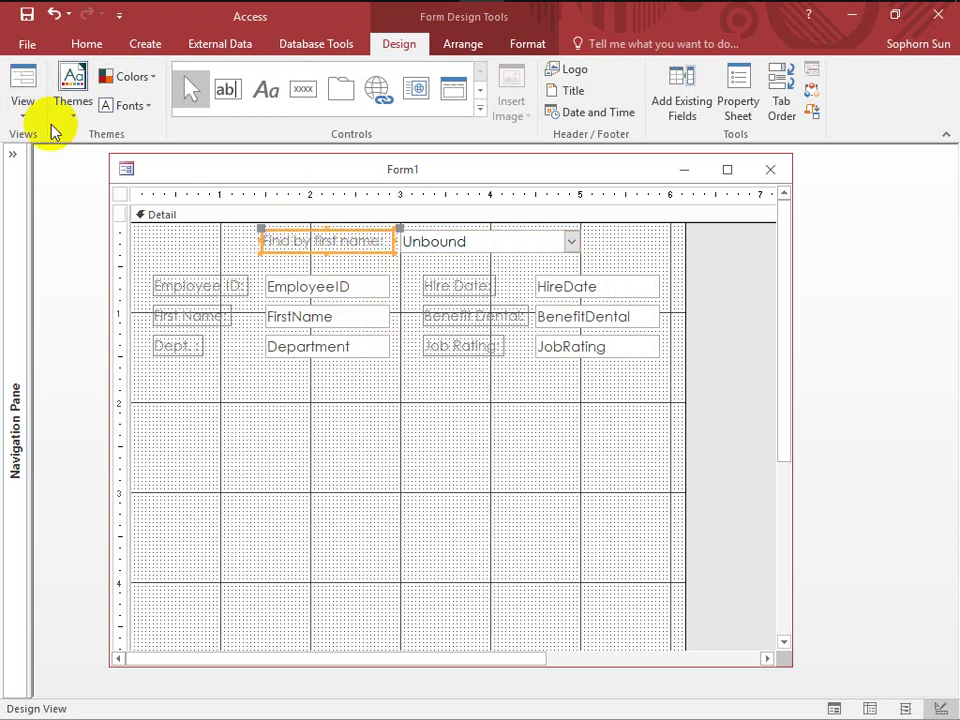
pyautogui.click(24, 81)
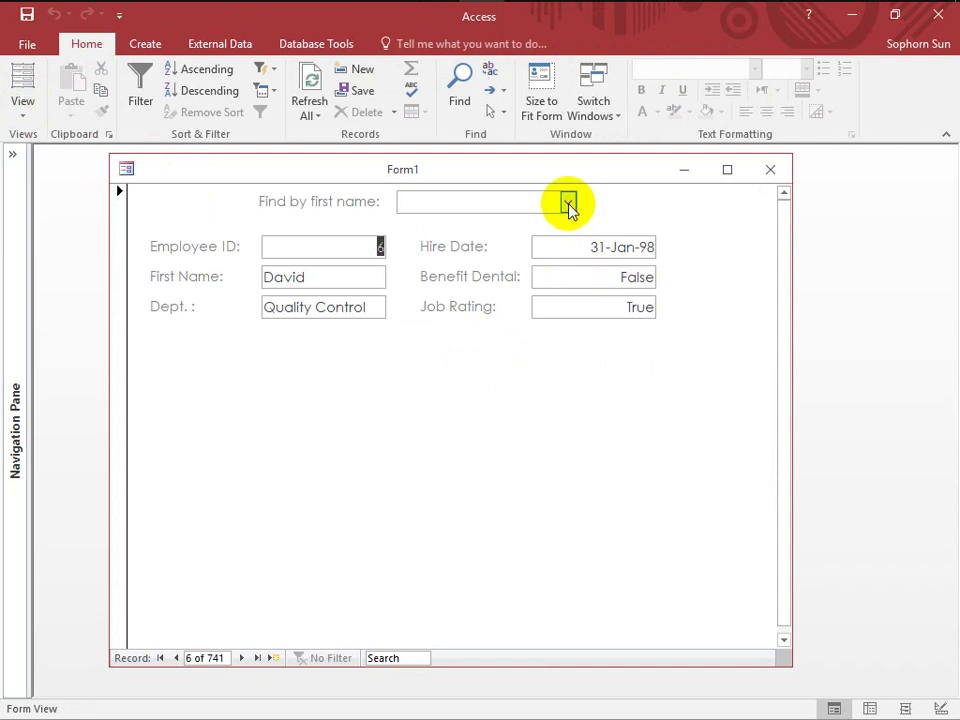
# Test the find combo box by choosing three different employees' first names from its list.
pyautogui.click(567, 202)
pyautogui.click(431, 225)
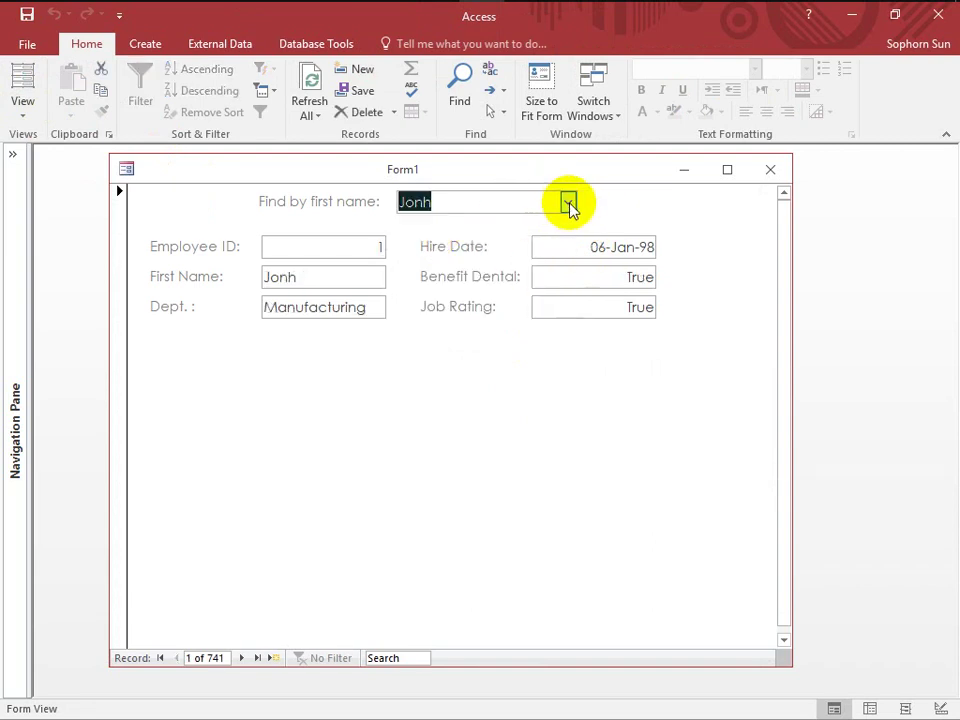
pyautogui.click(567, 202)
pyautogui.click(446, 328)
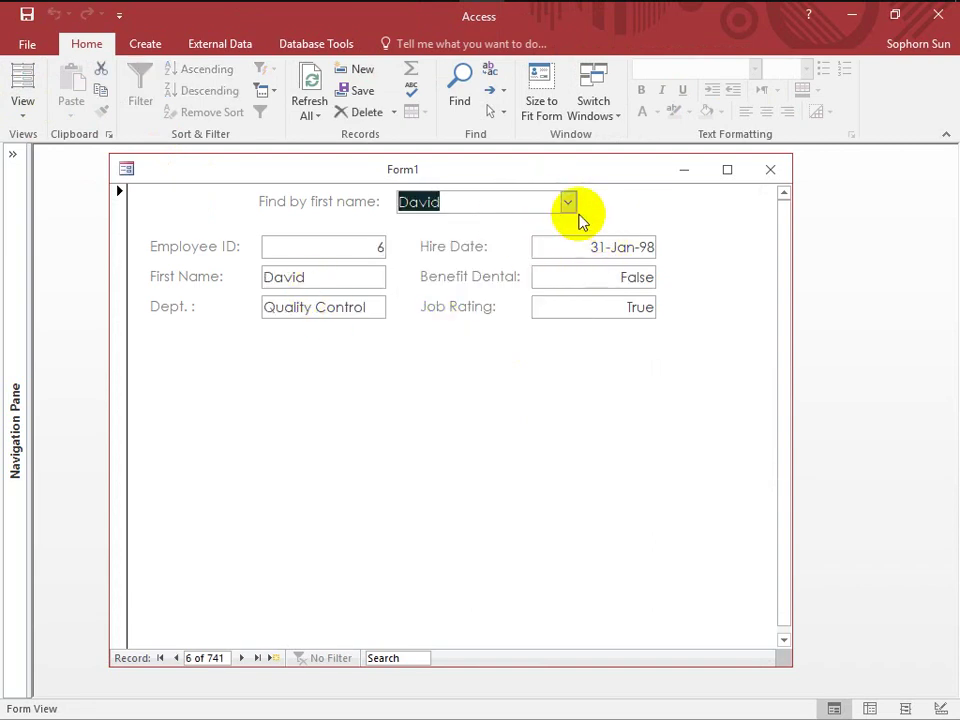
pyautogui.click(568, 202)
pyautogui.click(435, 396)
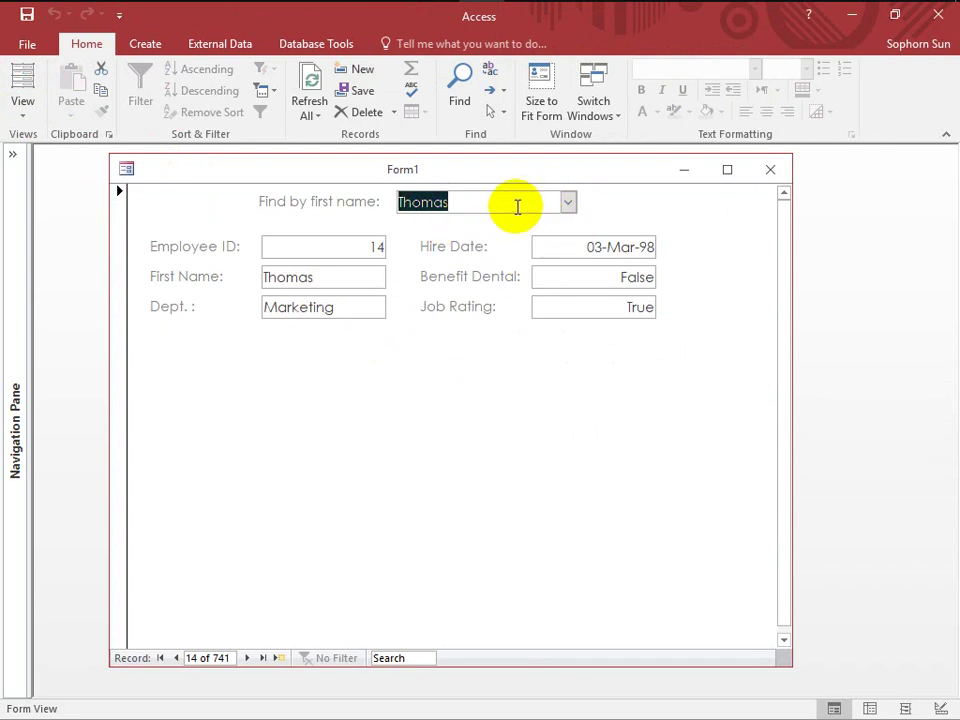
# Find two employees' records by entering their first names in the combo box, and examine the Dept. value of the second.
pyautogui.write('jonh')
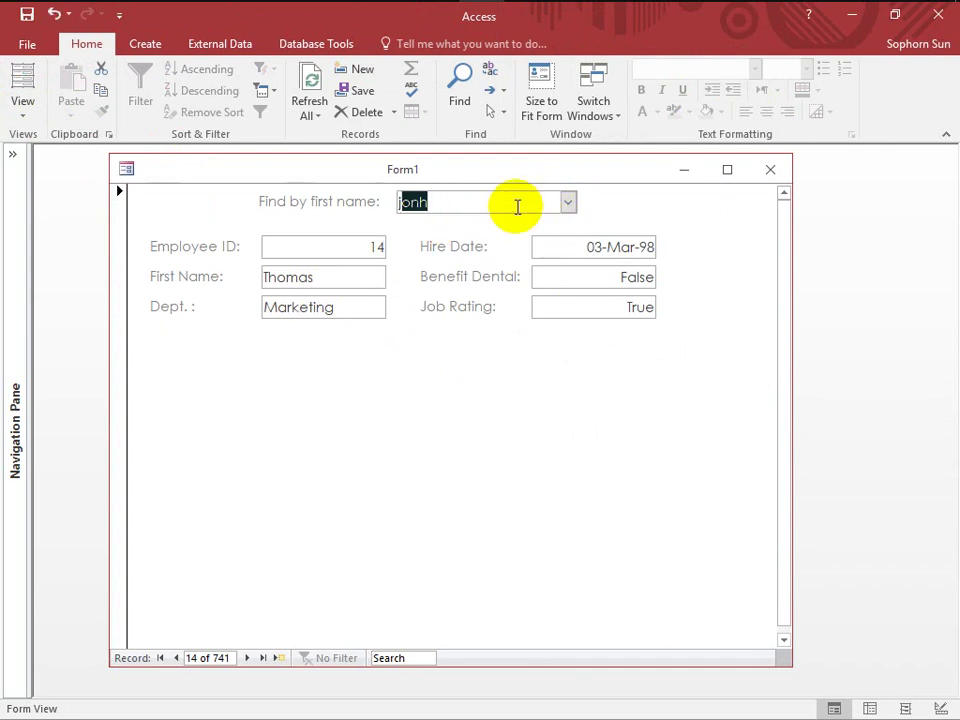
pyautogui.press('Return')
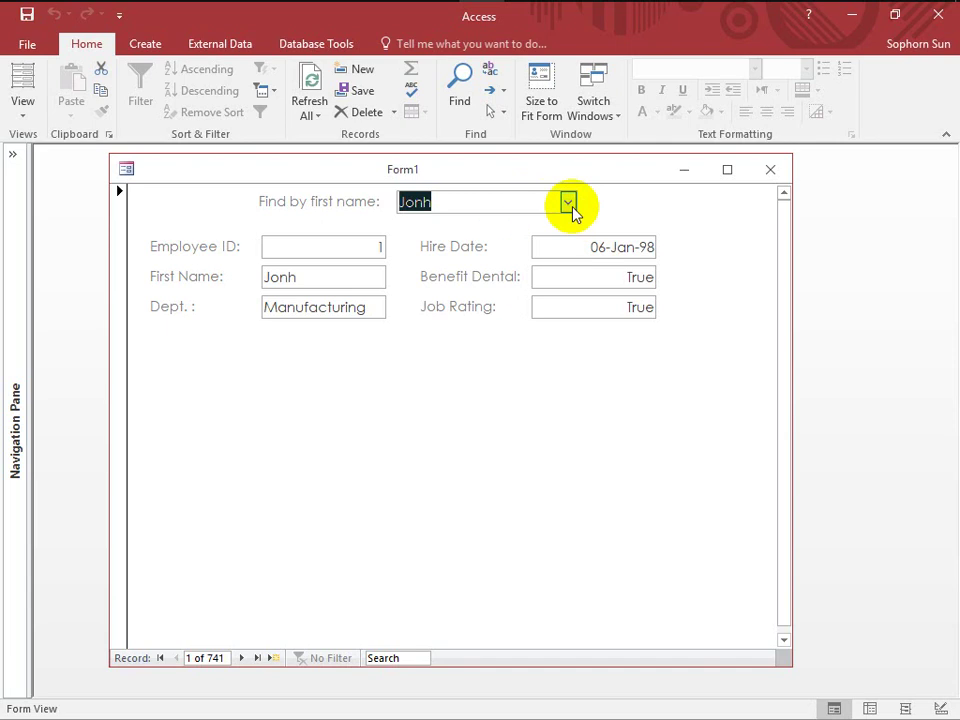
pyautogui.write('mike')
pyautogui.press('Return')
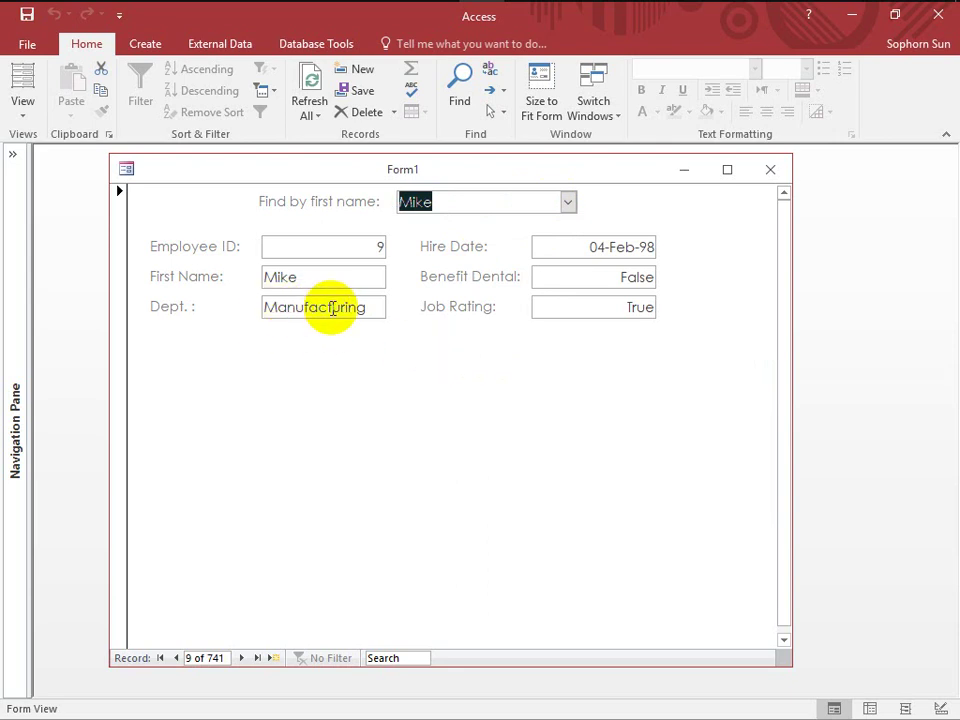
pyautogui.moveTo(264, 308); pyautogui.dragTo(371, 307)
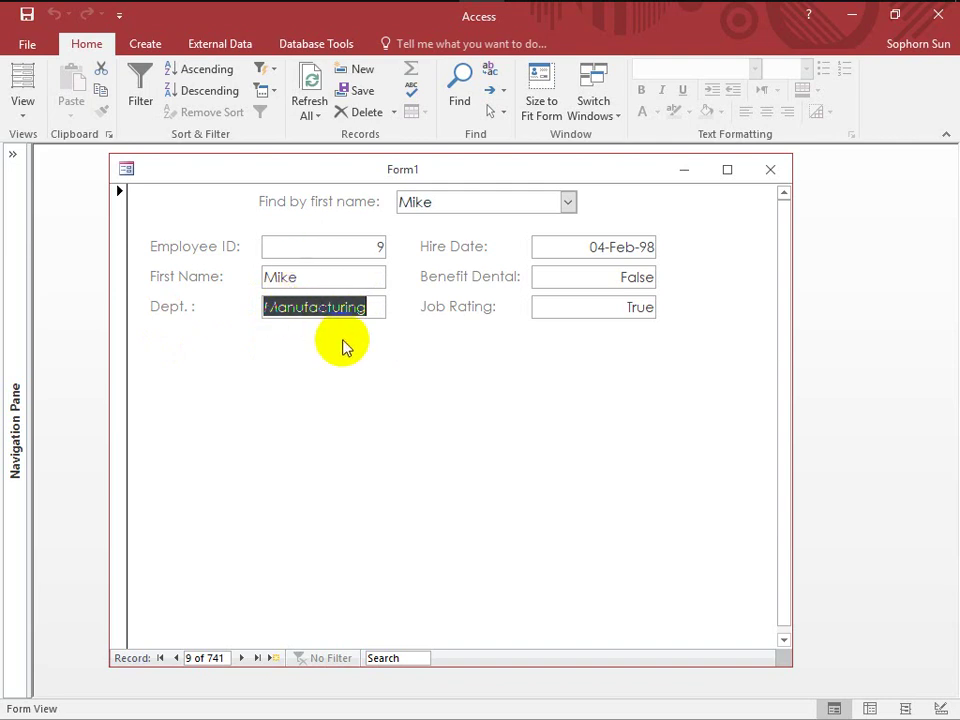
pyautogui.click(335, 307)
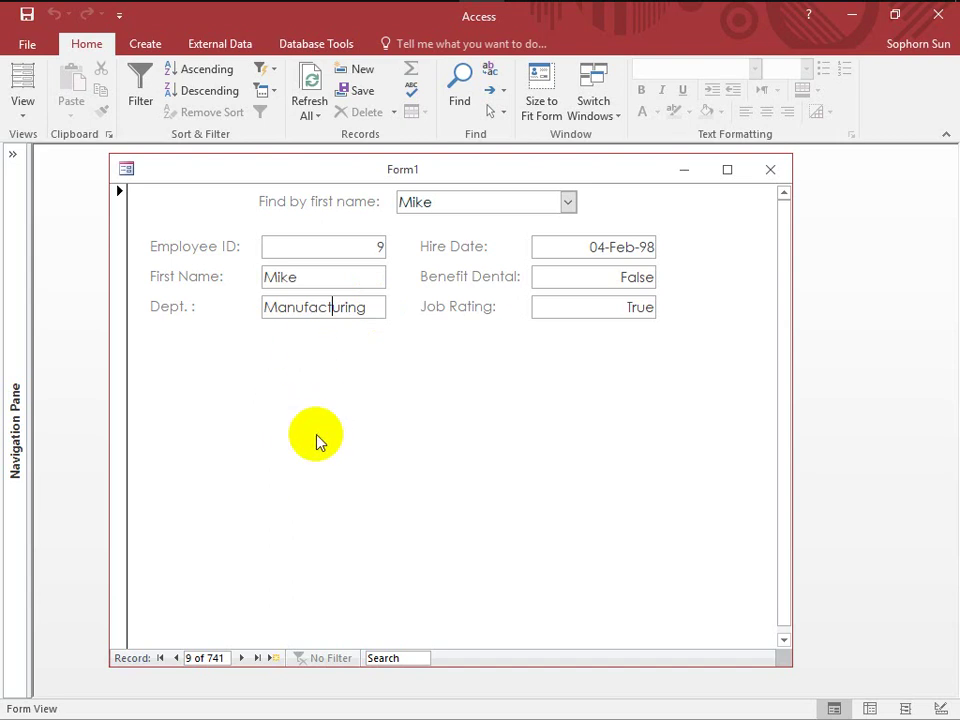
# Change the Department text box to a combo box in Design View and open its list in Form View.
pyautogui.rightClick(435, 365)
pyautogui.click(492, 420)
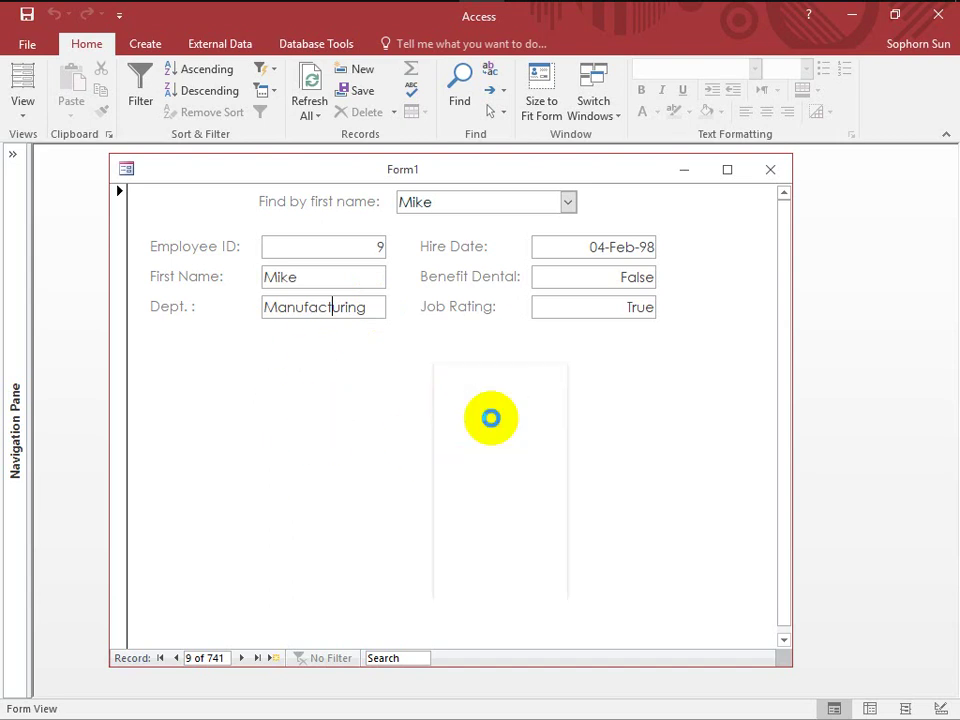
pyautogui.click(313, 347)
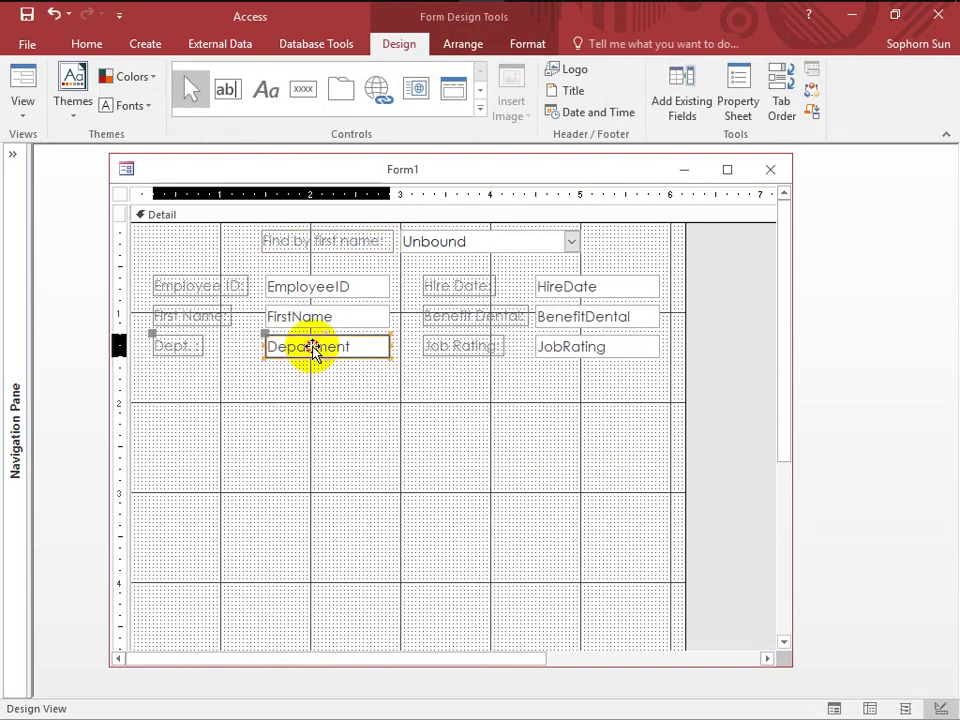
pyautogui.click(480, 110)
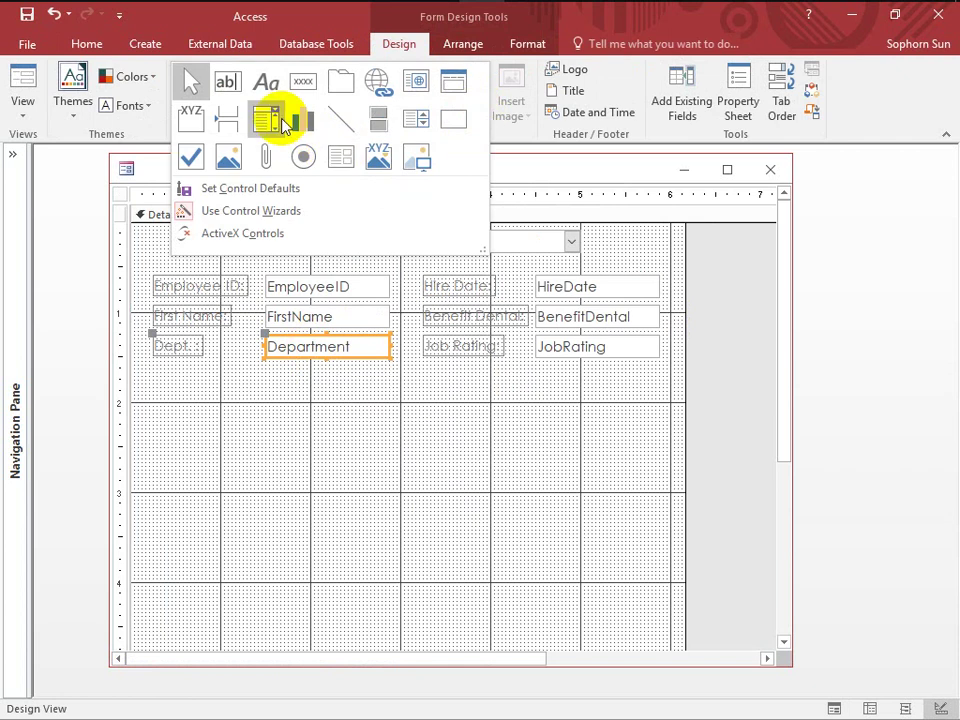
pyautogui.click(371, 393)
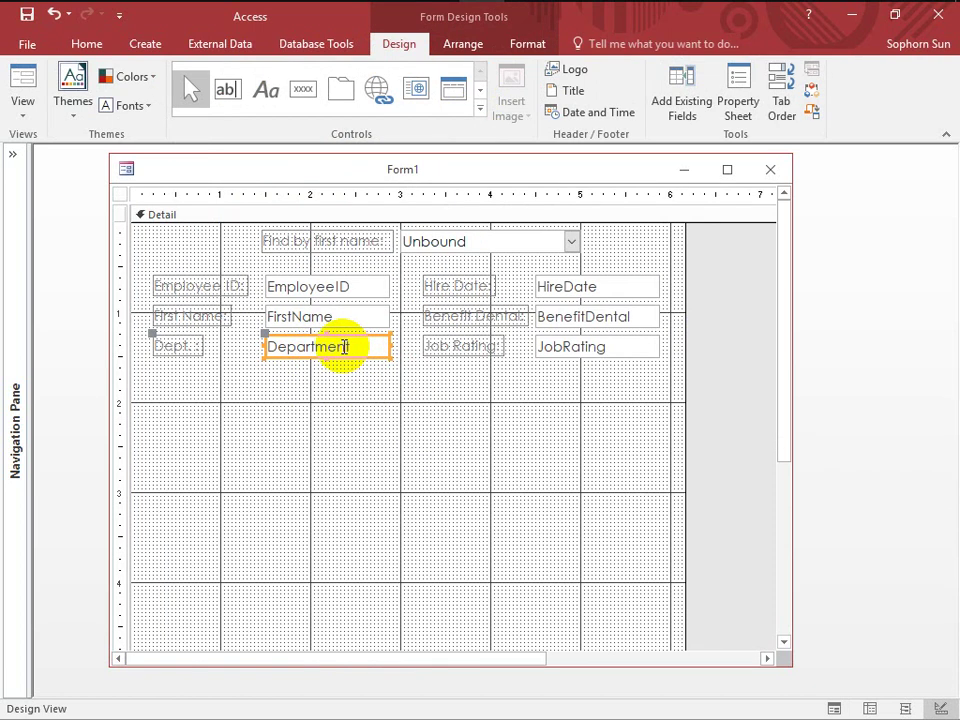
pyautogui.rightClick(344, 347)
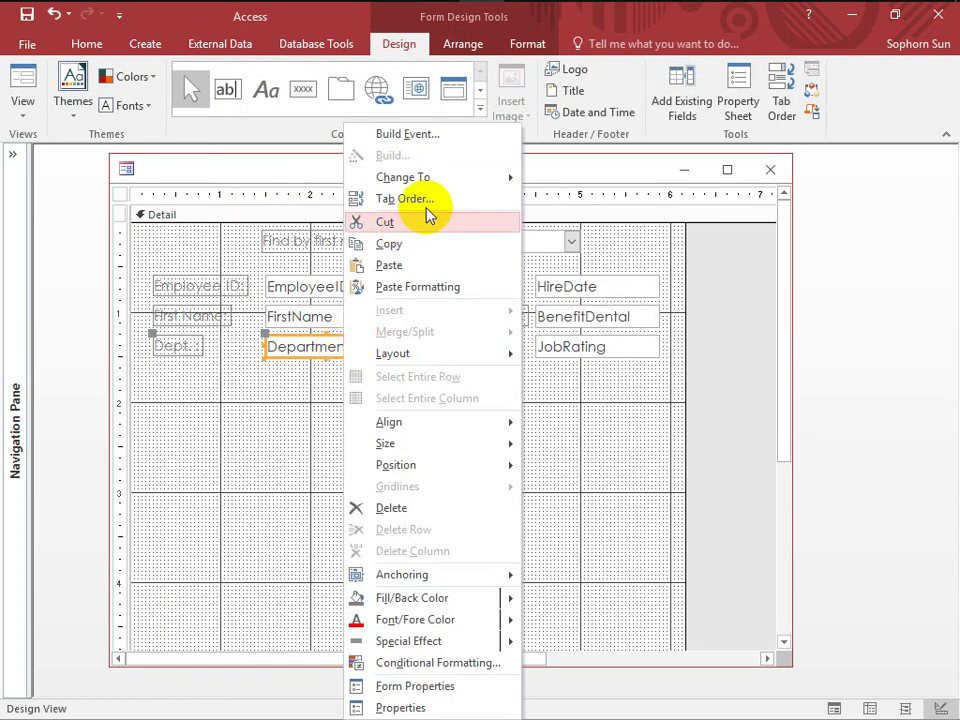
pyautogui.moveTo(439, 186)
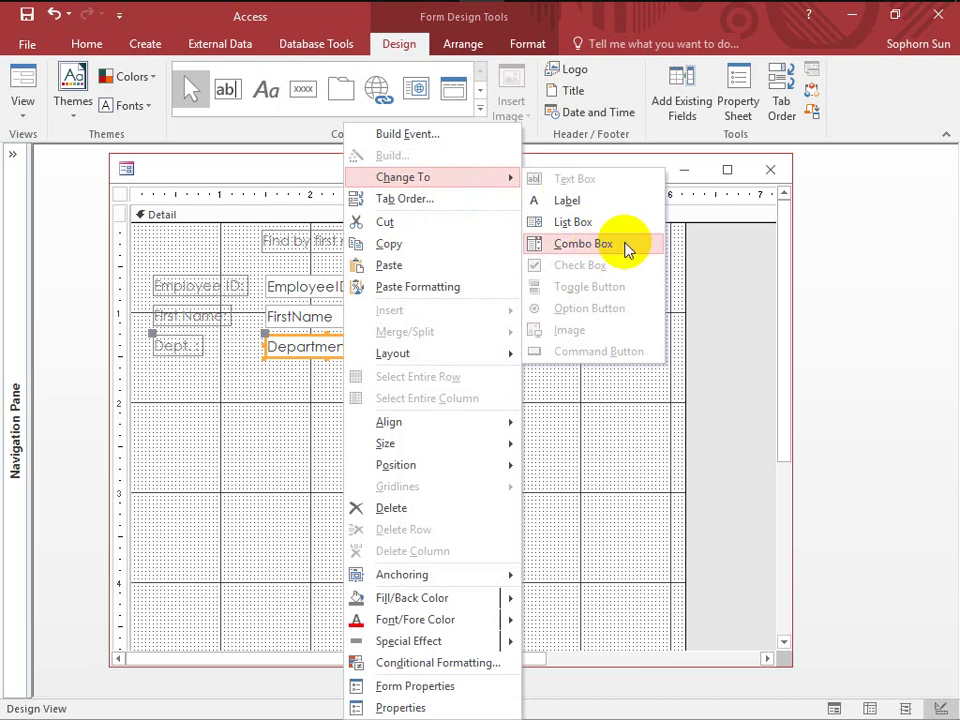
pyautogui.click(621, 244)
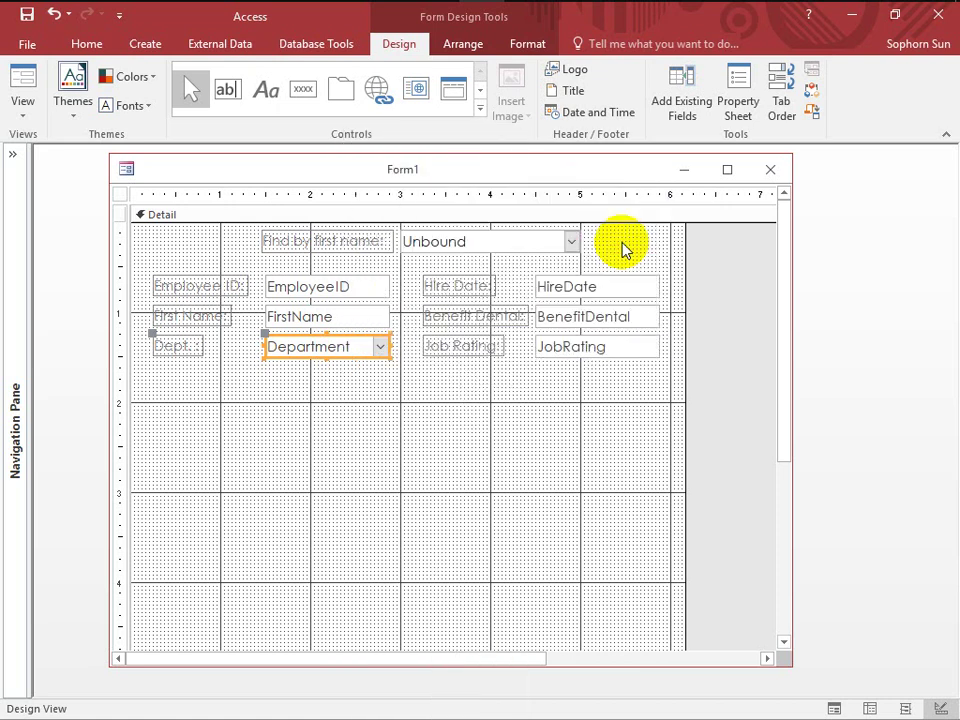
pyautogui.click(20, 84)
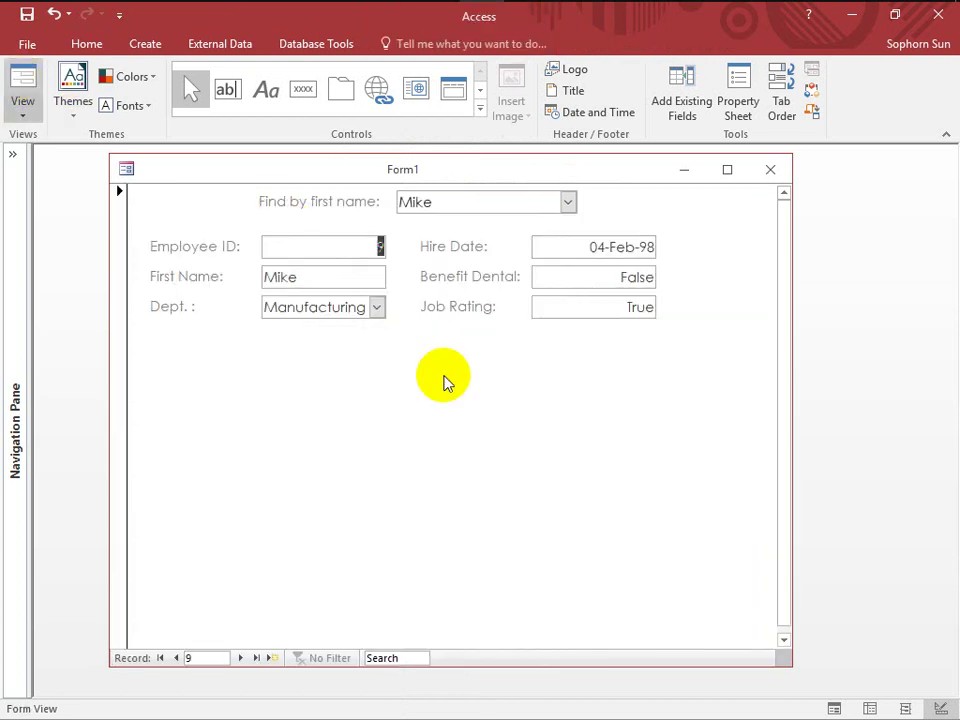
pyautogui.click(377, 307)
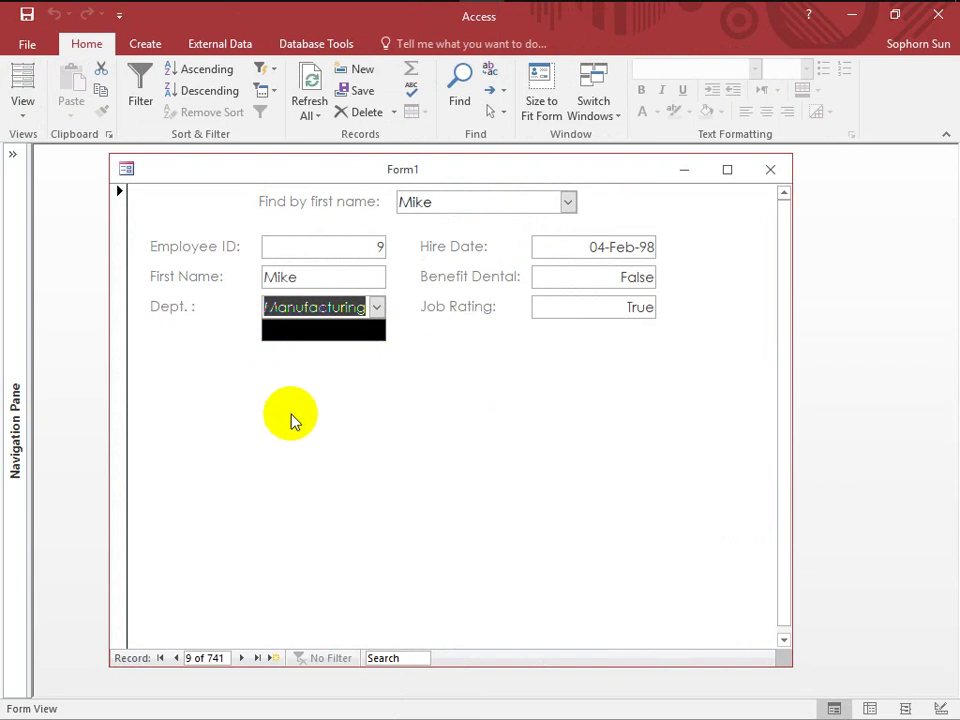
# Open the Employees1 table in full width beside the form and select its Department column.
pyautogui.click(13, 158)
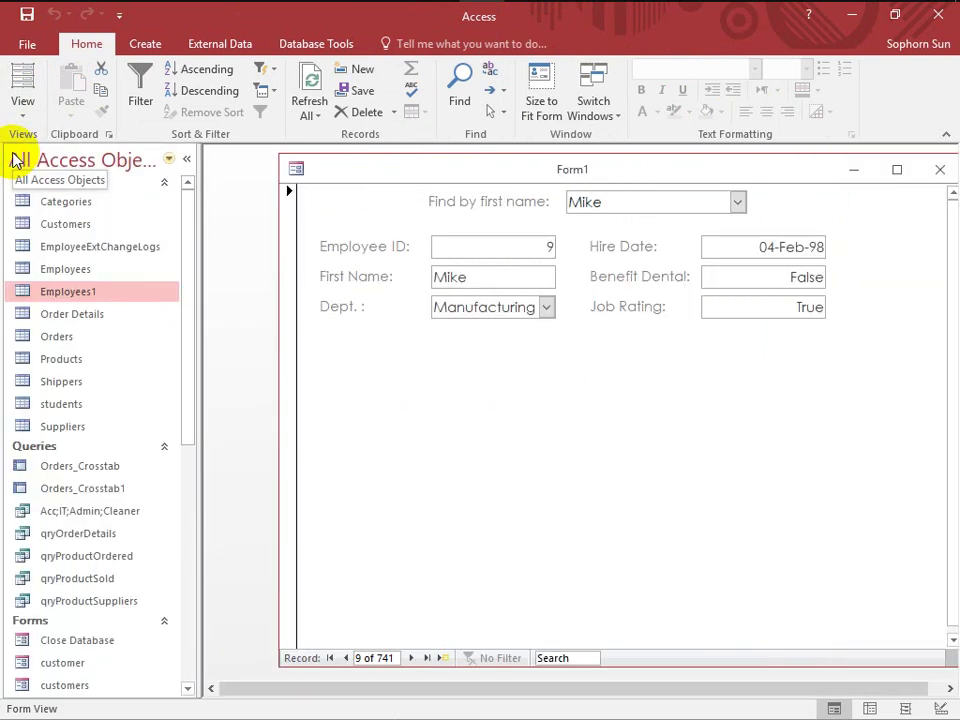
pyautogui.doubleClick(80, 296)
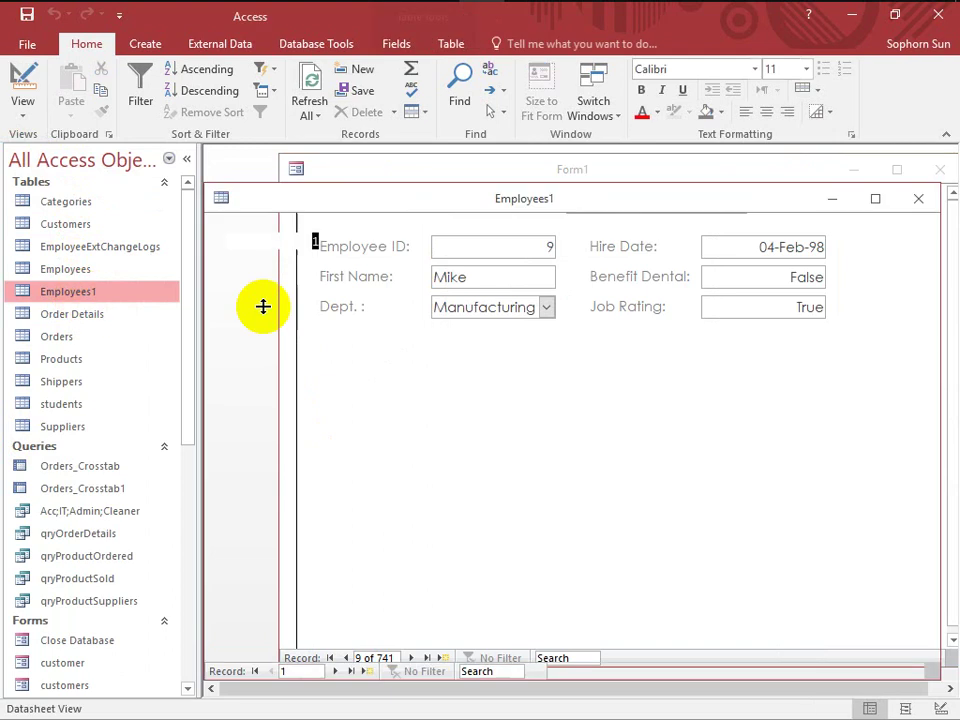
pyautogui.click(186, 160)
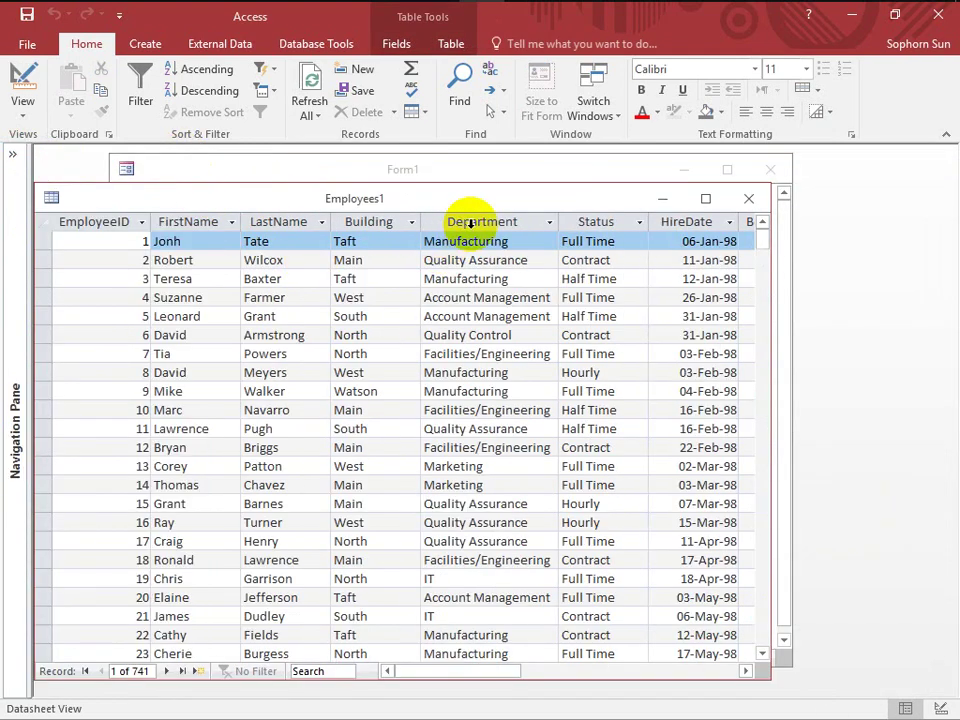
pyautogui.click(467, 221)
# Rearrange the form and Employees1 windows to compare the form's Dept. list with the table's Department column.
pyautogui.moveTo(463, 195); pyautogui.dragTo(453, 361)
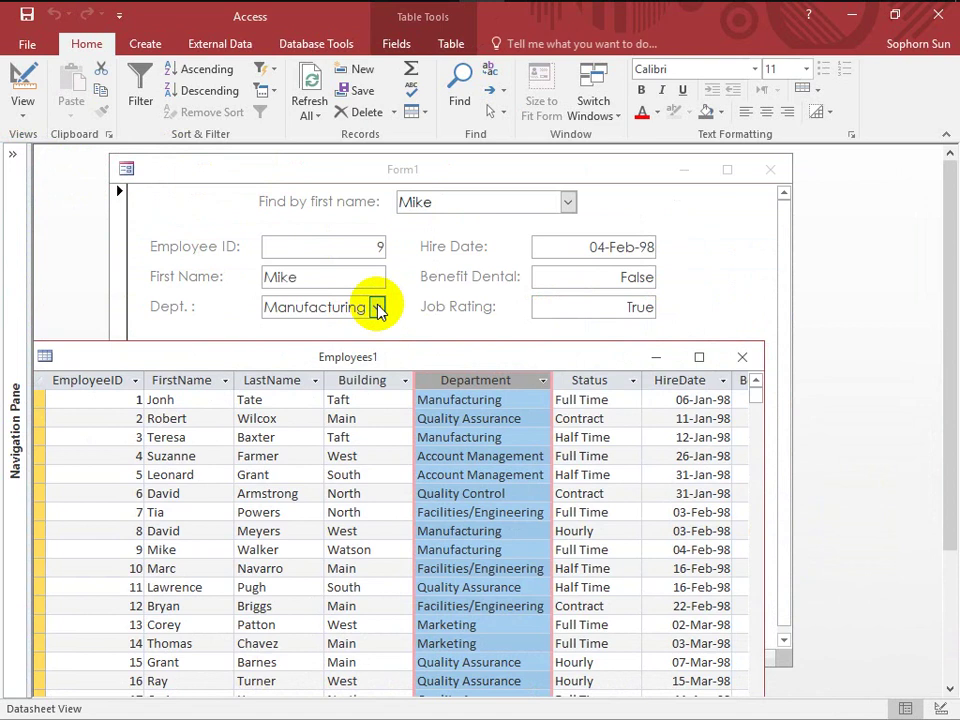
pyautogui.moveTo(332, 355); pyautogui.dragTo(777, 284)
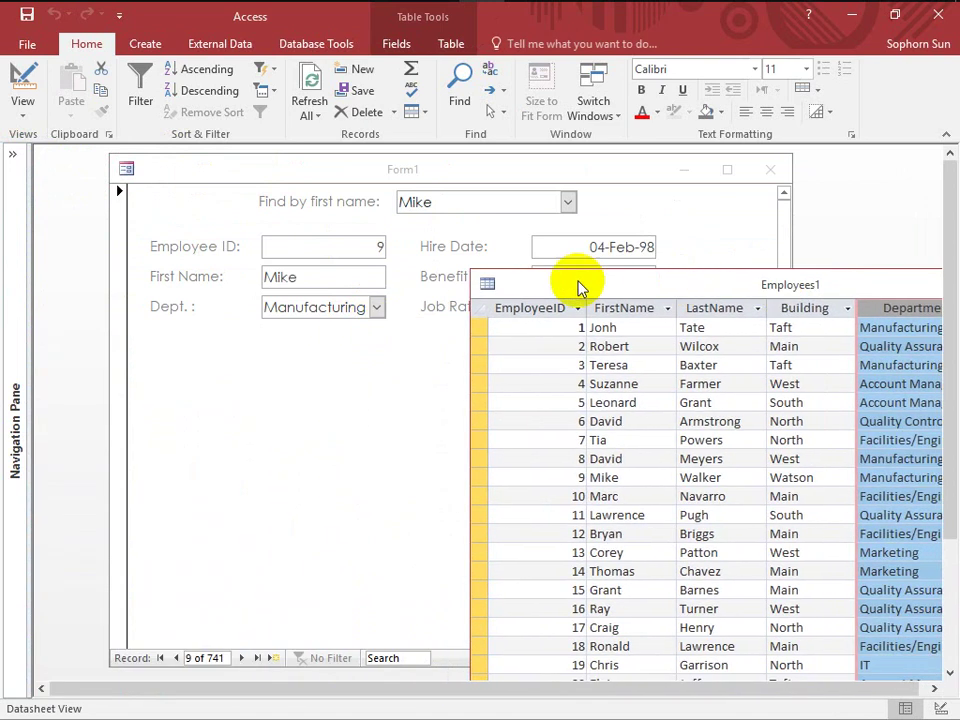
pyautogui.moveTo(490, 177); pyautogui.dragTo(472, 186)
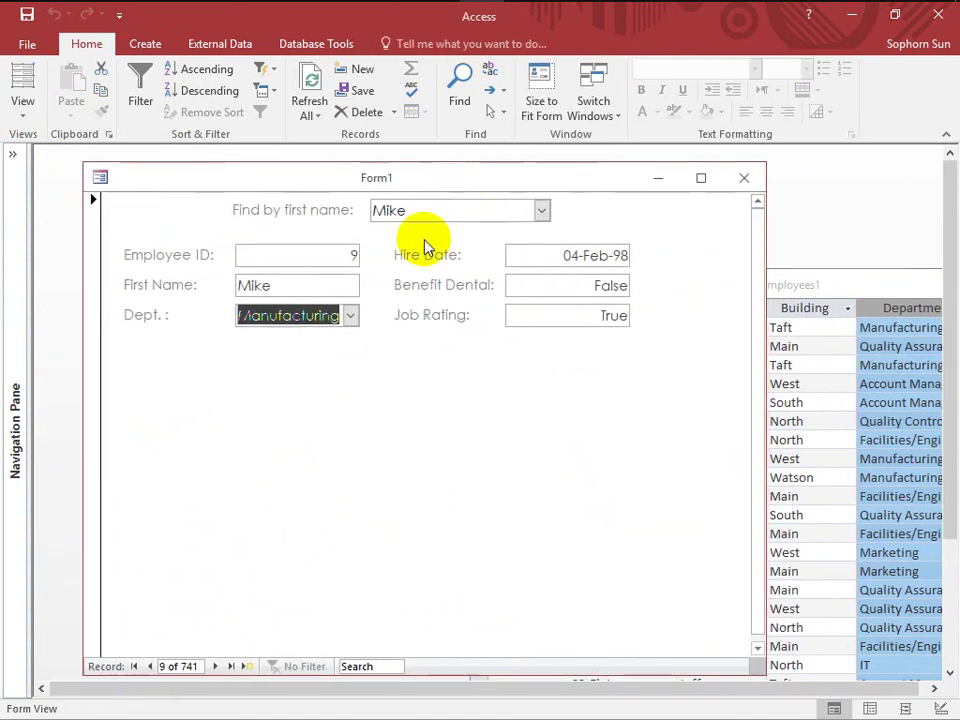
pyautogui.click(351, 316)
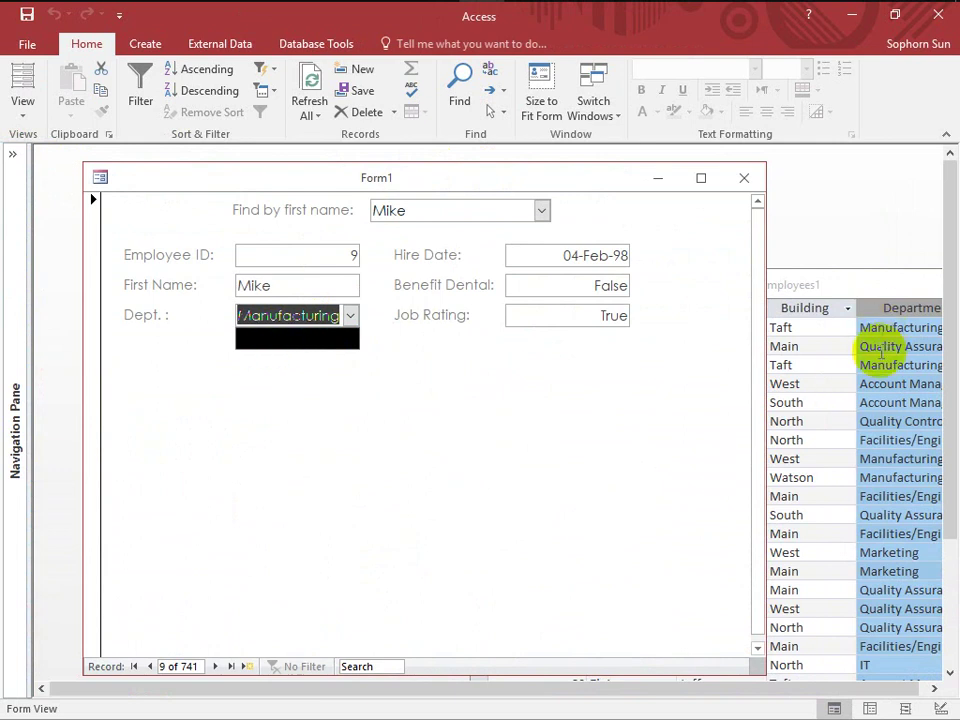
pyautogui.click(897, 285)
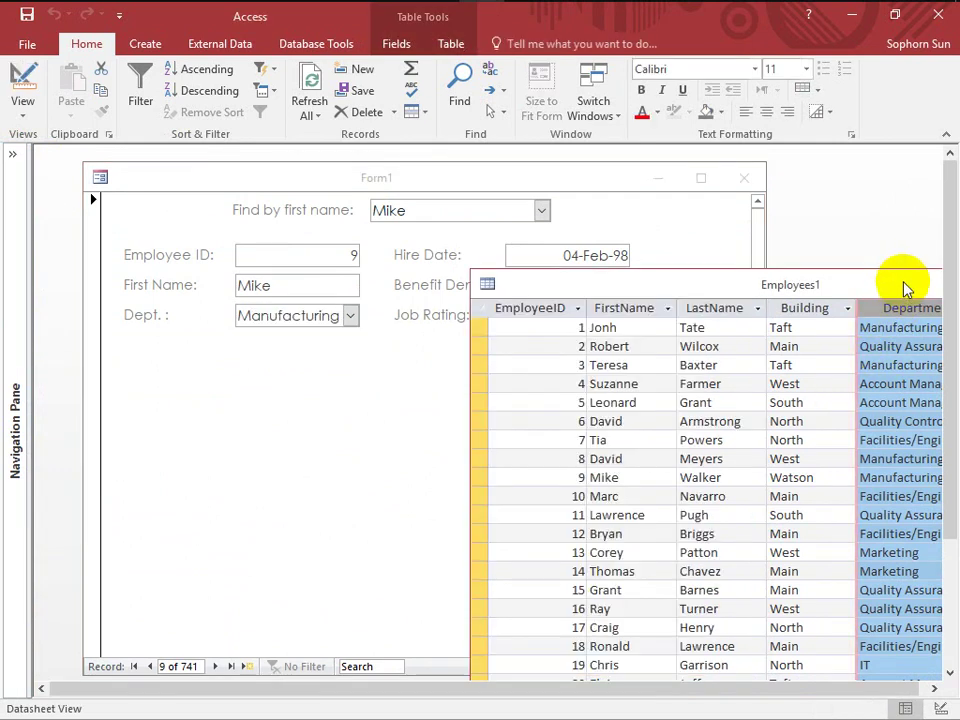
pyautogui.moveTo(904, 285); pyautogui.dragTo(797, 285)
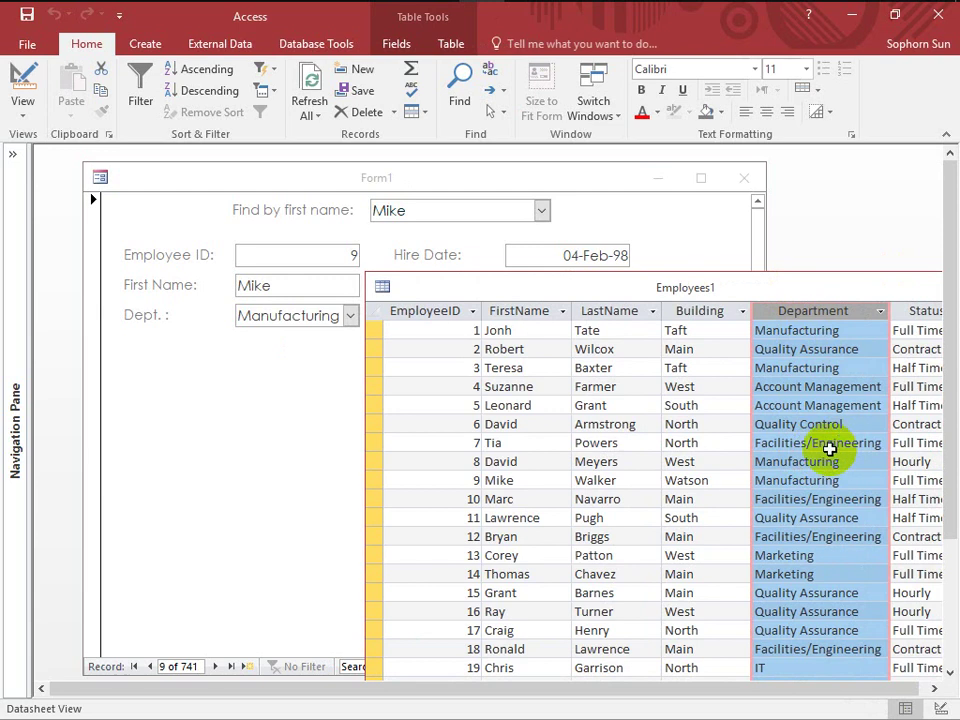
# Close the Employees1 table and open the Department combo box's properties in the form's Design View.
pyautogui.moveTo(797, 289); pyautogui.dragTo(410, 359)
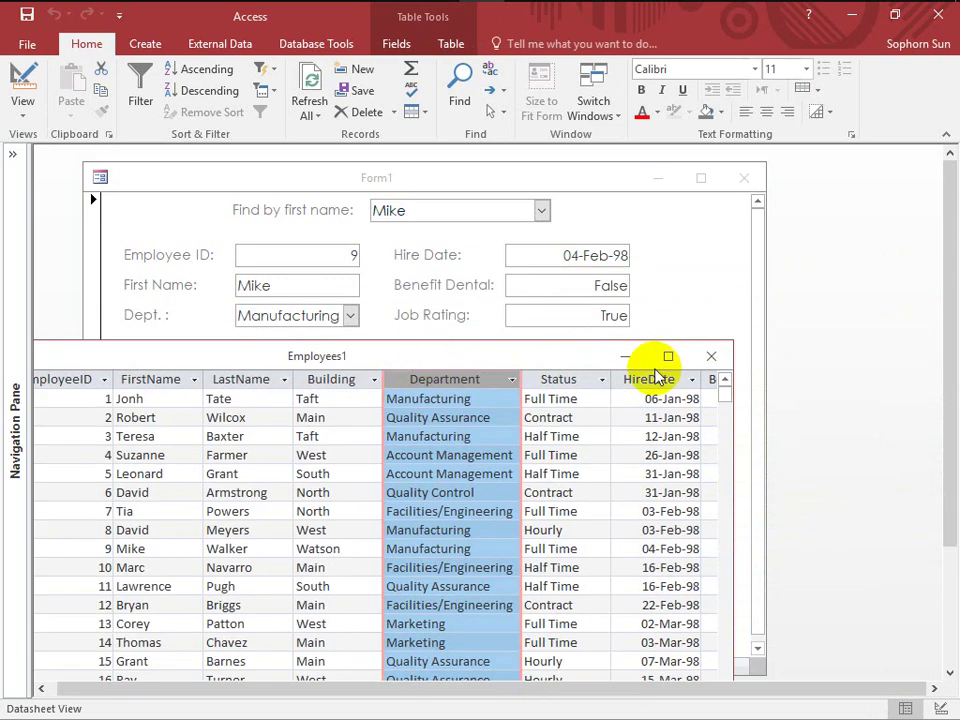
pyautogui.click(716, 352)
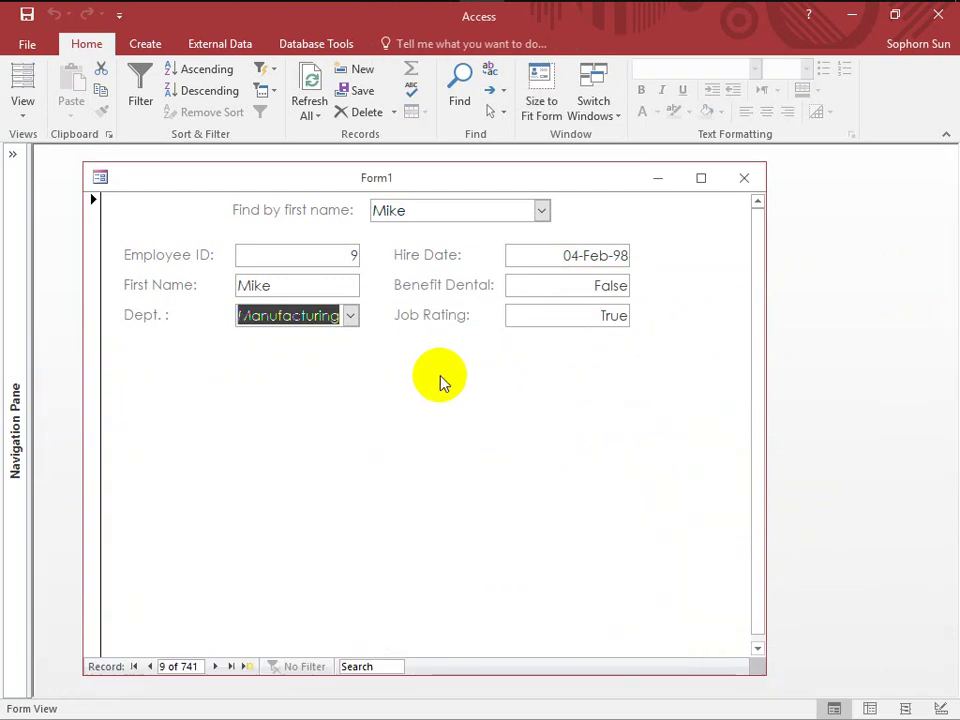
pyautogui.rightClick(362, 368)
pyautogui.click(414, 422)
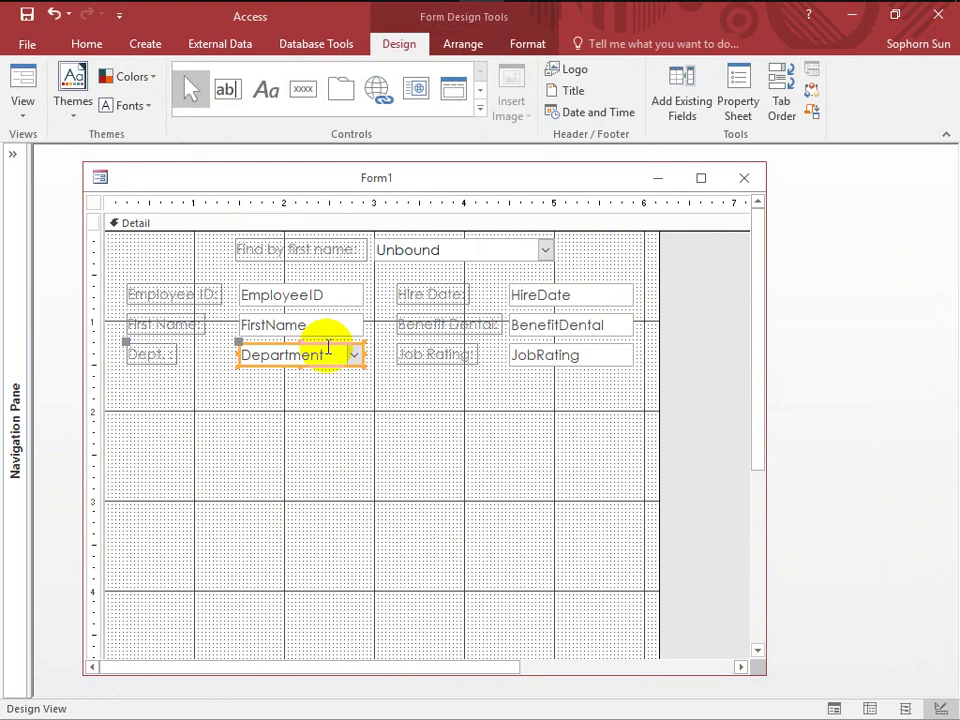
pyautogui.click(335, 392)
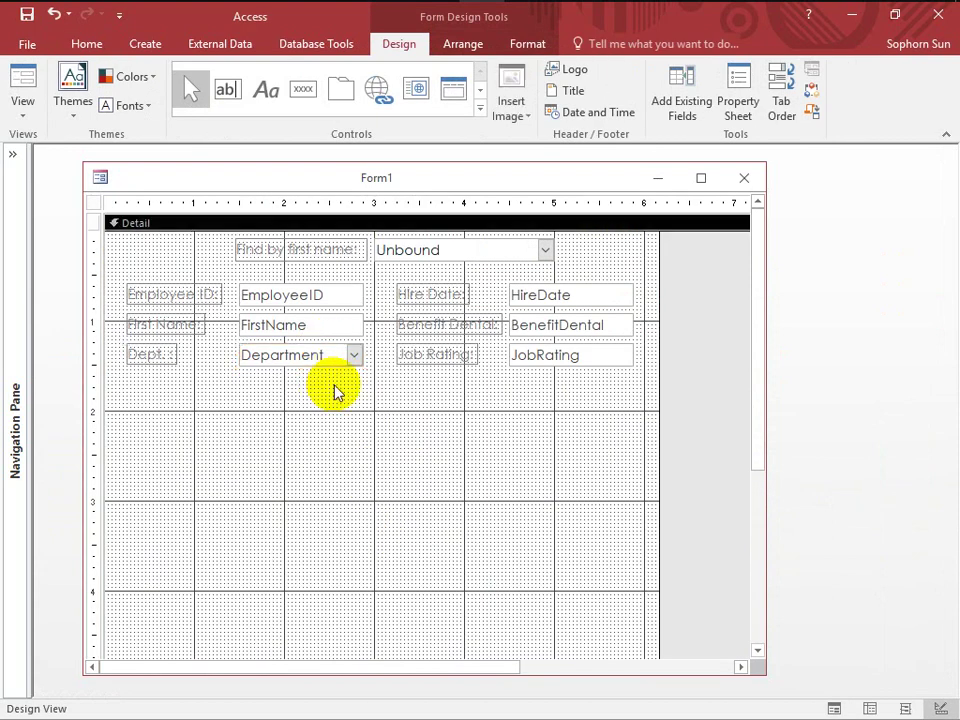
pyautogui.click(328, 358)
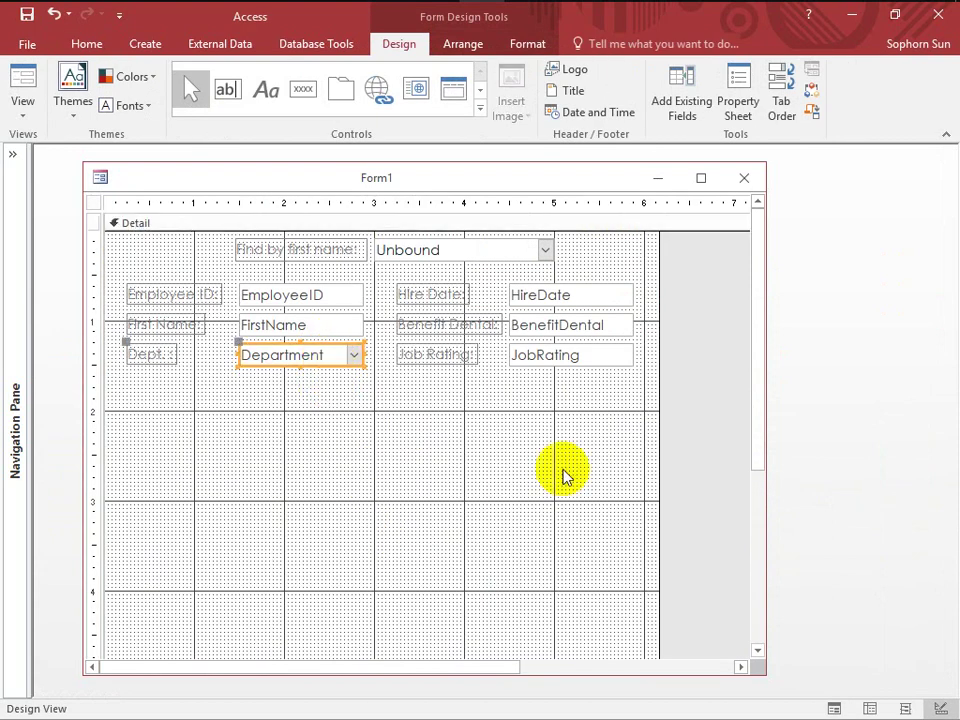
pyautogui.click(739, 105)
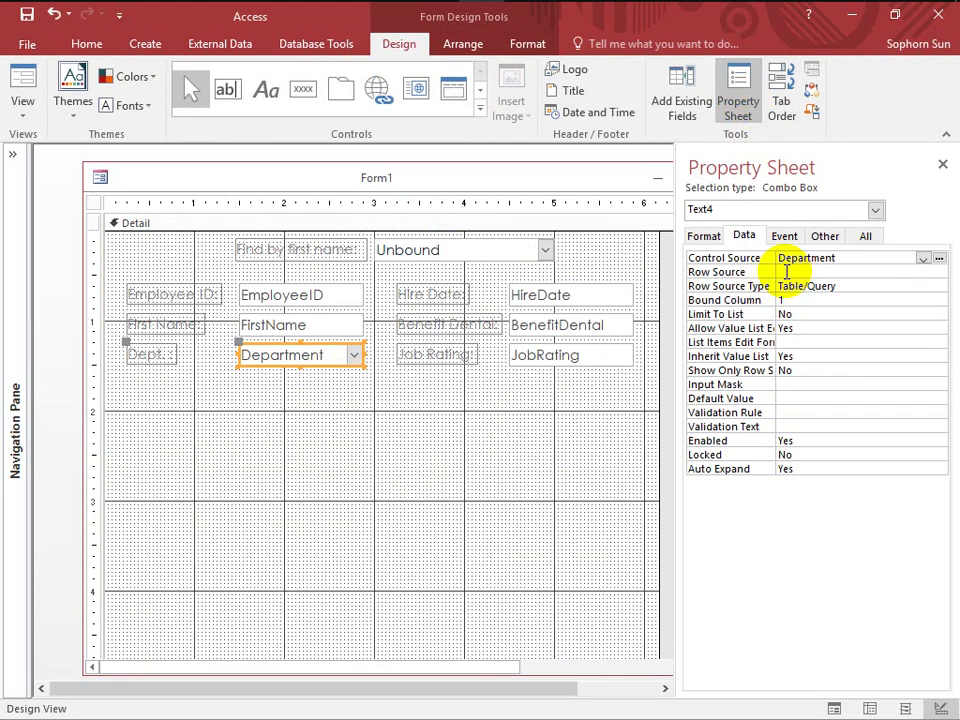
# Review the Department combo box's data source properties and set its Row Source Type to Value List.
pyautogui.click(793, 258)
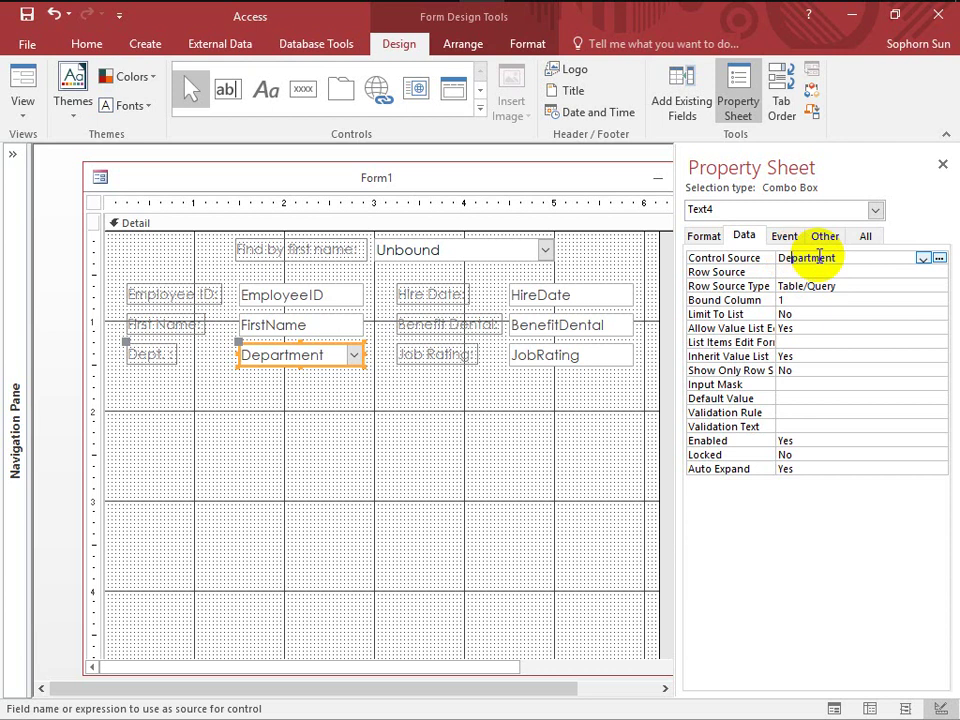
pyautogui.moveTo(840, 257); pyautogui.dragTo(775, 257)
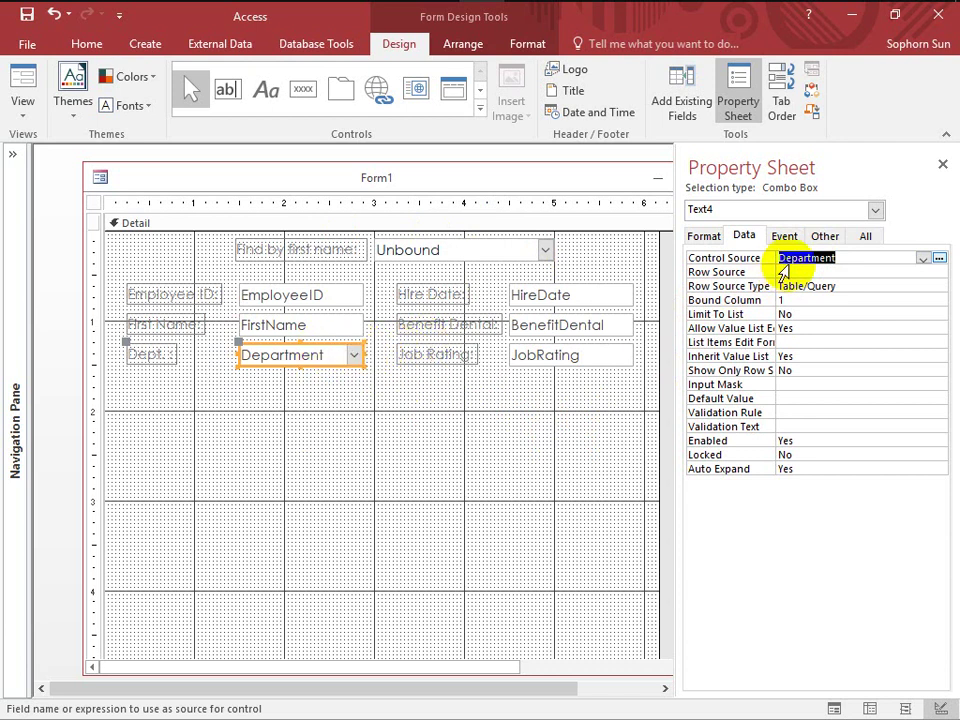
pyautogui.click(786, 272)
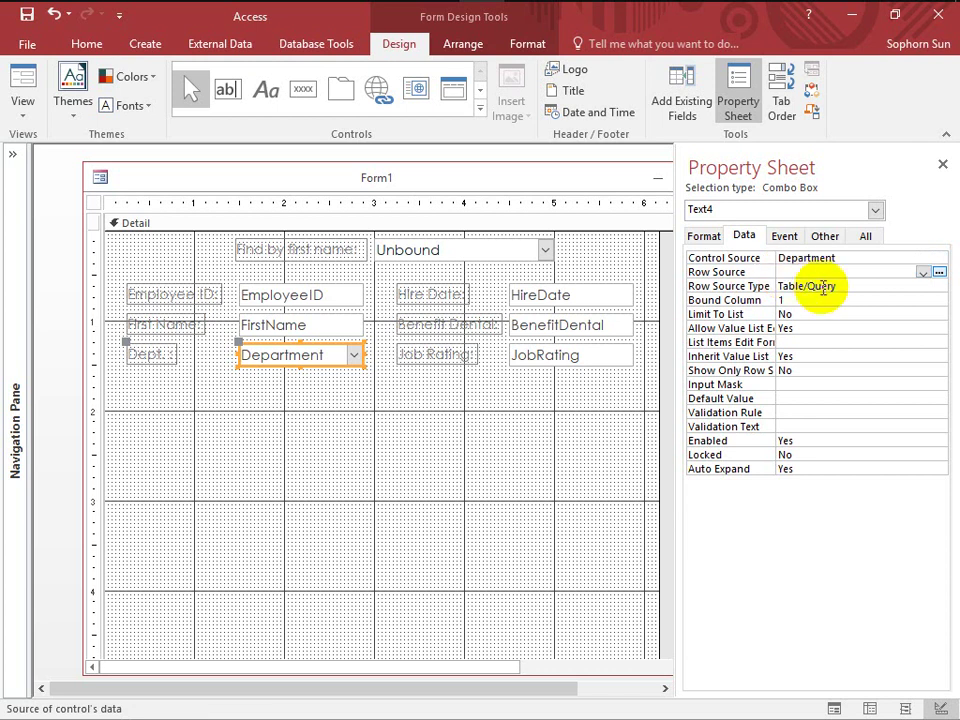
pyautogui.click(825, 288)
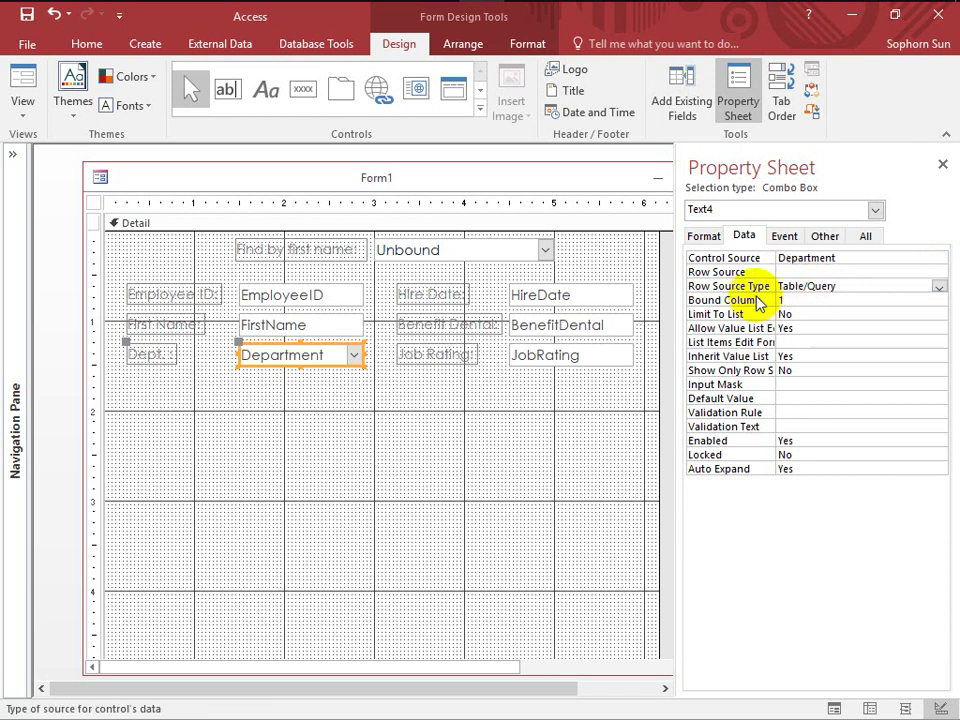
pyautogui.press('super+plus')
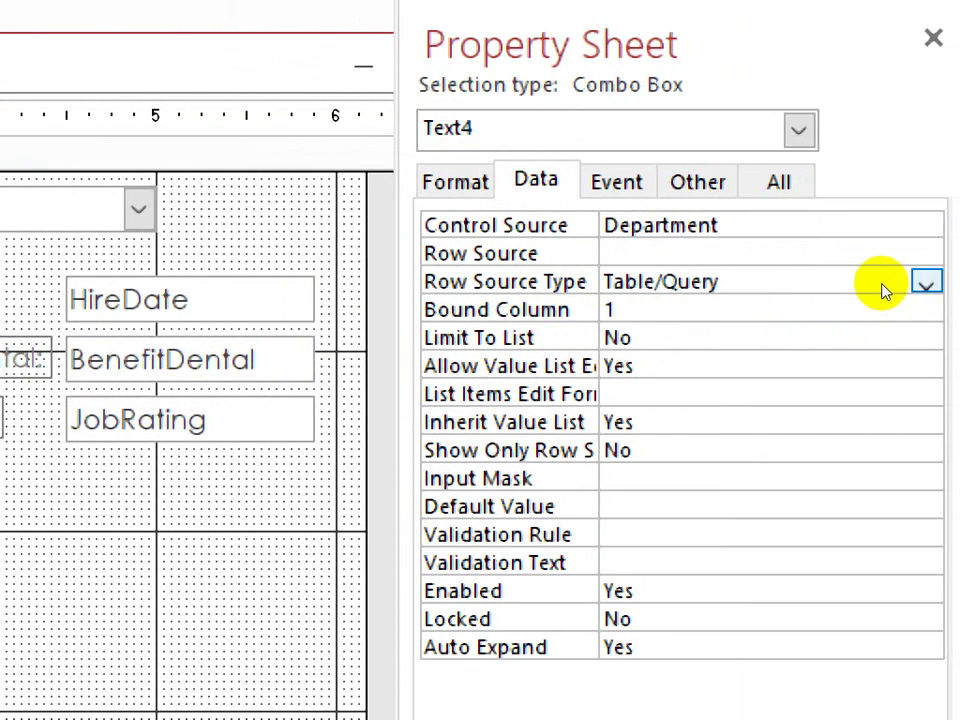
pyautogui.click(880, 283)
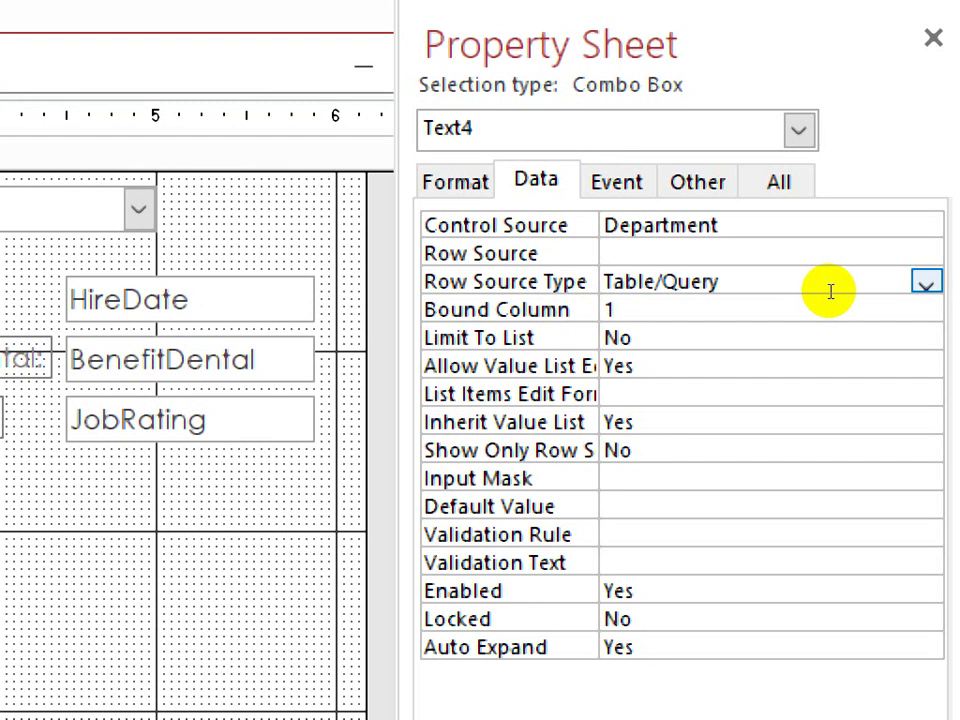
pyautogui.click(926, 284)
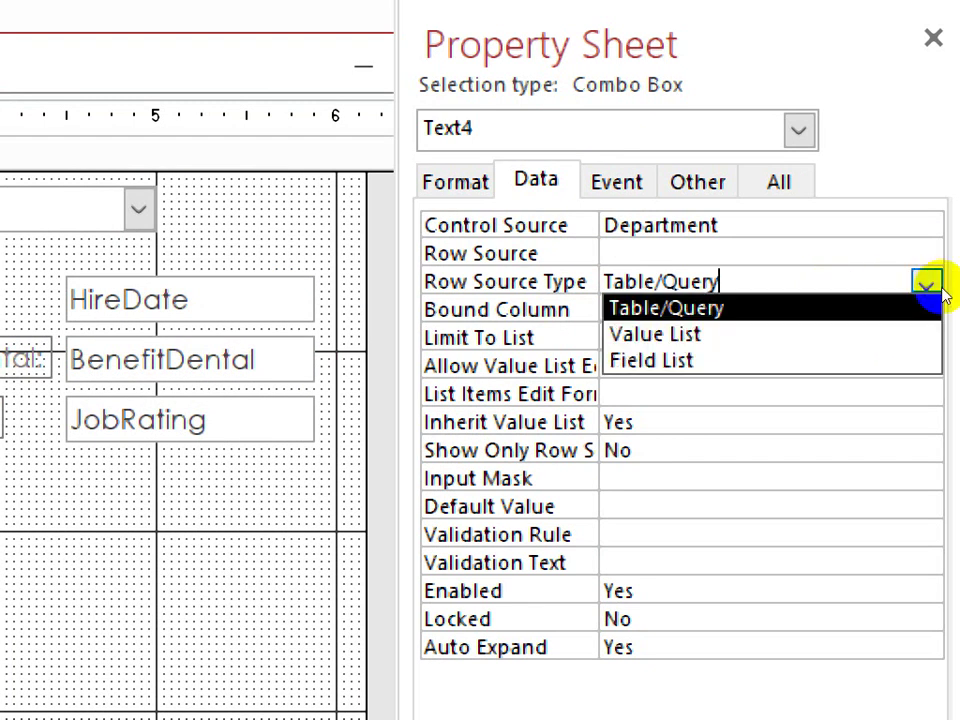
pyautogui.click(787, 322)
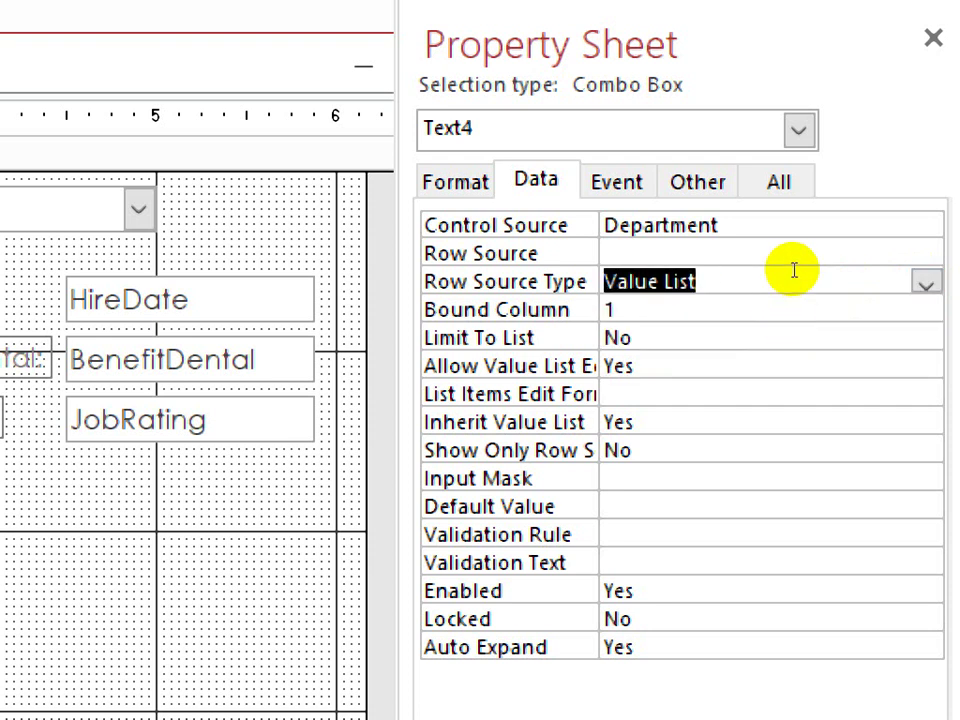
# Enter the Department combo box's Row Source values as Account; IT; Finance.
pyautogui.click(794, 266)
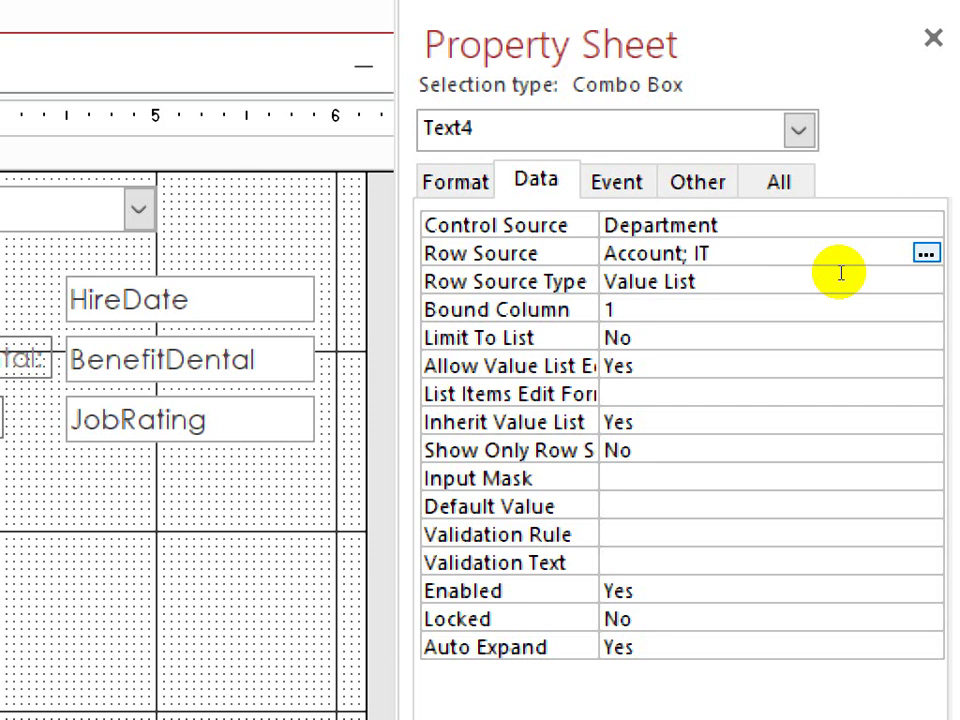
pyautogui.write('; Financ')
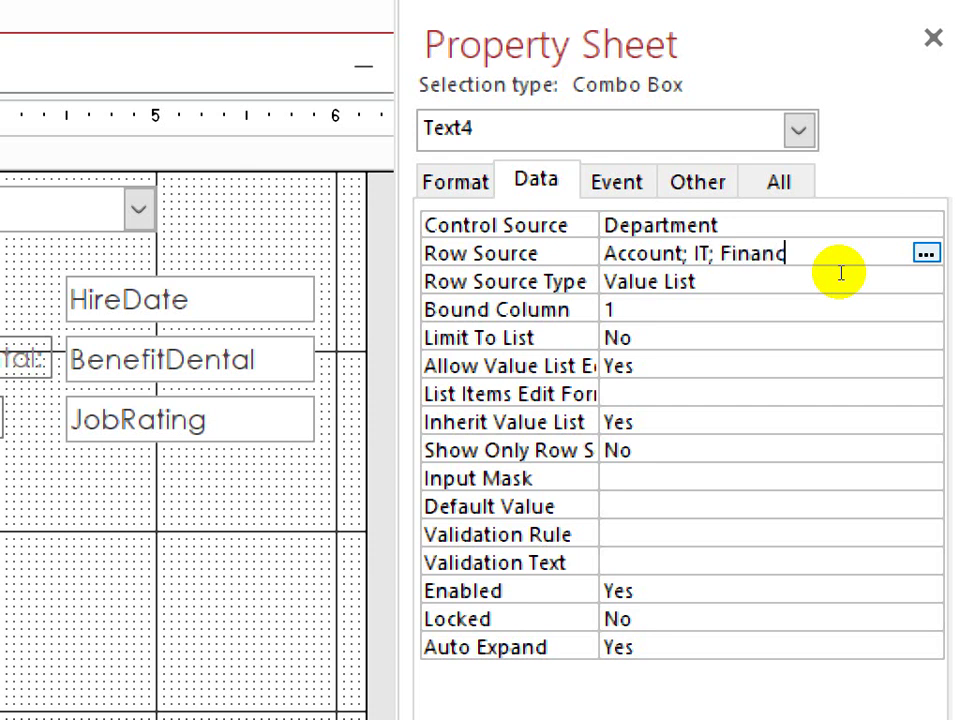
pyautogui.write('e')
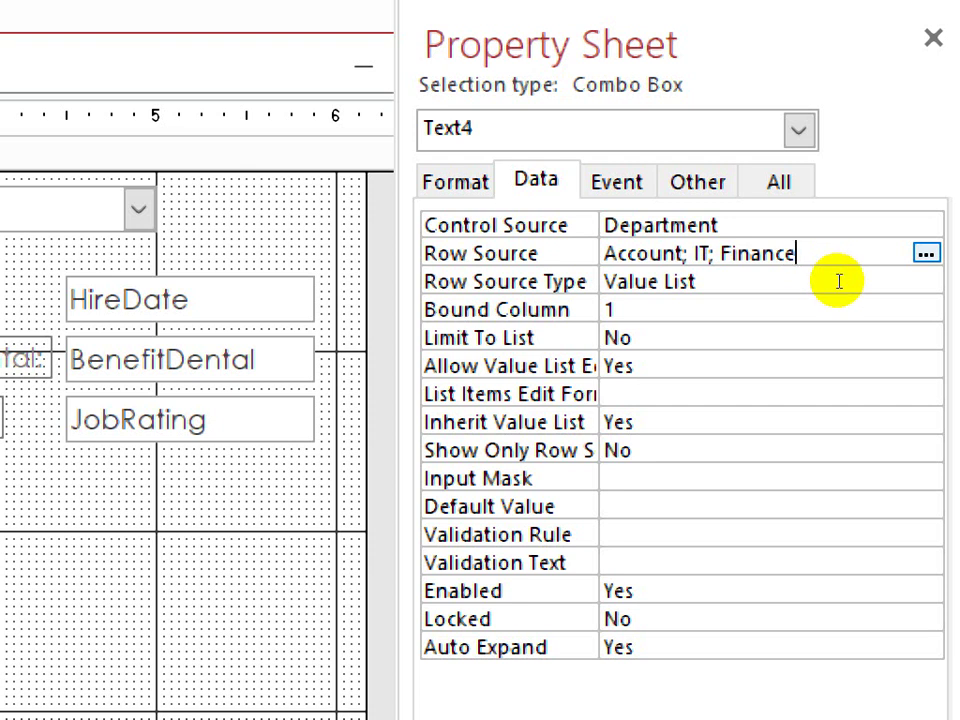
pyautogui.click(838, 280)
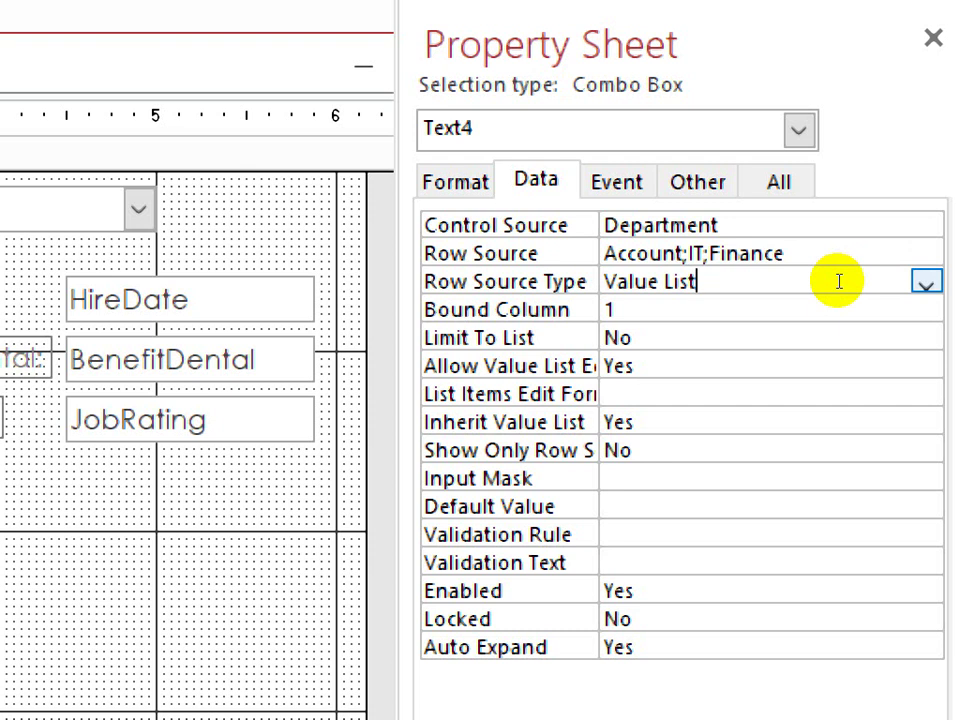
# Set the Department combo box's Row Source Type back to Table/Query and clear its Row Source.
pyautogui.click(930, 283)
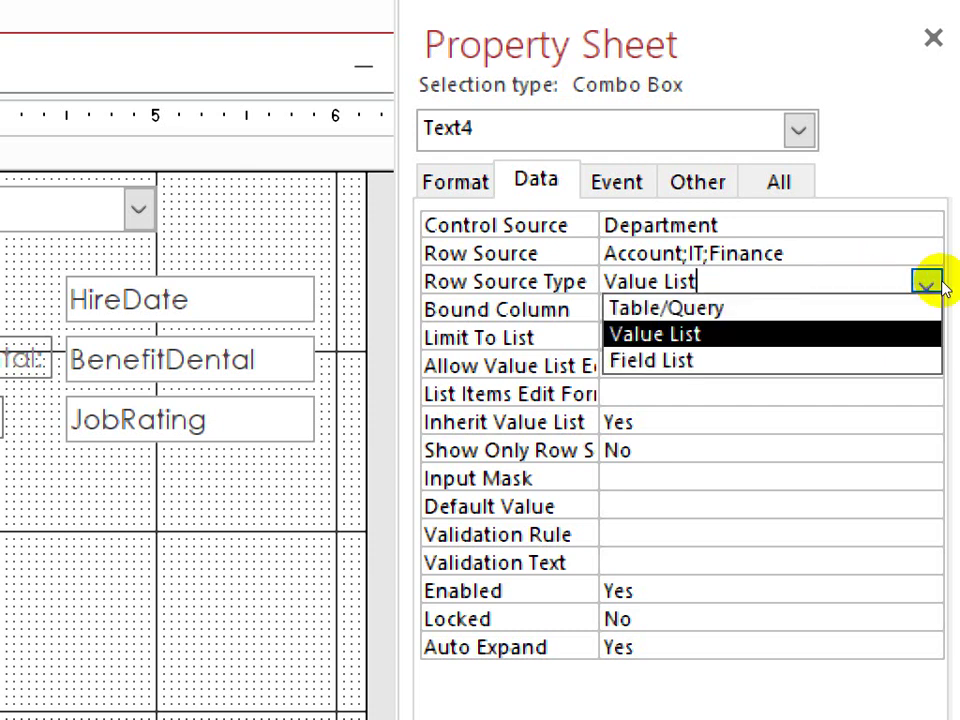
pyautogui.click(831, 303)
pyautogui.doubleClick(750, 262)
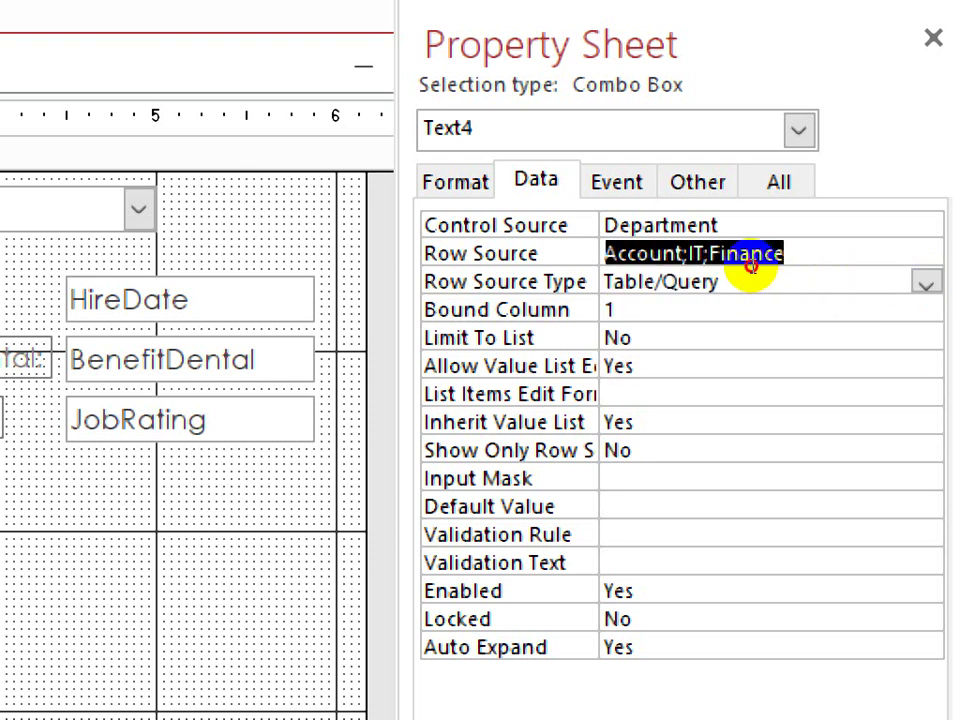
pyautogui.press('Delete')
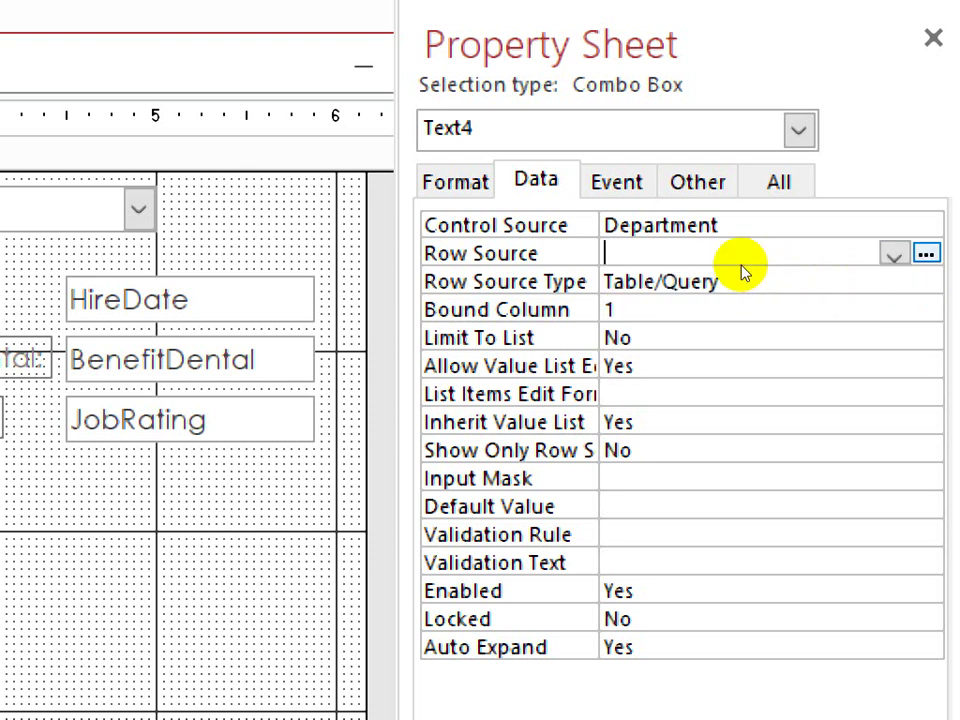
# Open the Query Builder for the Department combo box's Row Source and add the Employees1 table.
pyautogui.click(853, 281)
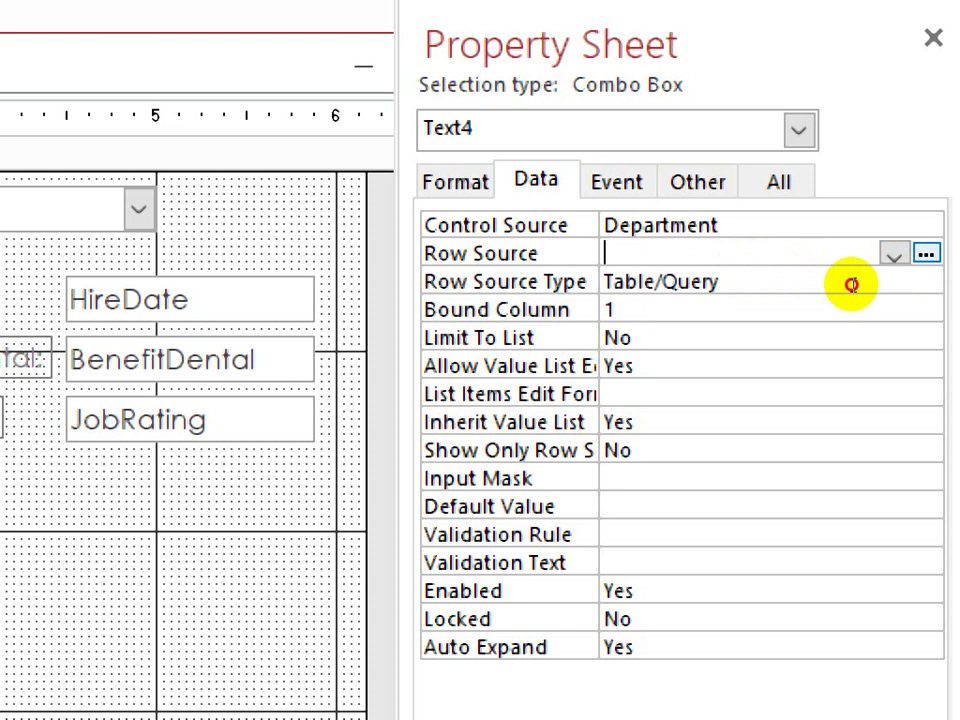
pyautogui.press('Up')
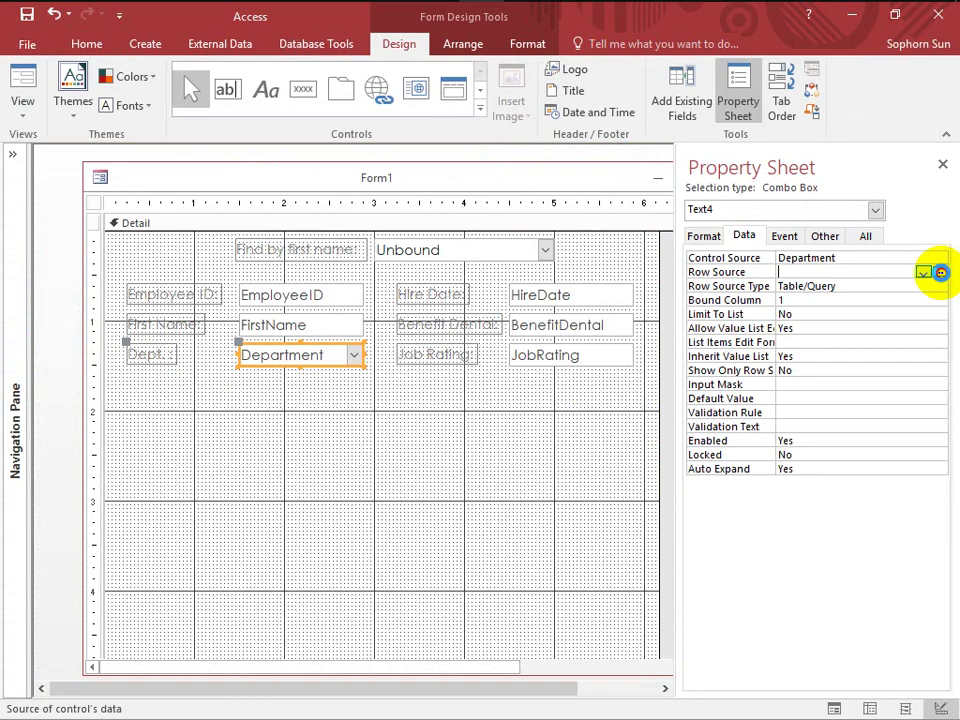
pyautogui.click(940, 274)
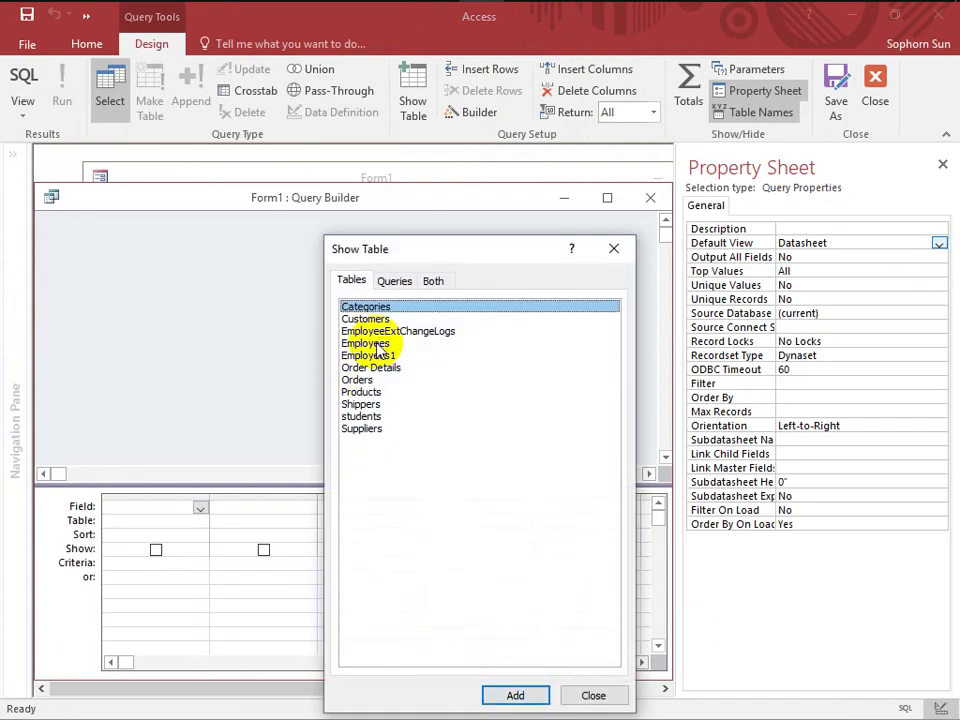
pyautogui.moveTo(450, 253); pyautogui.dragTo(380, 190)
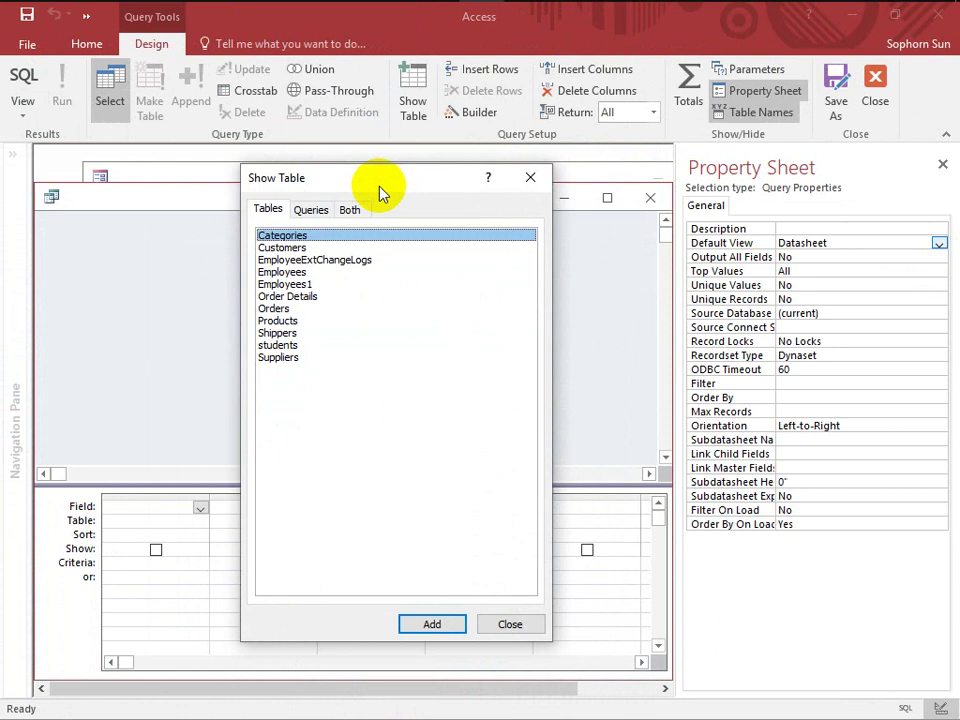
pyautogui.click(287, 284)
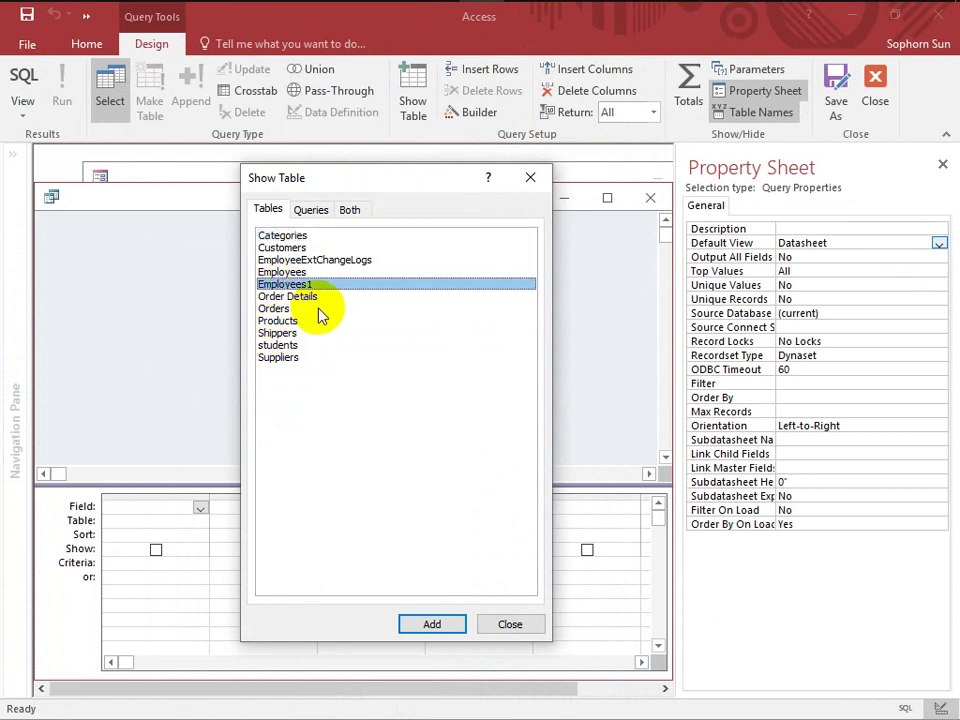
pyautogui.click(433, 629)
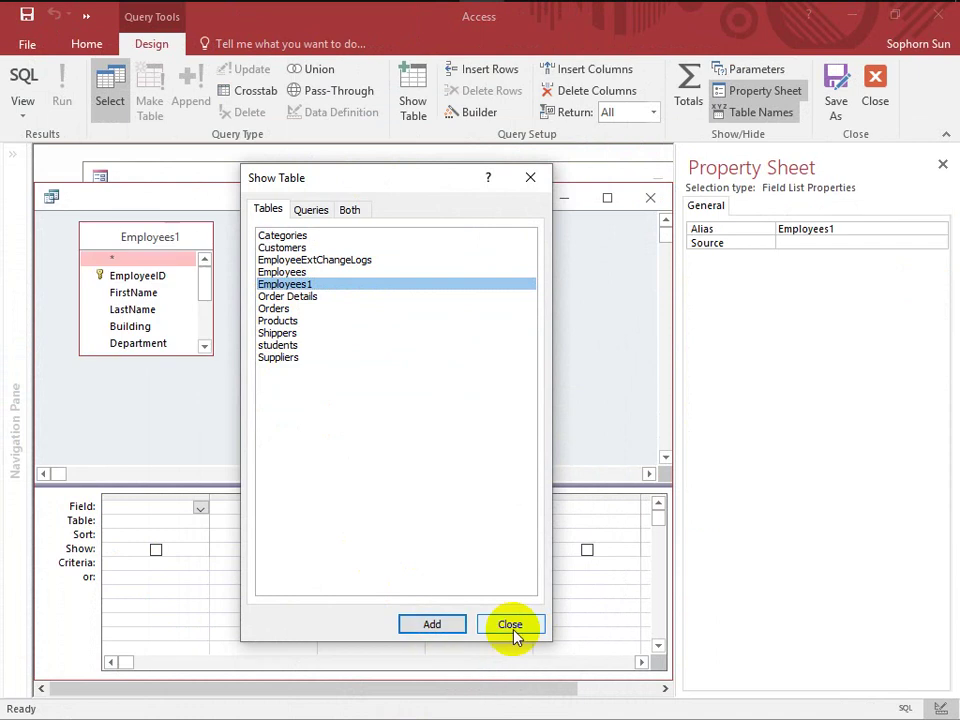
pyautogui.click(510, 625)
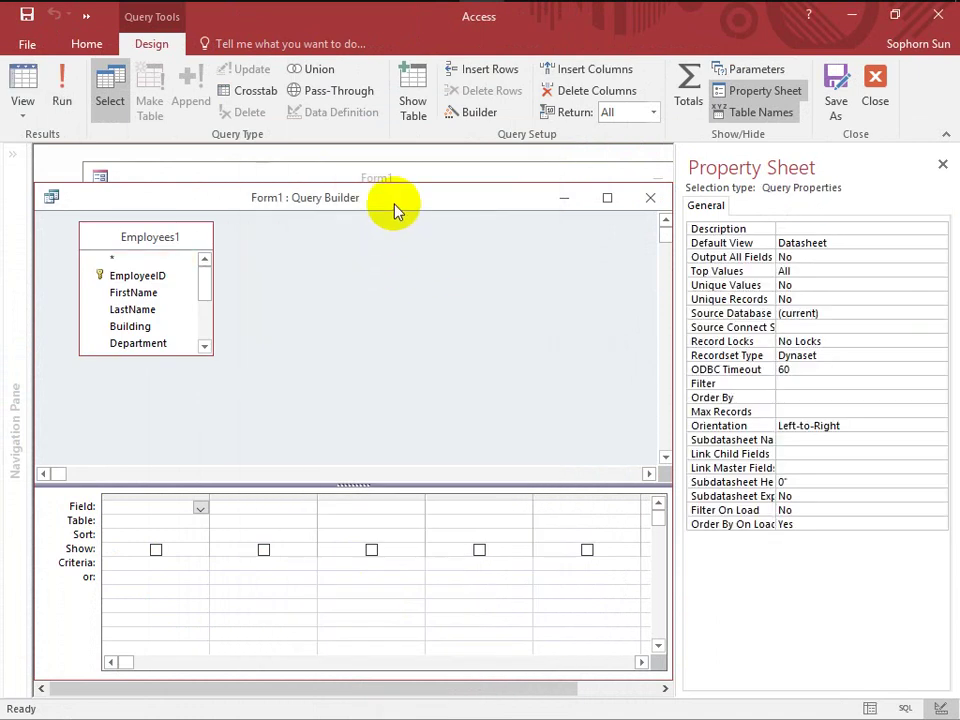
# Add the Department field from Employees1 to the first column of the query grid.
pyautogui.moveTo(395, 210); pyautogui.dragTo(481, 176)
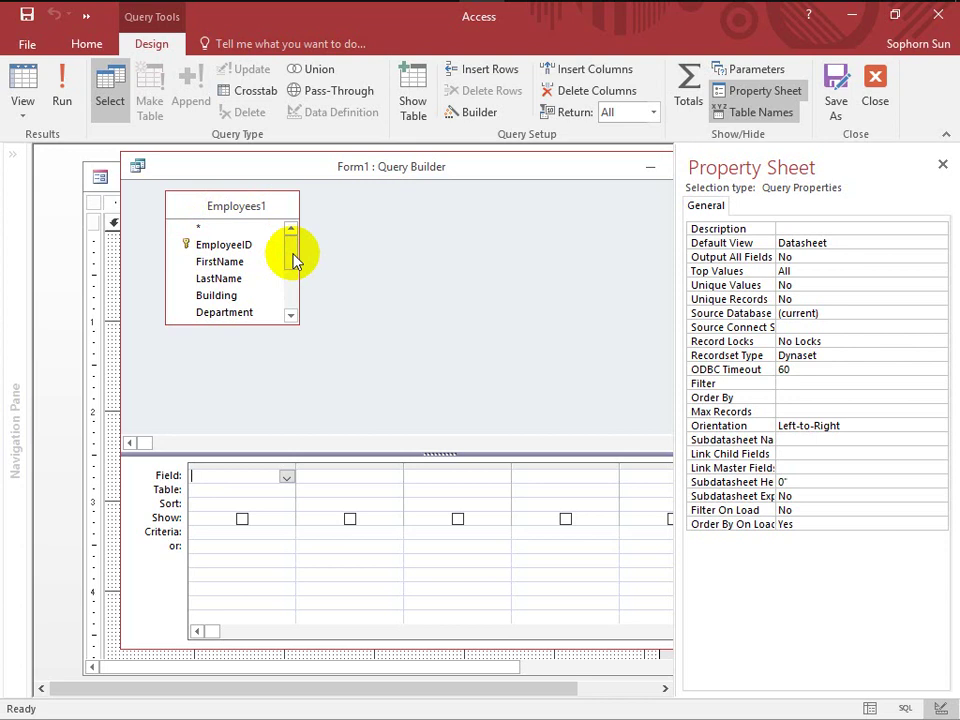
pyautogui.moveTo(295, 261); pyautogui.dragTo(259, 478)
pyautogui.click(241, 270)
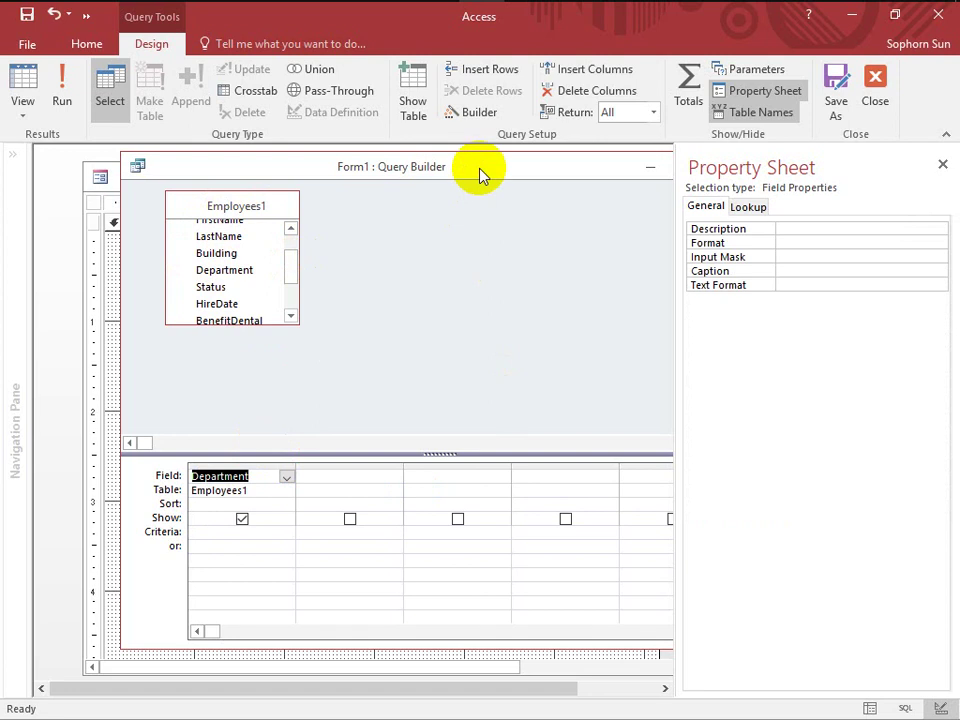
pyautogui.moveTo(480, 171); pyautogui.dragTo(450, 170)
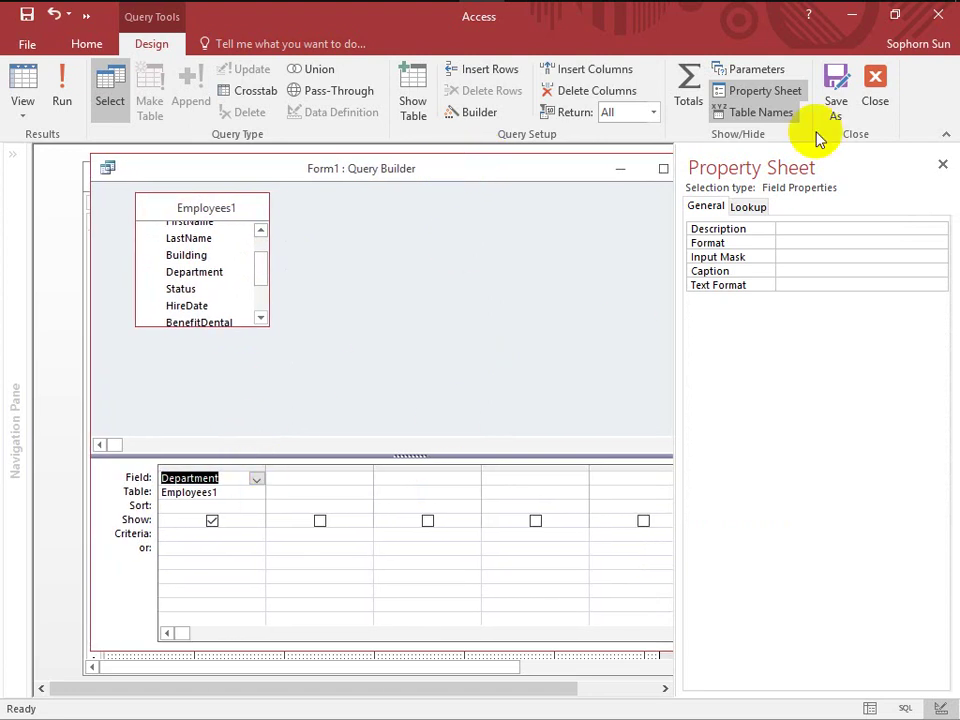
# Close the Query Builder, saving the query as the Row Source, and show the form in Form View.
pyautogui.click(884, 80)
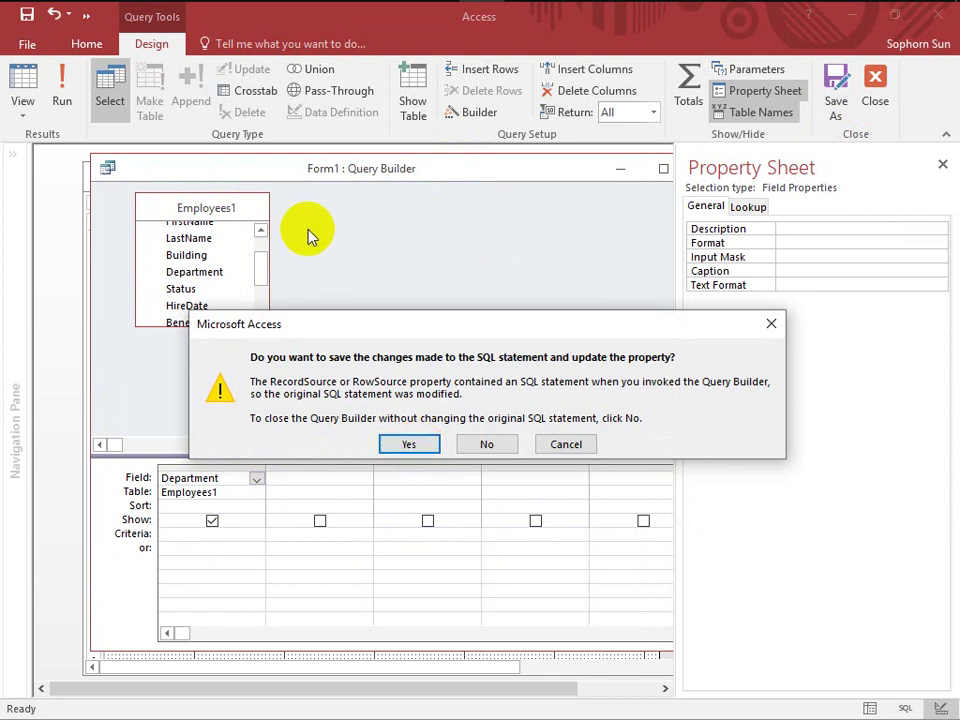
pyautogui.click(428, 444)
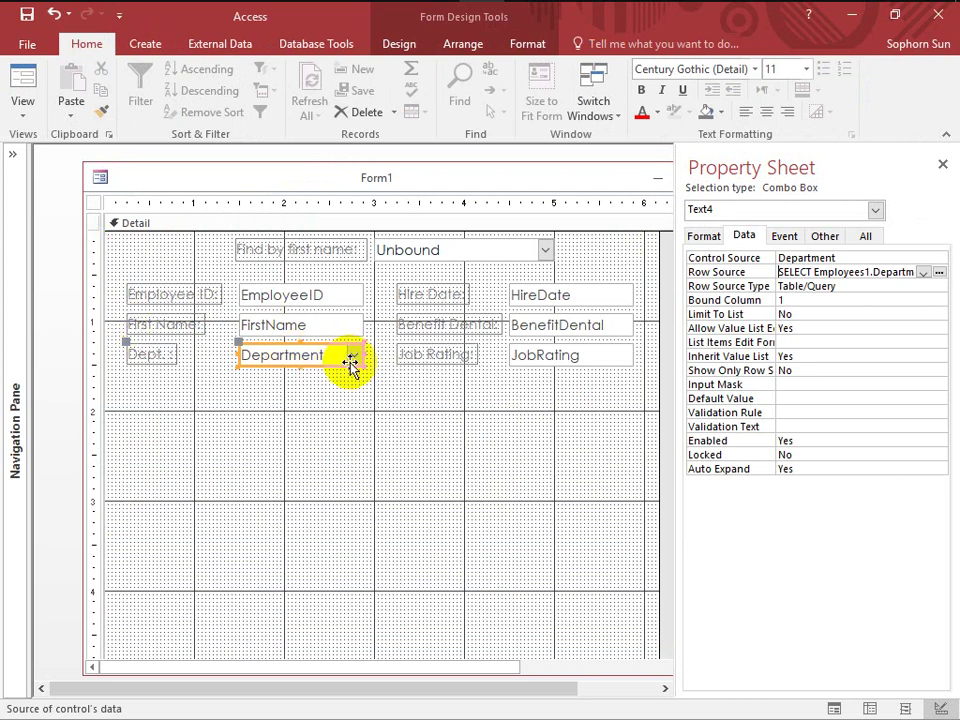
pyautogui.click(22, 110)
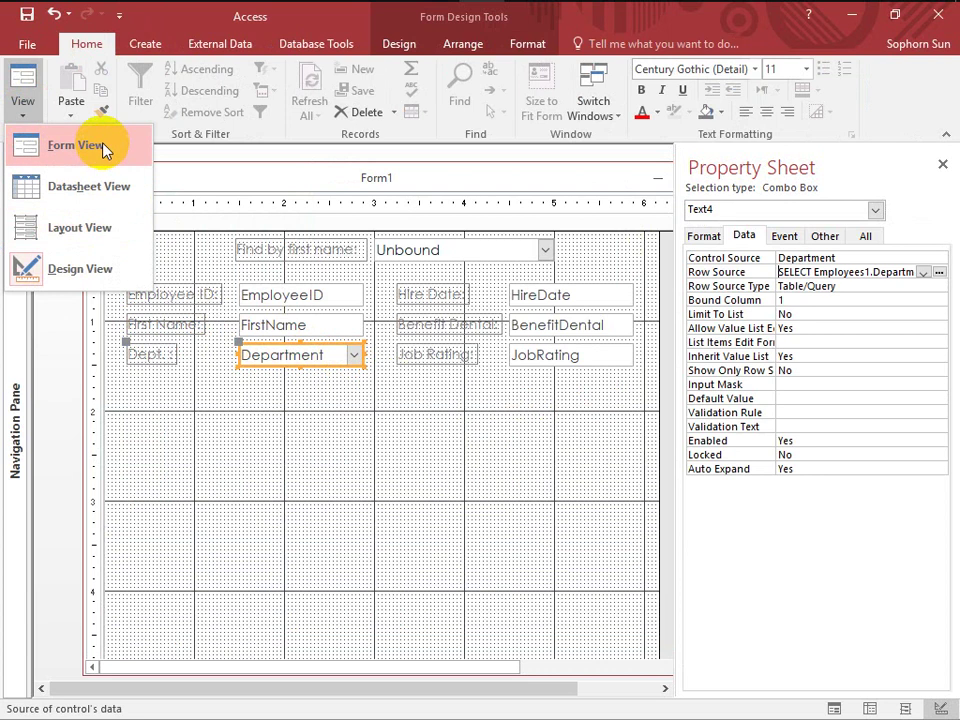
pyautogui.click(104, 146)
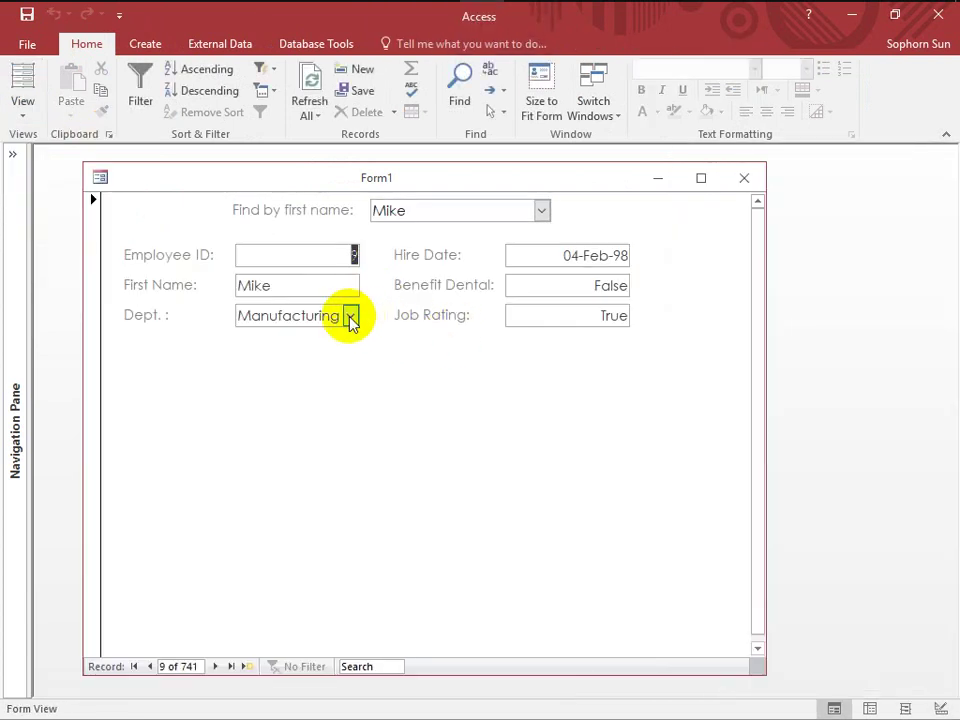
# Expand the Department combo box's list on the form and open the Employees1 table in Datasheet View.
pyautogui.click(350, 316)
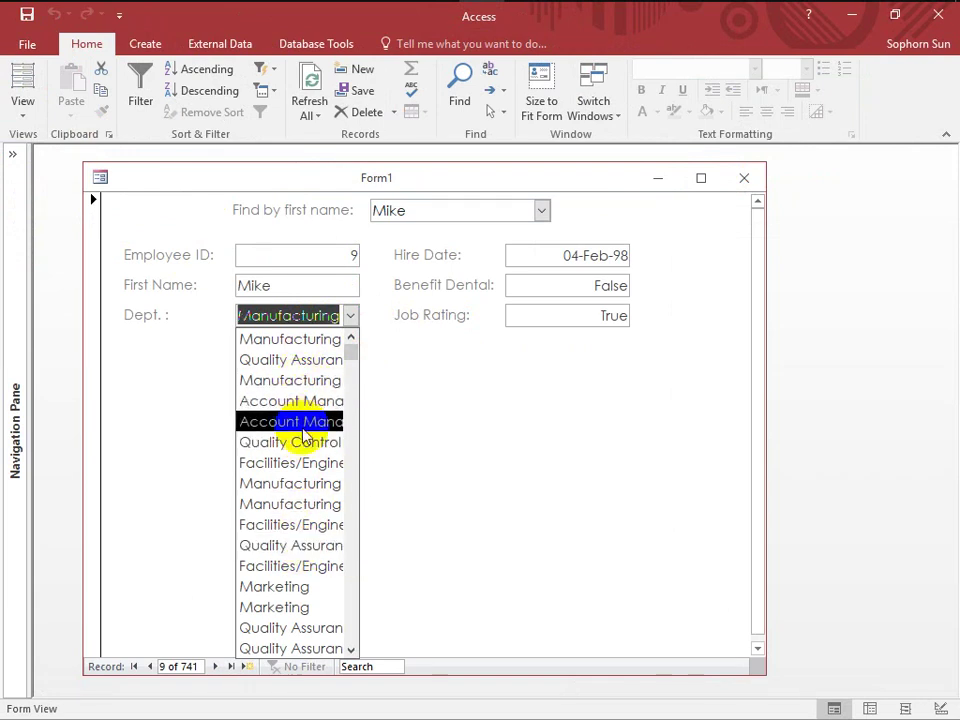
pyautogui.click(12, 154)
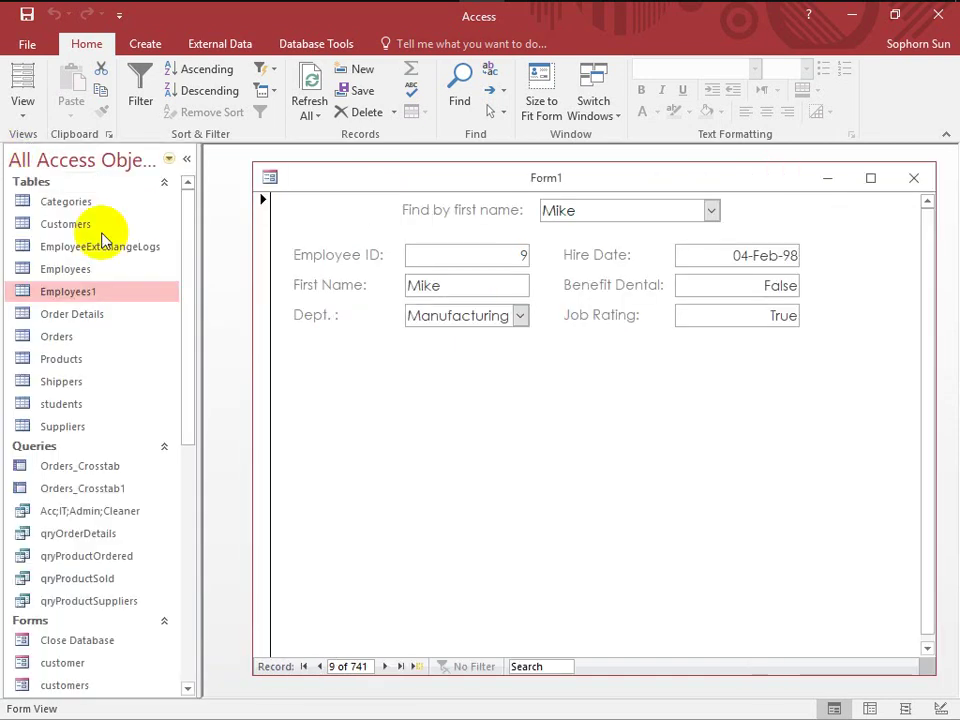
pyautogui.doubleClick(88, 294)
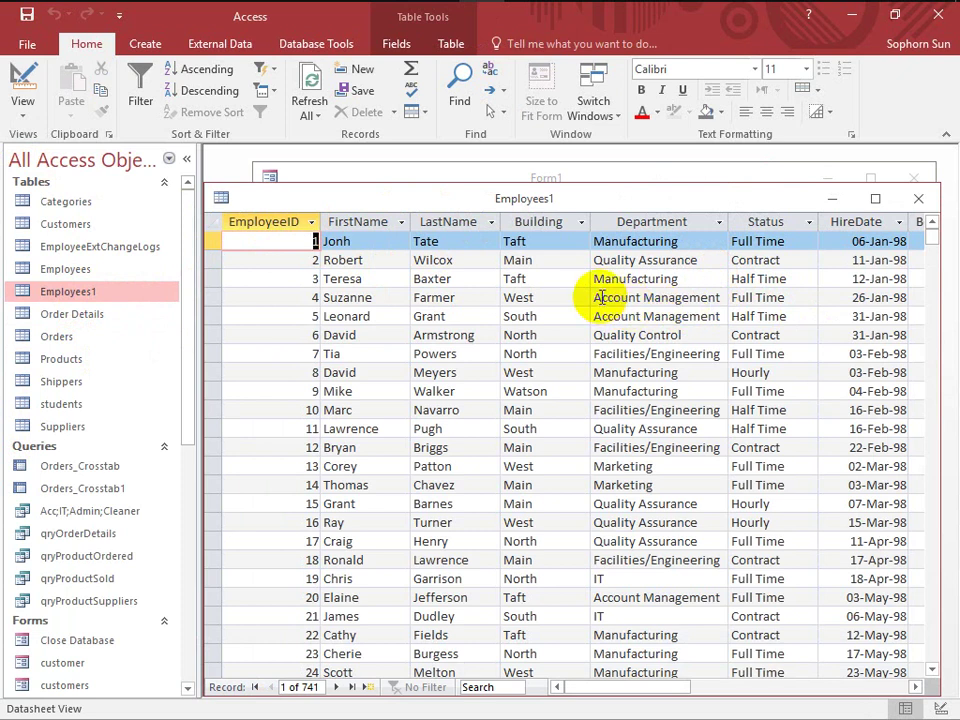
# Examine the repeated entries in the Employees1 datasheet's Department field and select the whole Department column.
pyautogui.moveTo(601, 297); pyautogui.dragTo(637, 300)
pyautogui.moveTo(660, 372); pyautogui.dragTo(637, 391)
pyautogui.click(647, 636)
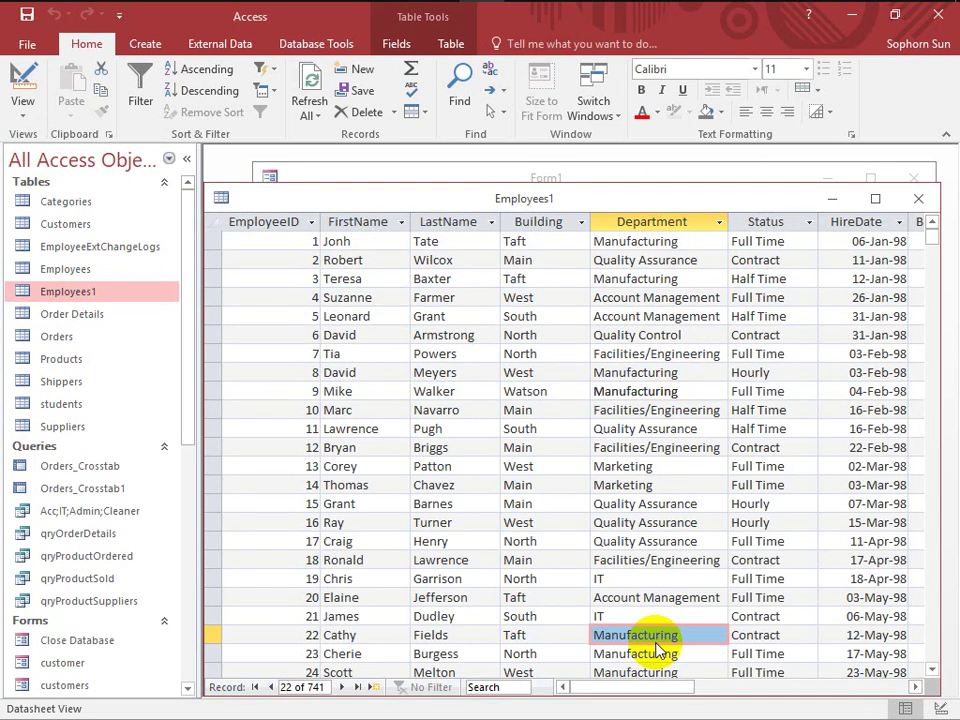
pyautogui.scroll(-2, 657, 650)
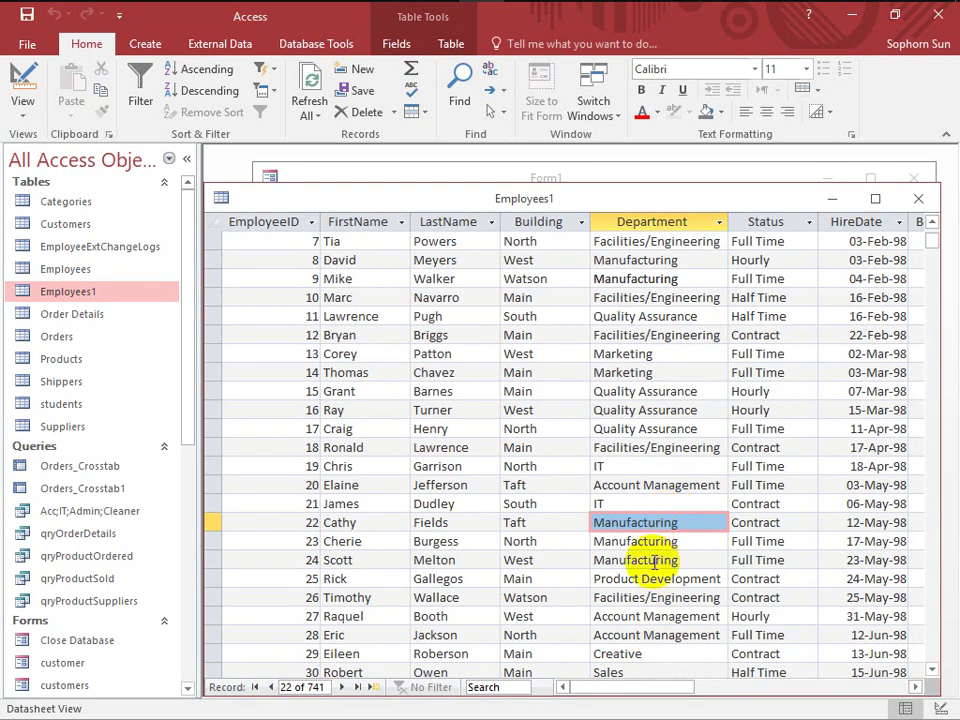
pyautogui.click(661, 218)
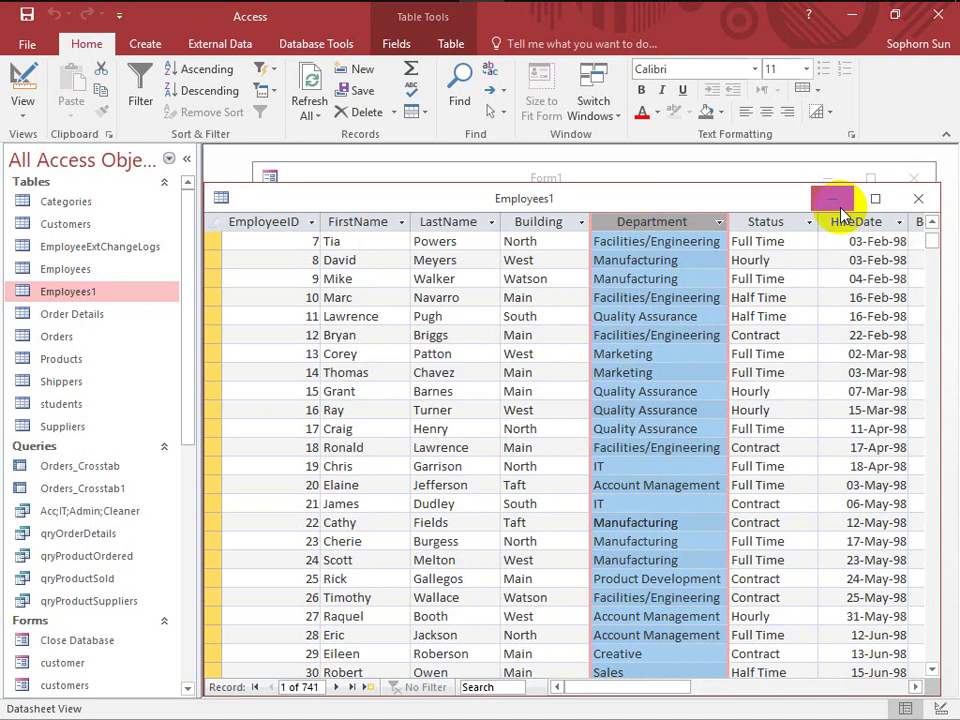
# Move the Employees1 window clear of the form's fields and look through the form's Department list for comparison.
pyautogui.moveTo(785, 205); pyautogui.dragTo(610, 388)
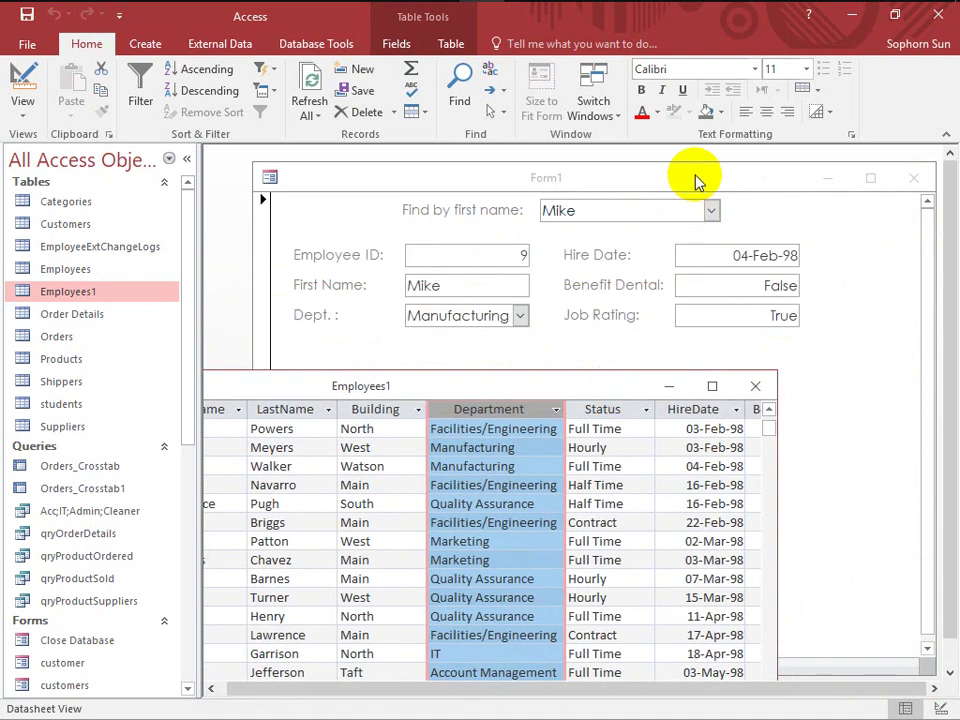
pyautogui.click(696, 180)
pyautogui.click(520, 315)
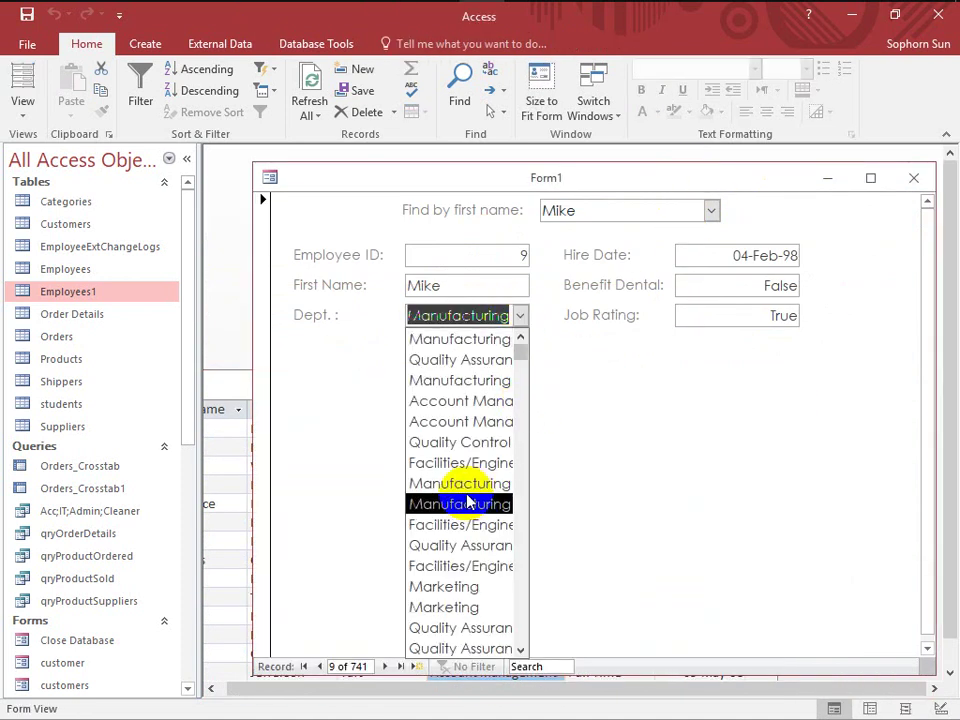
pyautogui.click(524, 366)
pyautogui.scroll(-4, 518, 565)
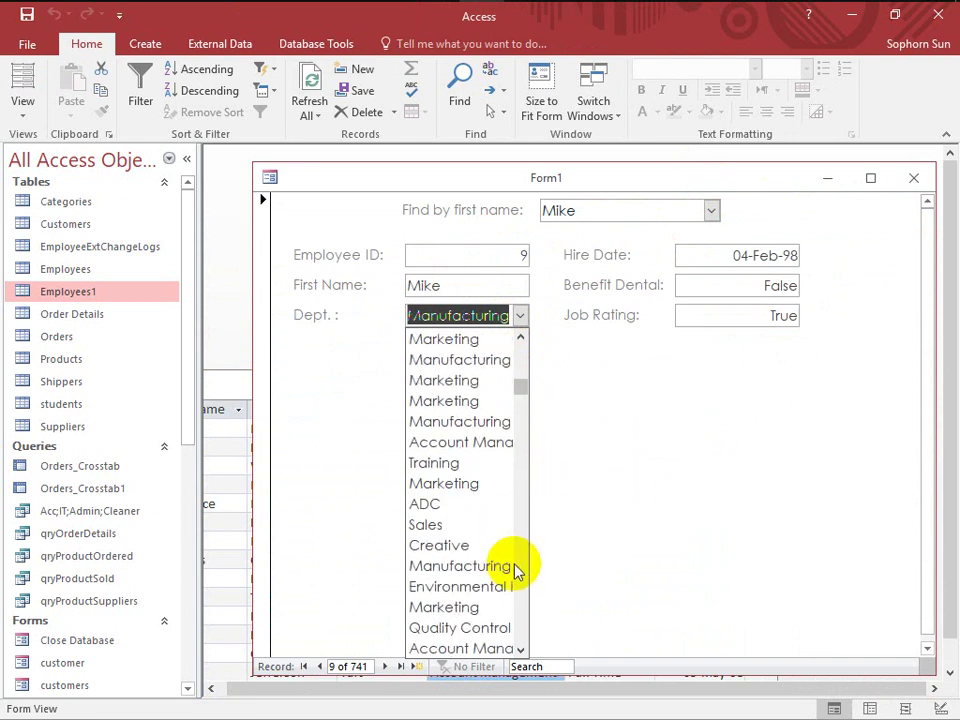
pyautogui.scroll(-3, 516, 568)
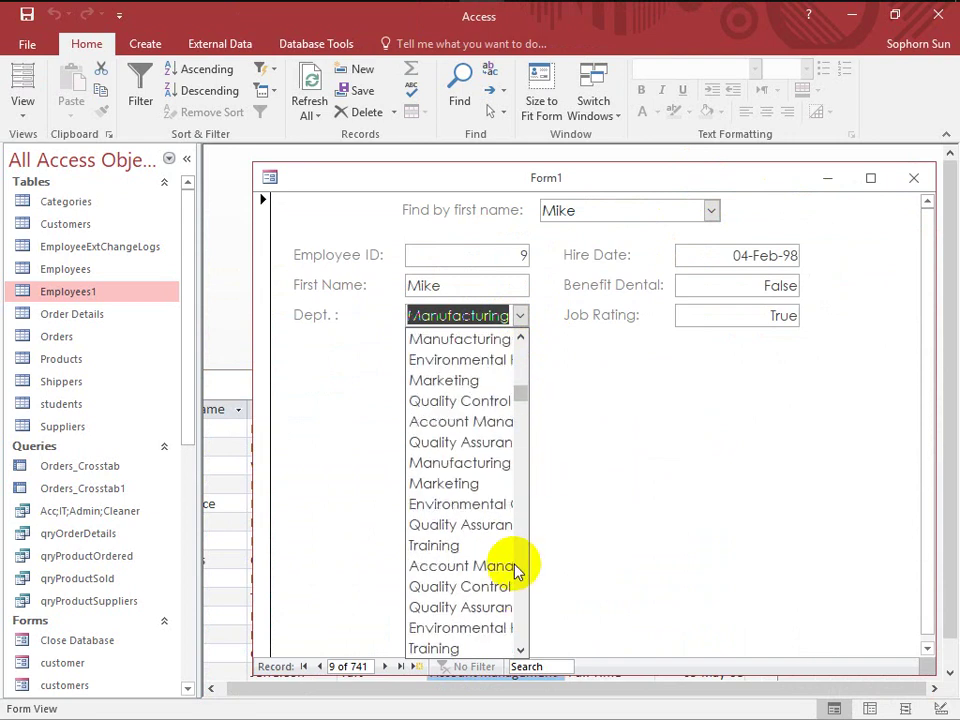
# Return the form to Design View, reopen the Department combo box's Row Source in the Query Builder, and enlarge the query's design grid.
pyautogui.rightClick(648, 374)
pyautogui.click(700, 423)
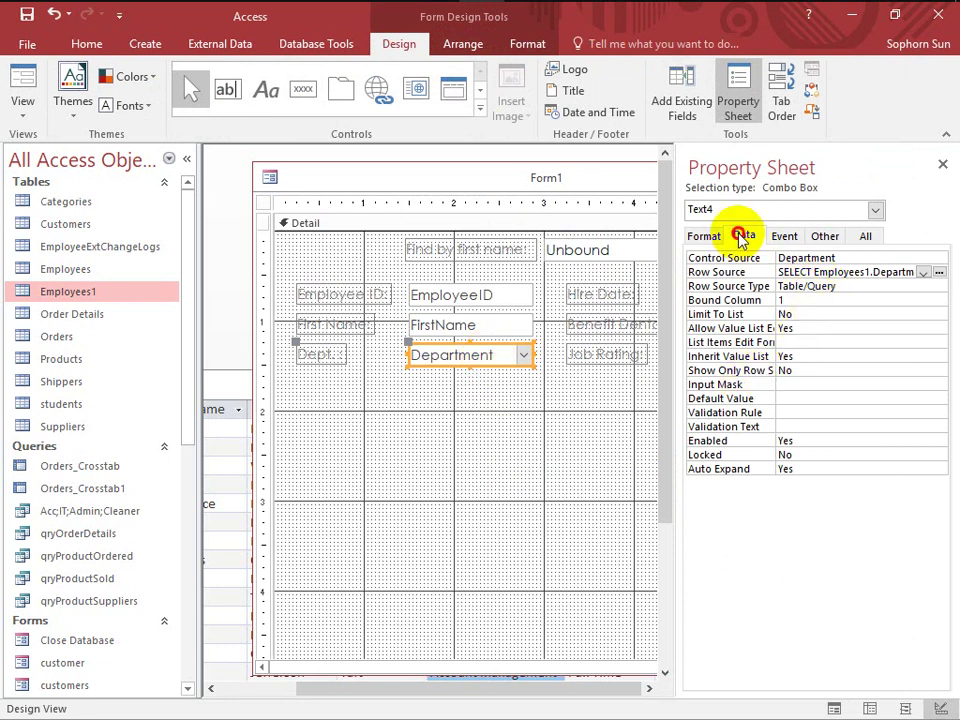
pyautogui.click(940, 273)
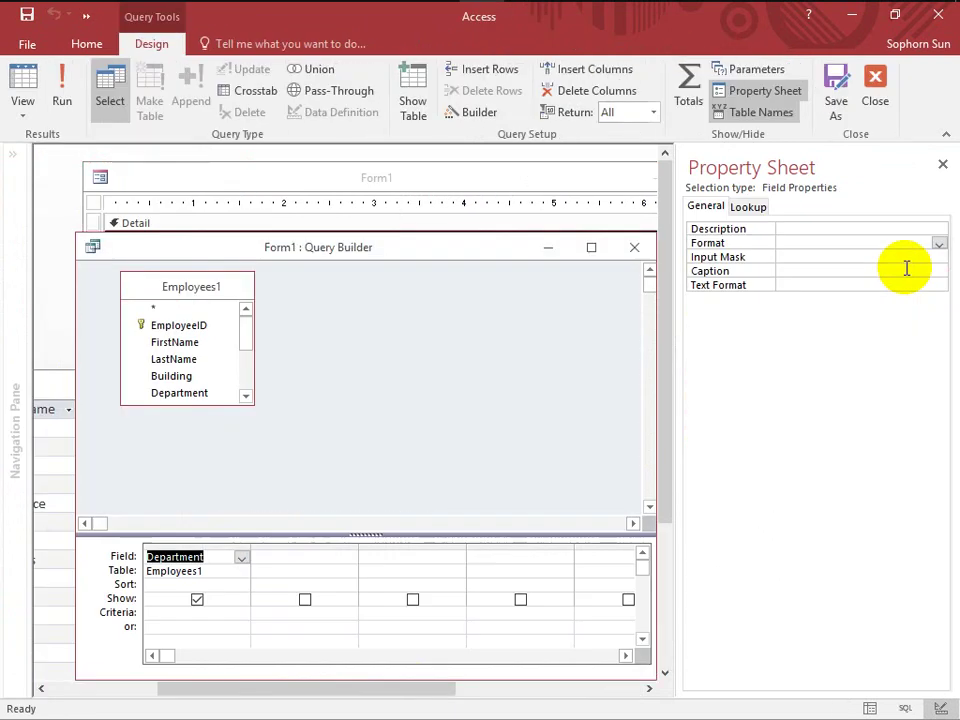
pyautogui.moveTo(317, 534); pyautogui.dragTo(358, 452)
pyautogui.moveTo(428, 247); pyautogui.dragTo(417, 173)
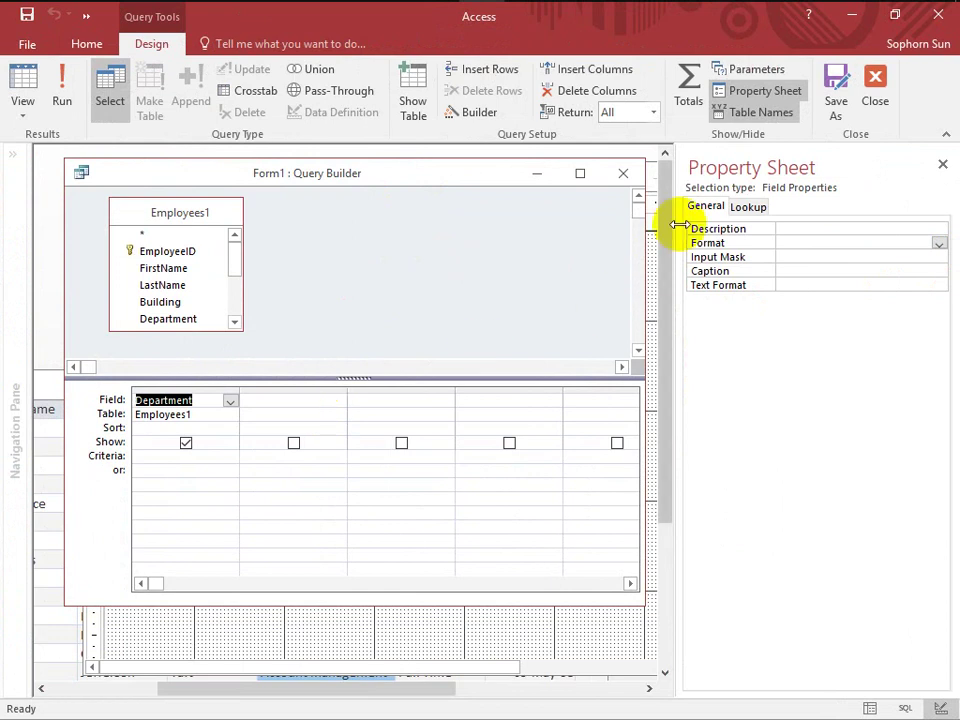
# Show totals in the query builder with Department set to Group By, and close it, saving the changes to the SQL statement.
pyautogui.click(687, 88)
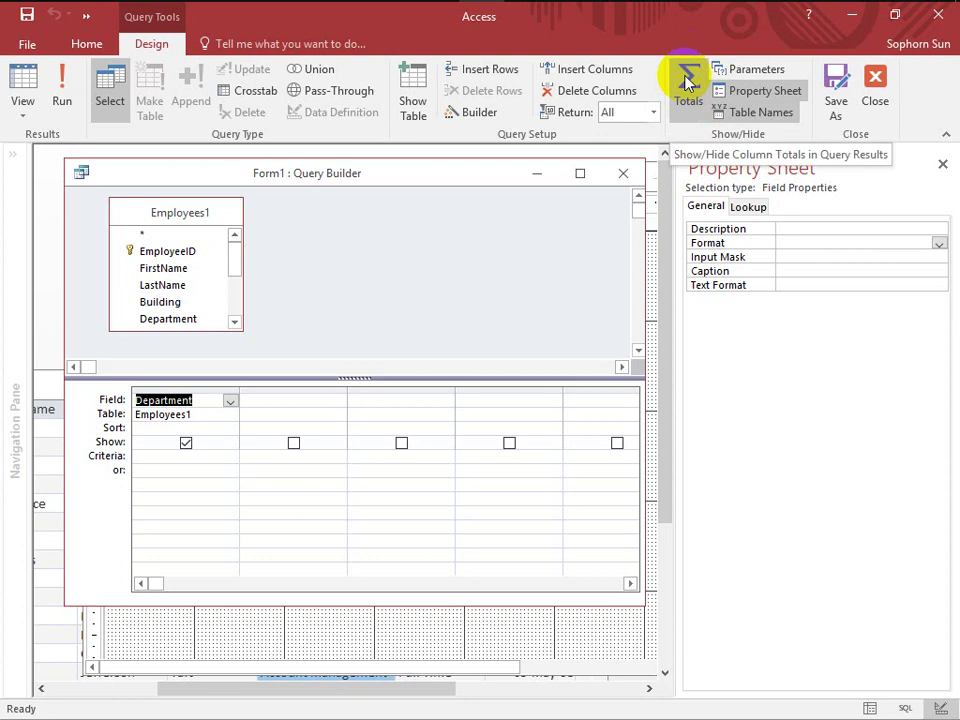
pyautogui.click(688, 82)
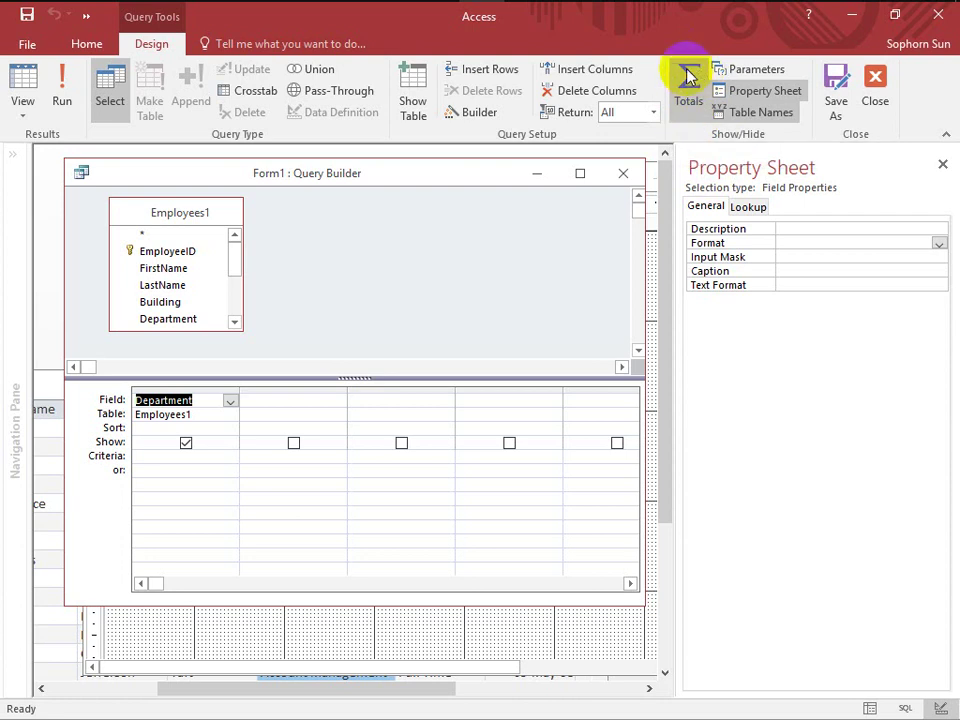
pyautogui.click(688, 88)
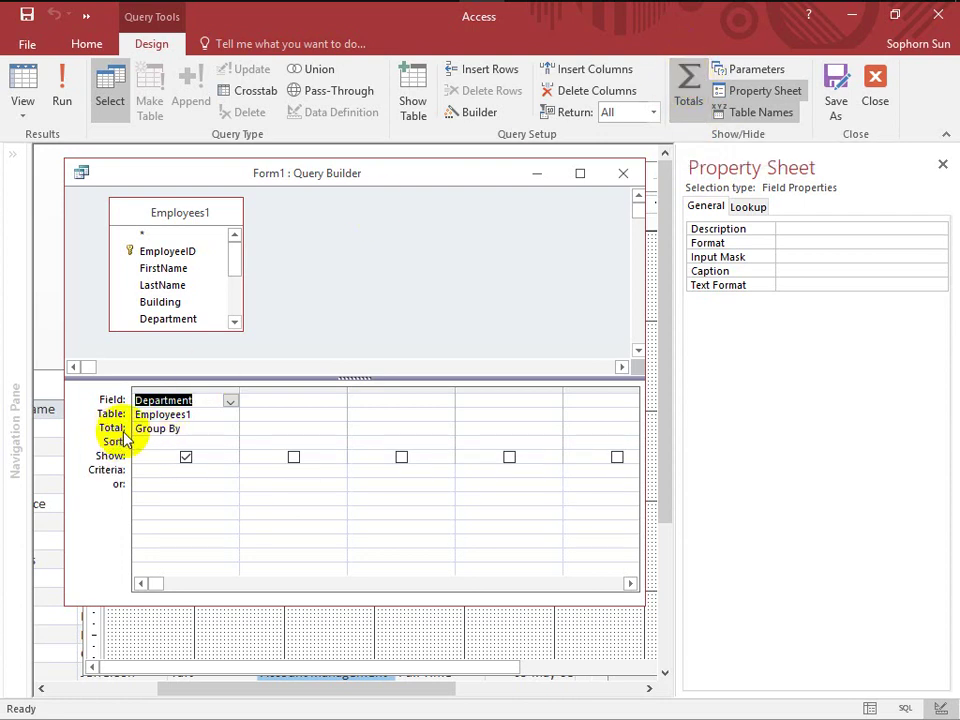
pyautogui.click(232, 432)
pyautogui.click(233, 434)
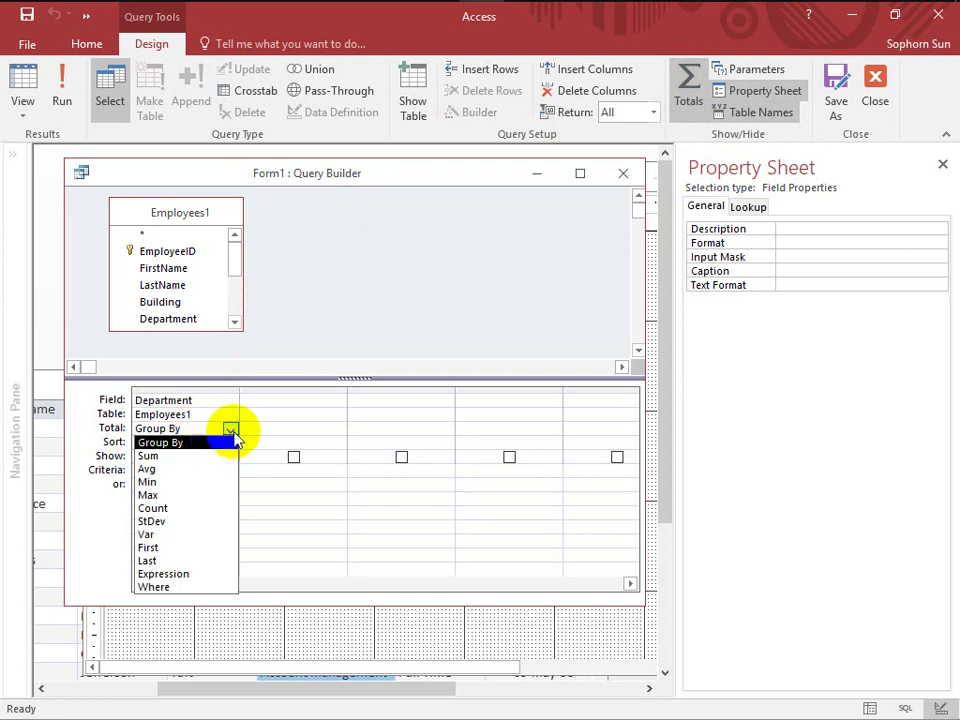
pyautogui.click(214, 442)
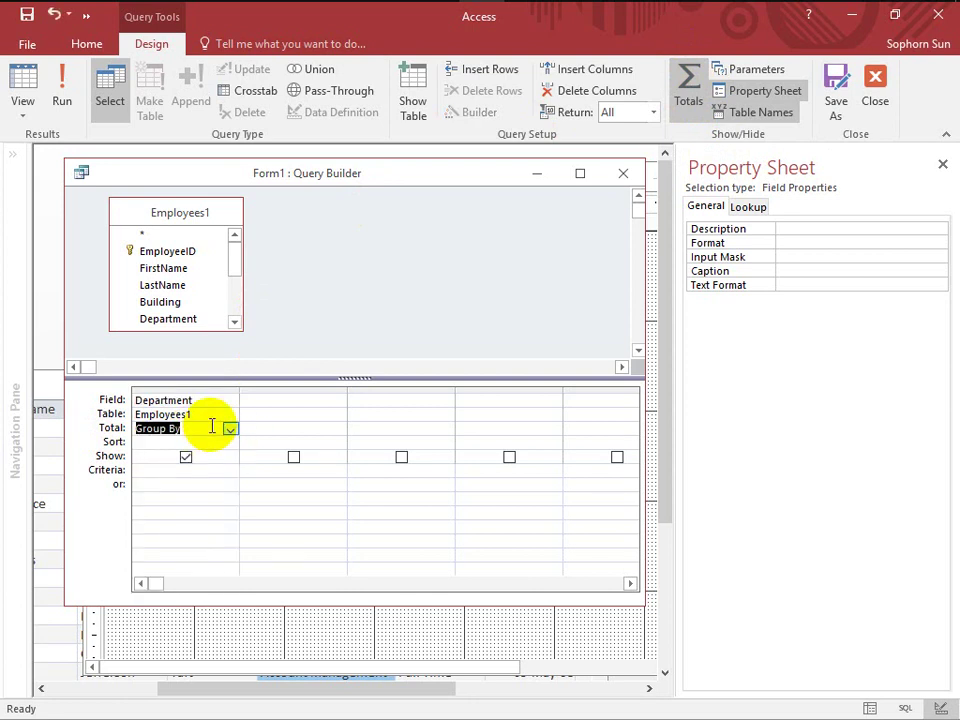
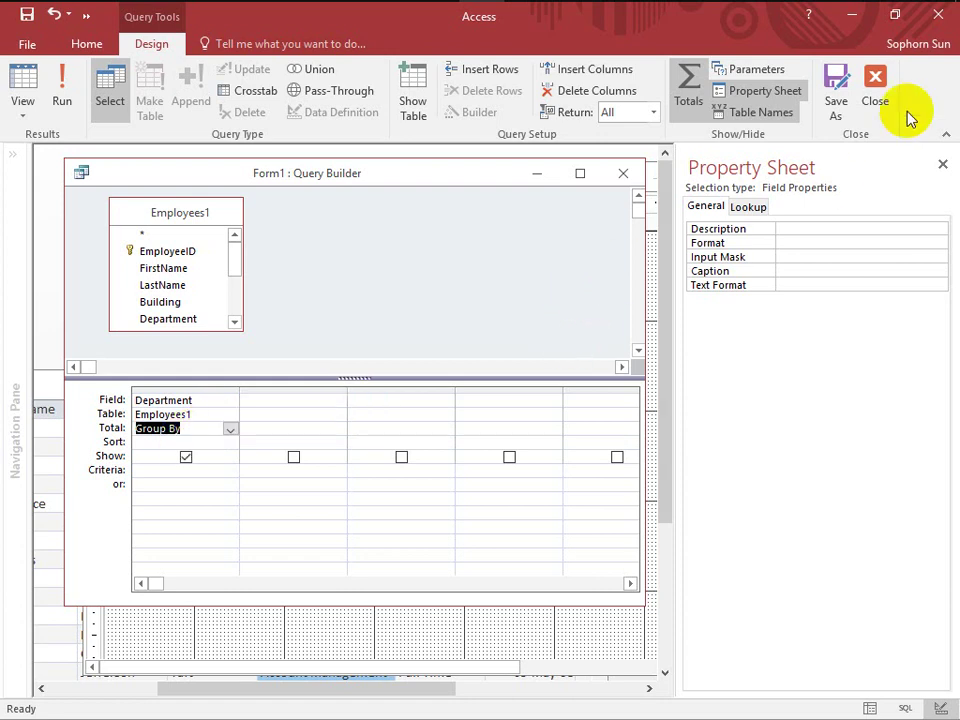
pyautogui.click(874, 92)
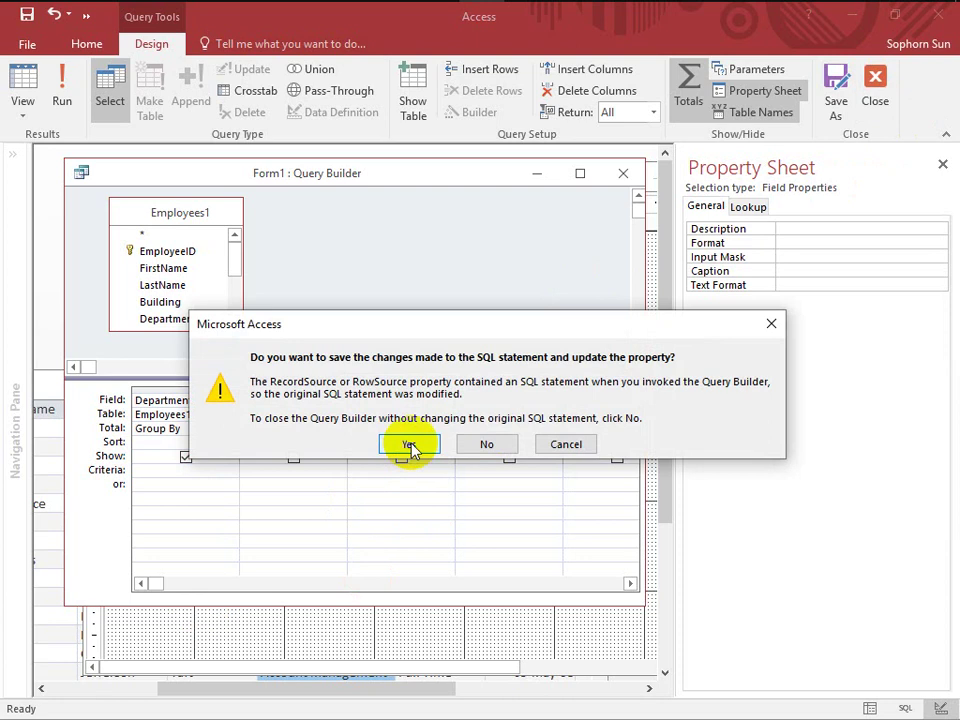
pyautogui.click(407, 447)
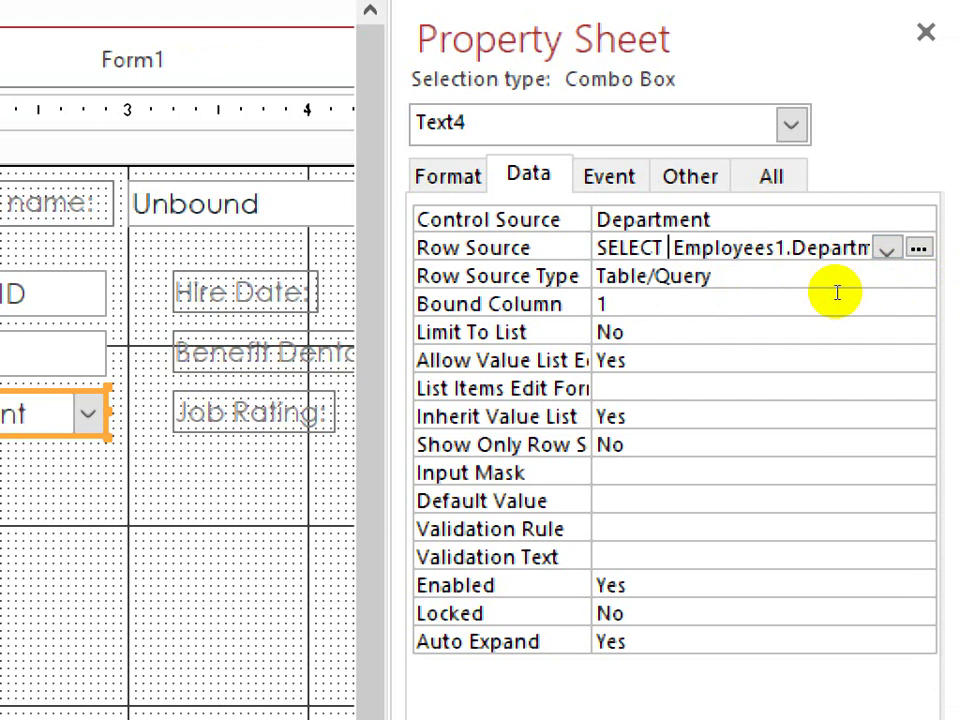
pyautogui.write('distin')
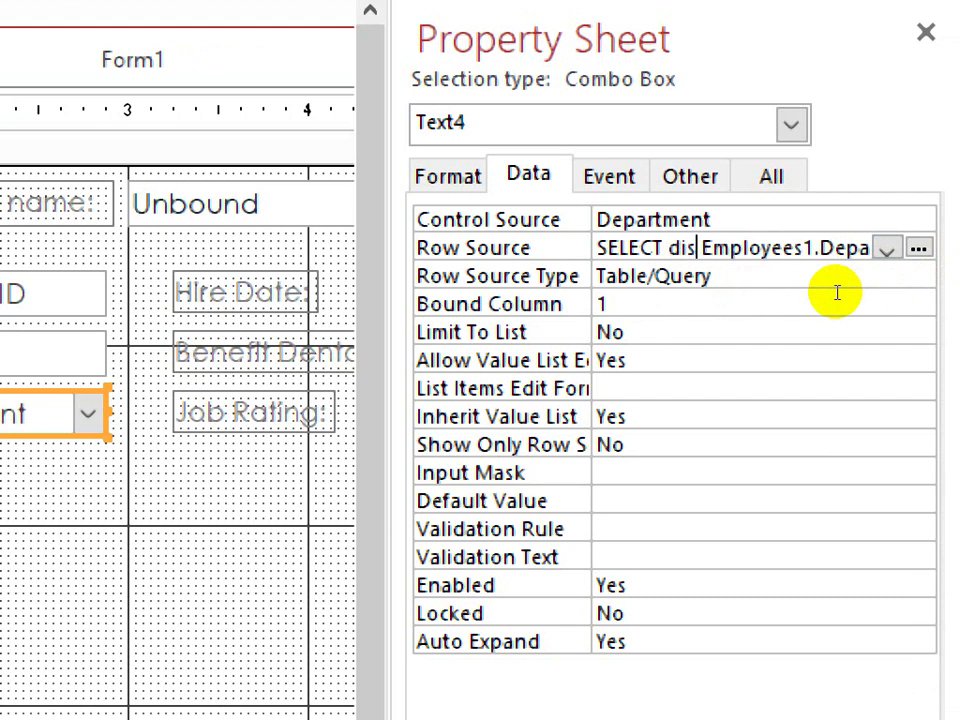
pyautogui.write('c')
pyautogui.press('BackSpace')
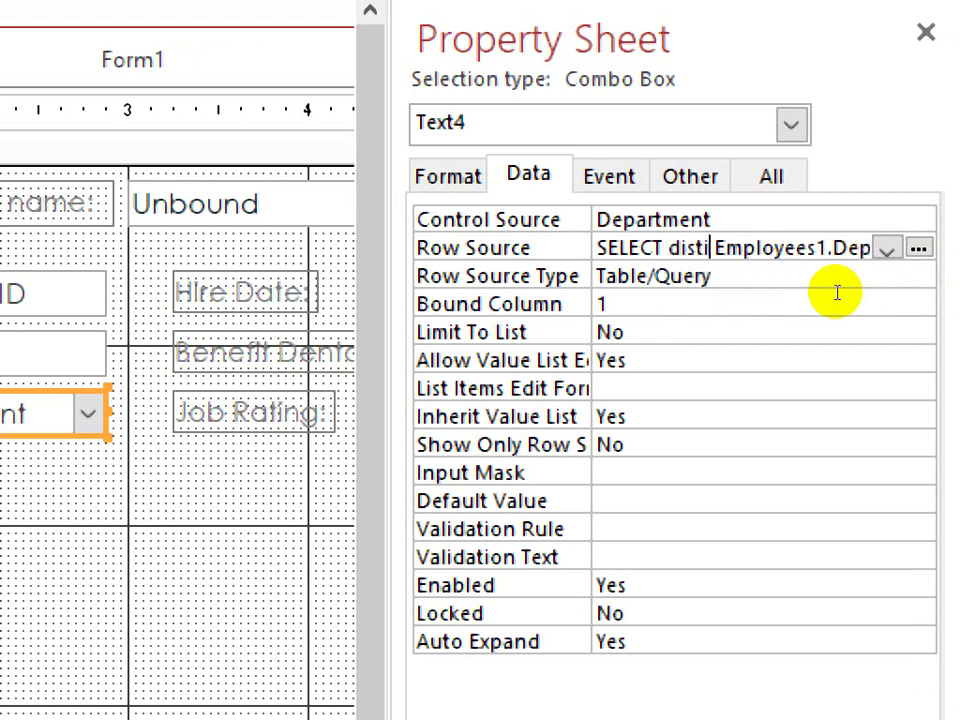
pyautogui.write('nct')
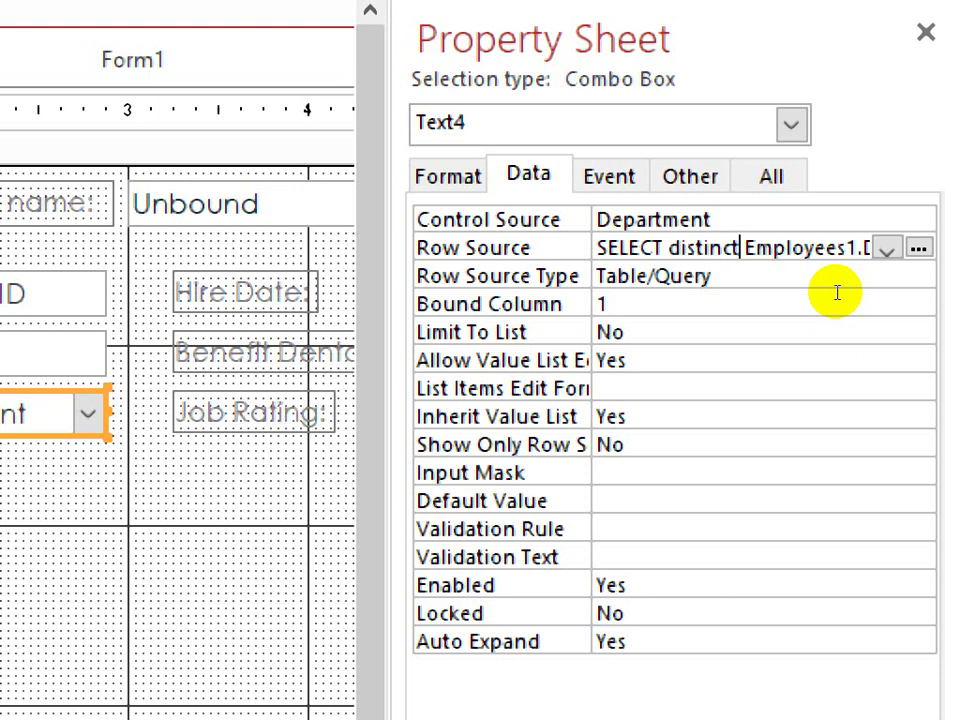
pyautogui.press('BackSpace')
pyautogui.press('BackSpace')
pyautogui.press('BackSpace')
pyautogui.press('BackSpace')
pyautogui.press('BackSpace')
pyautogui.press('BackSpace')
pyautogui.press('BackSpace')
pyautogui.press('BackSpace')
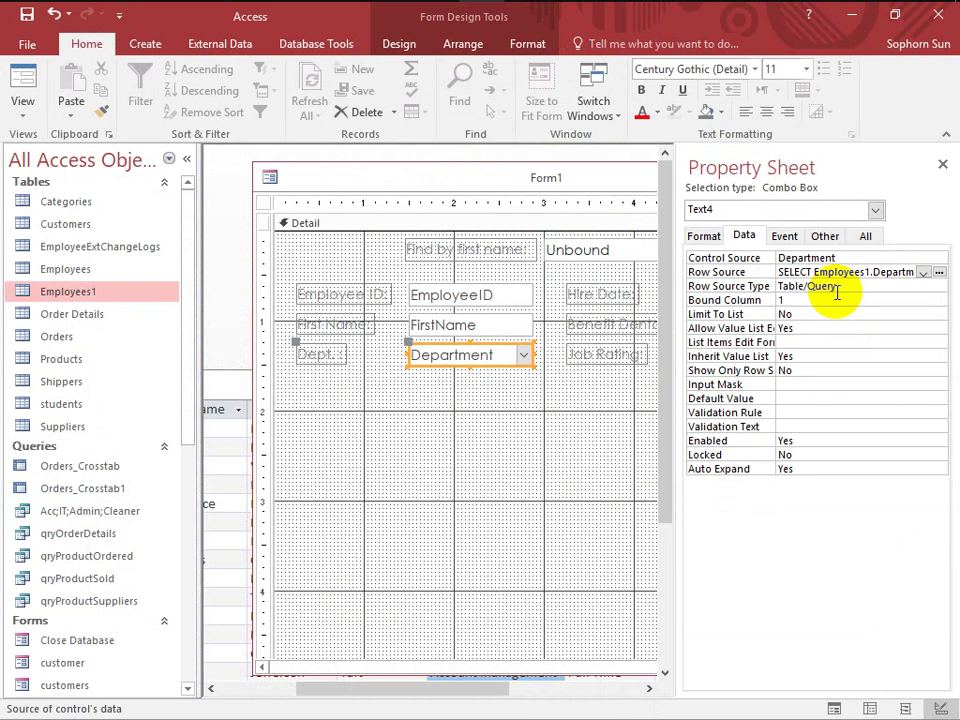
# Save the form under the name Employee List.
pyautogui.click(27, 14)
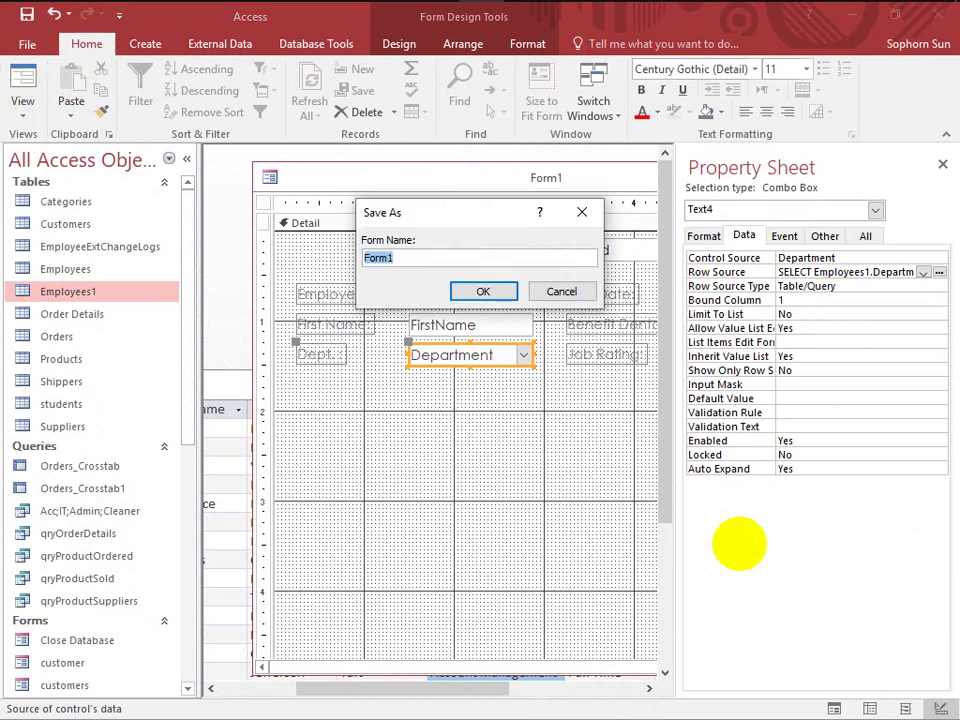
pyautogui.write('custome')
pyautogui.press('BackSpace')
pyautogui.press('BackSpace')
pyautogui.press('BackSpace')
pyautogui.press('BackSpace')
pyautogui.press('BackSpace')
pyautogui.press('BackSpace')
pyautogui.press('BackSpace')
pyautogui.write('Employee')
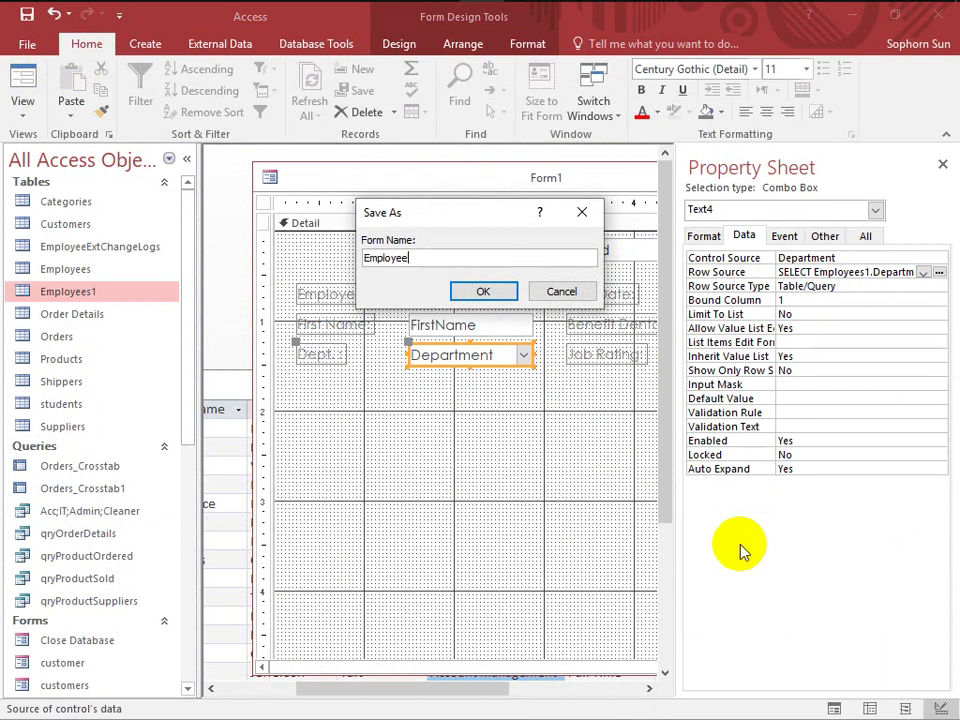
pyautogui.write(' LIst')
pyautogui.press('BackSpace')
pyautogui.press('BackSpace')
pyautogui.press('BackSpace')
pyautogui.write('ist')
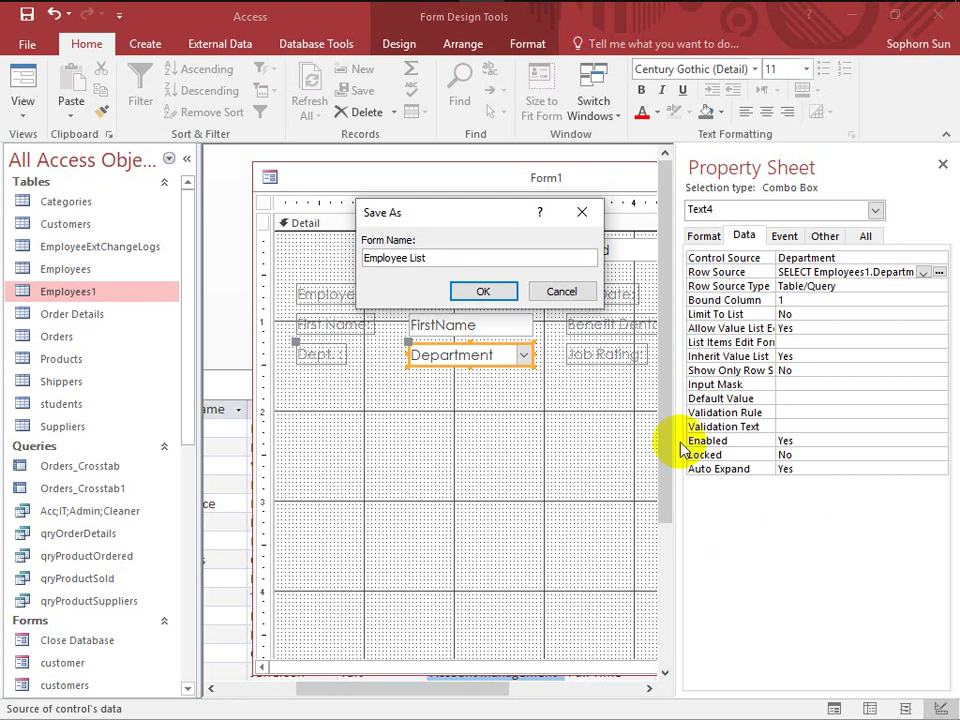
pyautogui.click(488, 291)
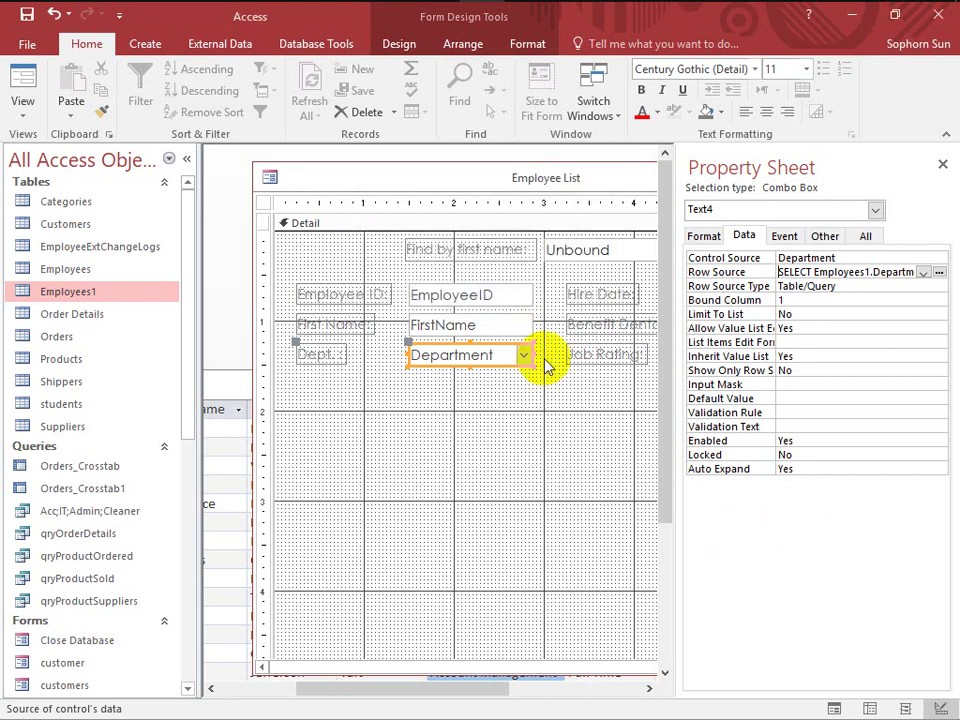
# Switch the form to Form View and check the departments offered in the Dept. combo box.
pyautogui.click(33, 84)
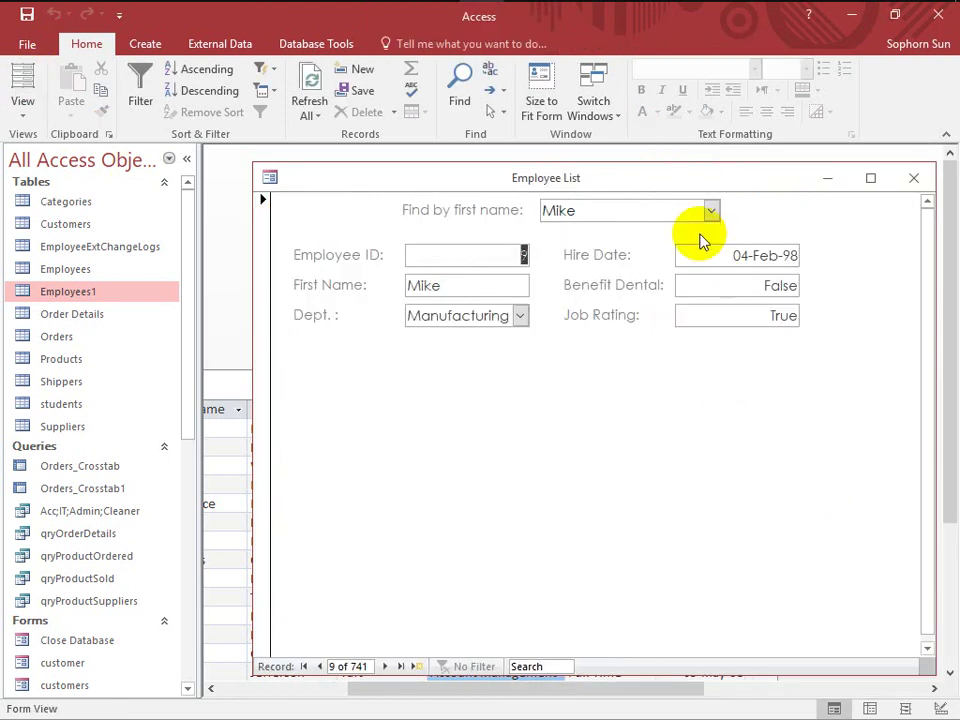
pyautogui.click(519, 316)
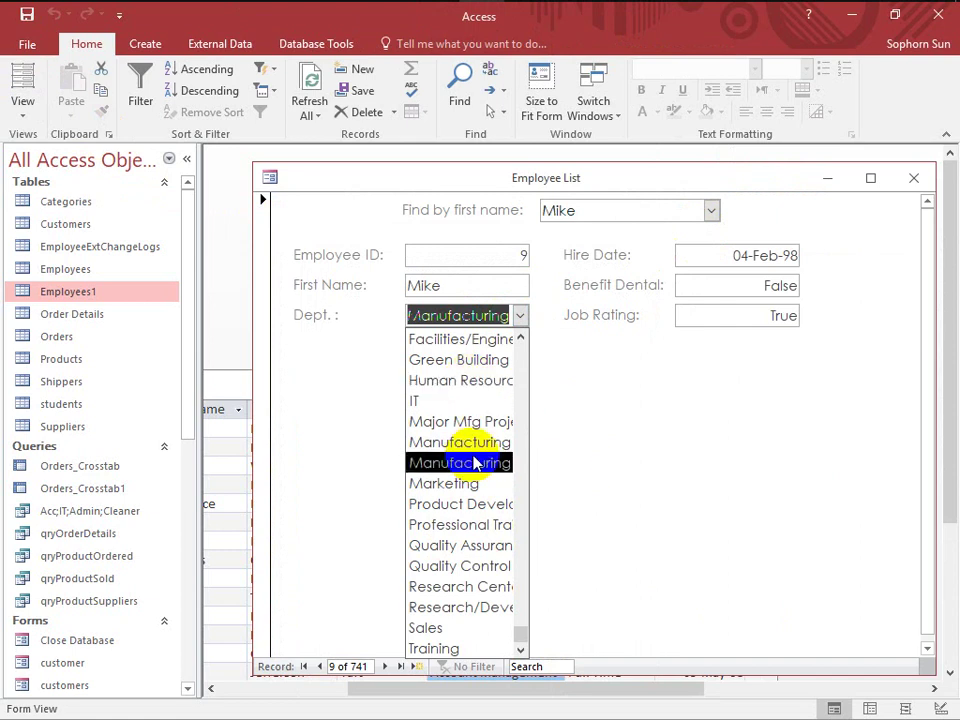
pyautogui.click(622, 444)
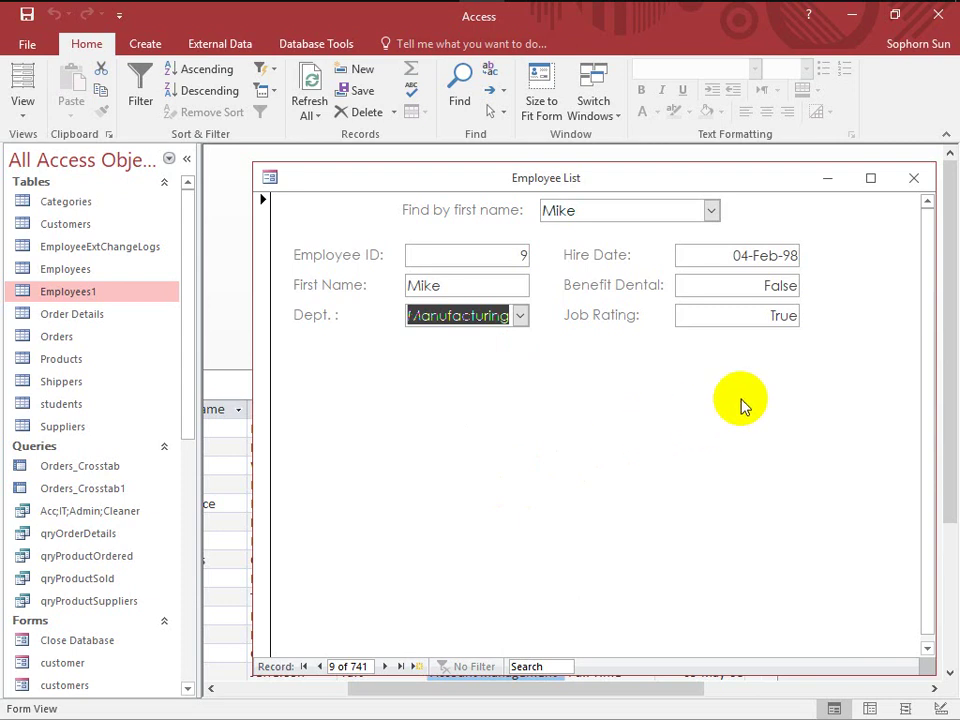
# Select the Benefit Dental field and browse three employee records forward to compare its values.
pyautogui.click(763, 286)
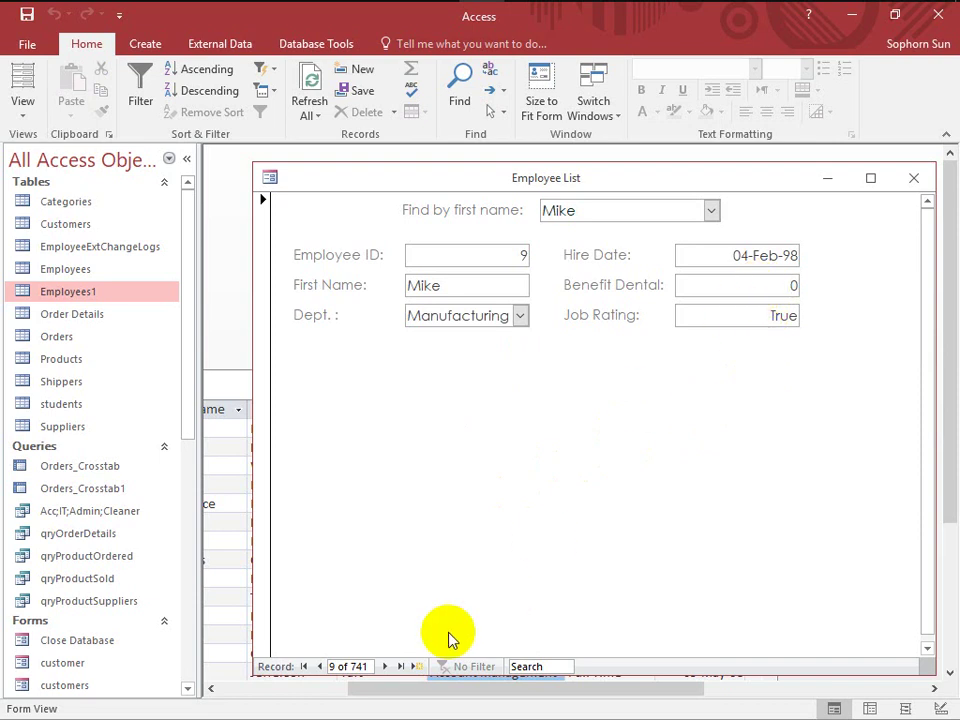
pyautogui.click(385, 666)
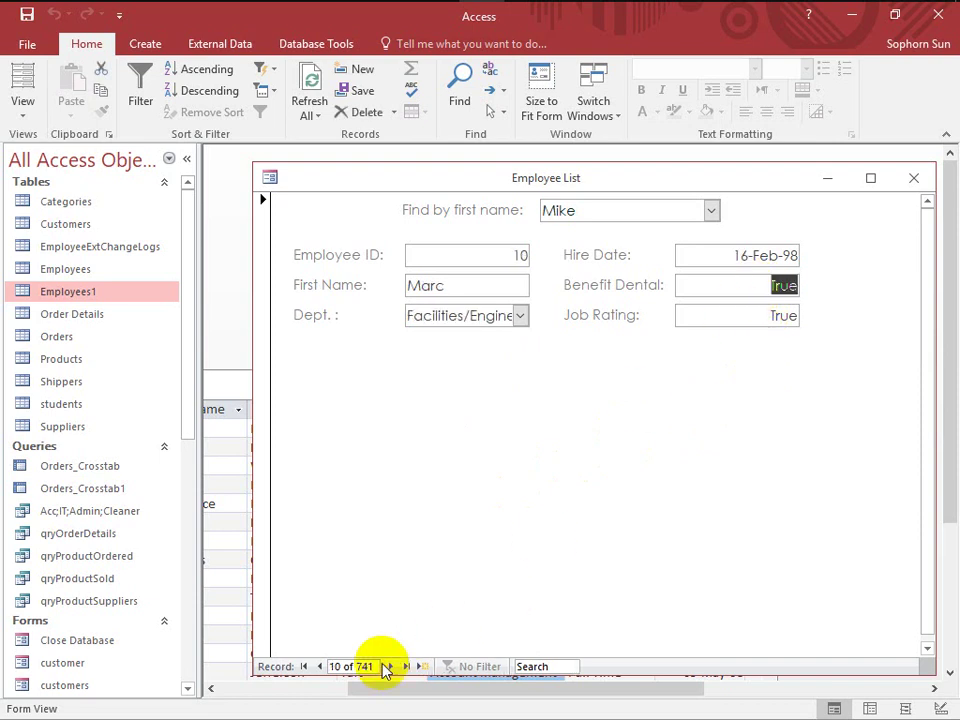
pyautogui.click(387, 666)
pyautogui.click(387, 666)
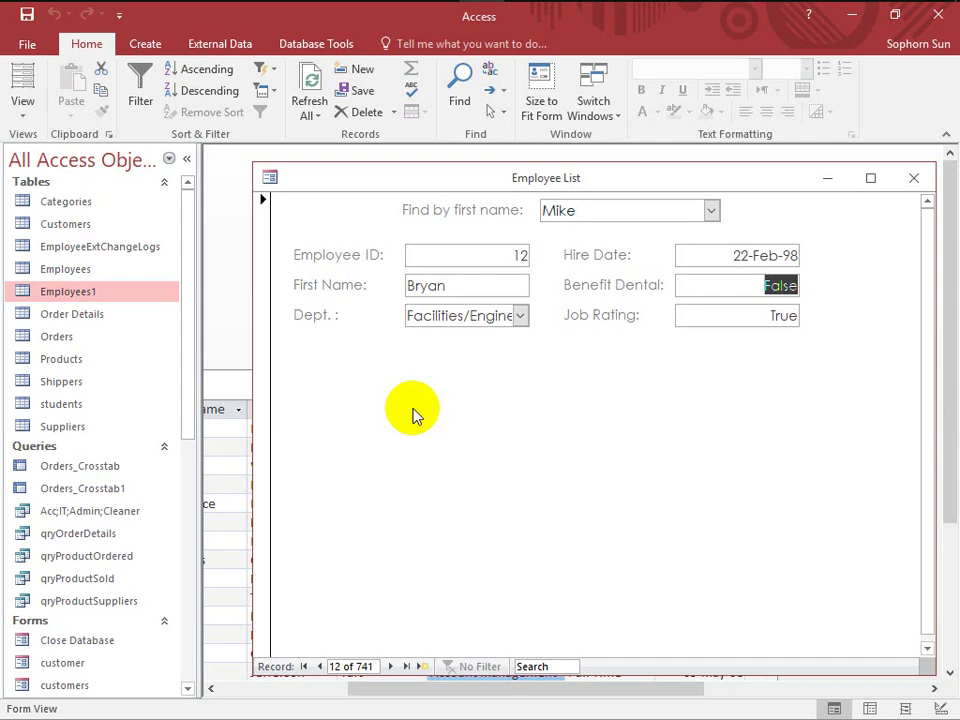
# Return to Design View and draw a rectangle control below the Dept. field, about 2.3 wide and 1.4 high on the rulers.
pyautogui.rightClick(557, 350)
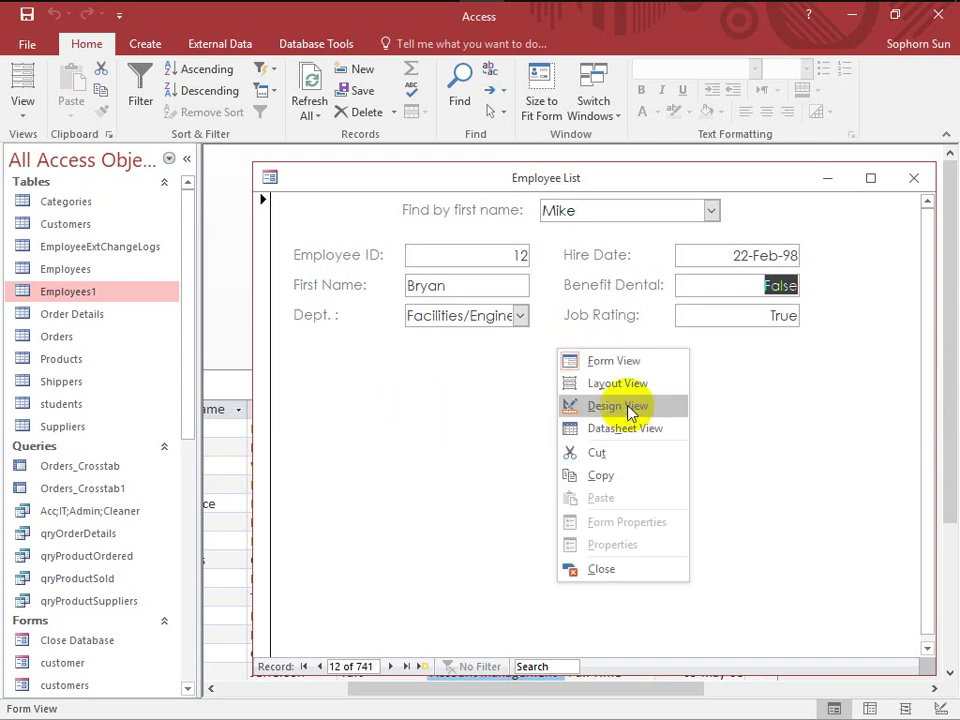
pyautogui.click(627, 406)
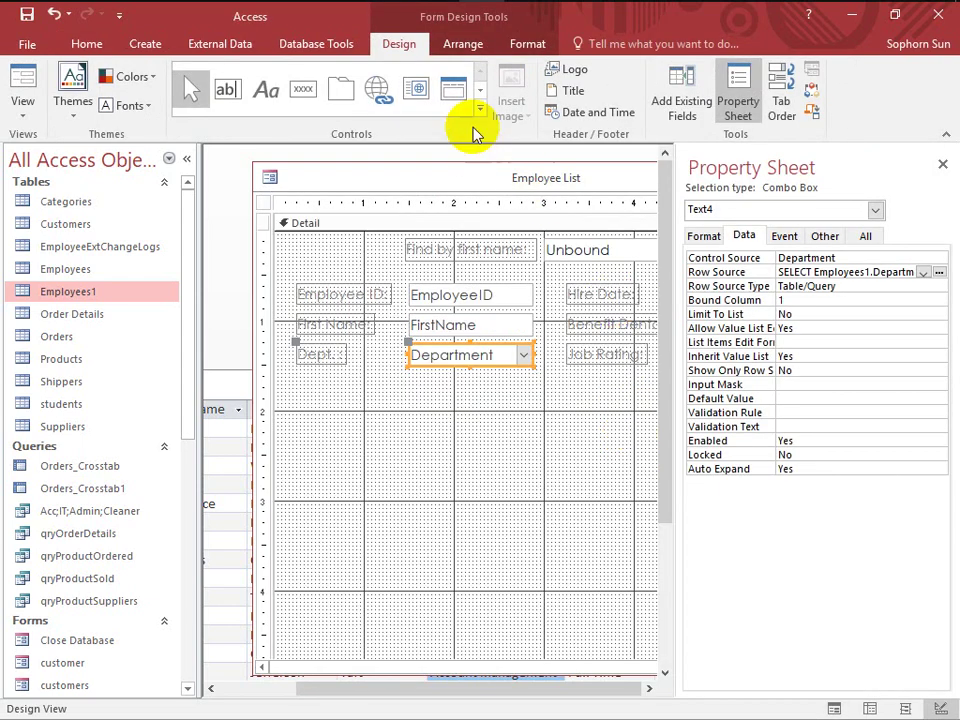
pyautogui.click(480, 110)
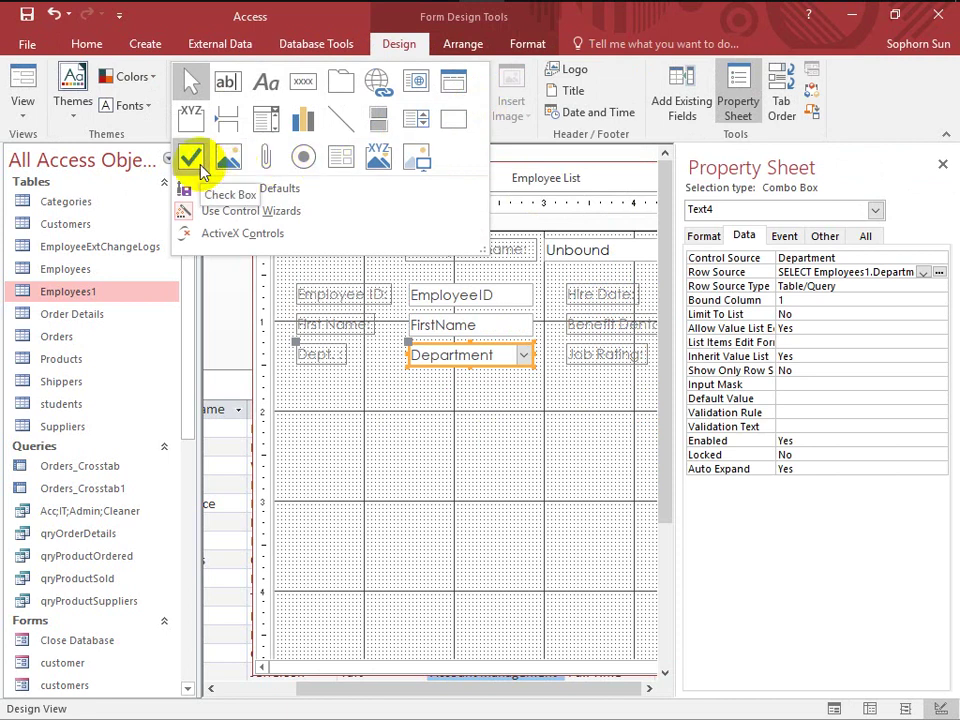
pyautogui.click(467, 122)
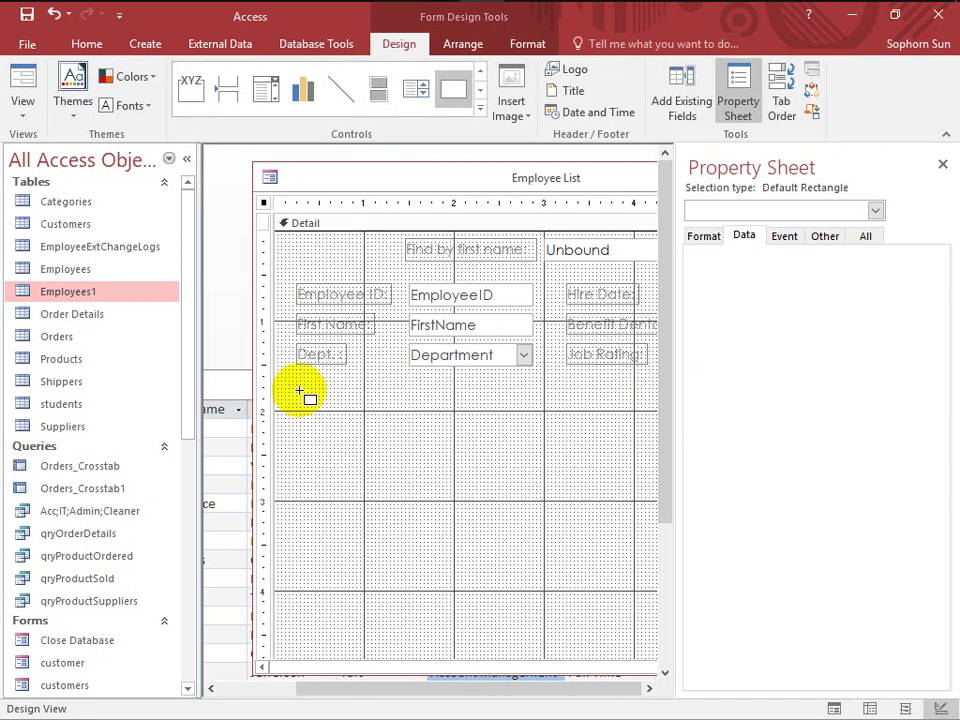
pyautogui.moveTo(300, 397); pyautogui.dragTo(504, 523)
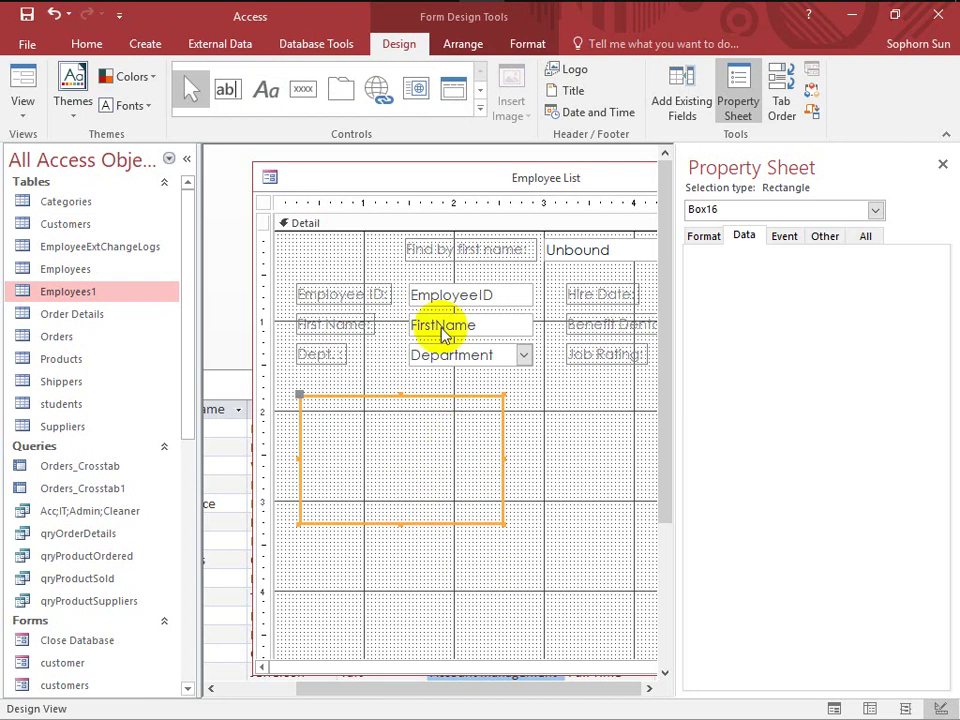
# Place three check box controls stacked vertically inside the rectangle below the Dept. field.
pyautogui.click(479, 110)
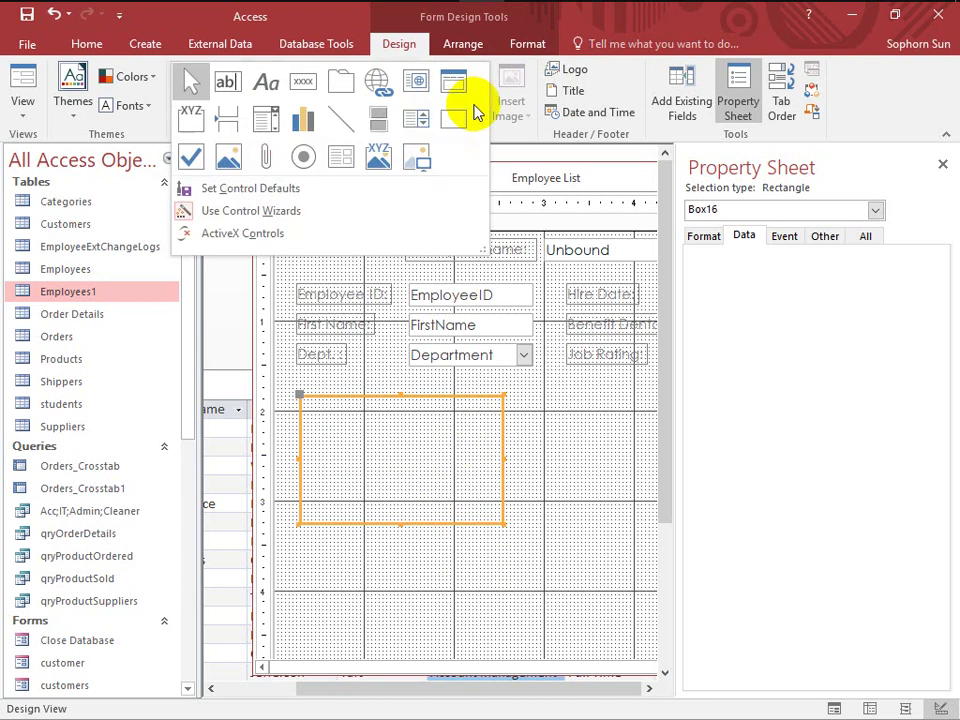
pyautogui.click(190, 160)
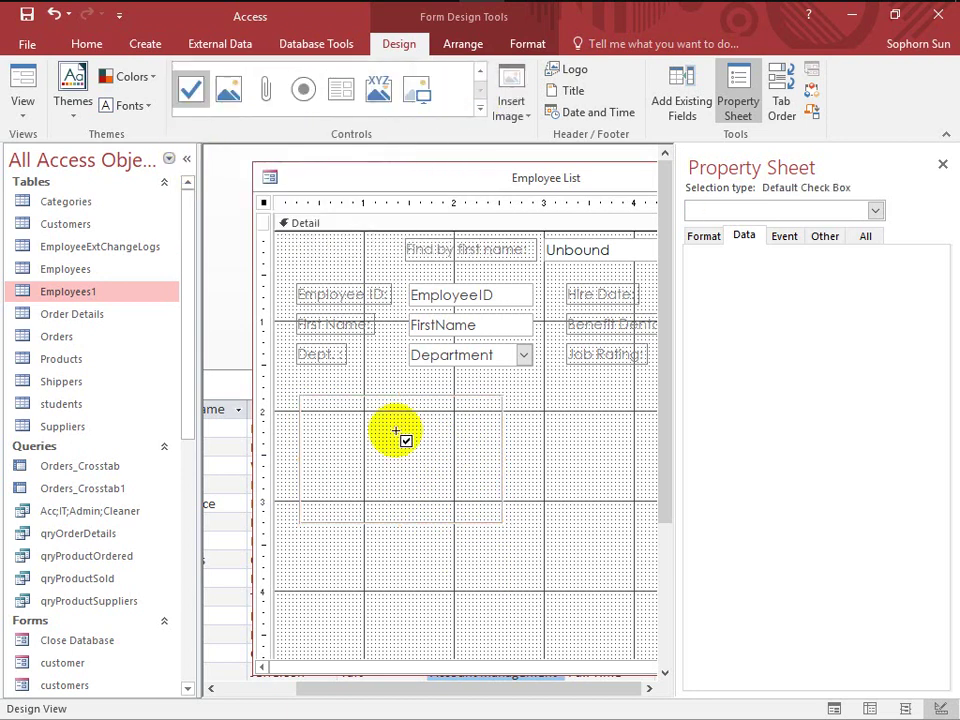
pyautogui.click(332, 428)
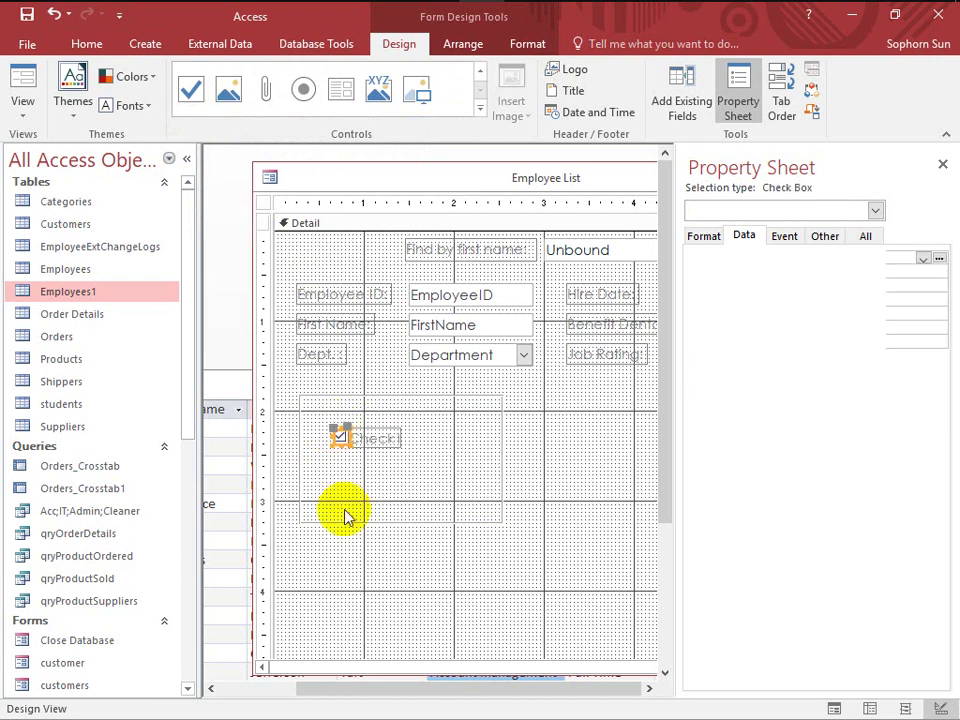
pyautogui.click(480, 112)
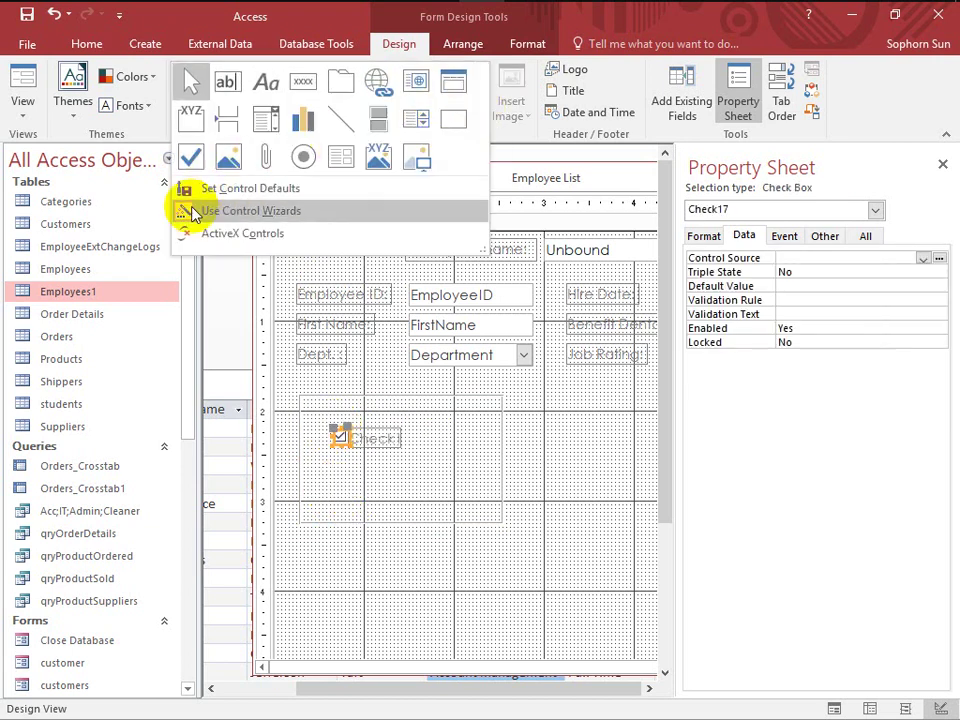
pyautogui.click(191, 156)
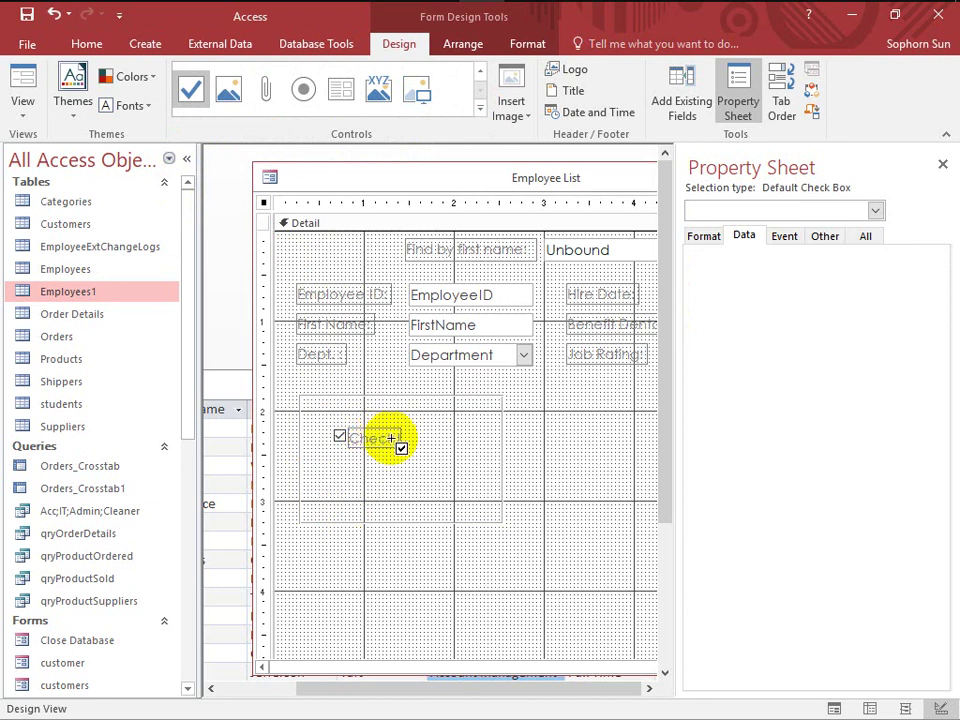
pyautogui.click(341, 466)
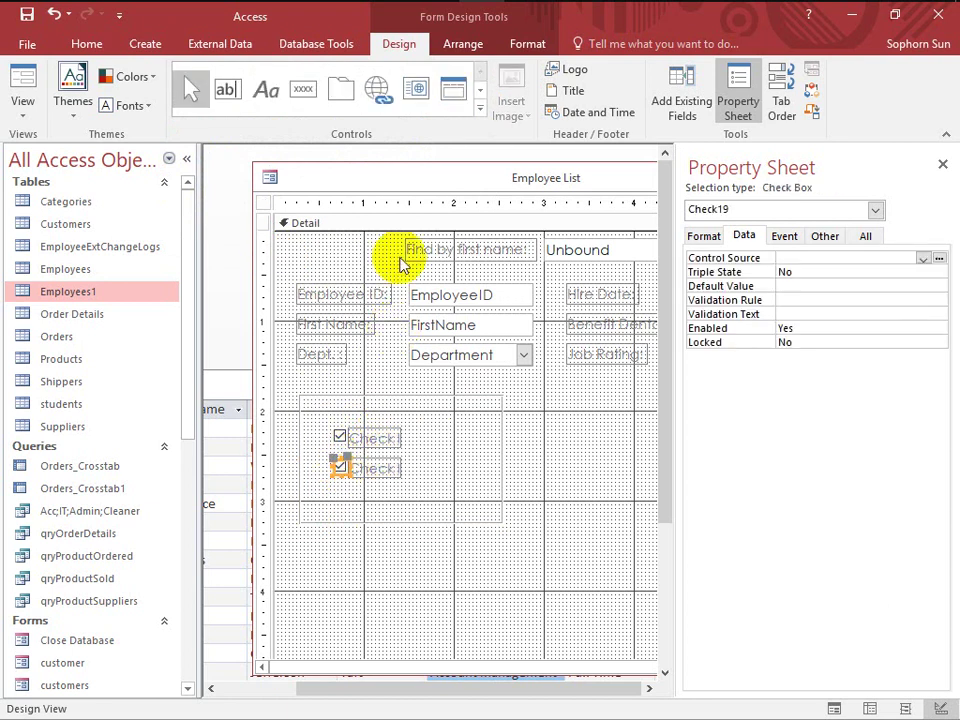
pyautogui.click(480, 110)
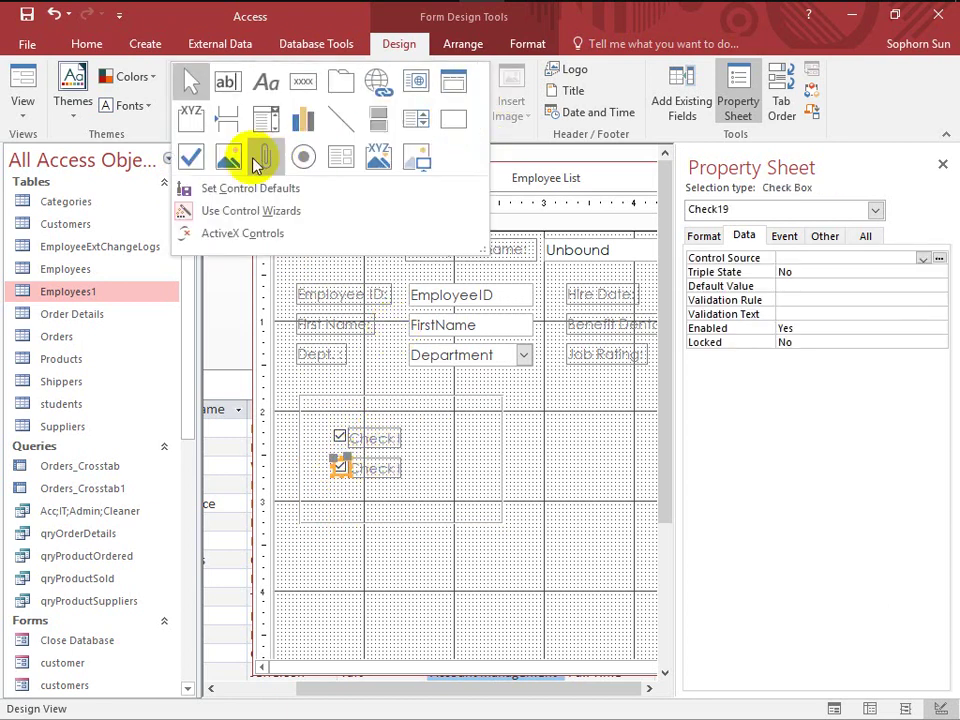
pyautogui.click(190, 158)
pyautogui.click(343, 494)
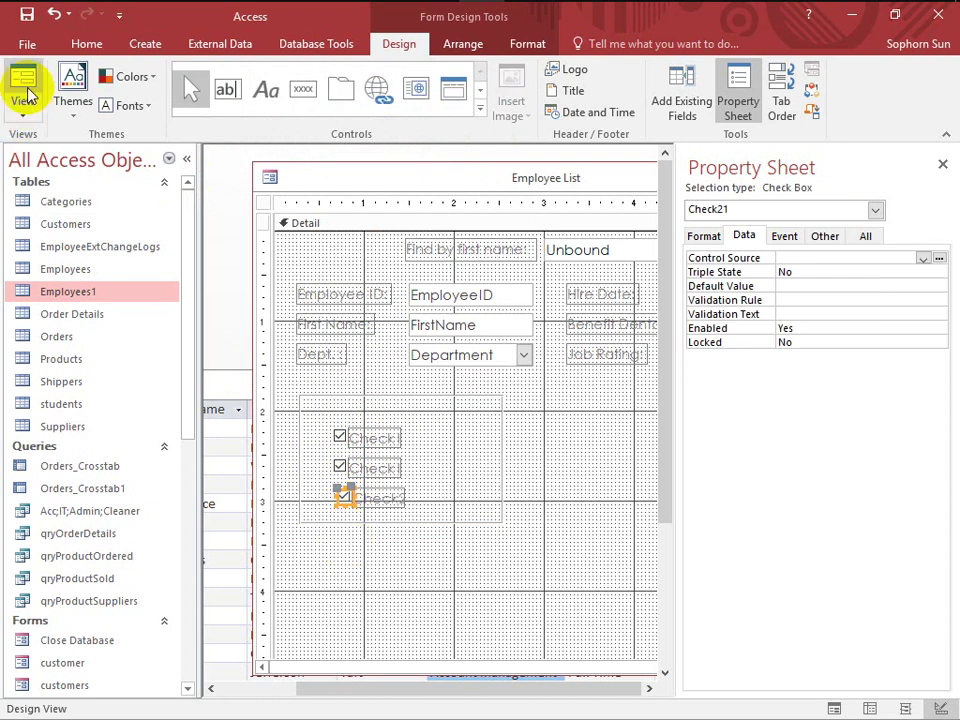
# Move the third check box so it lines up vertically with the two check boxes above it.
pyautogui.click(474, 482)
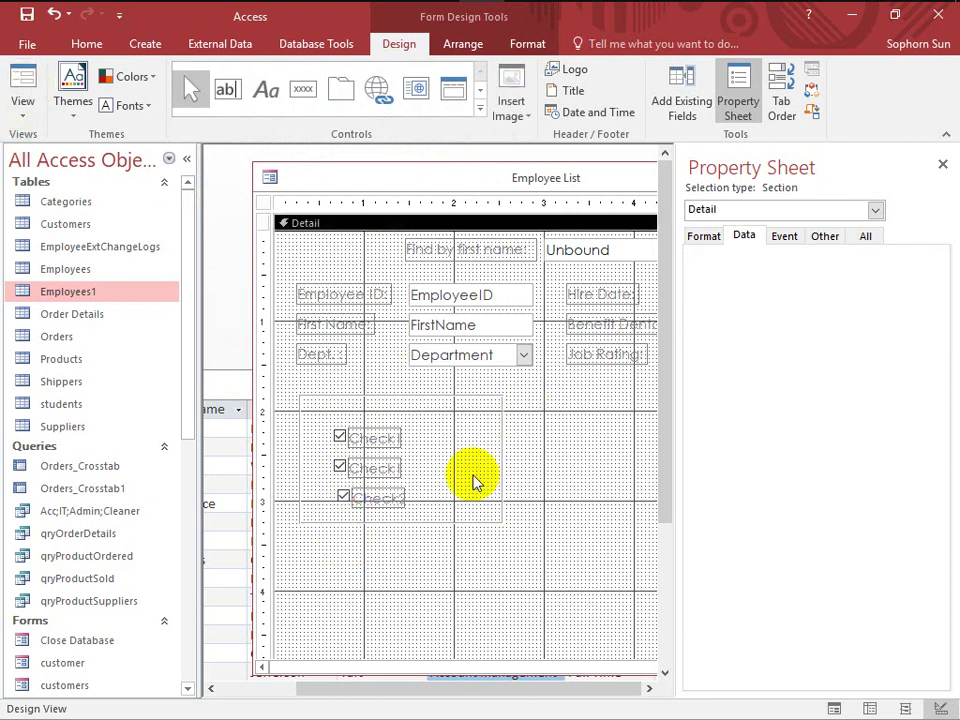
pyautogui.click(345, 496)
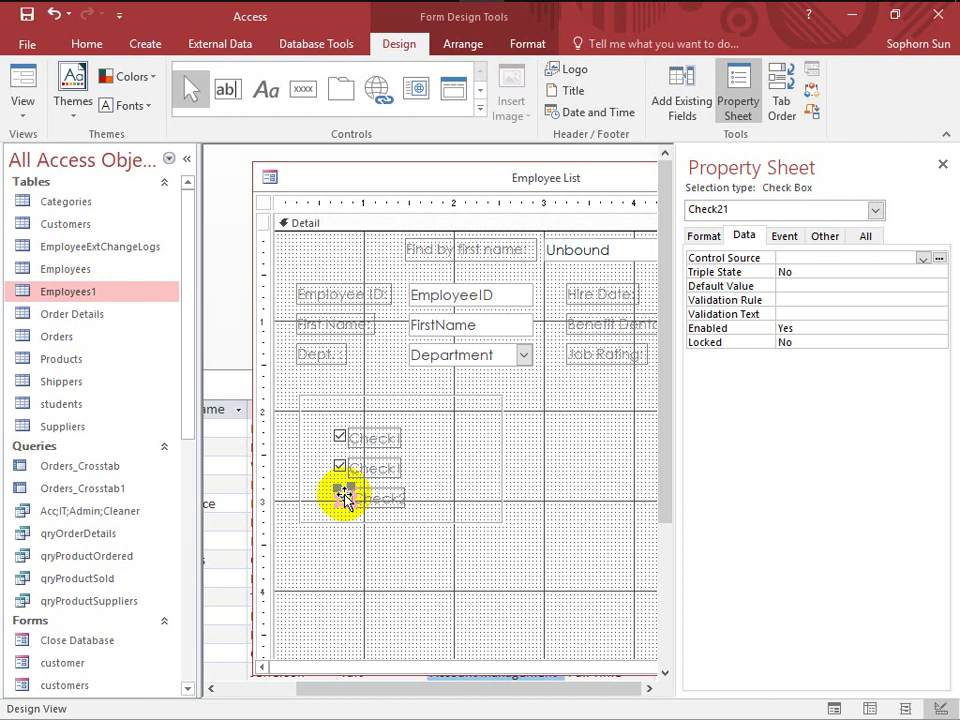
pyautogui.moveTo(345, 496); pyautogui.dragTo(344, 493)
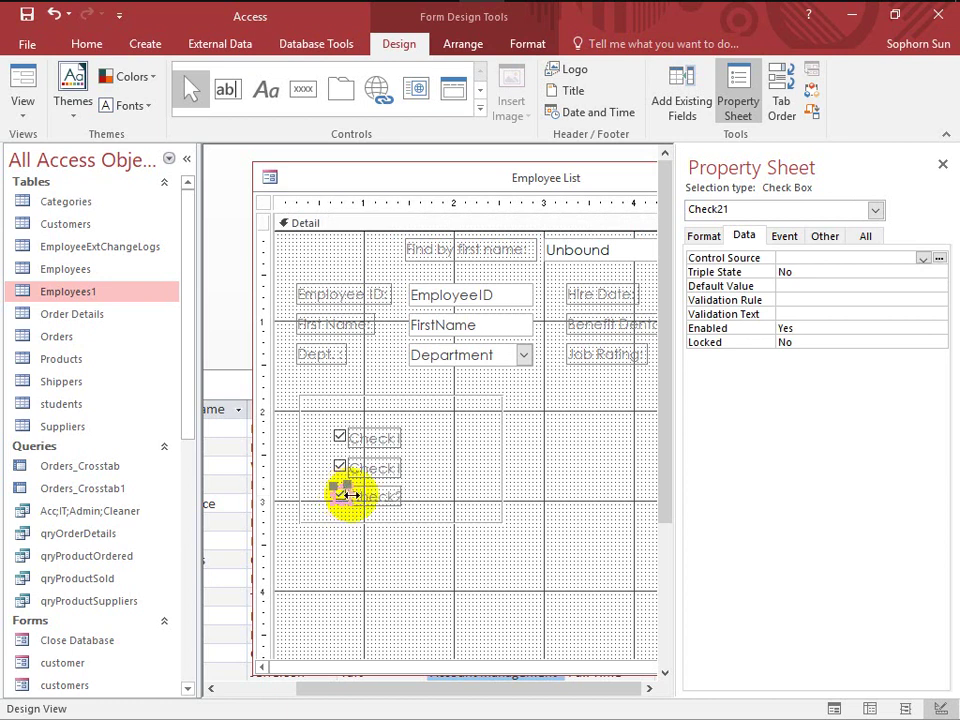
# Bind the first check box in the rectangle to the BenefitDental field.
pyautogui.click(342, 434)
pyautogui.click(375, 437)
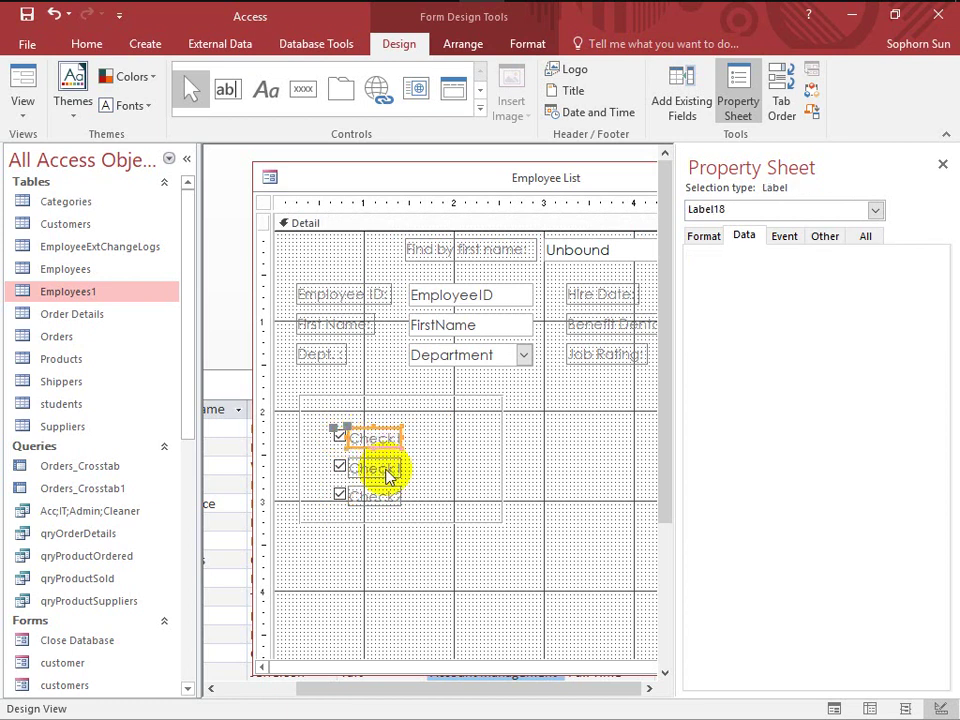
pyautogui.click(342, 438)
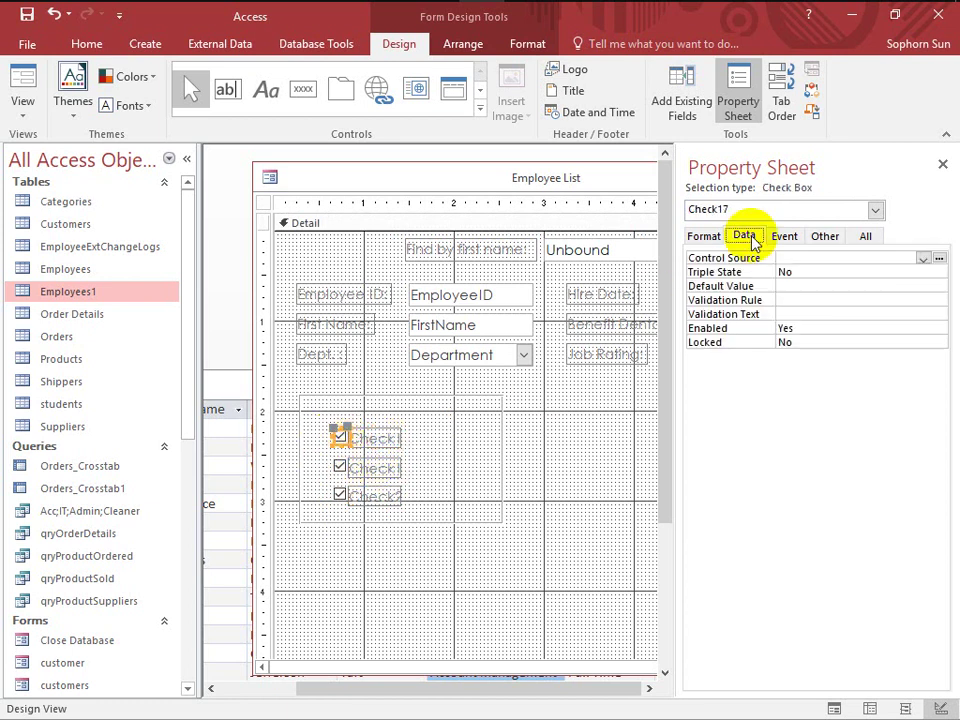
pyautogui.click(748, 88)
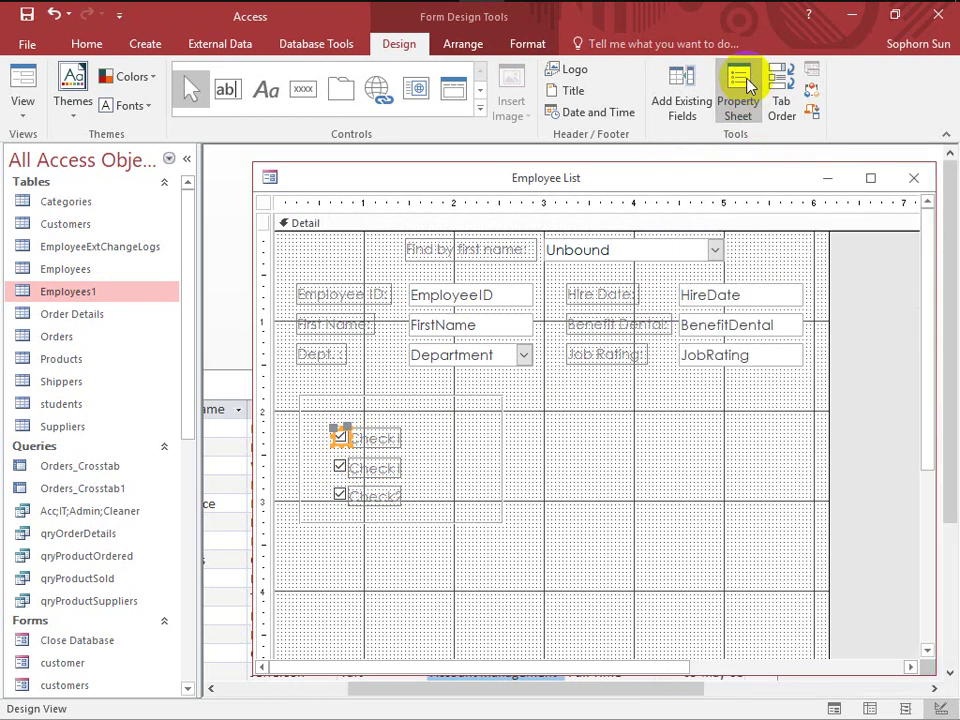
pyautogui.click(748, 88)
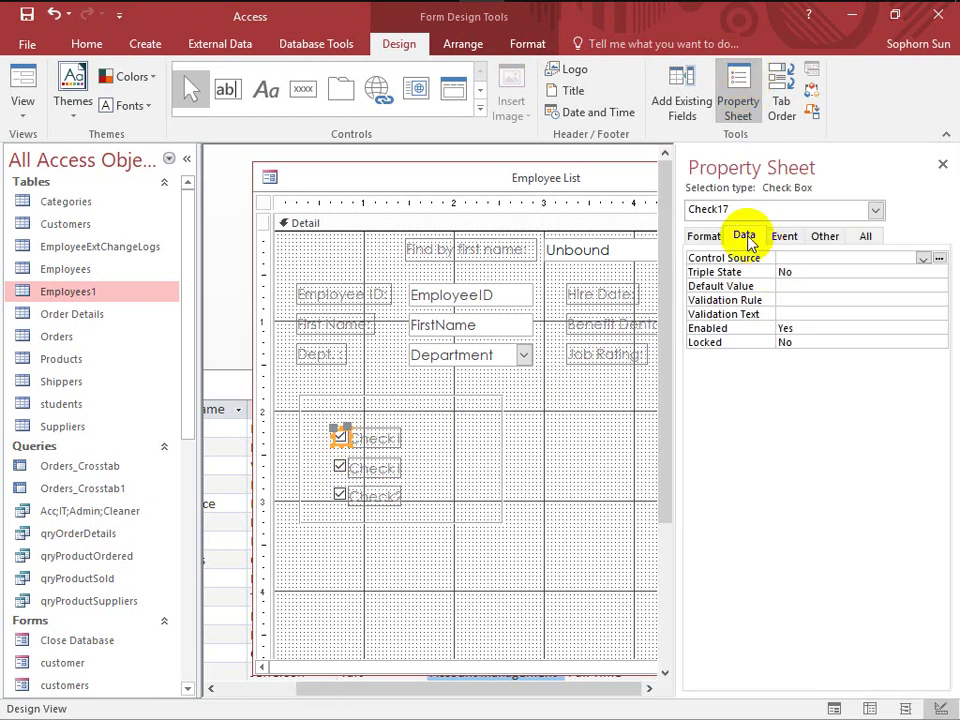
pyautogui.click(922, 258)
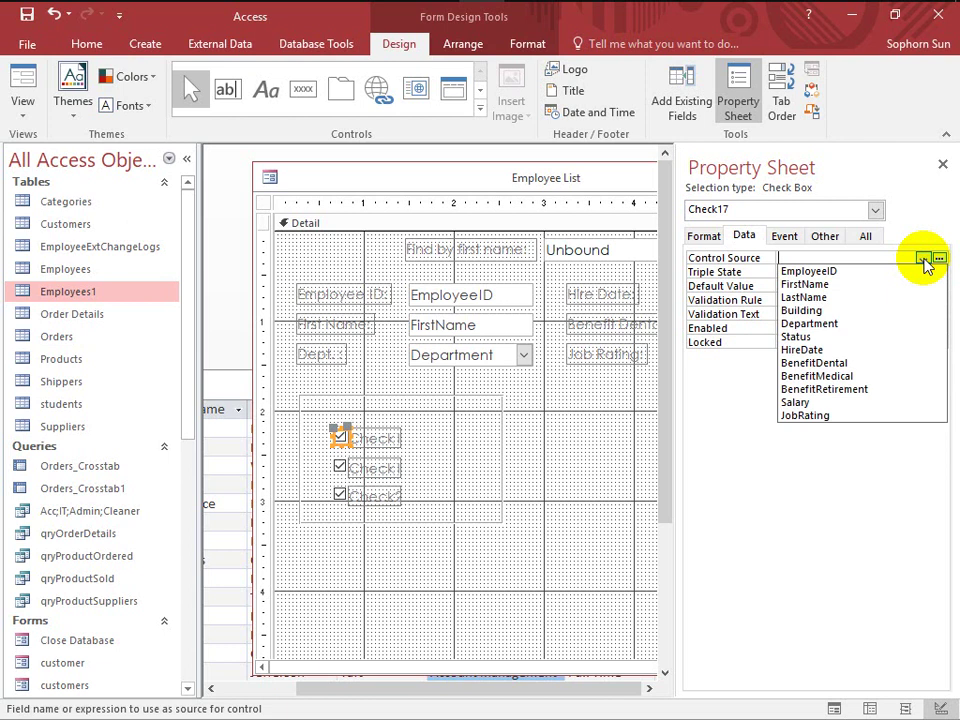
pyautogui.click(849, 365)
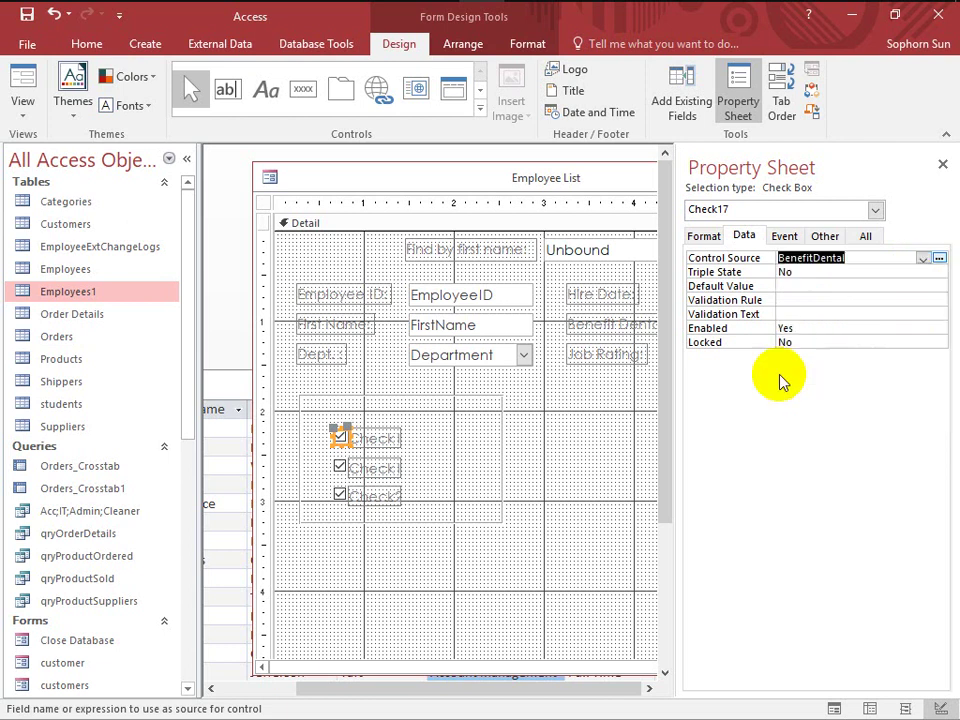
# Bind the second check box to the BenefitMedical field and the third to BenefitRetirement.
pyautogui.click(340, 467)
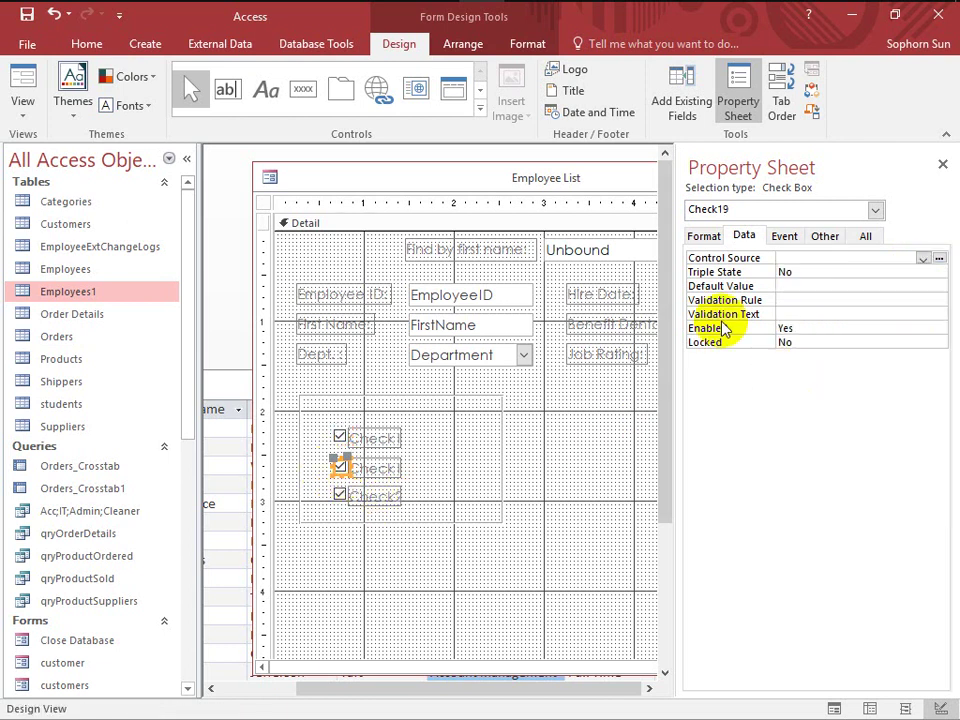
pyautogui.click(922, 258)
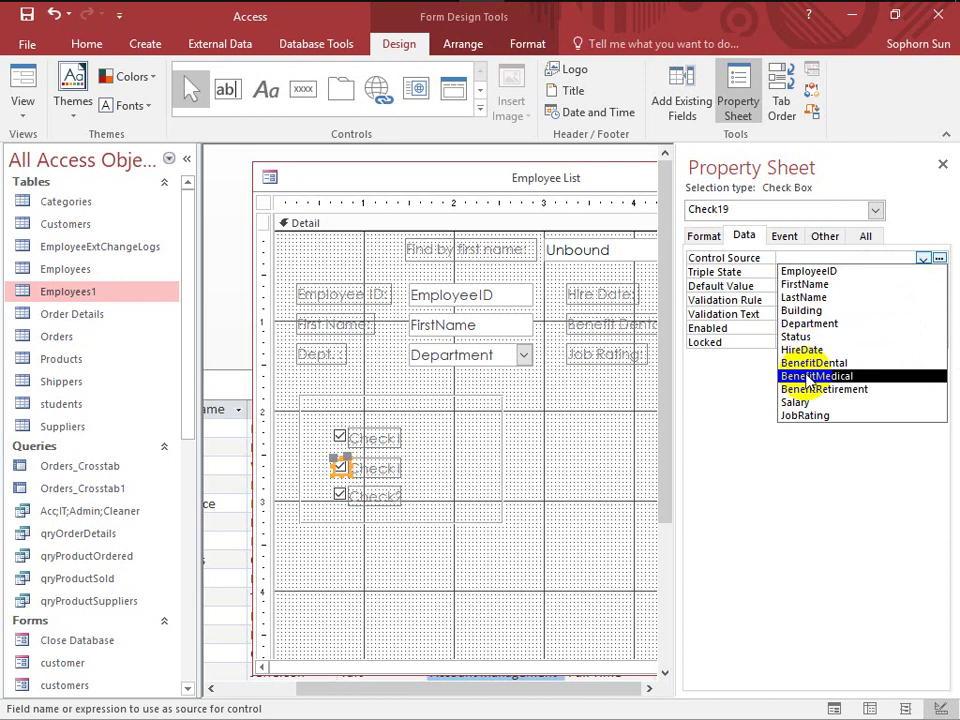
pyautogui.click(808, 376)
pyautogui.click(340, 495)
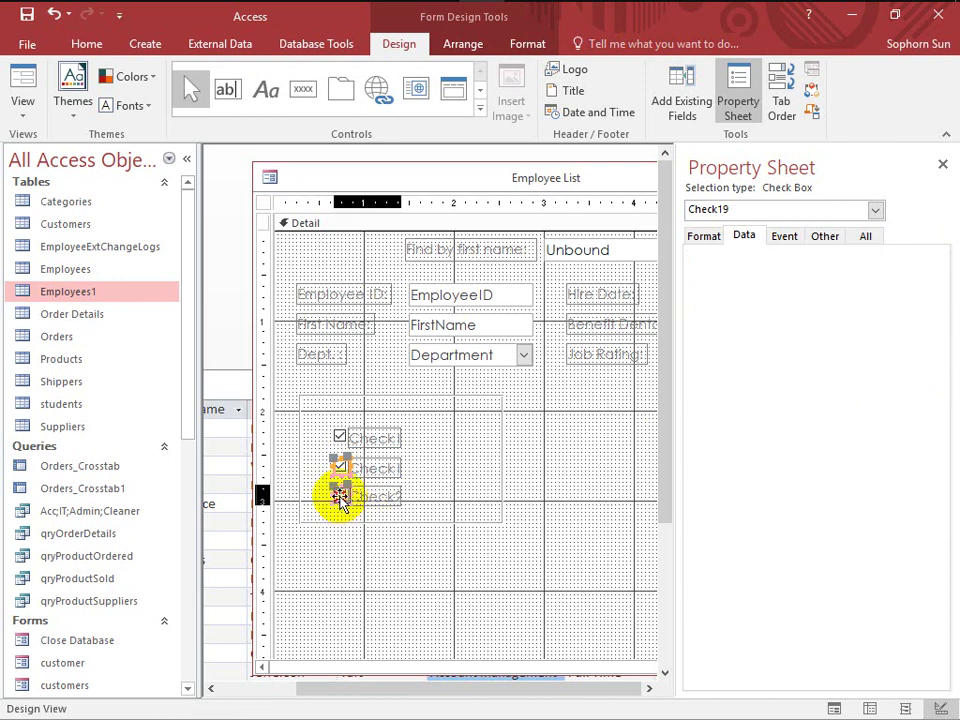
pyautogui.click(923, 258)
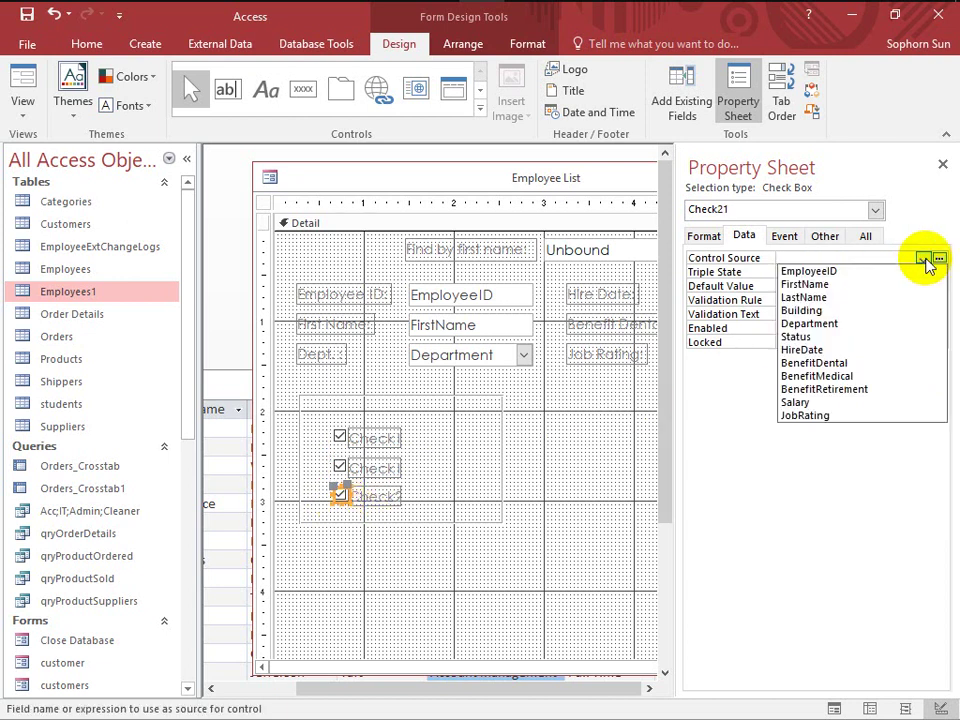
pyautogui.click(795, 389)
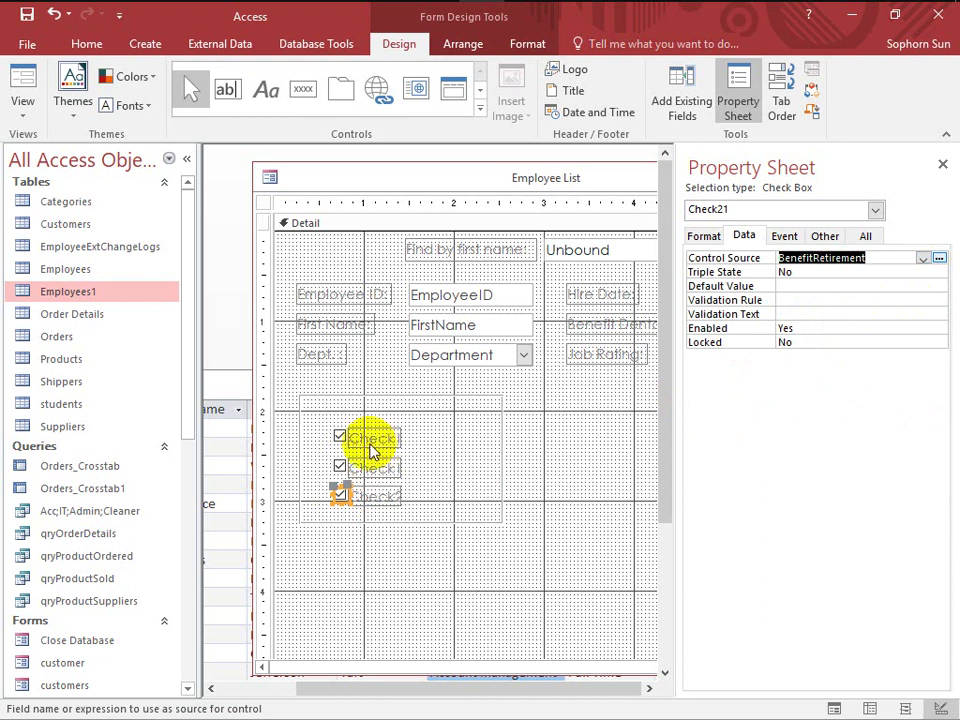
# Change the first check box's label to Dental and the second check box's label to Medical.
pyautogui.click(380, 437)
pyautogui.click(383, 437)
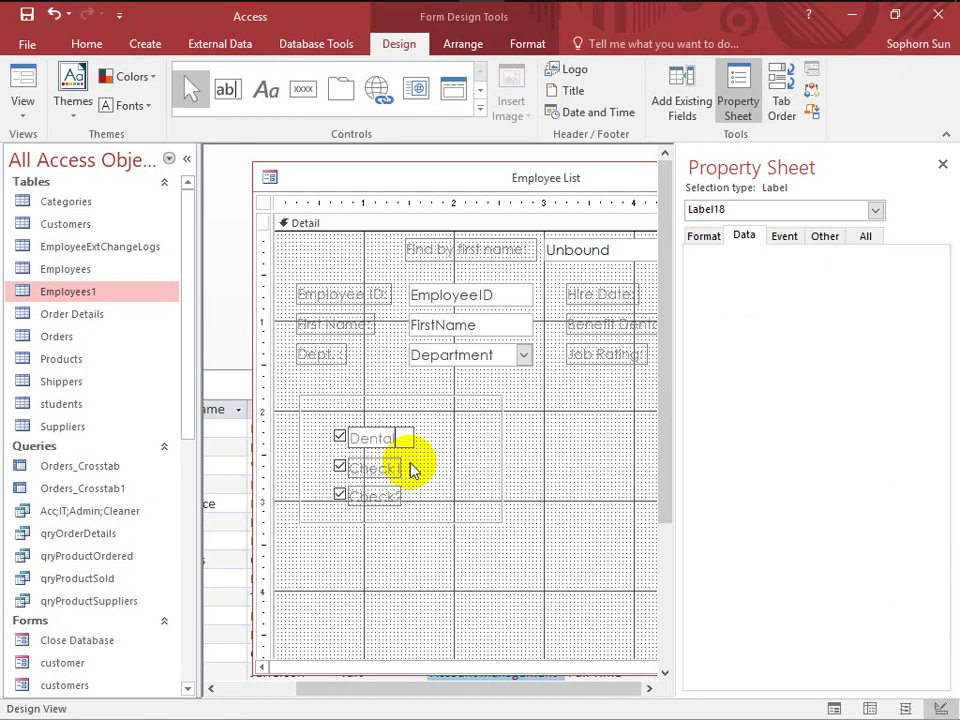
pyautogui.click(390, 470)
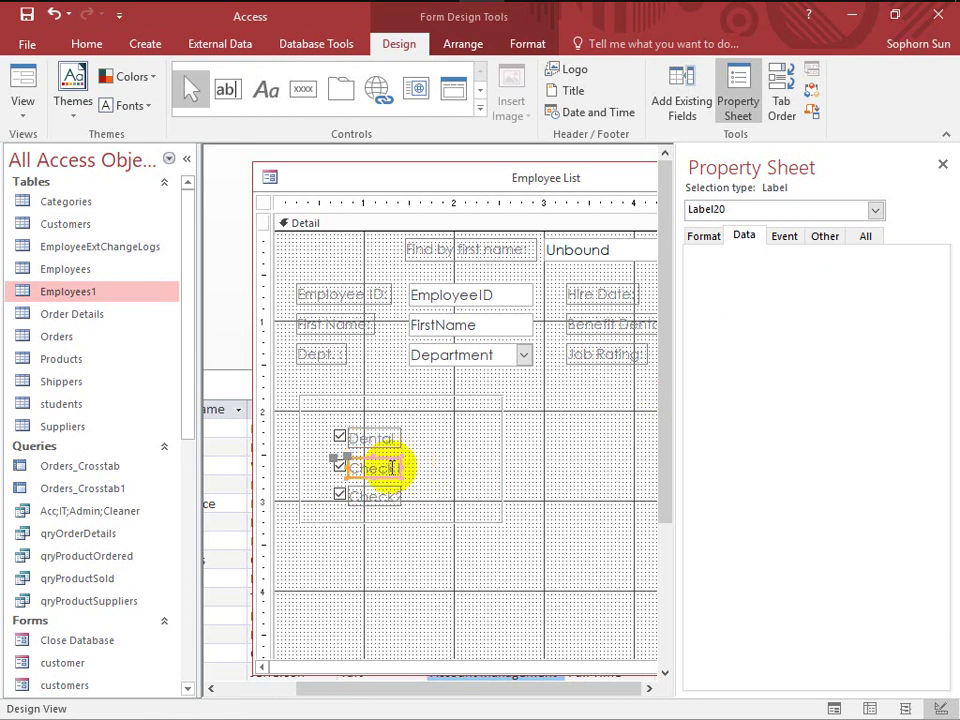
pyautogui.click(390, 467)
pyautogui.press('BackSpace')
pyautogui.press('BackSpace')
pyautogui.press('BackSpace')
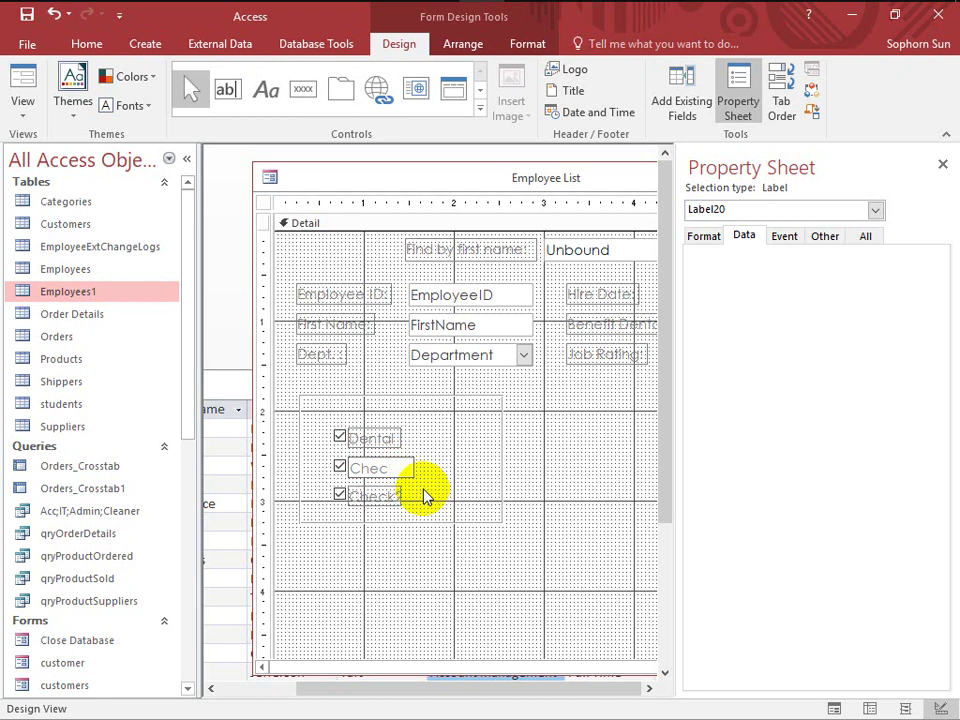
pyautogui.press('BackSpace')
pyautogui.press('BackSpace')
pyautogui.press('BackSpace')
pyautogui.press('BackSpace')
pyautogui.write('Medical')
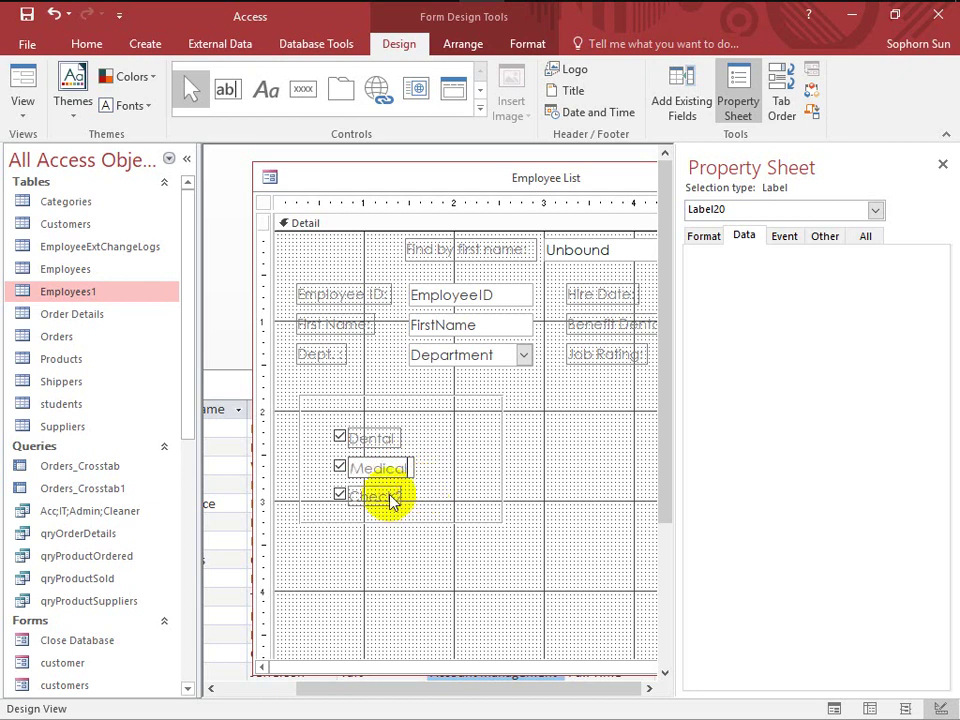
# Change the third check box's label to Retirement.
pyautogui.click(390, 497)
pyautogui.click(392, 497)
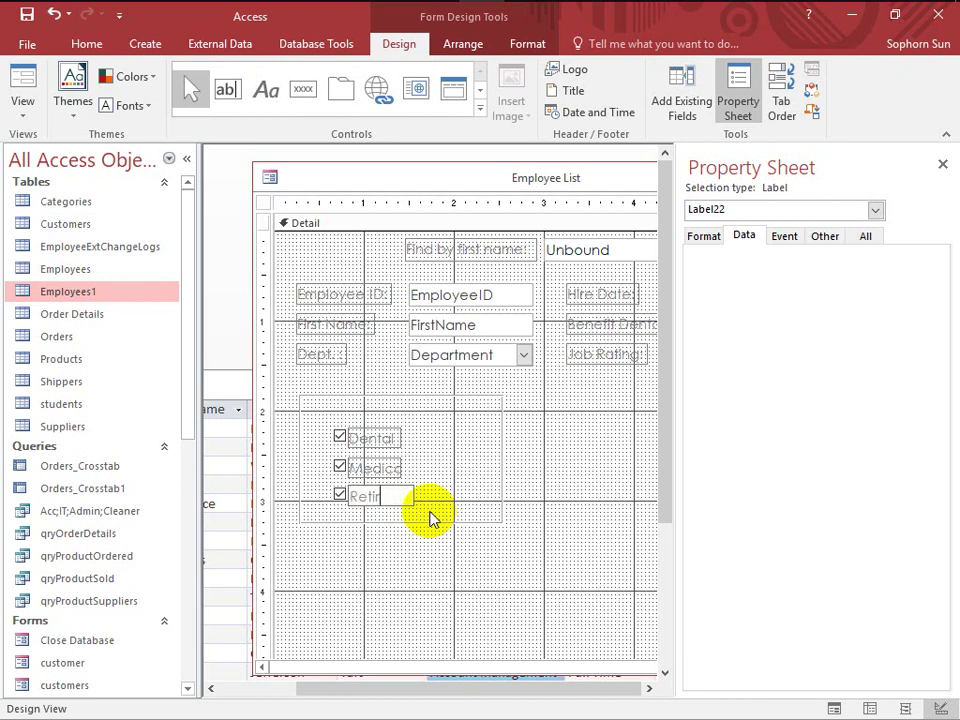
pyautogui.write('Retirement')
pyautogui.press('Return')
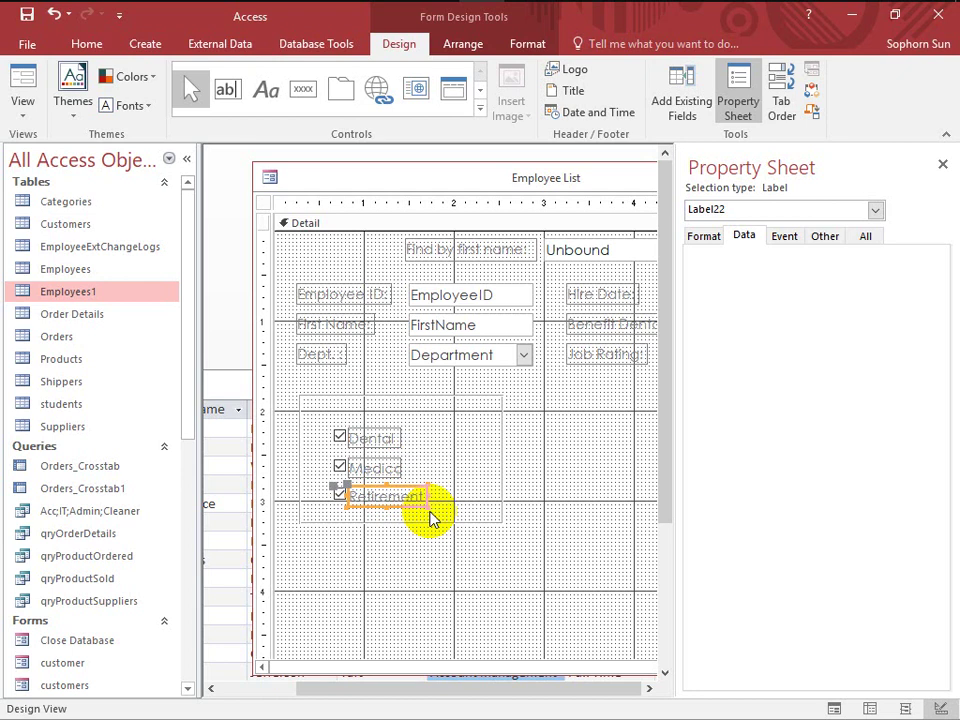
# Add a label reading "Benefits:" over the upper edge of the rectangle around the check boxes.
pyautogui.click(268, 92)
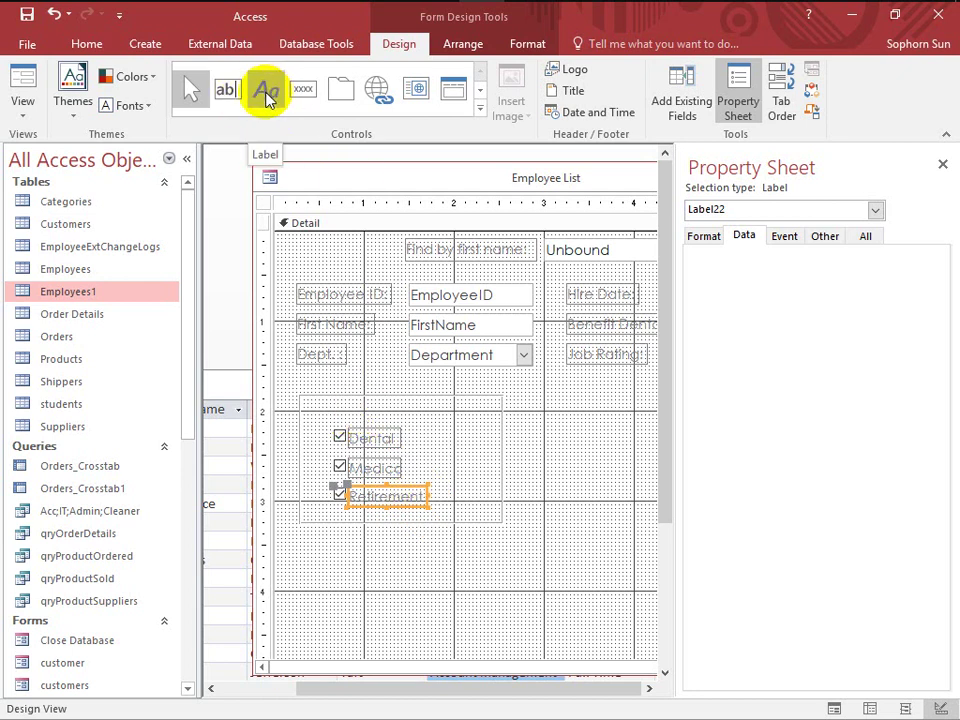
pyautogui.moveTo(322, 381); pyautogui.dragTo(365, 403)
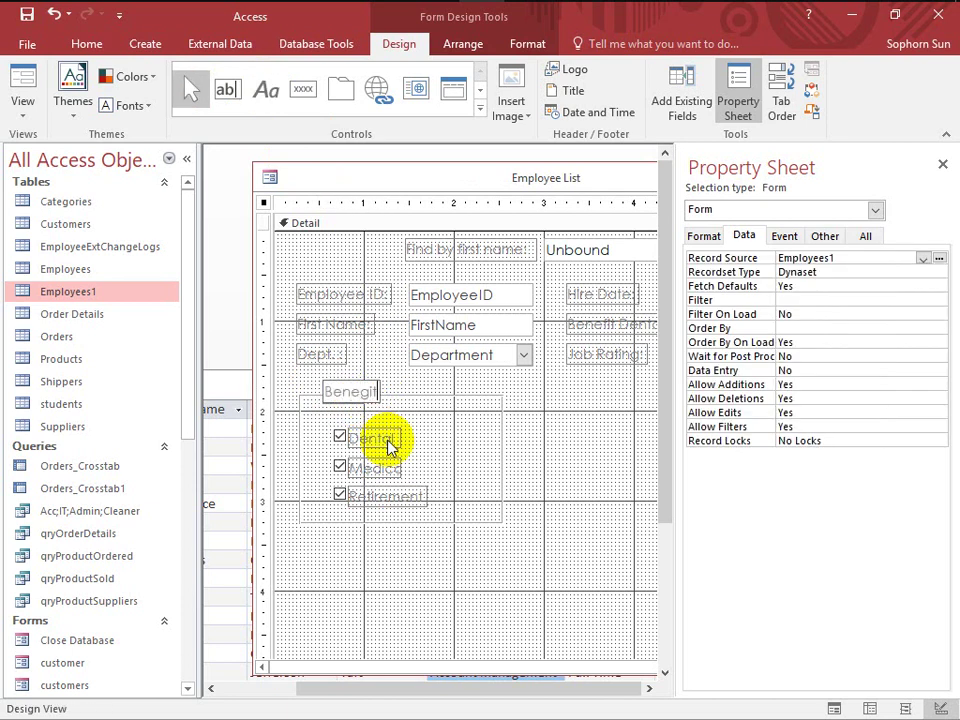
pyautogui.write('Benegi')
pyautogui.press('BackSpace')
pyautogui.press('BackSpace')
pyautogui.write('f')
pyautogui.press('Return')
# Switch the form to Form View and turn on the Dental benefit for the current employee record.
pyautogui.click(25, 100)
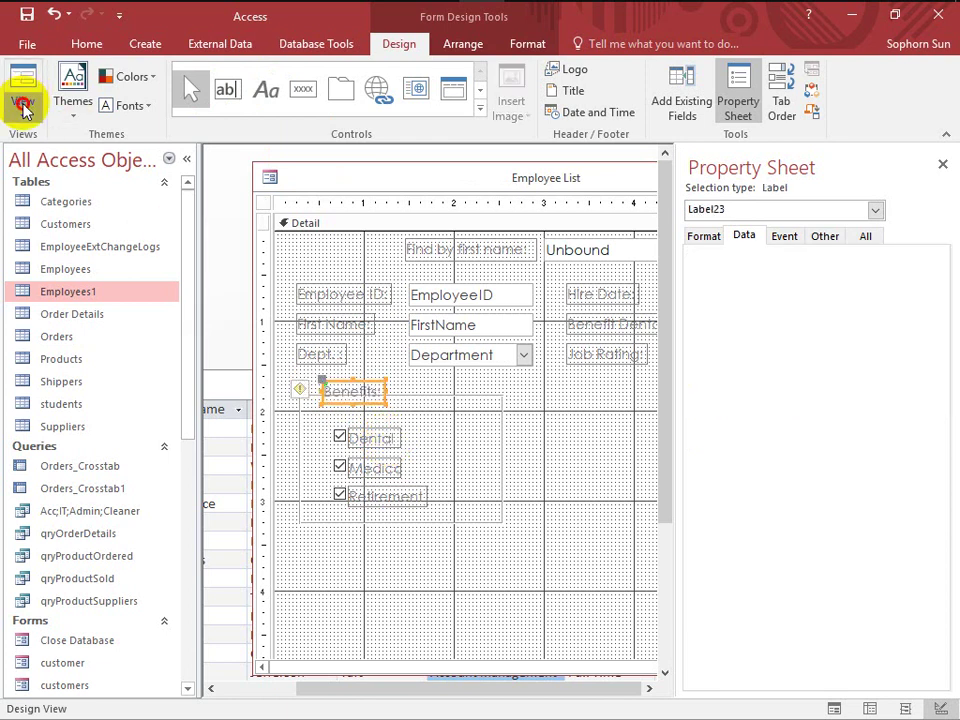
pyautogui.click(55, 140)
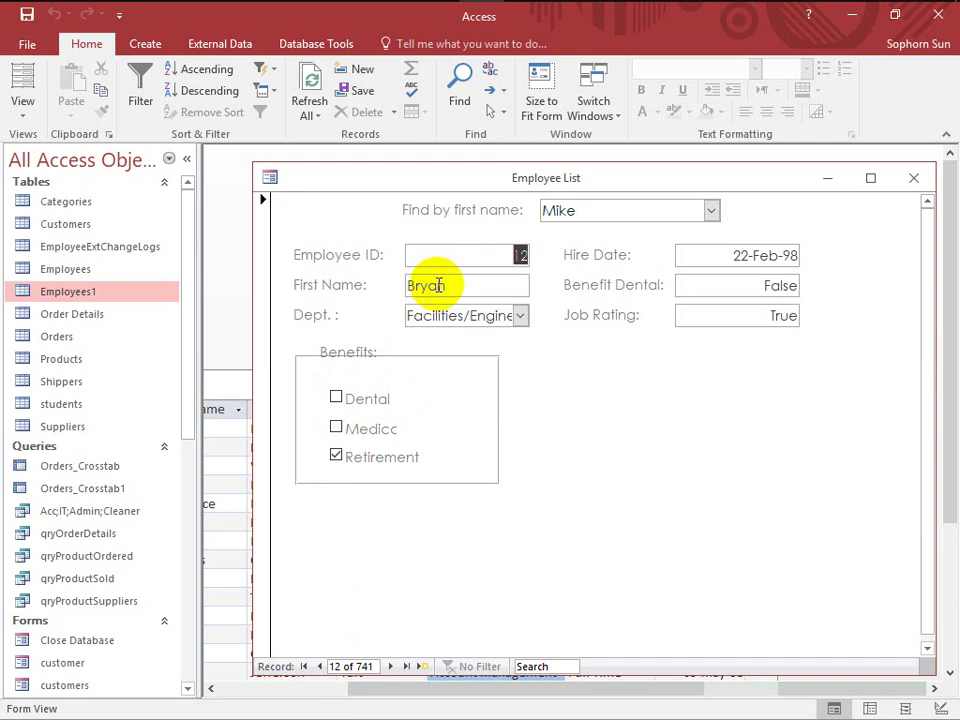
pyautogui.click(336, 398)
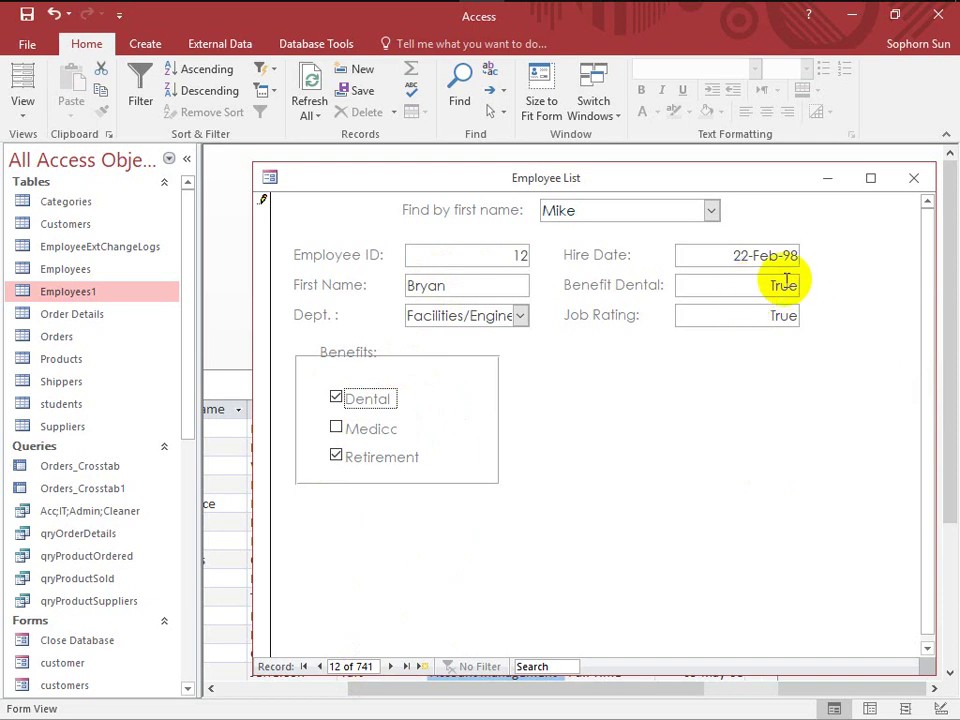
# Browse several employee records forward and back to compare the three benefit check boxes with the Benefit Dental field.
pyautogui.click(391, 666)
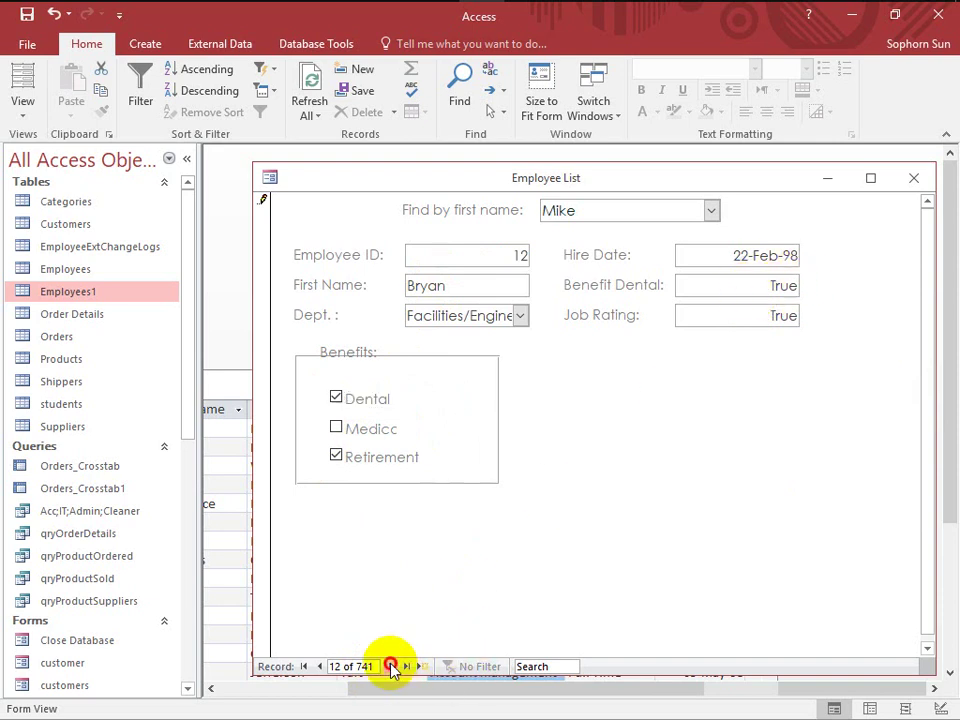
pyautogui.click(391, 666)
pyautogui.click(391, 666)
pyautogui.click(391, 666)
pyautogui.click(391, 666)
pyautogui.click(391, 666)
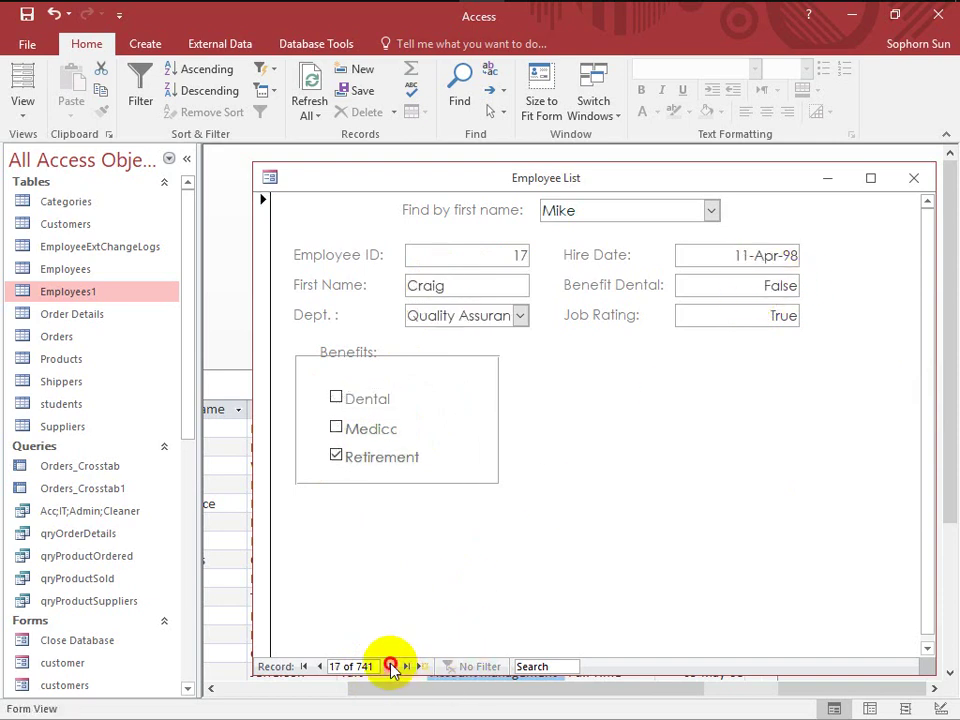
pyautogui.click(391, 666)
pyautogui.click(318, 666)
pyautogui.click(316, 666)
pyautogui.click(316, 666)
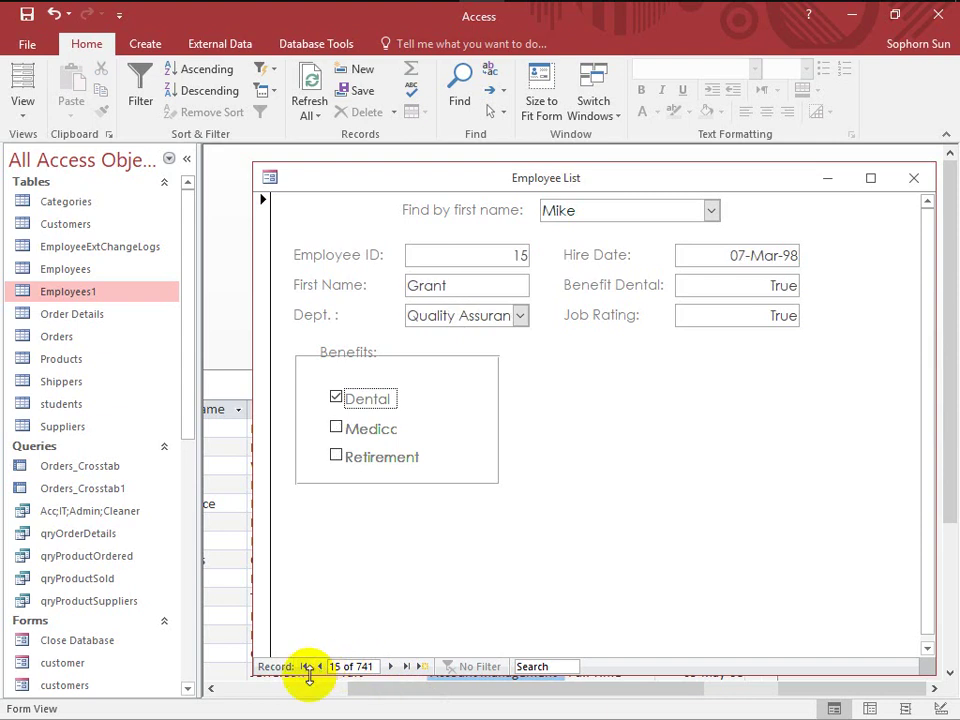
pyautogui.click(317, 666)
pyautogui.click(317, 666)
pyautogui.click(319, 666)
pyautogui.click(319, 666)
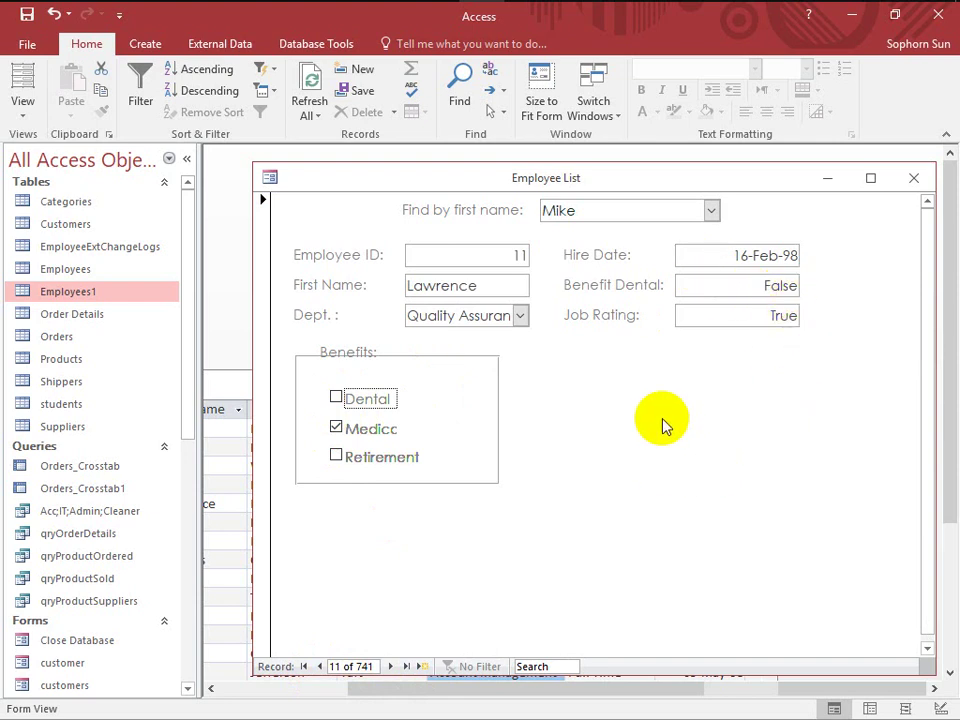
# Check the underlying Job Rating values in neighbouring employee records and return the form to Design View.
pyautogui.click(761, 311)
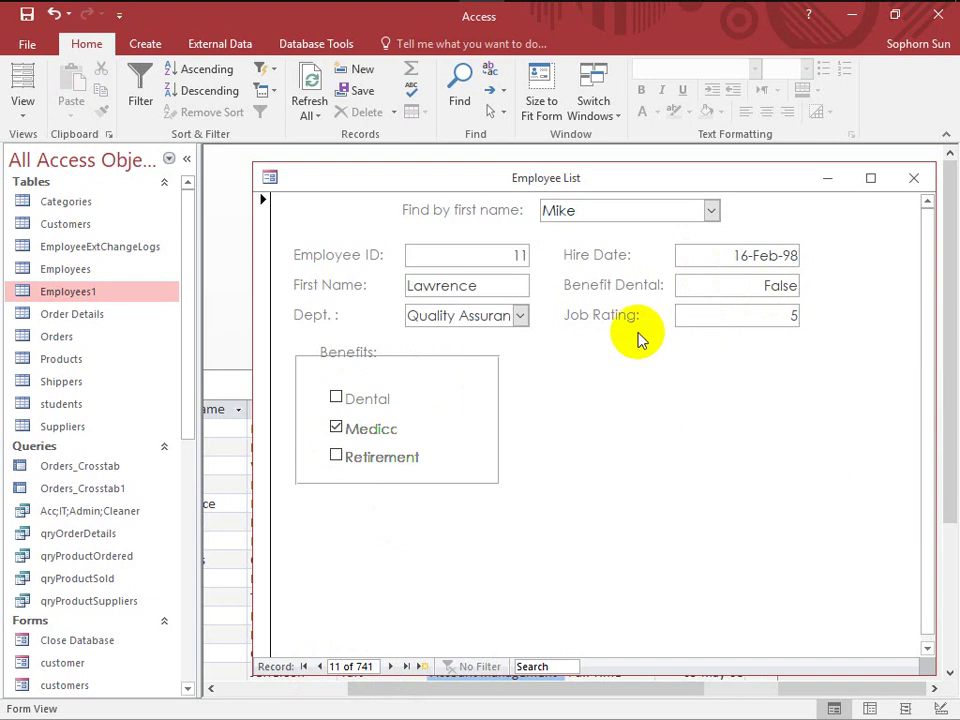
pyautogui.click(392, 666)
pyautogui.click(393, 667)
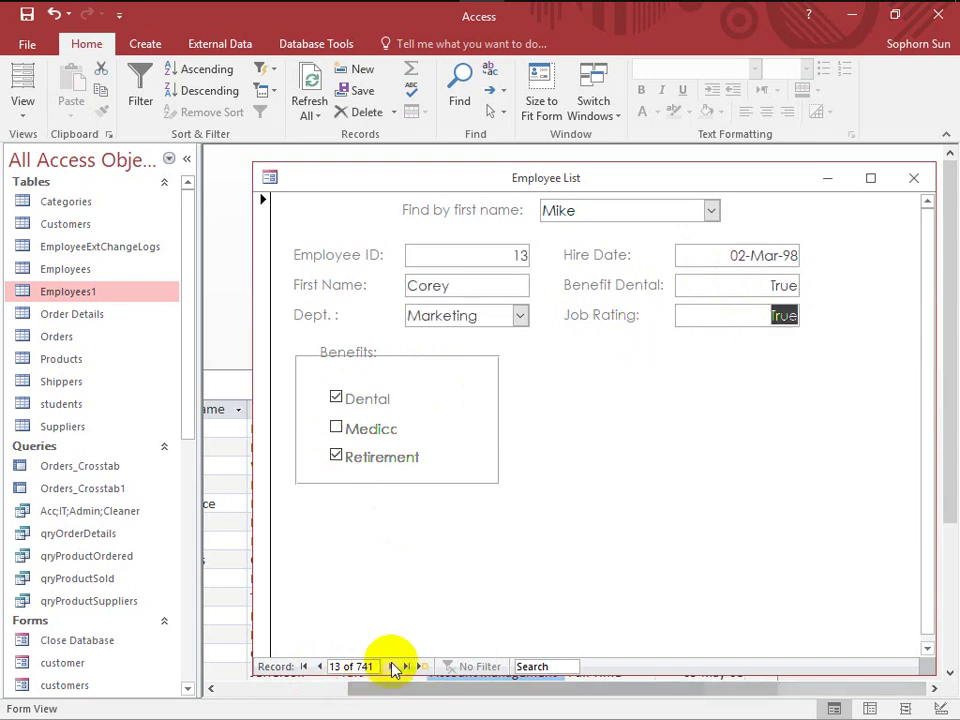
pyautogui.click(319, 666)
pyautogui.click(319, 666)
pyautogui.click(319, 666)
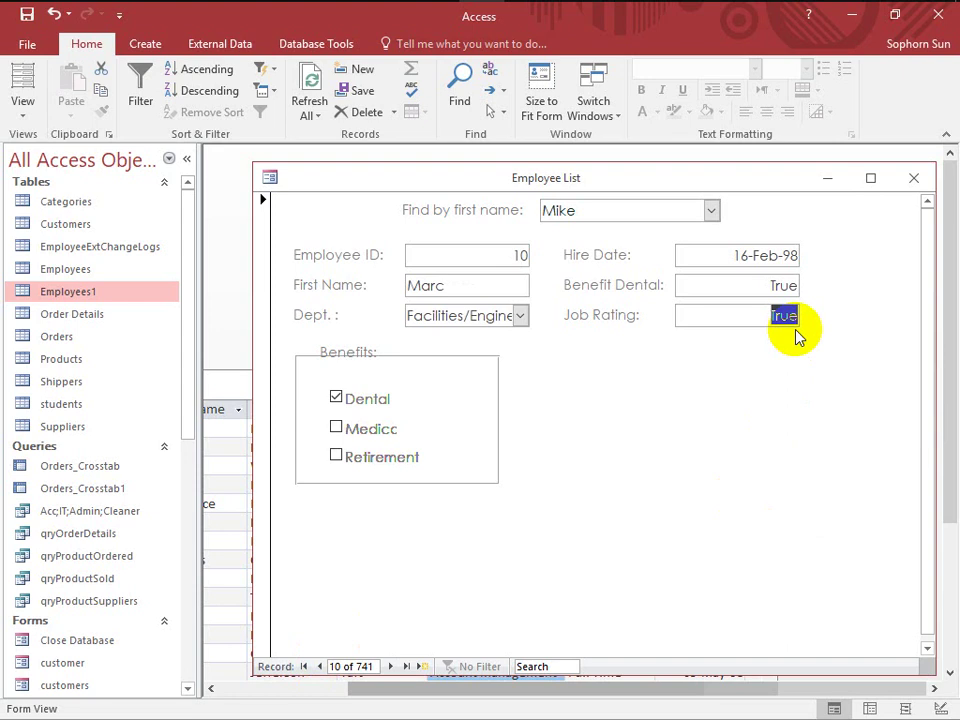
pyautogui.write('4')
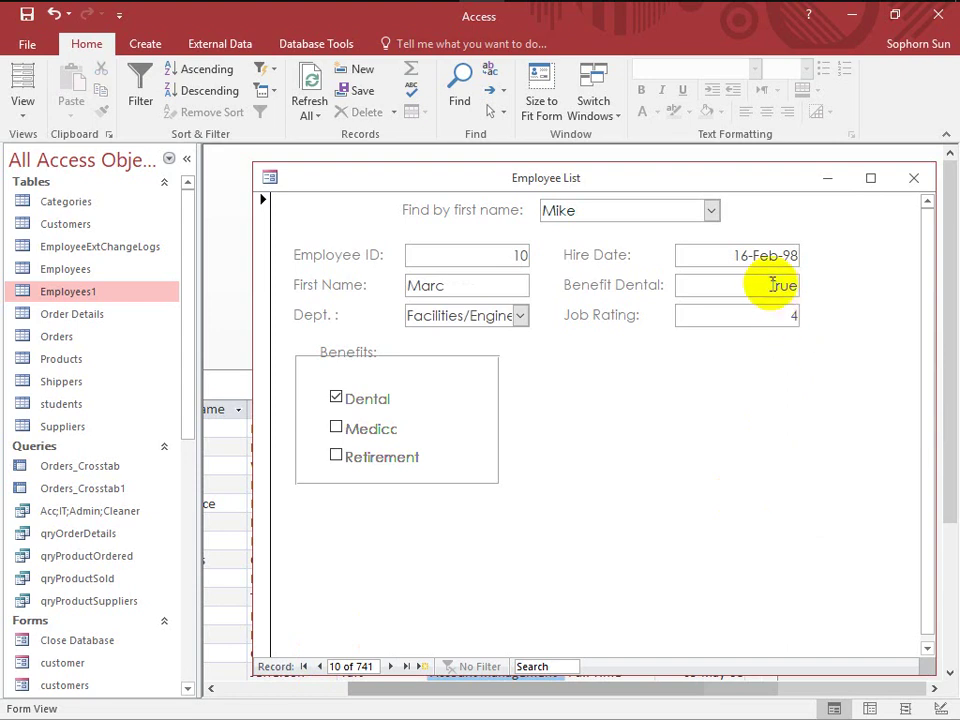
pyautogui.rightClick(689, 398)
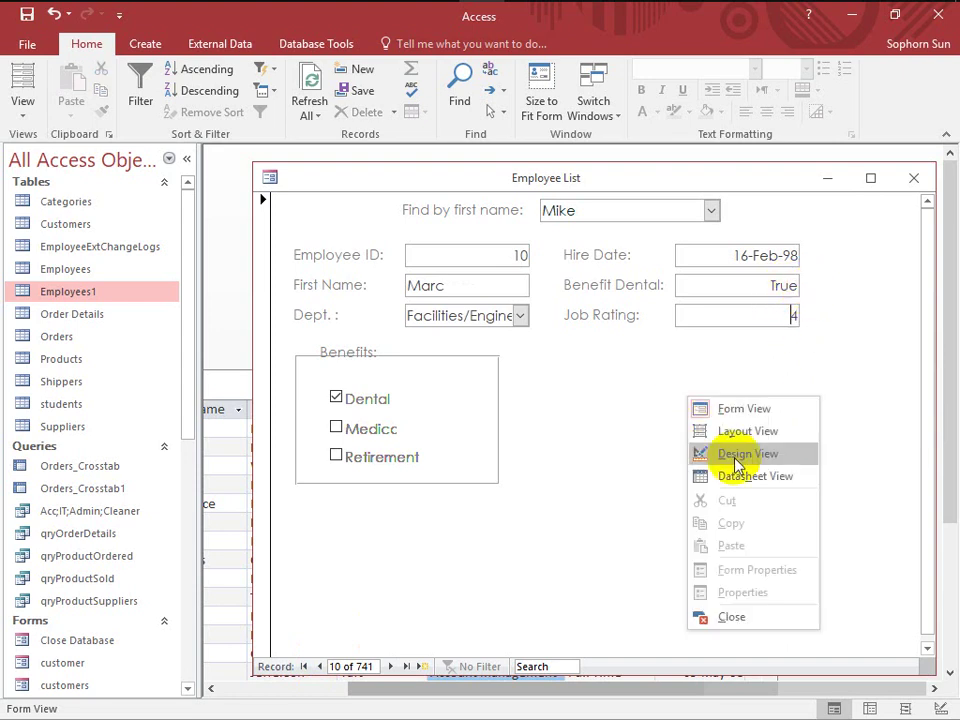
pyautogui.click(739, 462)
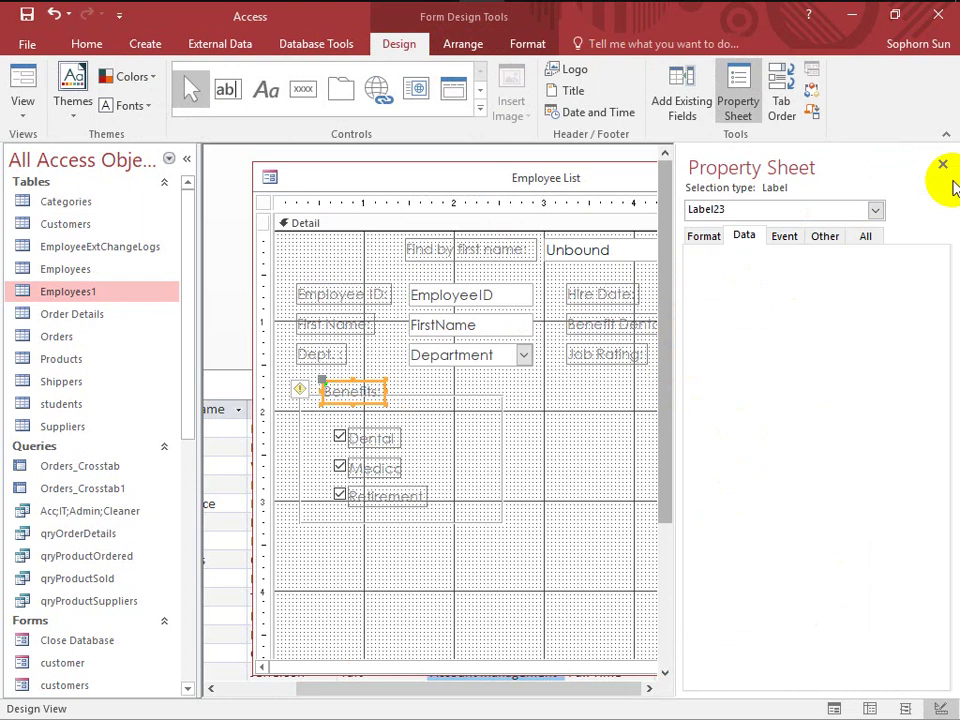
# Delete the Benefit Dental field with its label and move the Job Rating field up into the freed row.
pyautogui.click(943, 165)
pyautogui.click(812, 320)
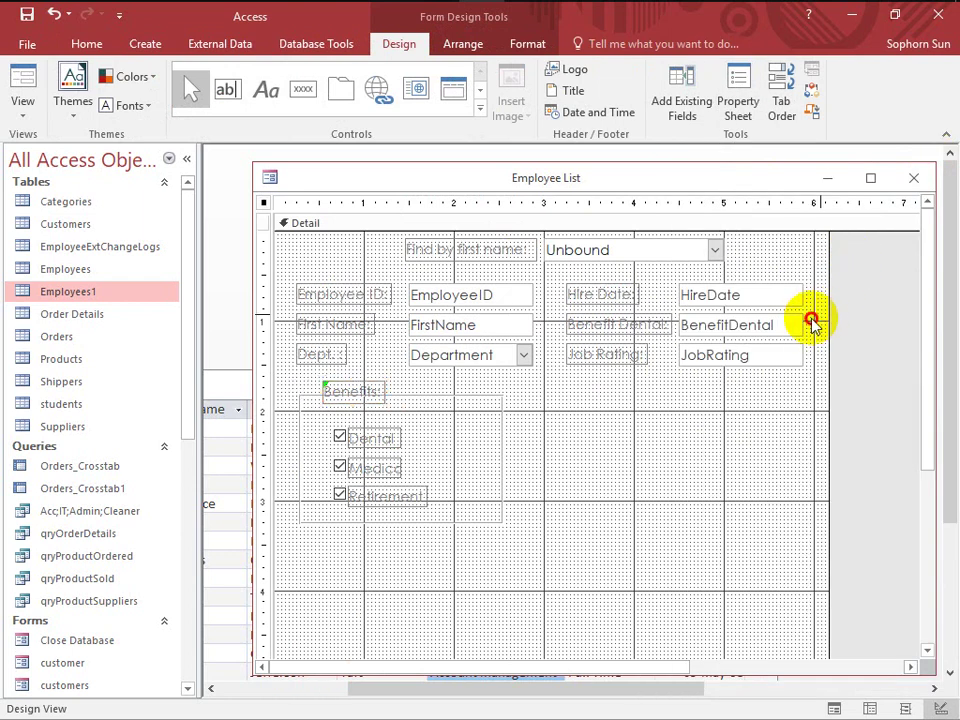
pyautogui.moveTo(812, 320); pyautogui.dragTo(591, 333)
pyautogui.press('Delete')
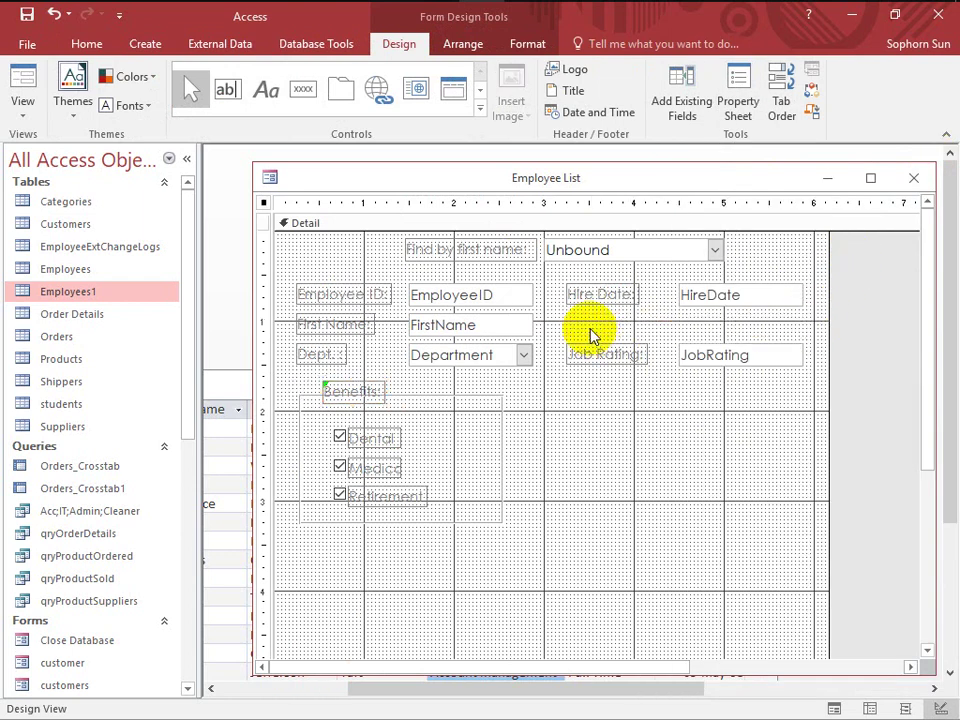
pyautogui.moveTo(815, 342); pyautogui.dragTo(620, 326)
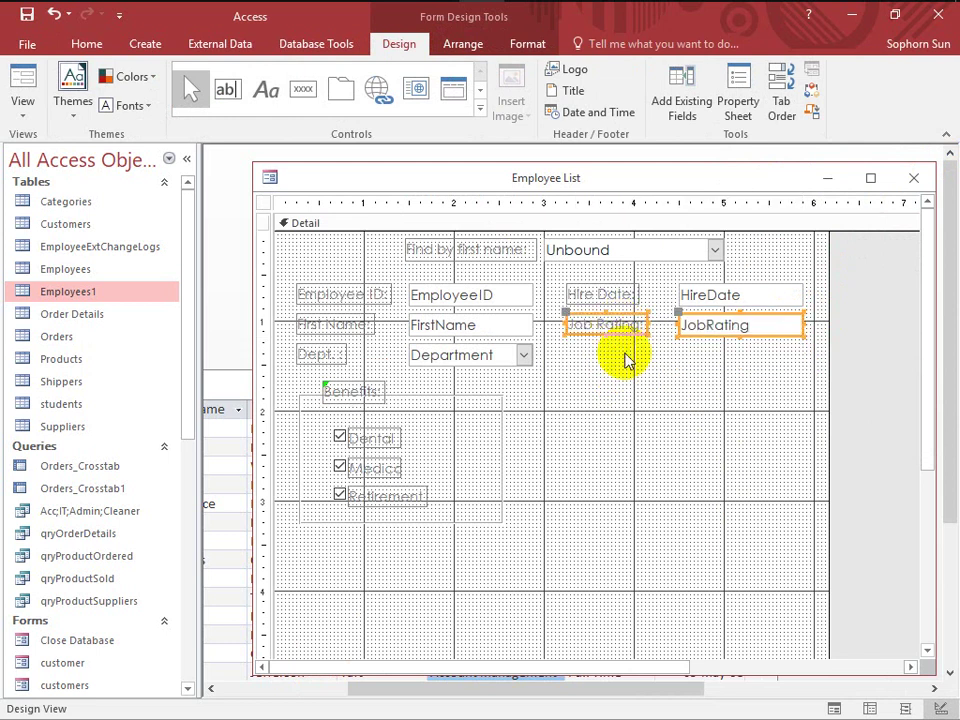
pyautogui.click(617, 431)
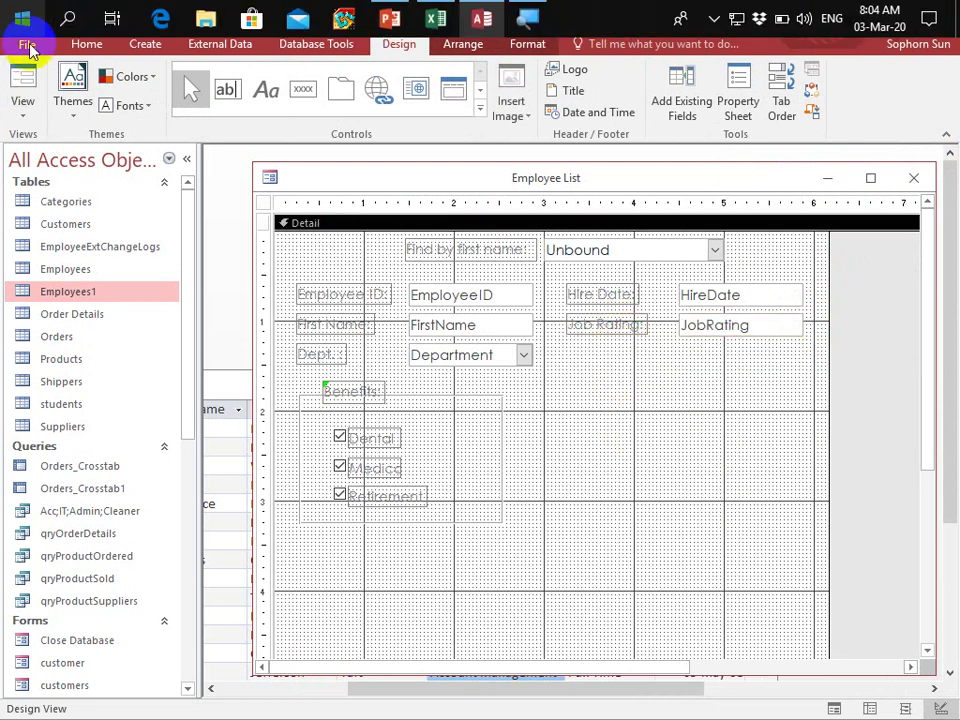
# Switch the form to Form View, browse employee records in both directions and check the underlying Job Rating value of one record.
pyautogui.click(22, 80)
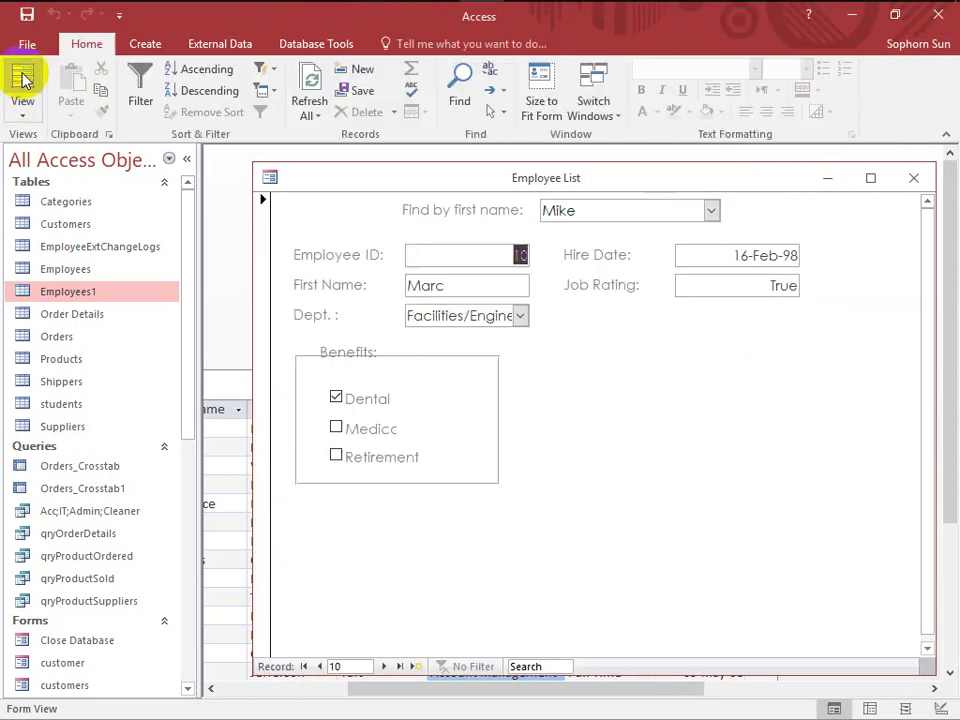
pyautogui.click(386, 667)
pyautogui.click(385, 667)
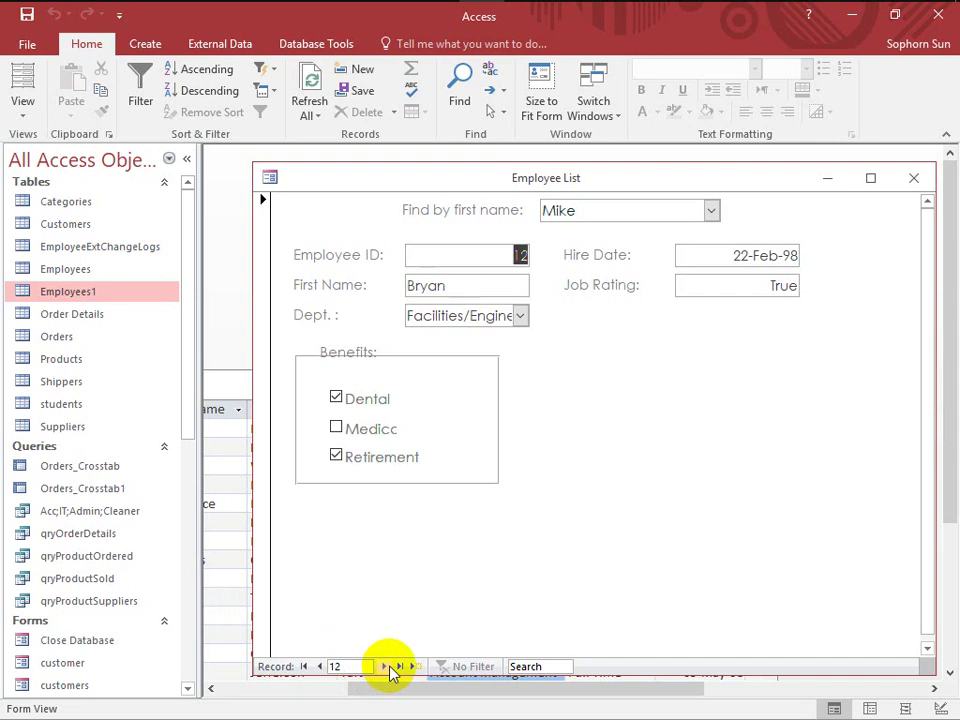
pyautogui.click(320, 667)
pyautogui.click(320, 667)
pyautogui.click(322, 667)
pyautogui.click(322, 667)
pyautogui.click(322, 667)
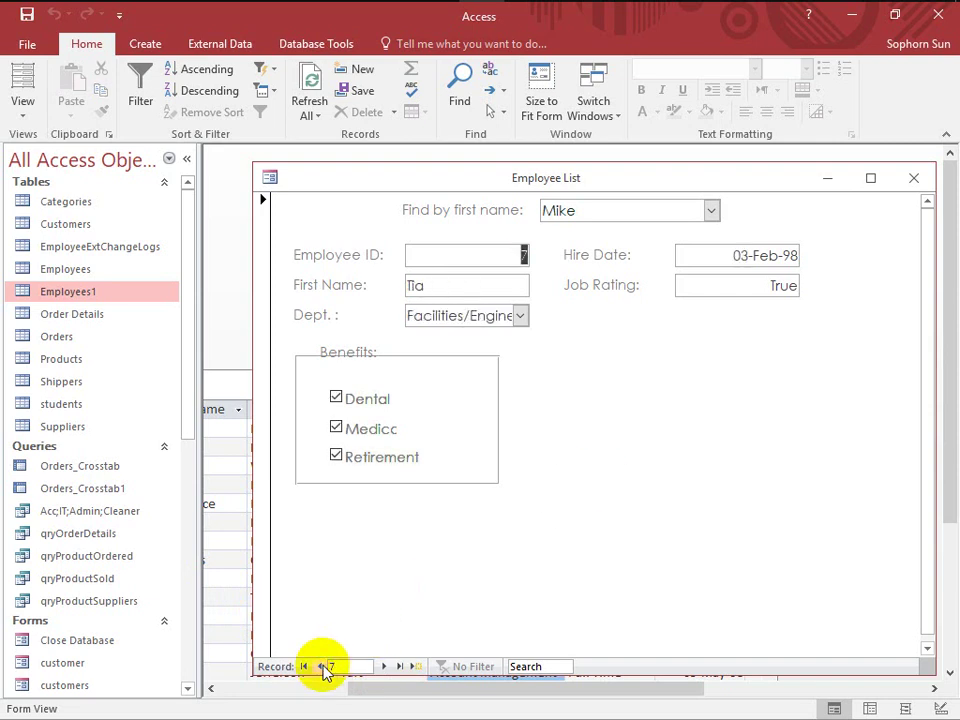
pyautogui.click(795, 293)
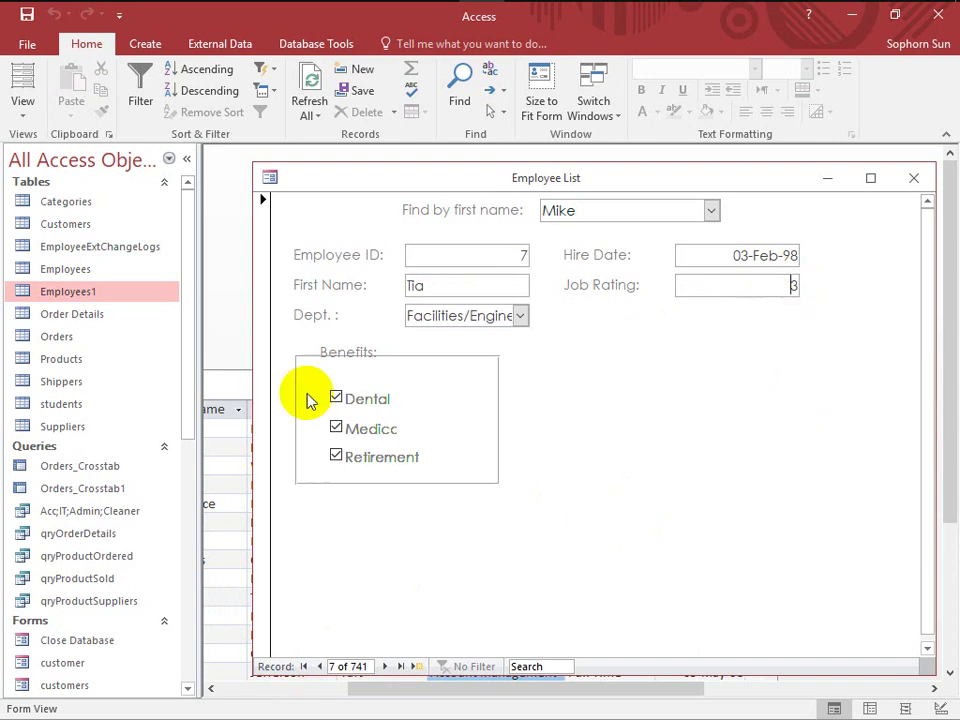
# Bring the Employees1 table forward and examine the values in its JobRating column.
pyautogui.click(231, 393)
pyautogui.moveTo(588, 395); pyautogui.dragTo(576, 155)
pyautogui.click(728, 640)
pyautogui.click(728, 640)
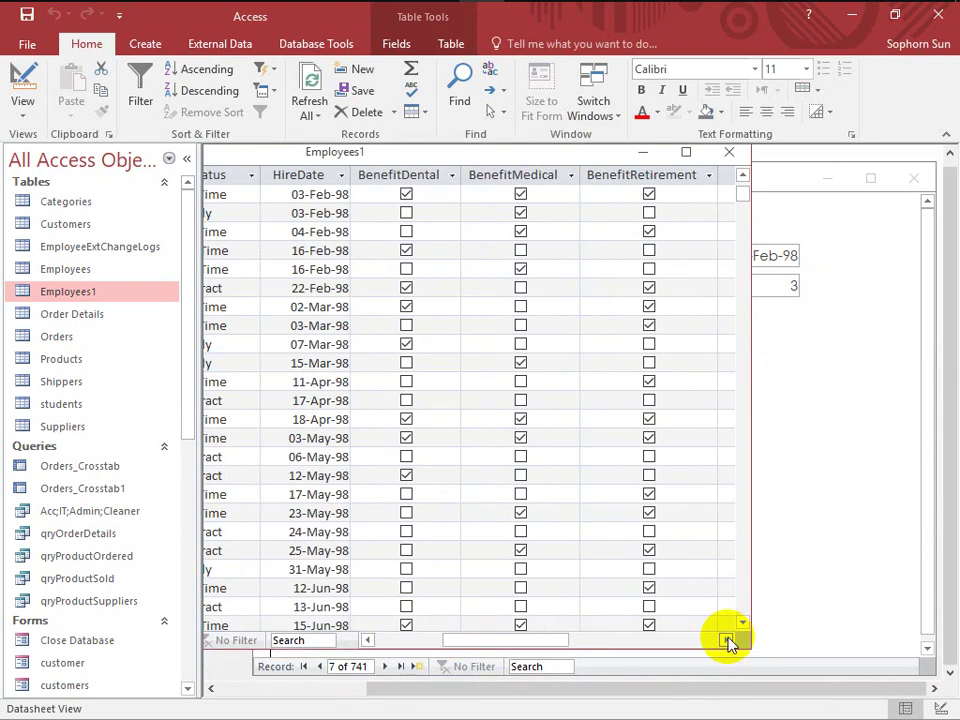
pyautogui.click(728, 640)
pyautogui.click(728, 640)
pyautogui.click(435, 177)
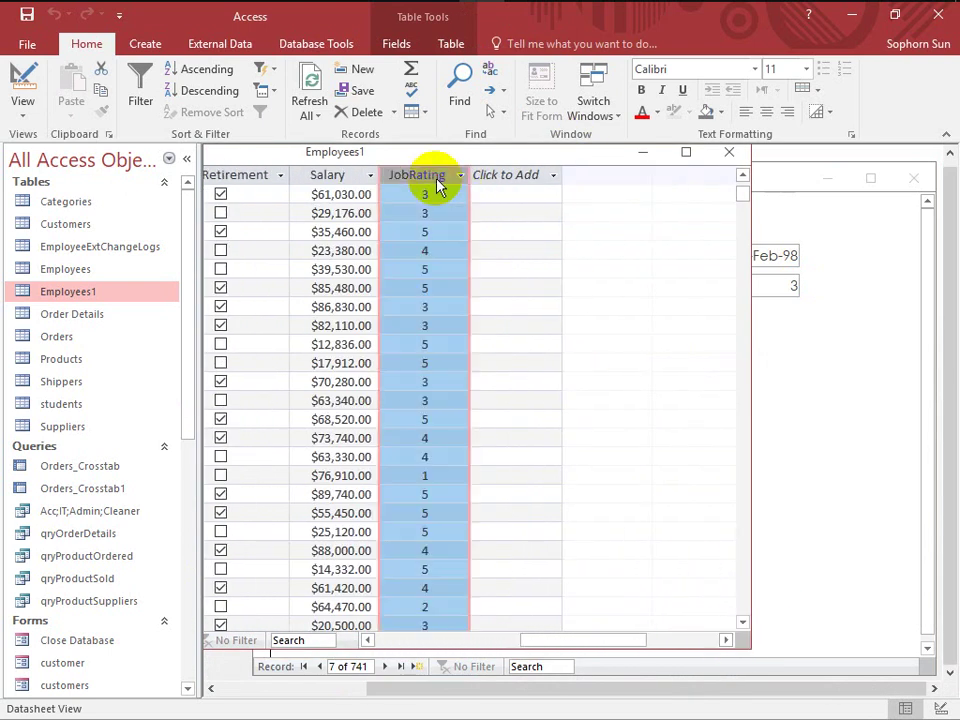
# Open the Employees1 table design as read-only, inspect the JobRating field's data type and validation rule, and close the table.
pyautogui.click(25, 78)
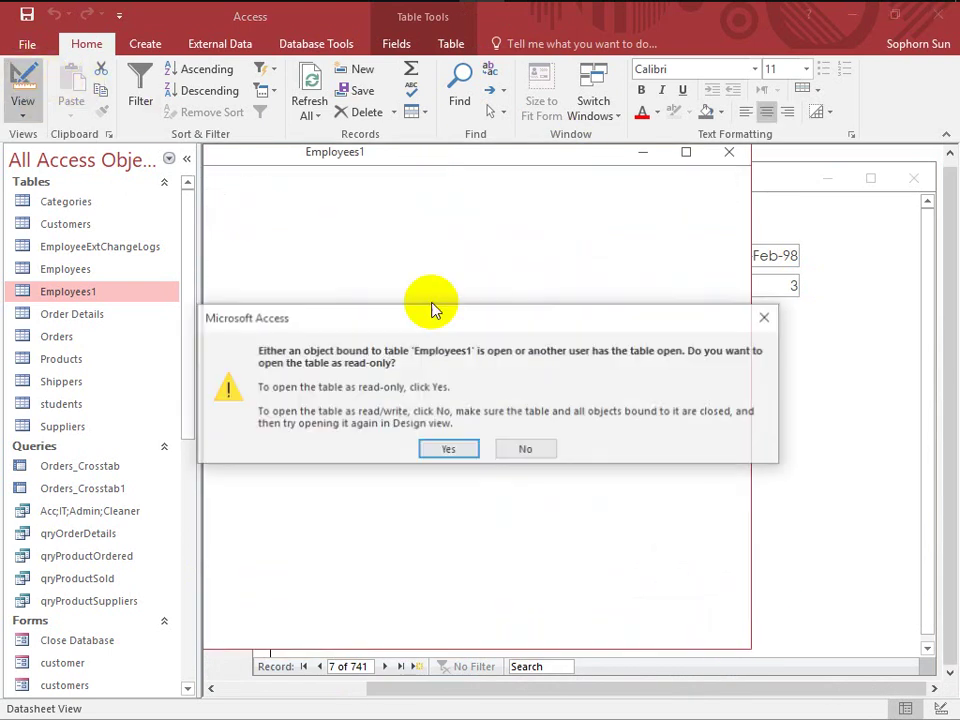
pyautogui.click(443, 450)
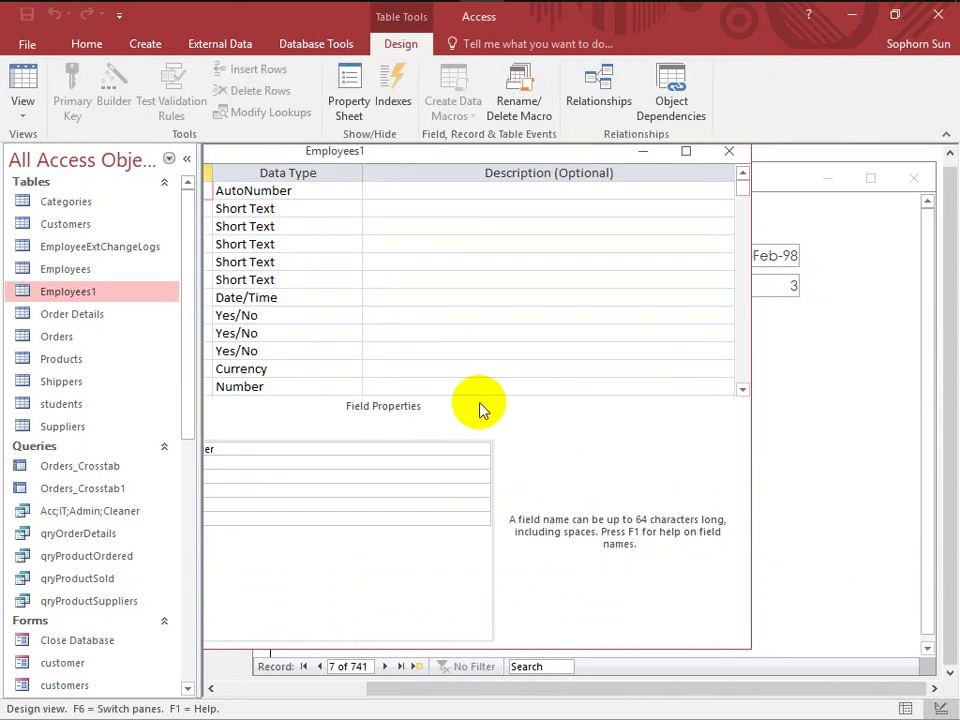
pyautogui.click(500, 175)
pyautogui.moveTo(500, 175); pyautogui.dragTo(636, 161)
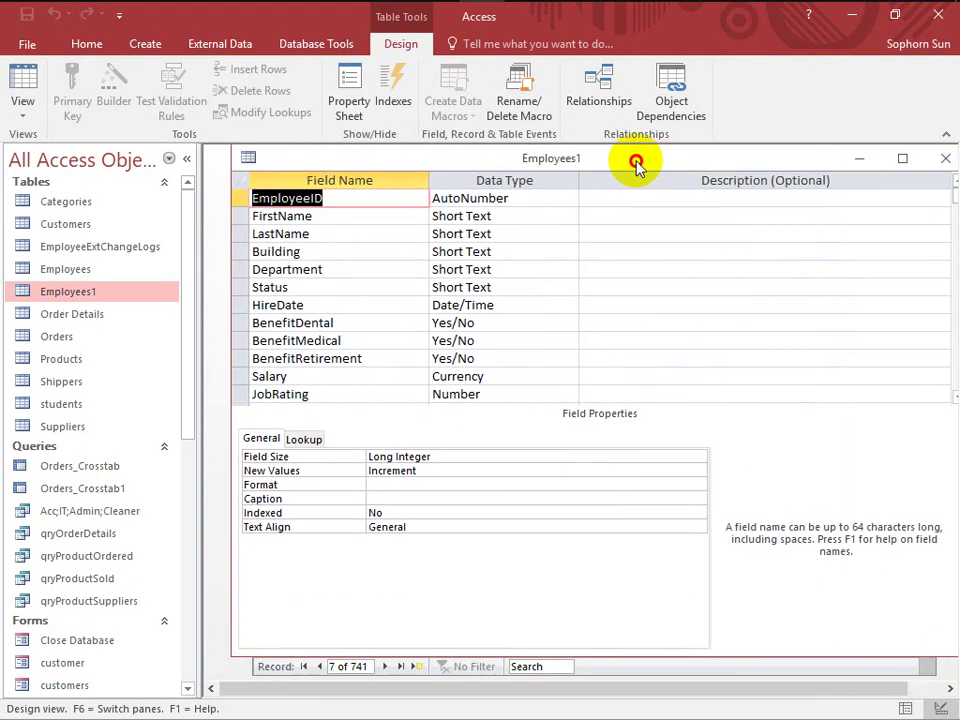
pyautogui.click(488, 394)
pyautogui.moveTo(489, 393); pyautogui.dragTo(420, 392)
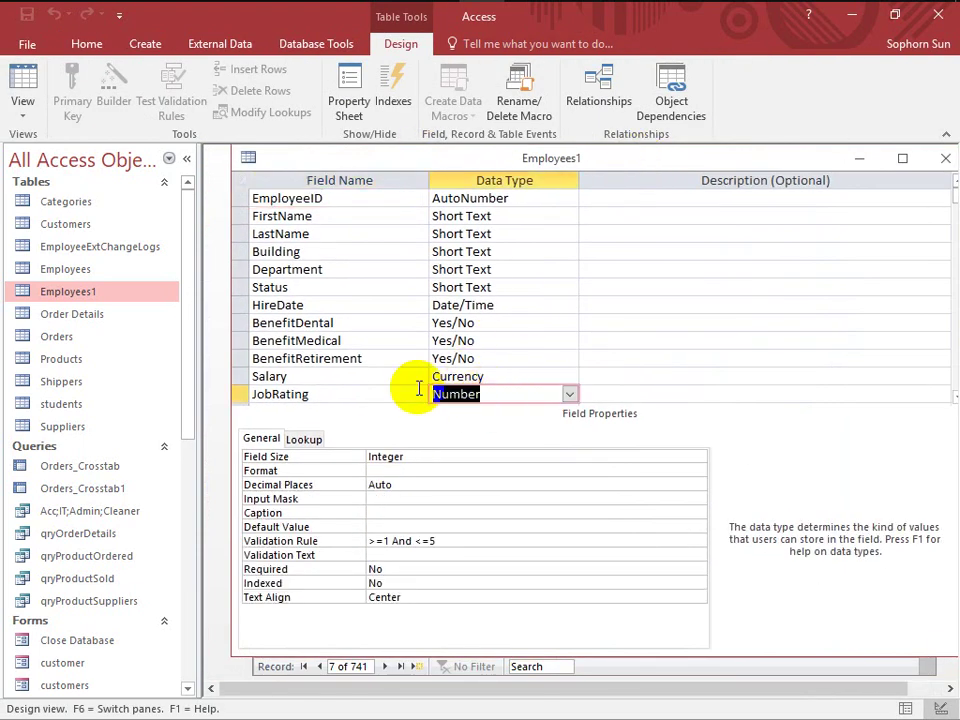
pyautogui.moveTo(744, 161); pyautogui.dragTo(612, 172)
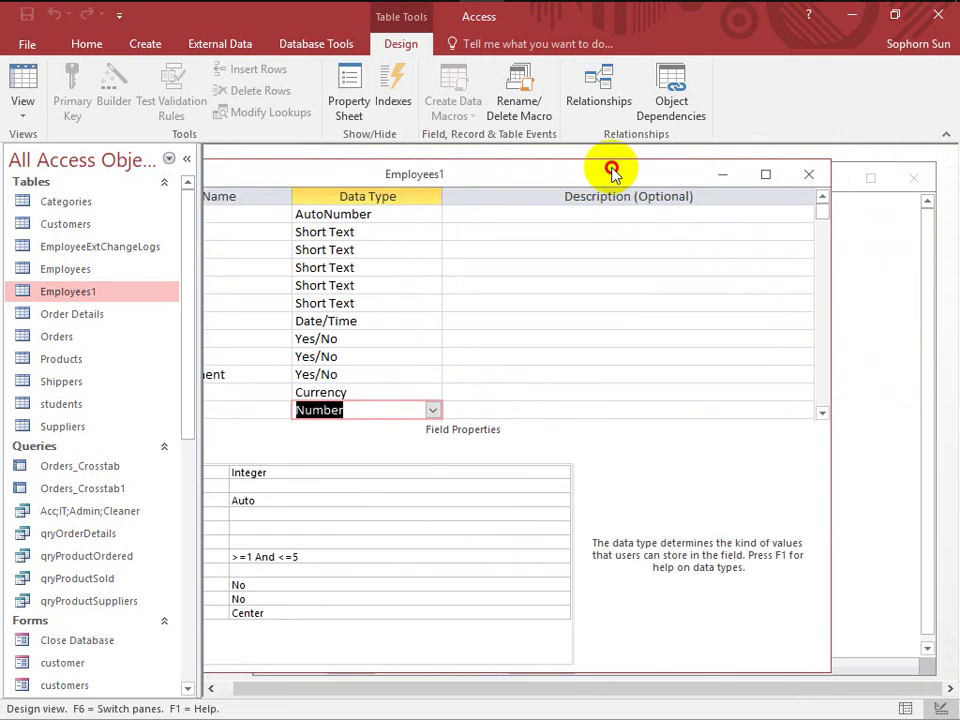
pyautogui.click(809, 177)
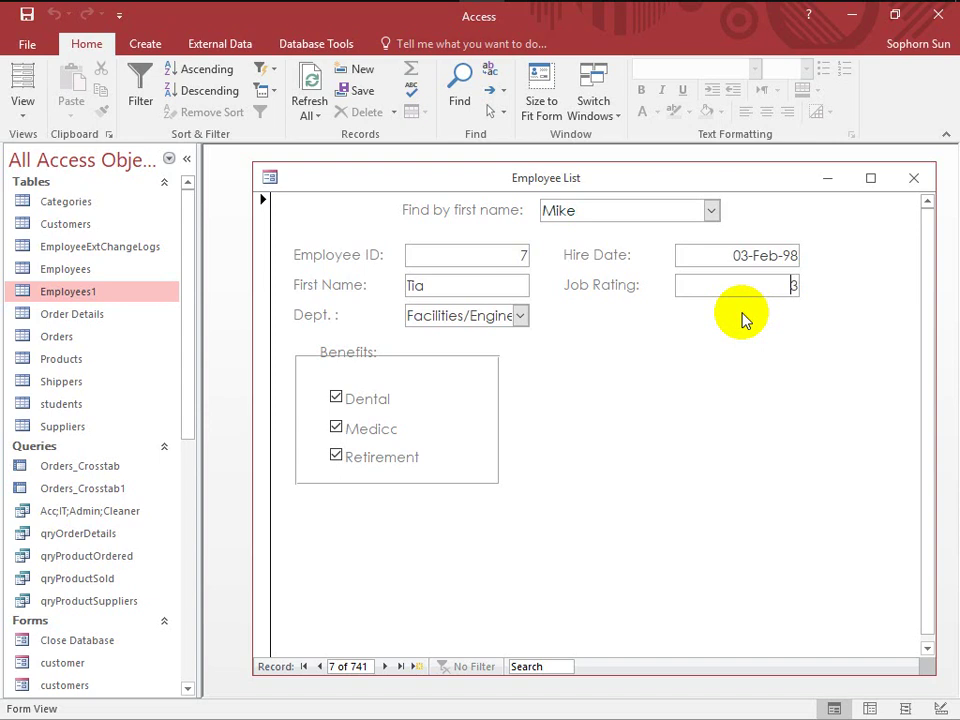
# Return the form to Design View and draw an option group about 2.25 by 2 inches beside the Benefits group, without using the wizard.
pyautogui.rightClick(574, 373)
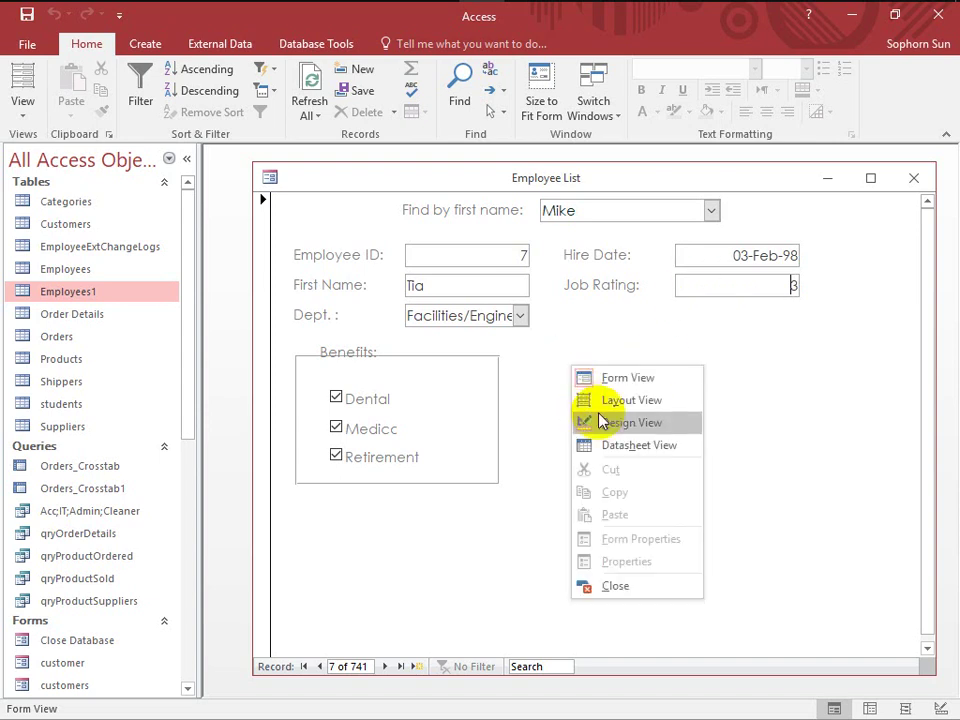
pyautogui.click(600, 419)
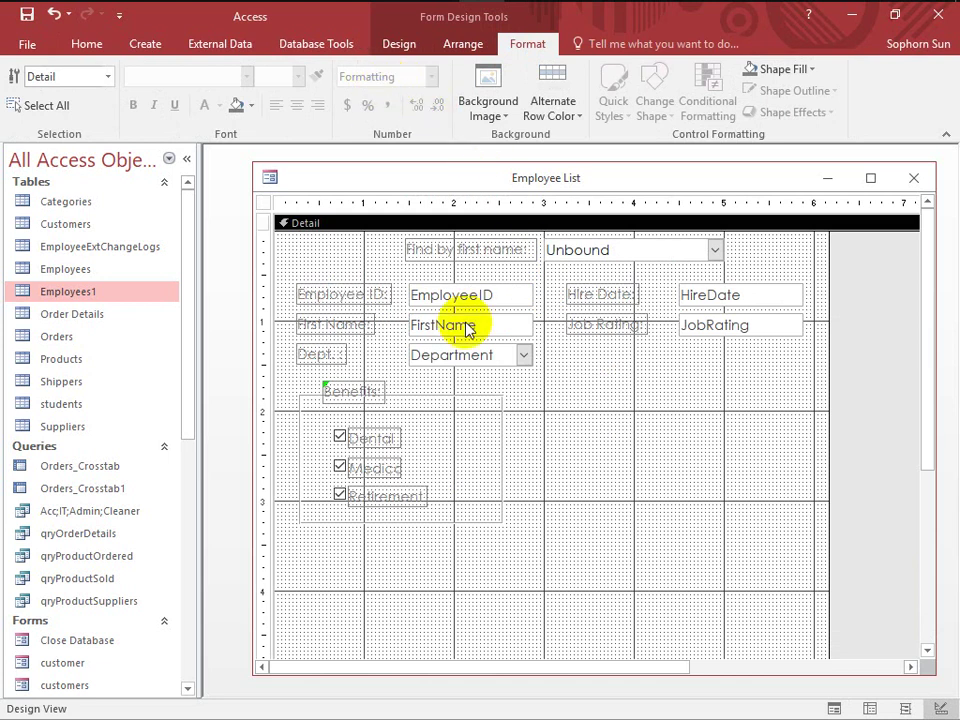
pyautogui.click(617, 418)
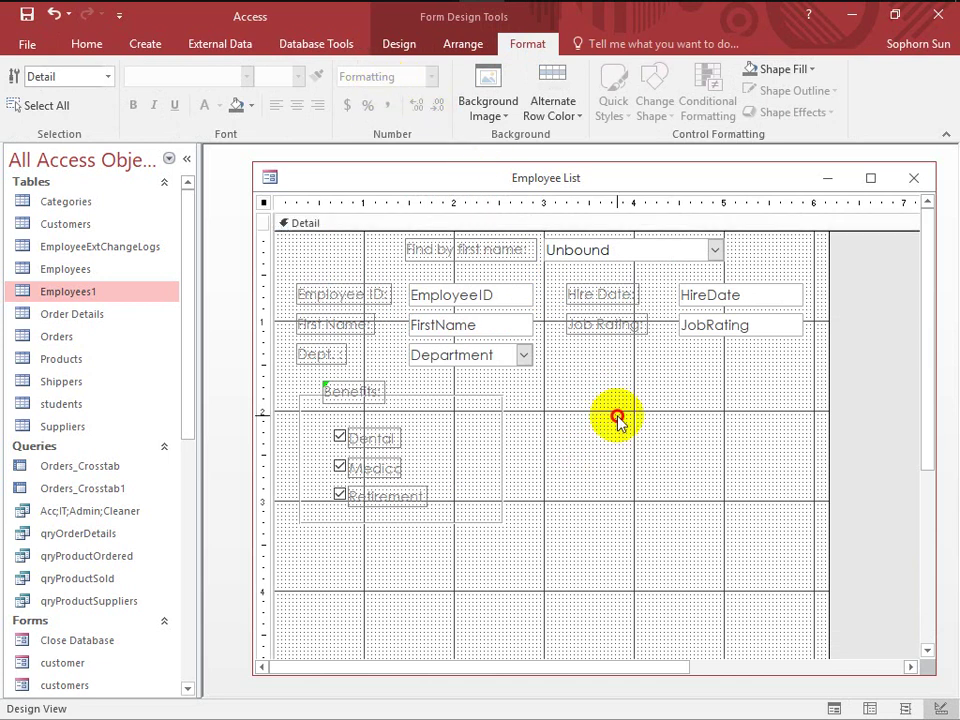
pyautogui.click(397, 47)
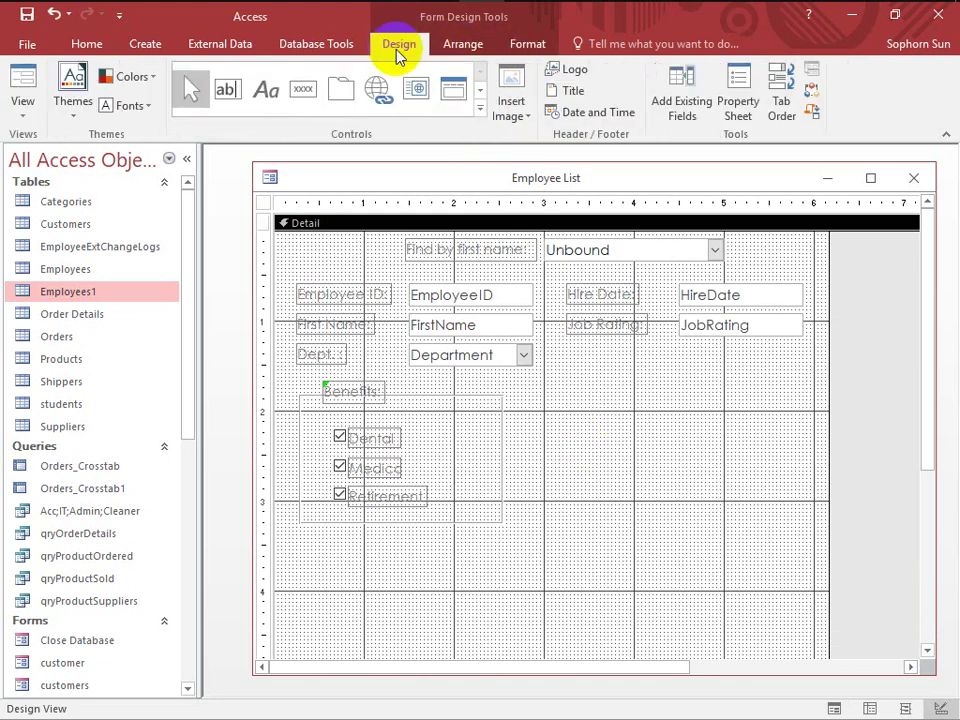
pyautogui.click(482, 113)
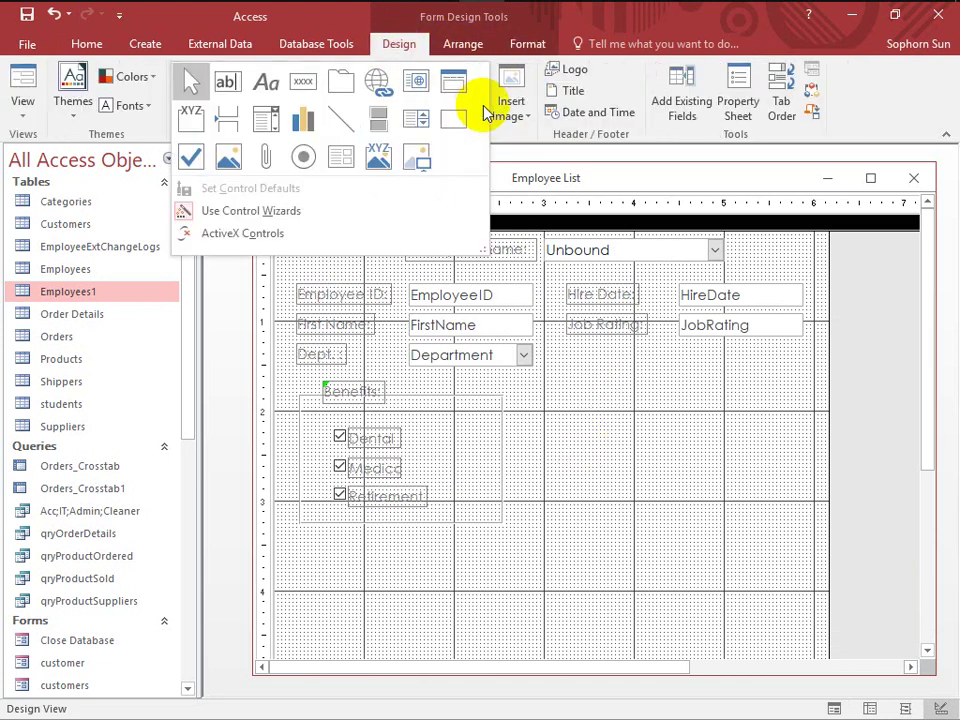
pyautogui.click(300, 155)
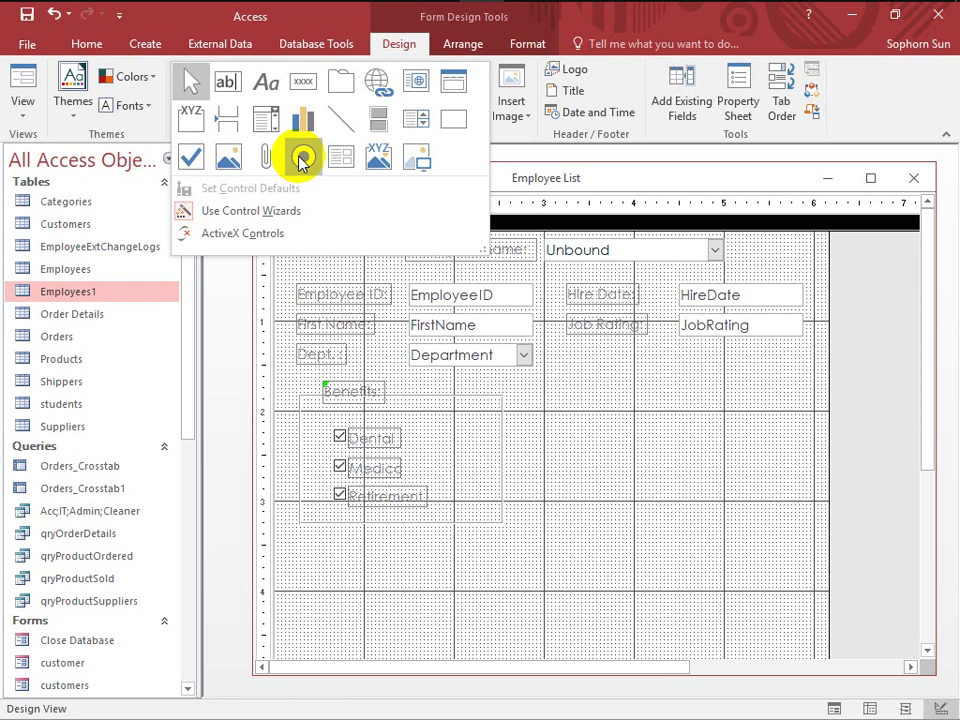
pyautogui.click(190, 120)
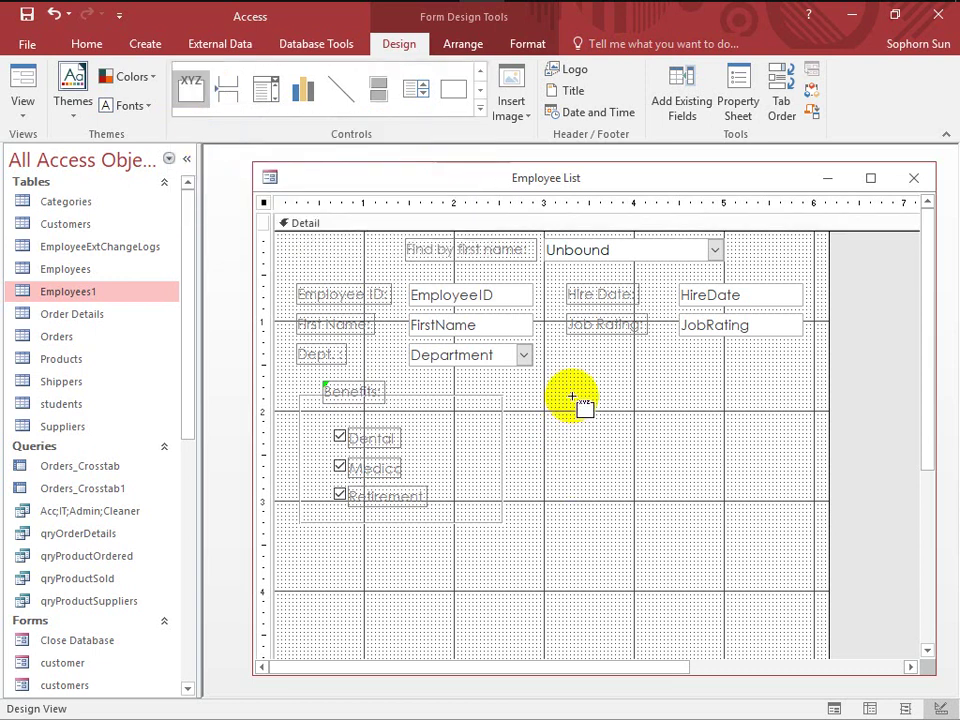
pyautogui.moveTo(574, 393); pyautogui.dragTo(777, 572)
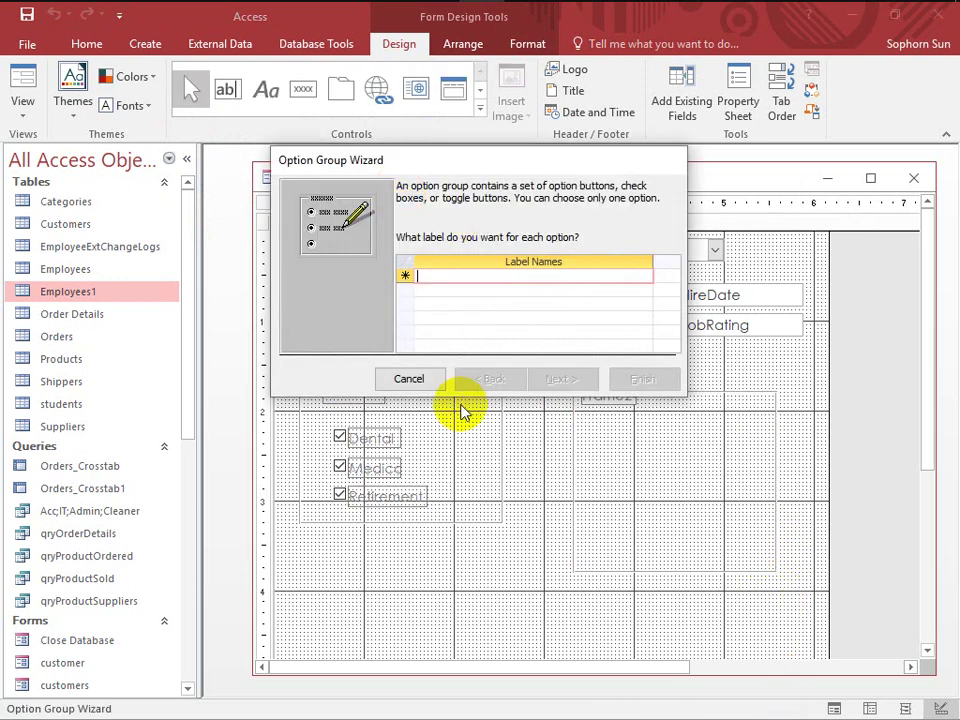
pyautogui.click(433, 381)
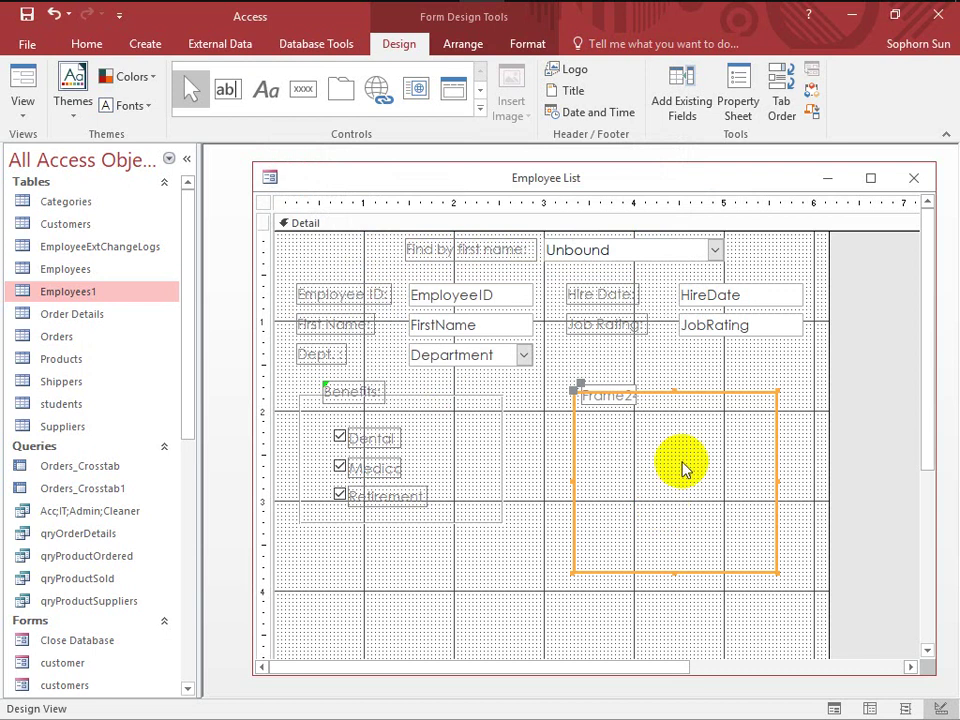
# Add three option buttons in a vertical column inside the new option group, starting just below its label.
pyautogui.click(478, 108)
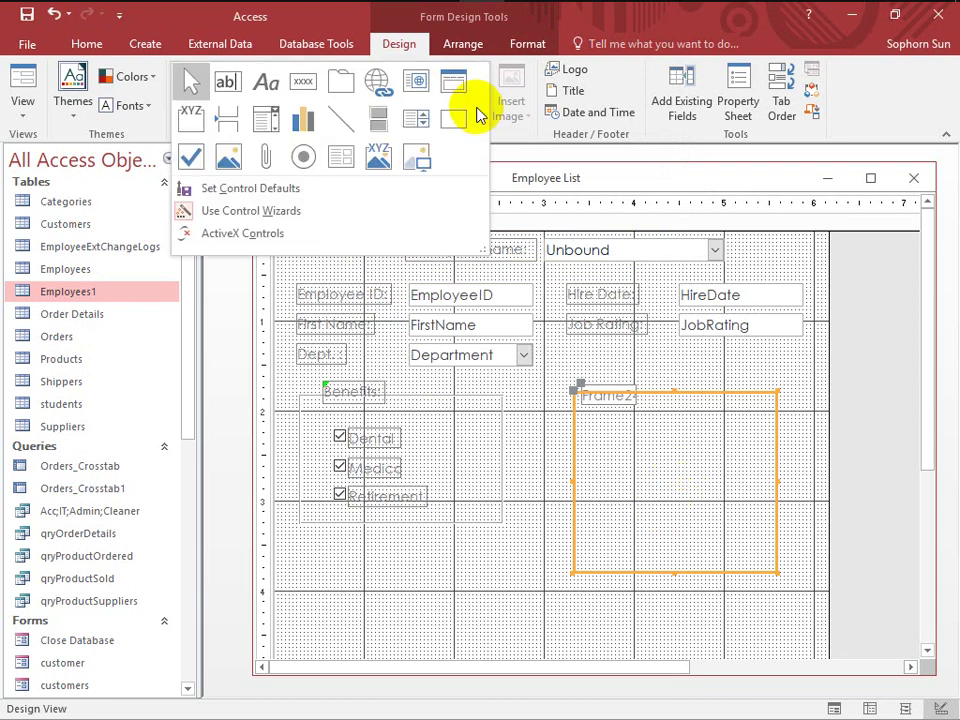
pyautogui.click(305, 158)
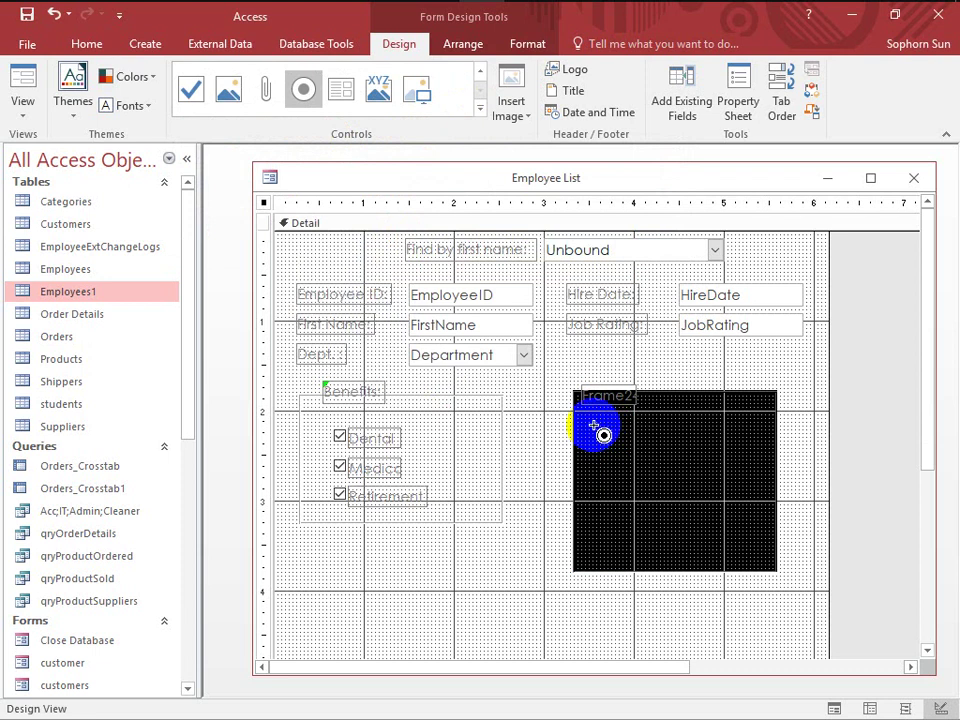
pyautogui.click(601, 430)
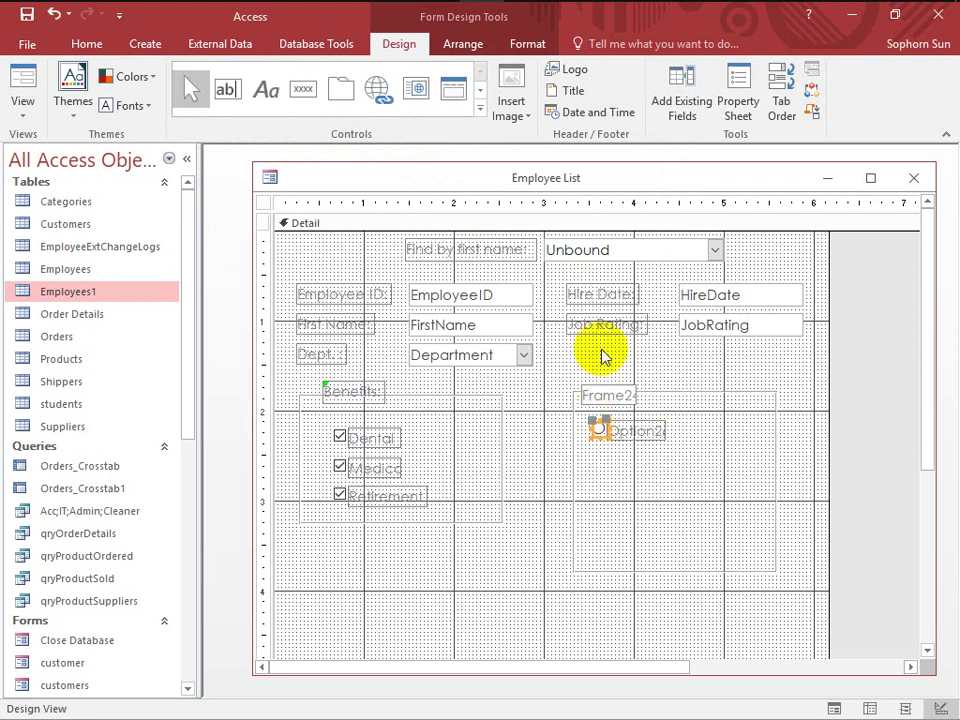
pyautogui.click(481, 110)
pyautogui.click(303, 157)
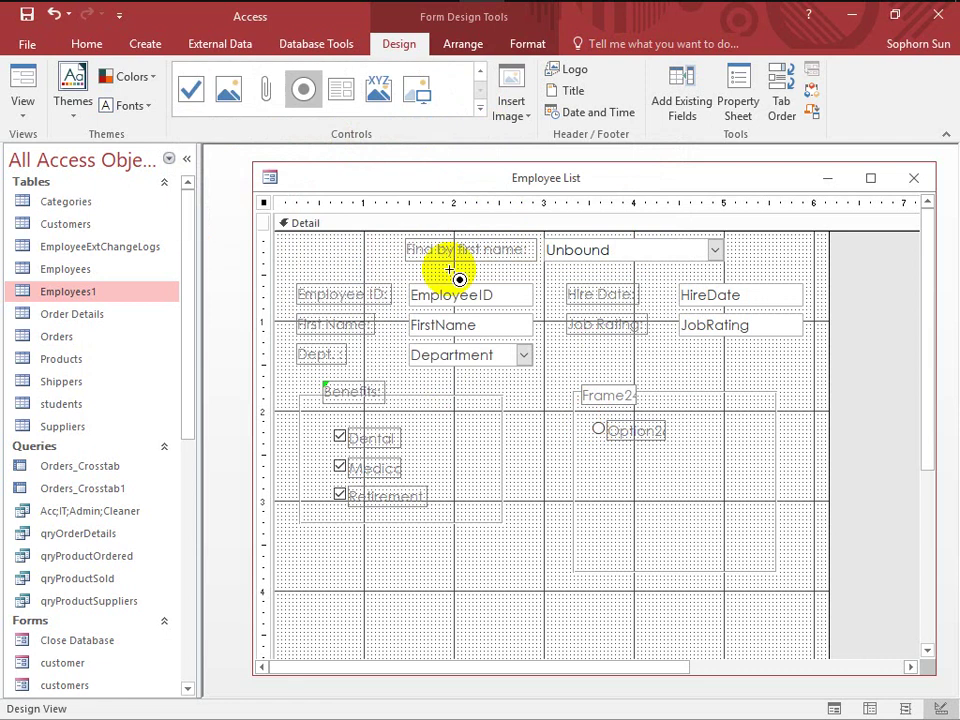
pyautogui.click(601, 459)
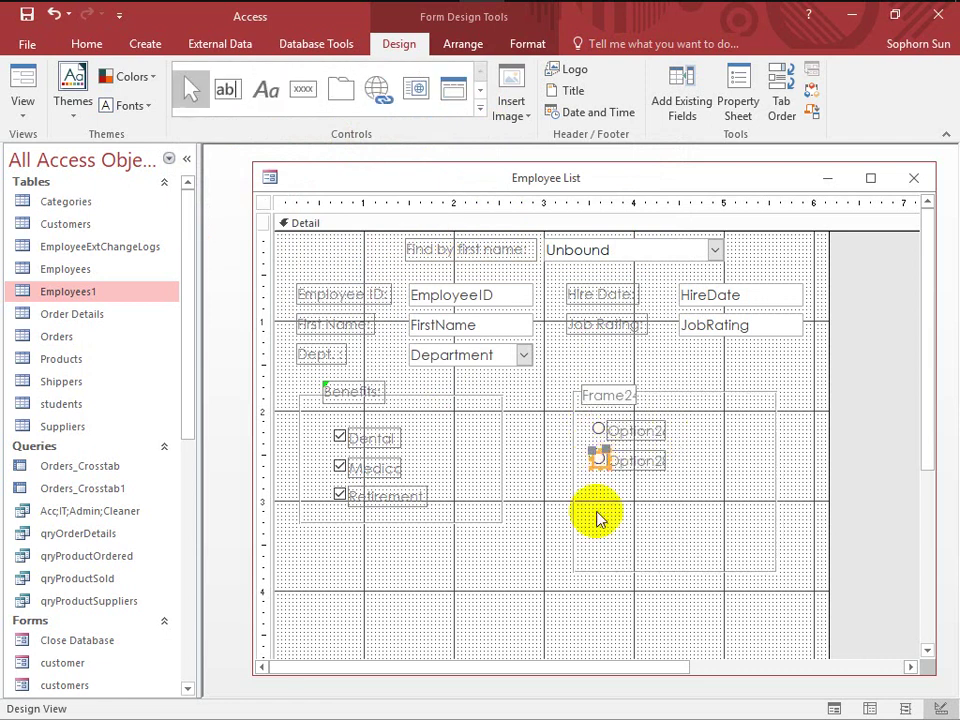
pyautogui.click(477, 108)
pyautogui.click(302, 214)
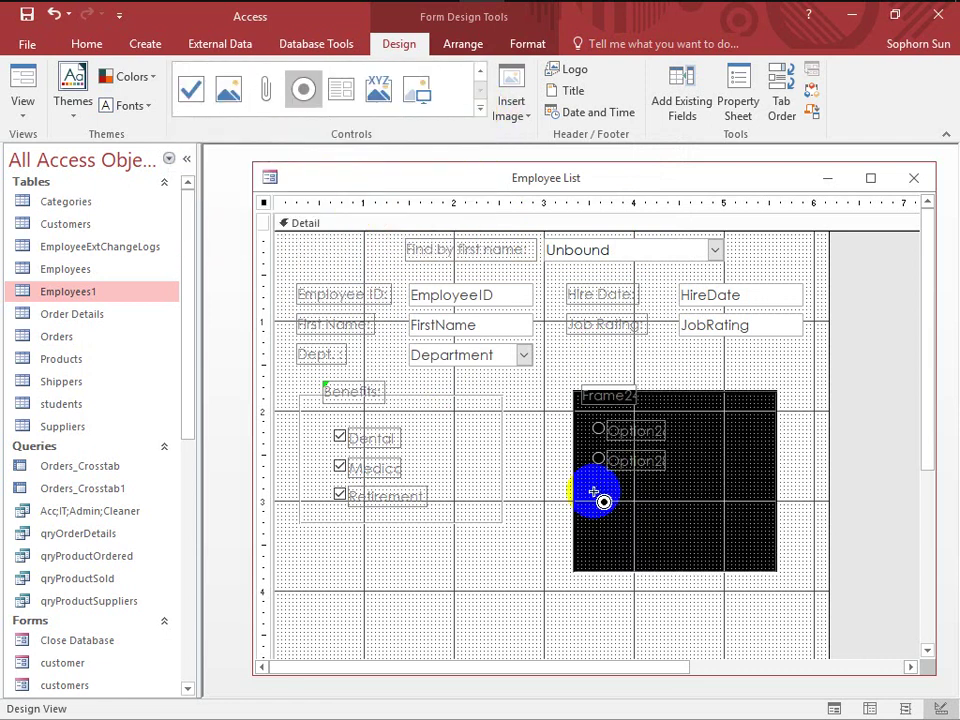
pyautogui.click(600, 489)
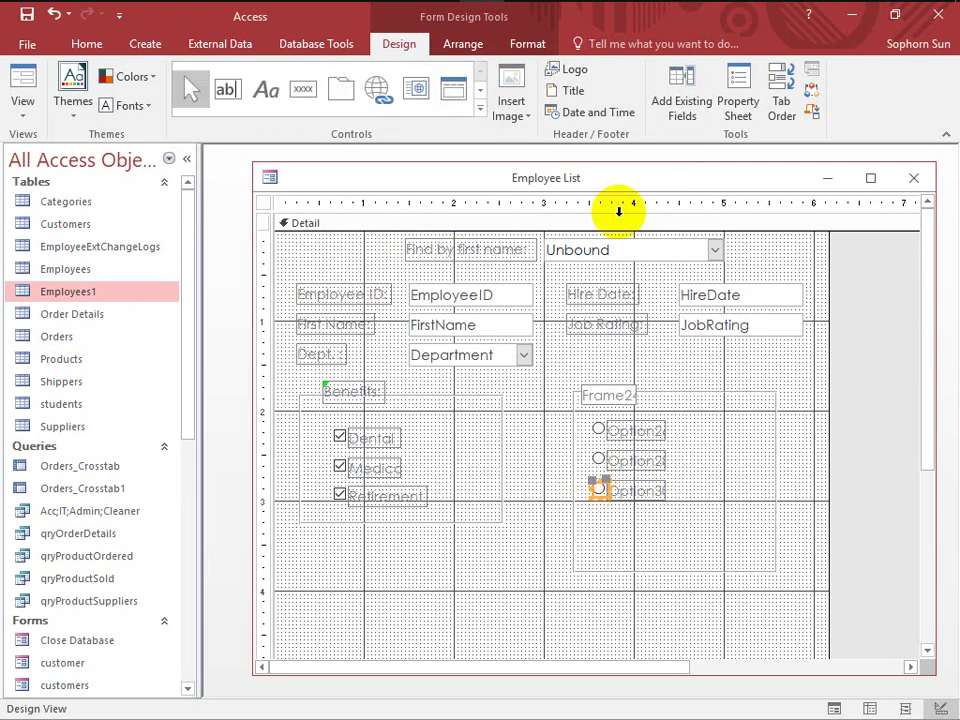
# Add a fourth and a fifth option button below the existing three in the option group.
pyautogui.click(477, 108)
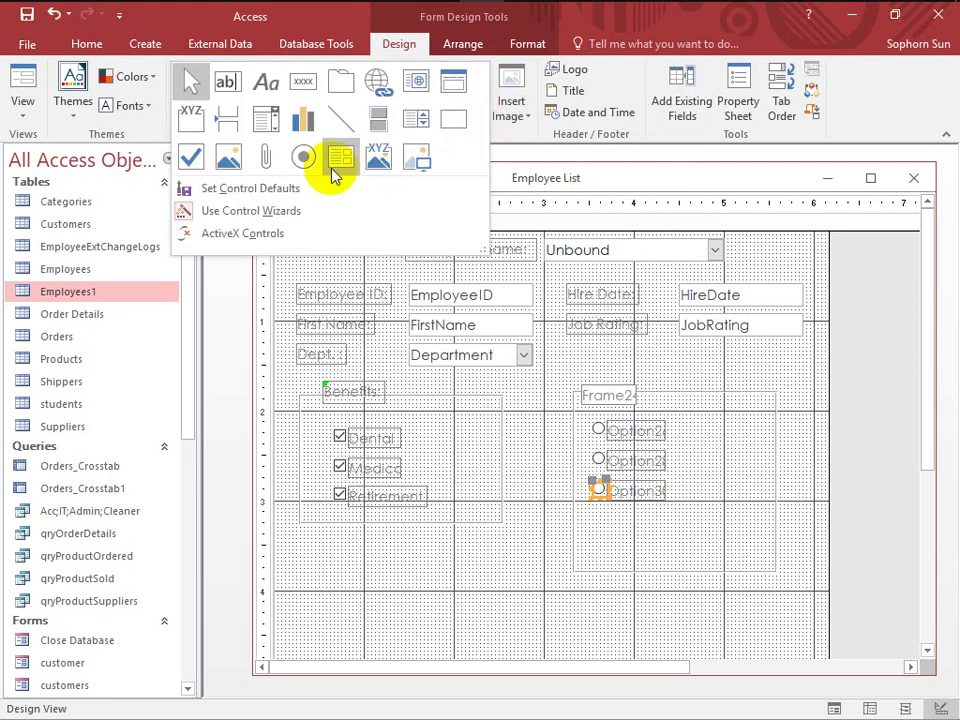
pyautogui.click(336, 154)
pyautogui.moveTo(600, 546); pyautogui.dragTo(590, 506)
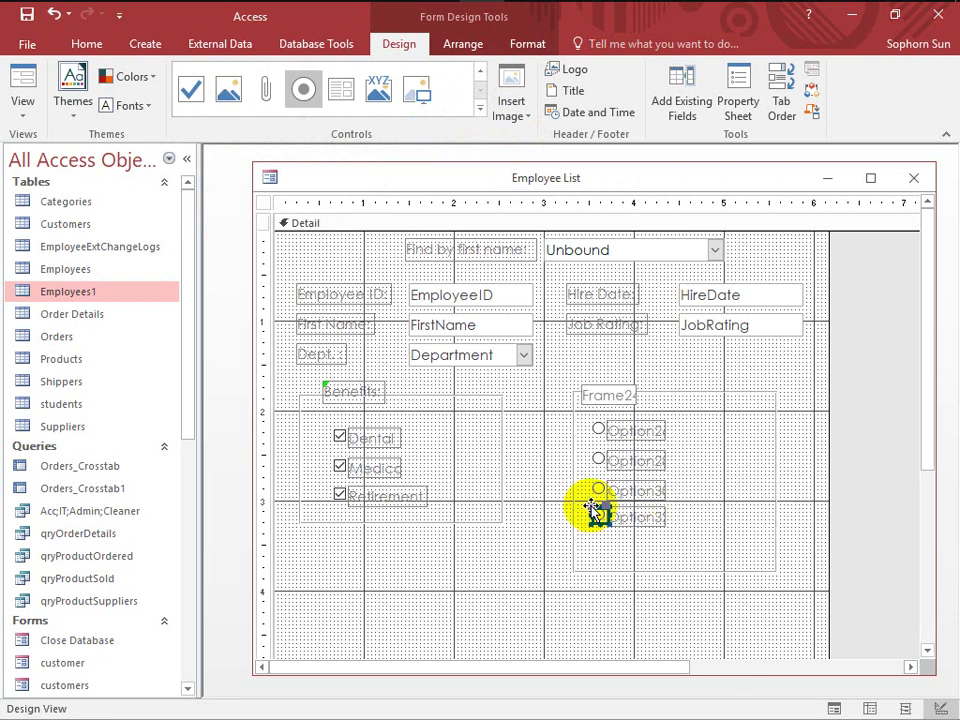
pyautogui.click(480, 108)
pyautogui.click(306, 159)
pyautogui.moveTo(574, 508); pyautogui.dragTo(603, 544)
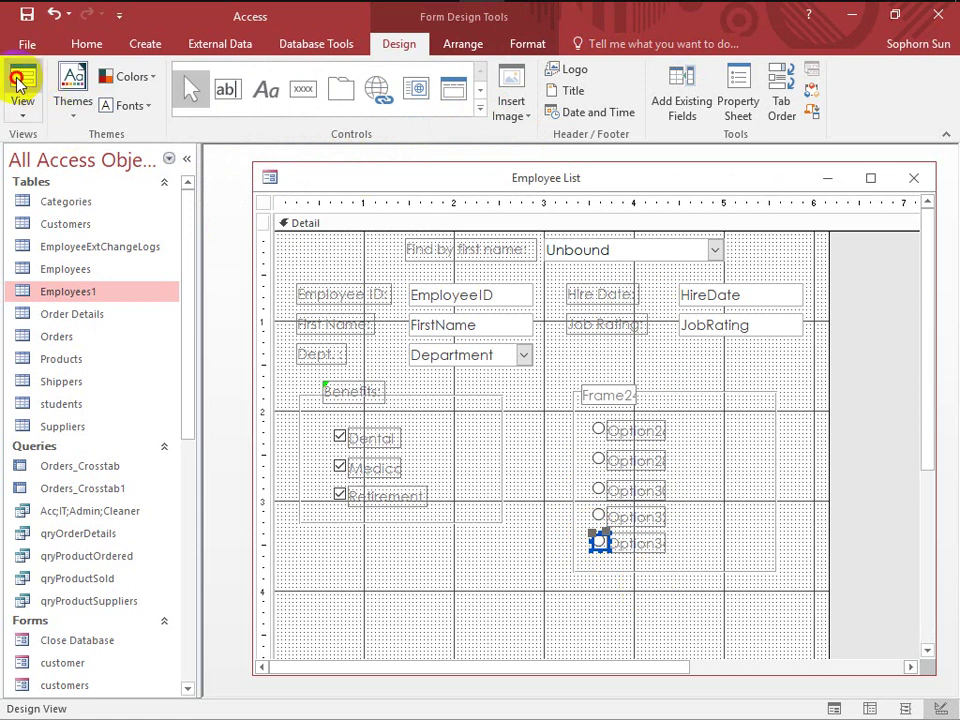
# Switch to Form View and test the option group by selecting its five option buttons repeatedly in varying order.
pyautogui.click(21, 76)
pyautogui.click(594, 504)
pyautogui.click(595, 477)
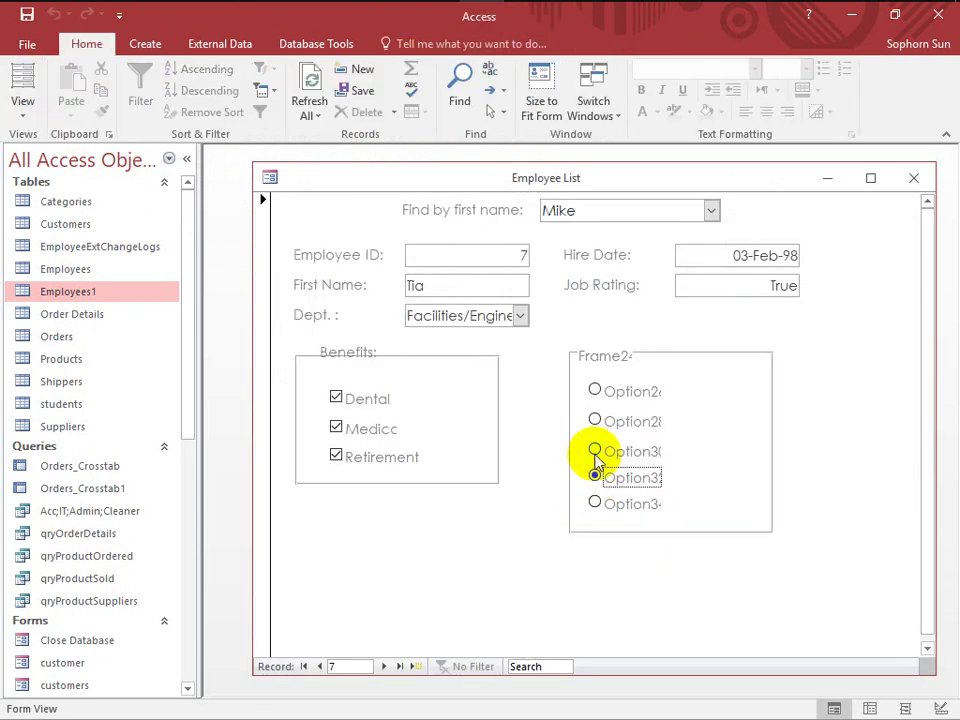
pyautogui.click(595, 450)
pyautogui.click(596, 396)
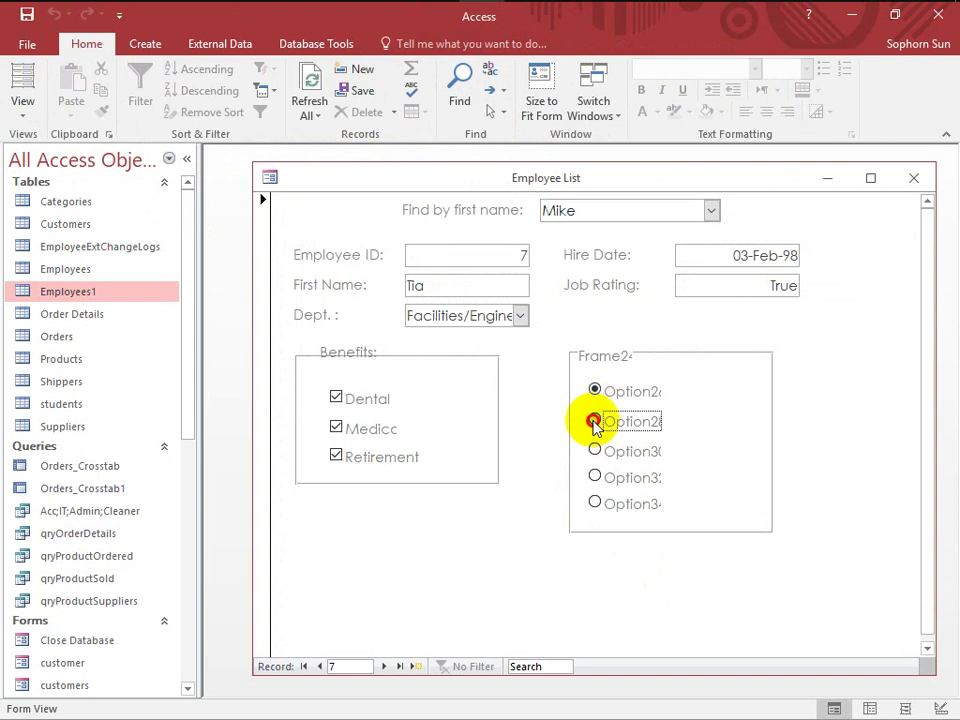
pyautogui.click(595, 421)
pyautogui.click(595, 452)
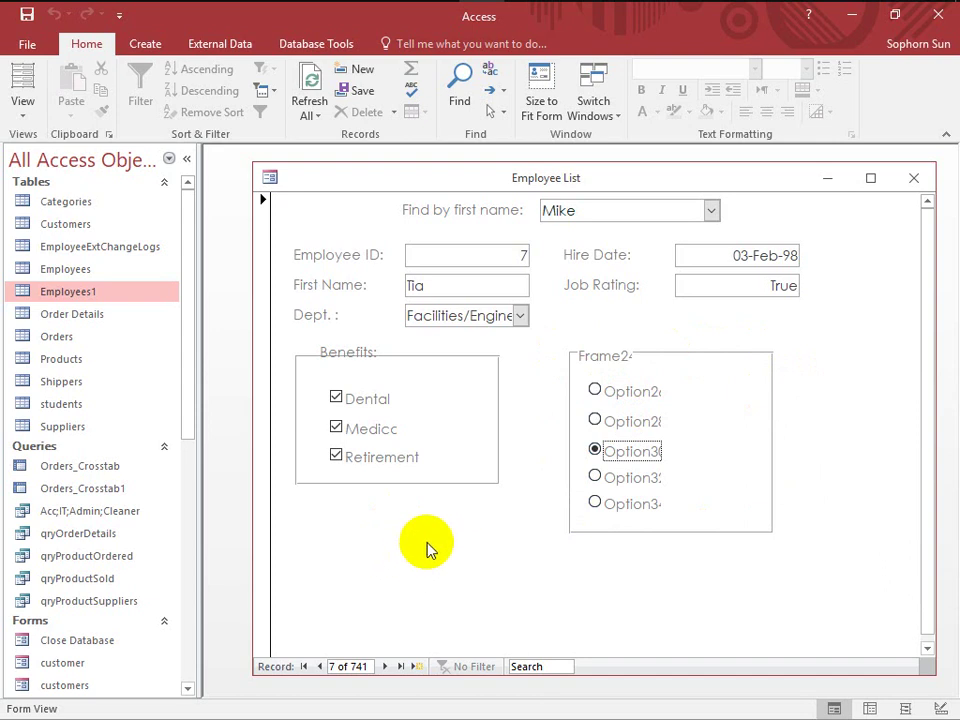
pyautogui.click(596, 421)
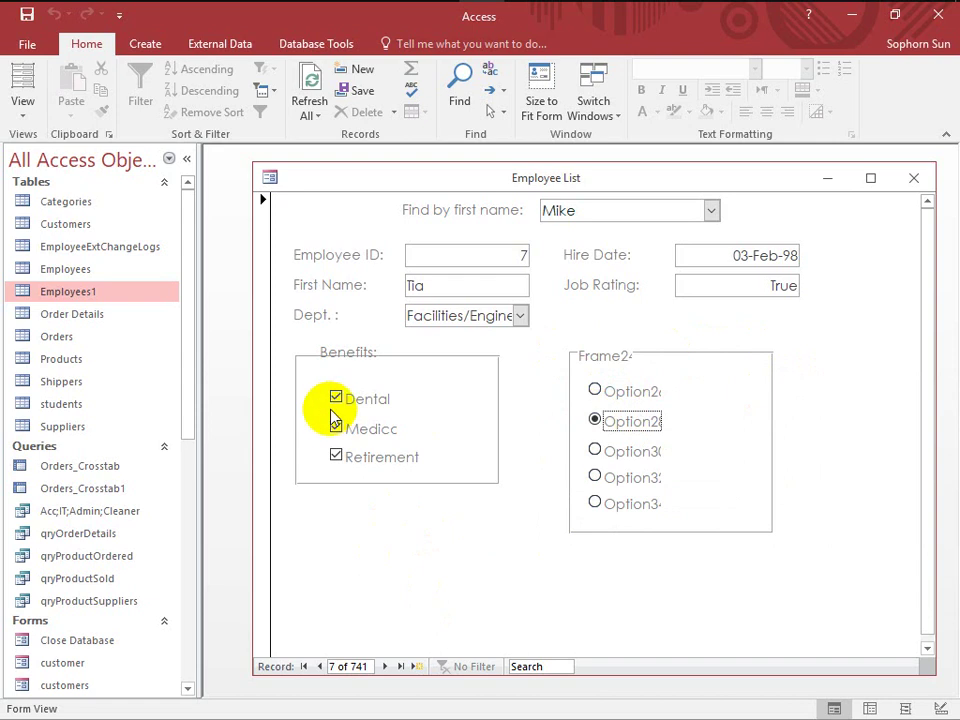
pyautogui.click(596, 421)
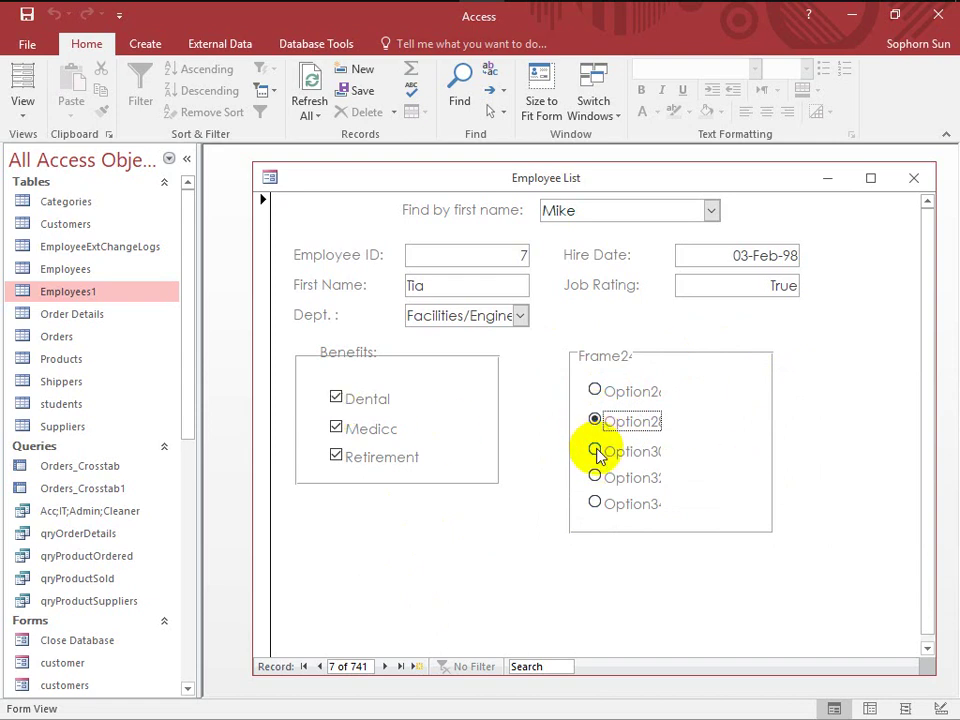
pyautogui.click(594, 451)
pyautogui.click(595, 477)
pyautogui.click(596, 504)
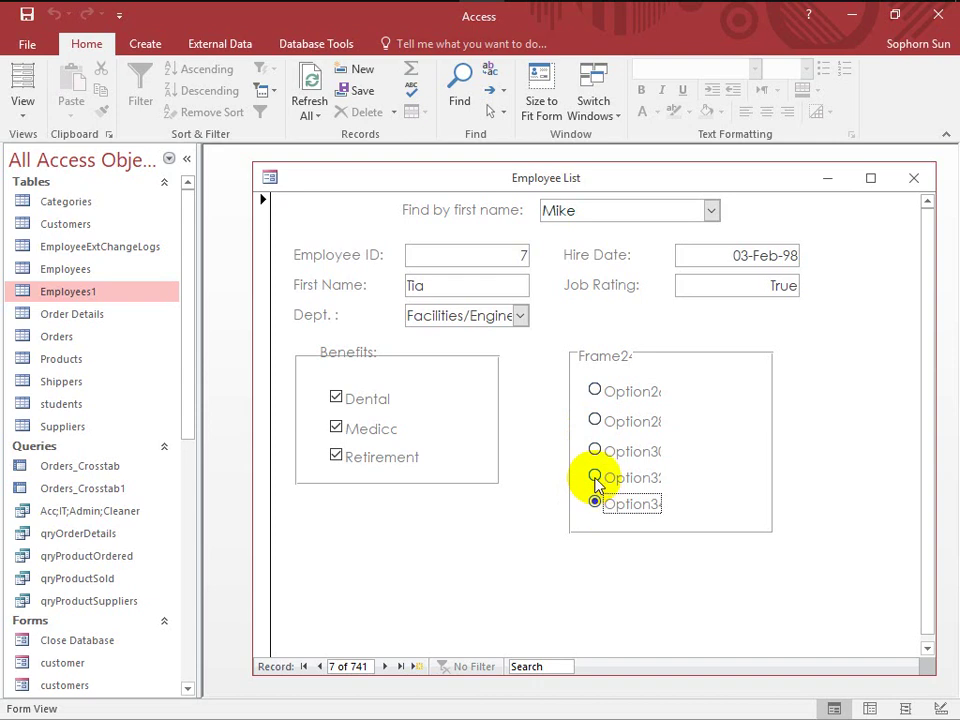
pyautogui.click(595, 477)
pyautogui.click(594, 451)
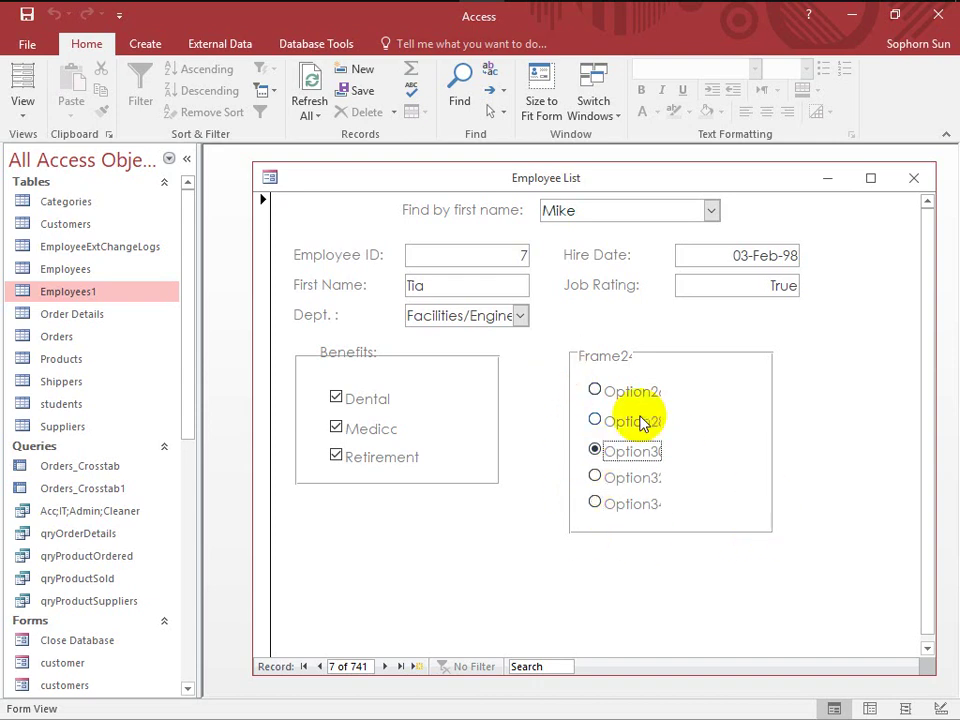
pyautogui.click(595, 390)
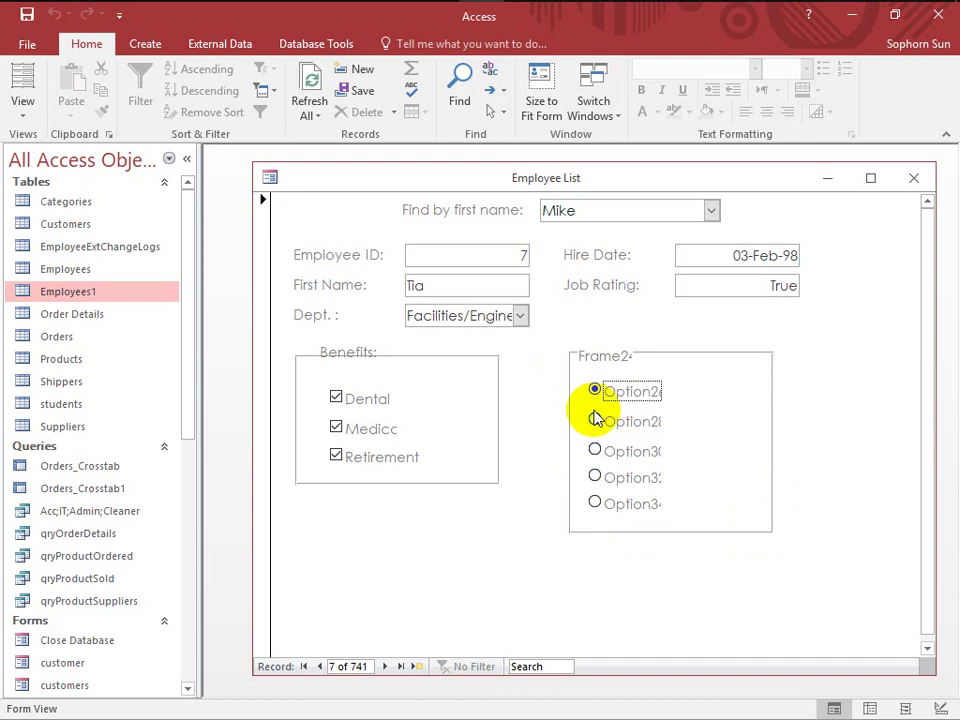
pyautogui.click(595, 419)
pyautogui.click(595, 451)
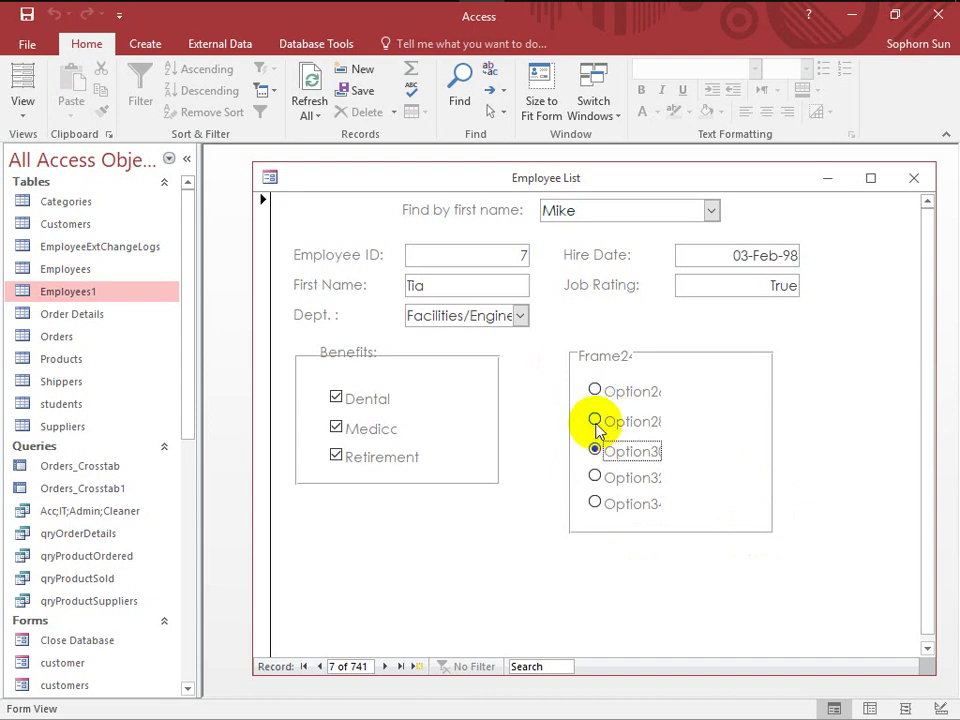
pyautogui.click(595, 477)
pyautogui.click(595, 503)
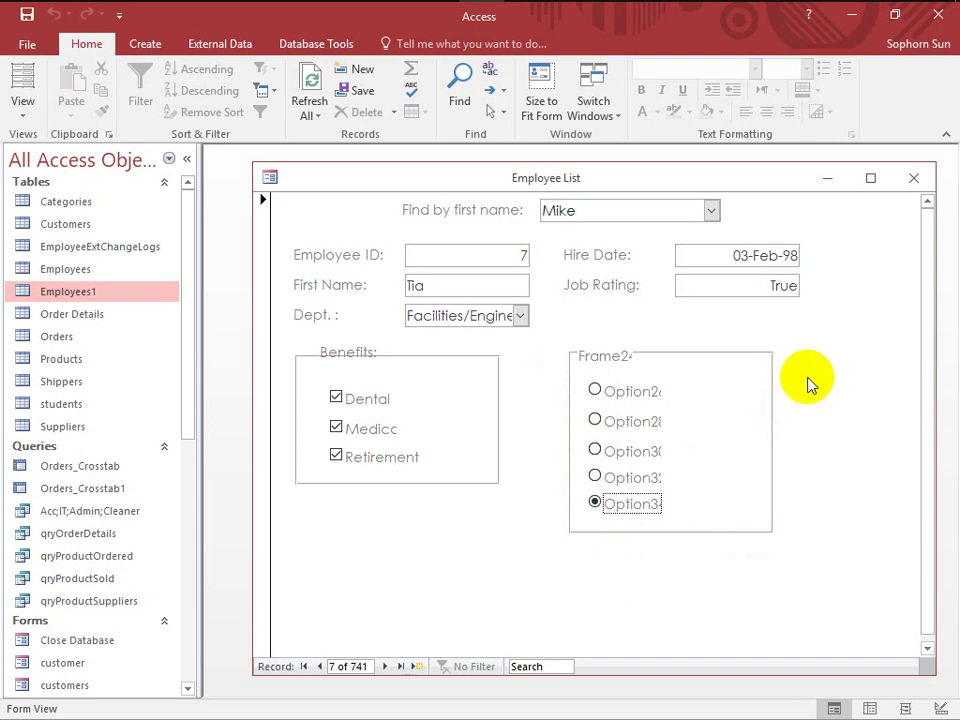
pyautogui.click(595, 389)
pyautogui.click(595, 421)
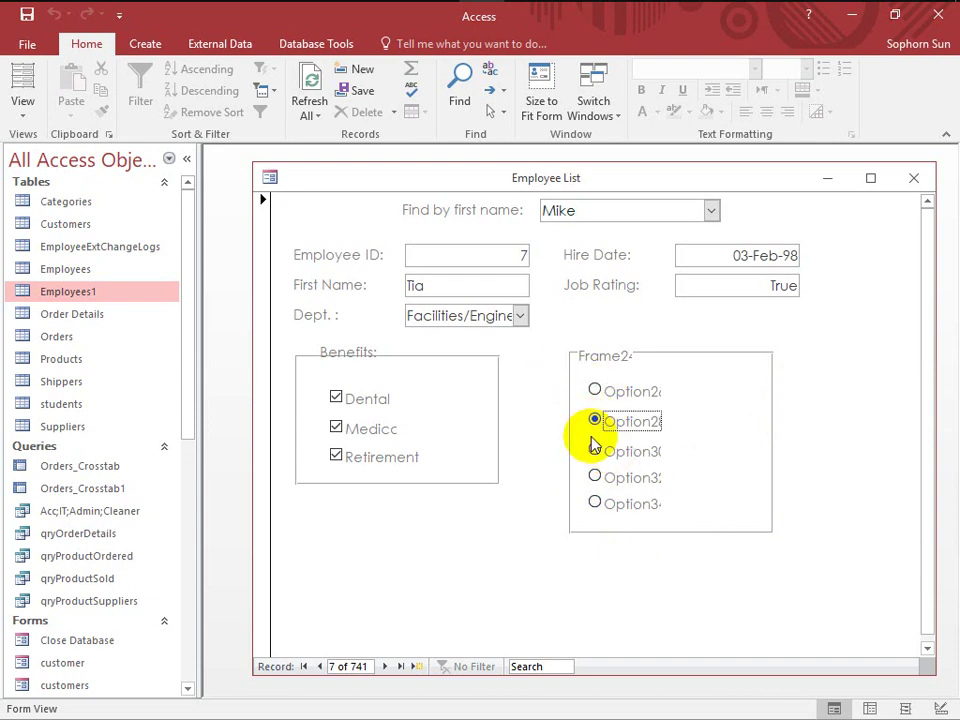
pyautogui.click(595, 450)
pyautogui.click(595, 477)
pyautogui.click(595, 503)
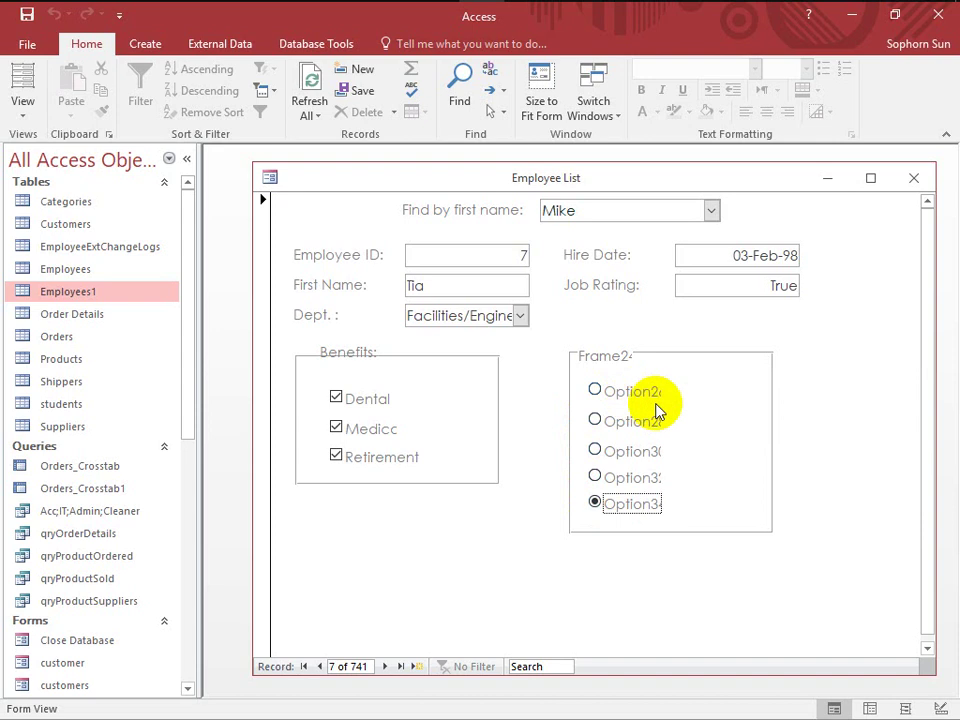
# Return the form to Design View and show the Property Sheet, making room by collapsing the Navigation Pane and moving the form window.
pyautogui.rightClick(832, 340)
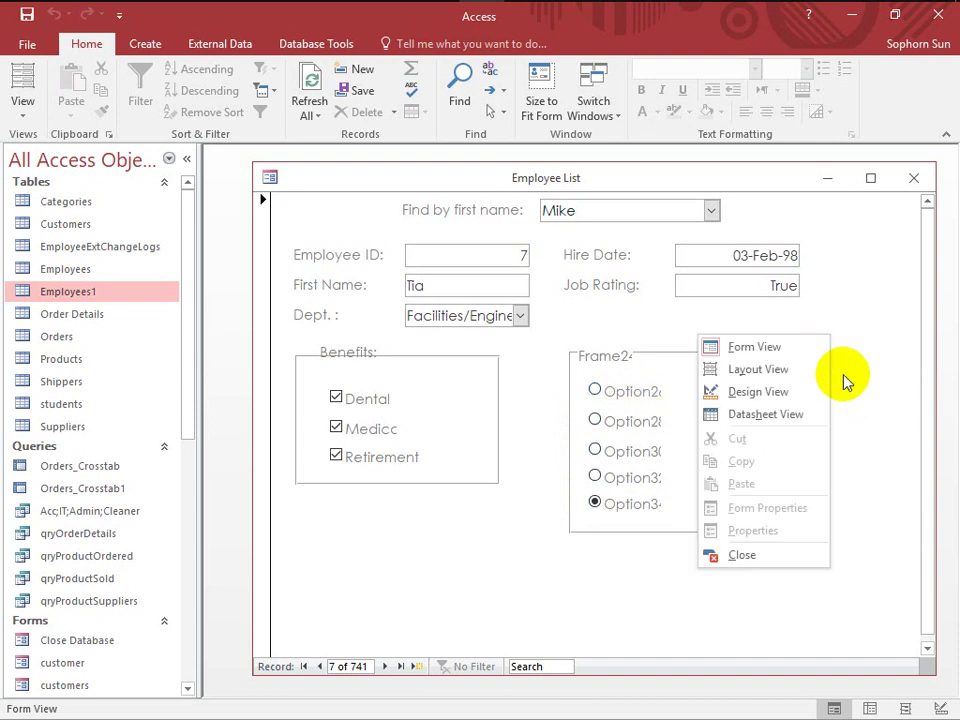
pyautogui.click(784, 397)
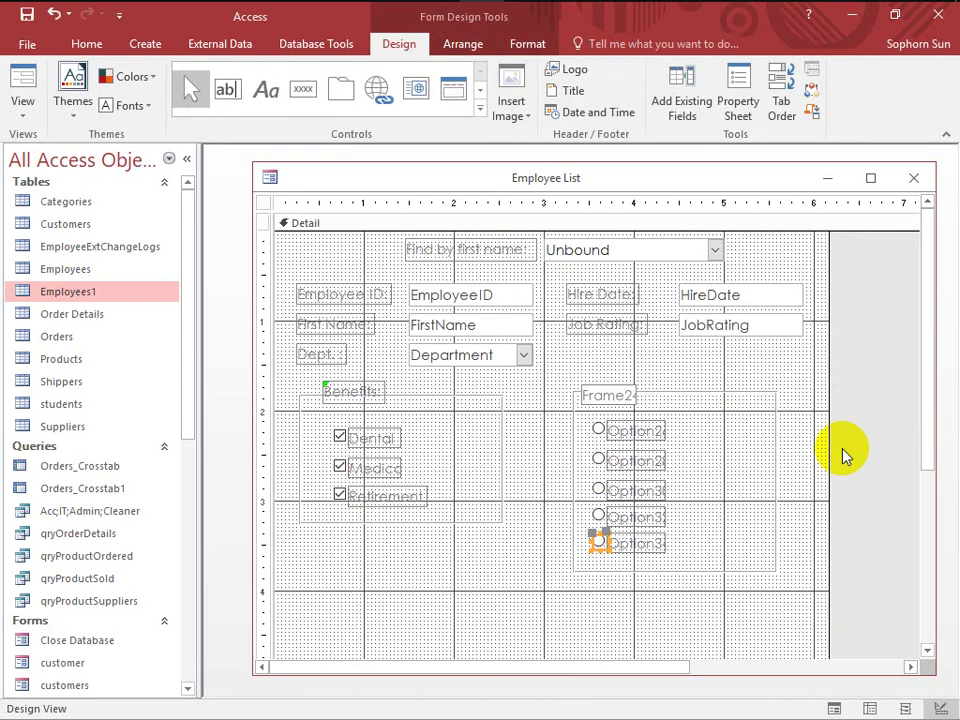
pyautogui.click(186, 159)
pyautogui.moveTo(491, 180); pyautogui.dragTo(476, 166)
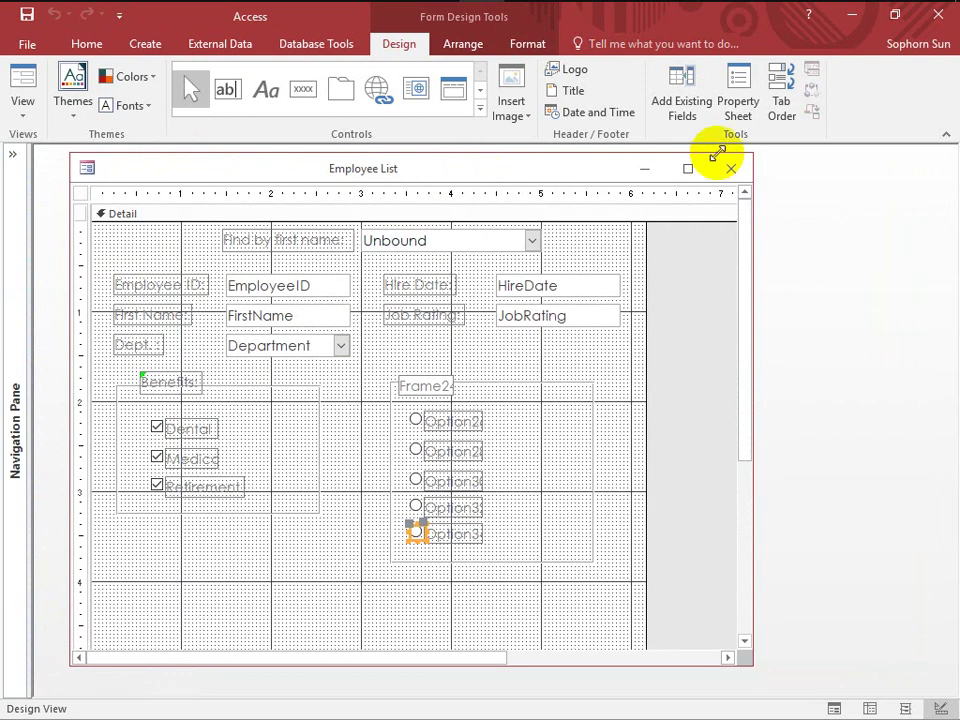
pyautogui.click(737, 110)
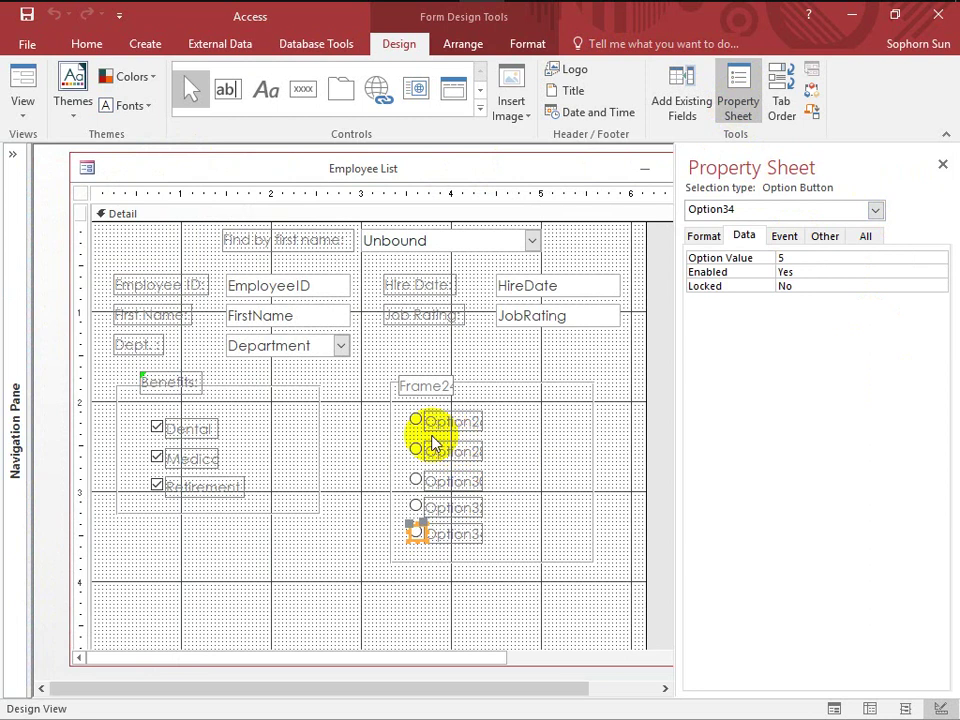
# Examine the Option Value of each of the five option buttons and compare their data properties with those of the option group frame.
pyautogui.click(417, 423)
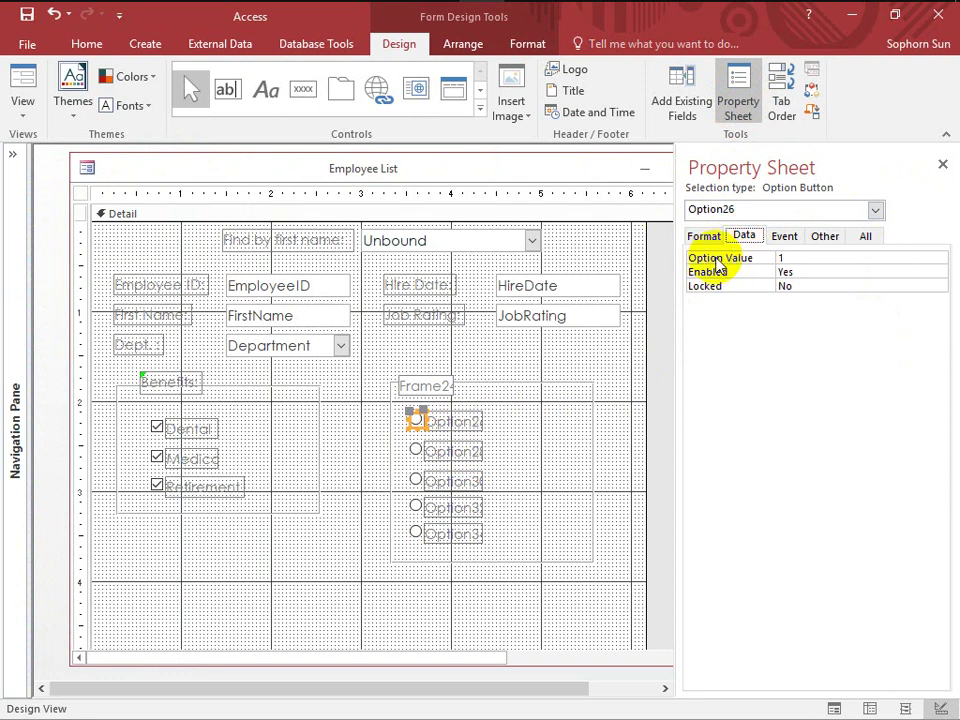
pyautogui.click(801, 257)
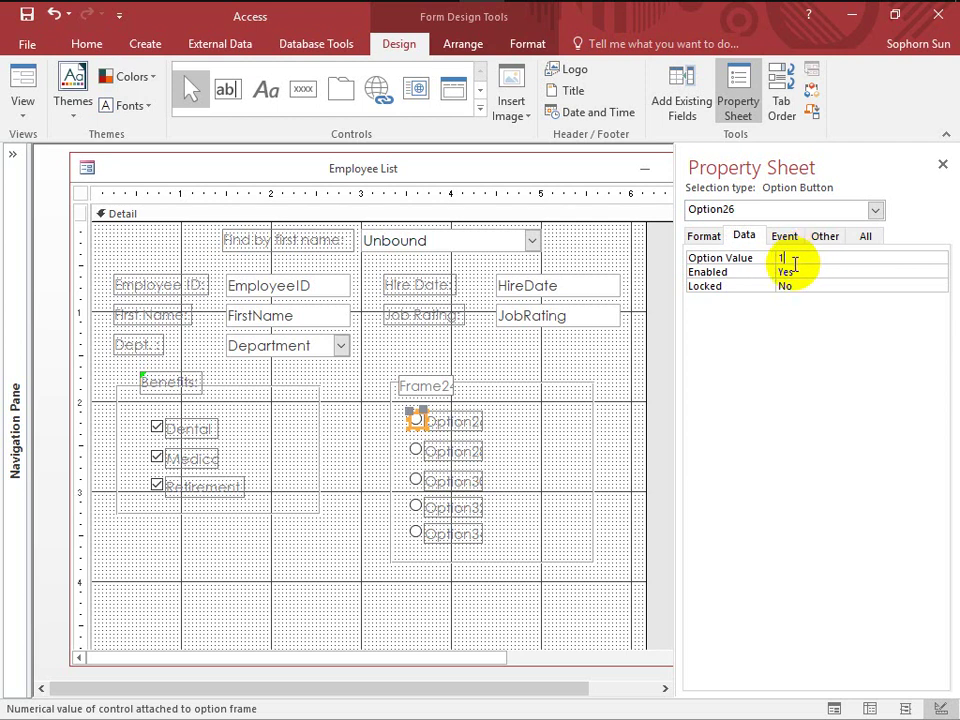
pyautogui.click(413, 452)
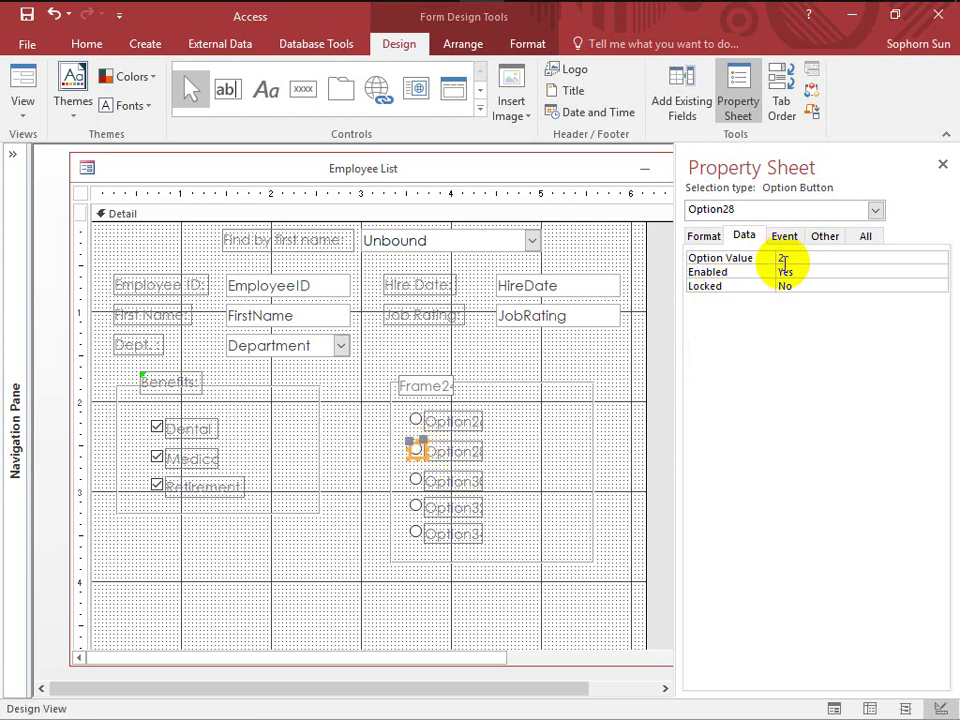
pyautogui.click(416, 482)
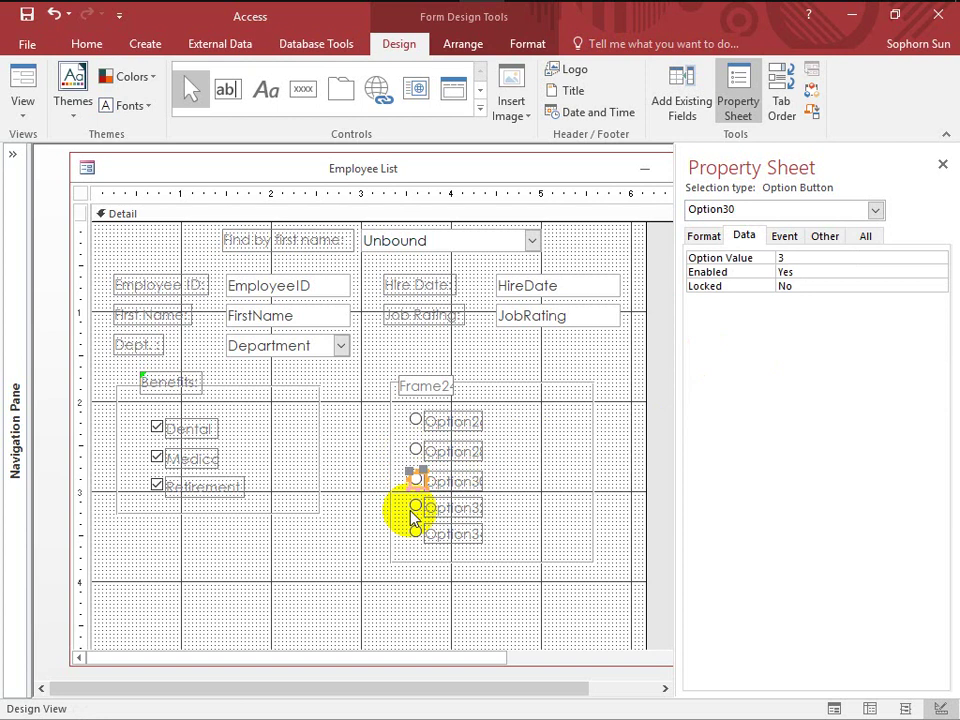
pyautogui.click(415, 507)
pyautogui.click(417, 532)
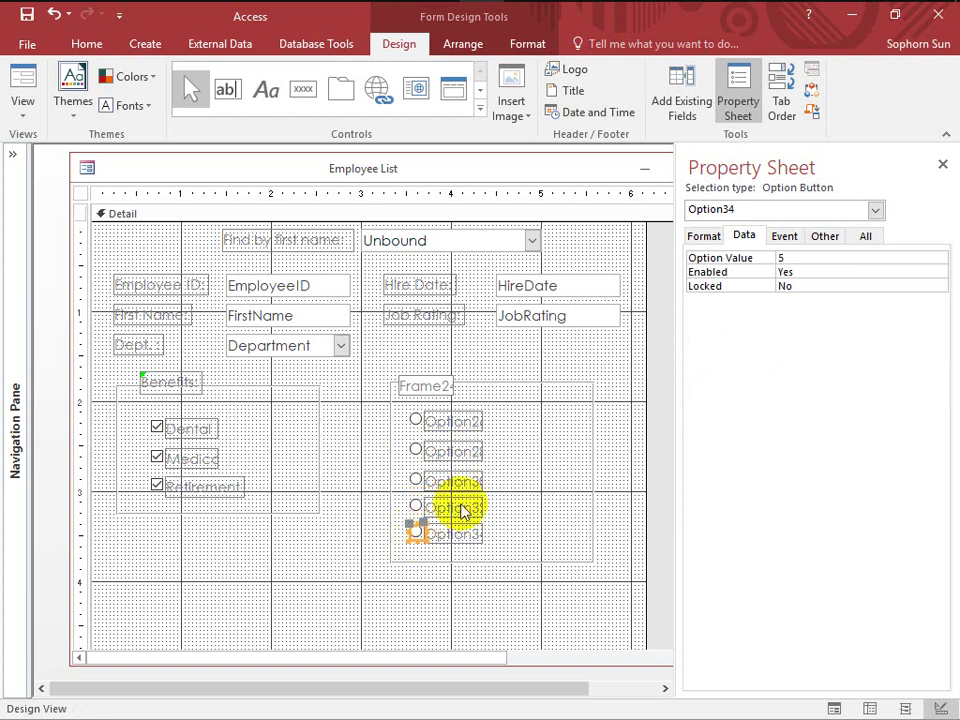
pyautogui.click(417, 506)
pyautogui.click(417, 481)
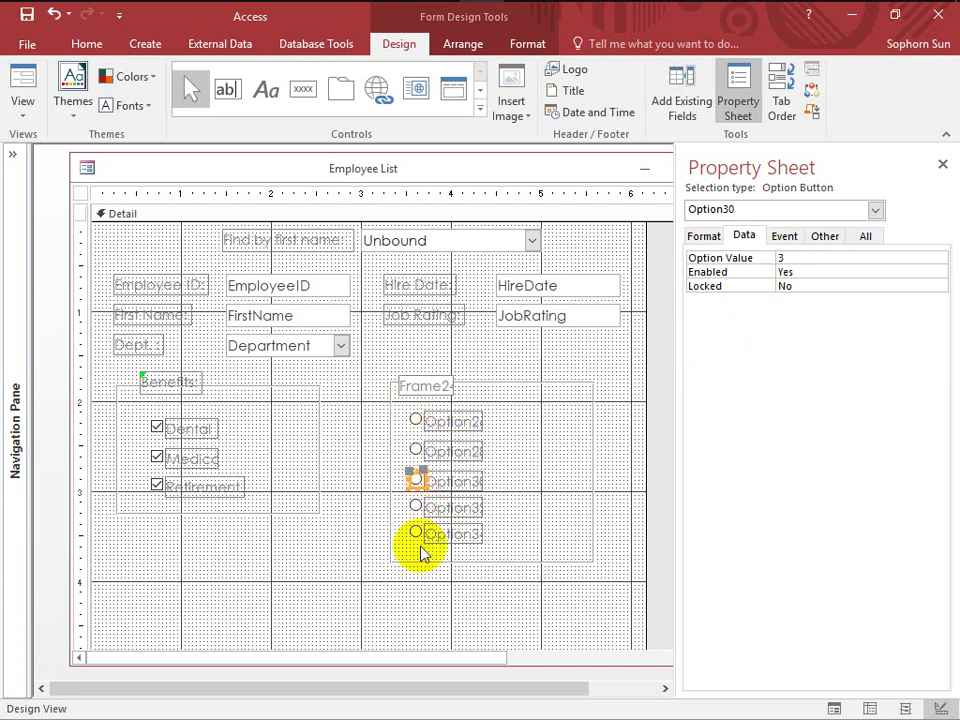
pyautogui.click(797, 257)
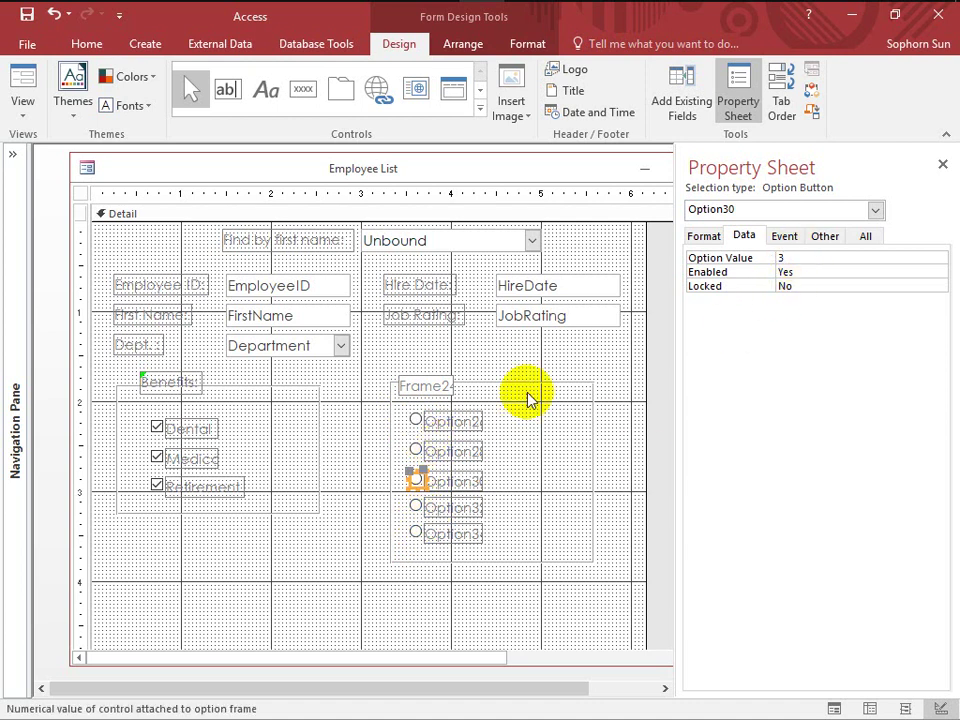
pyautogui.click(418, 535)
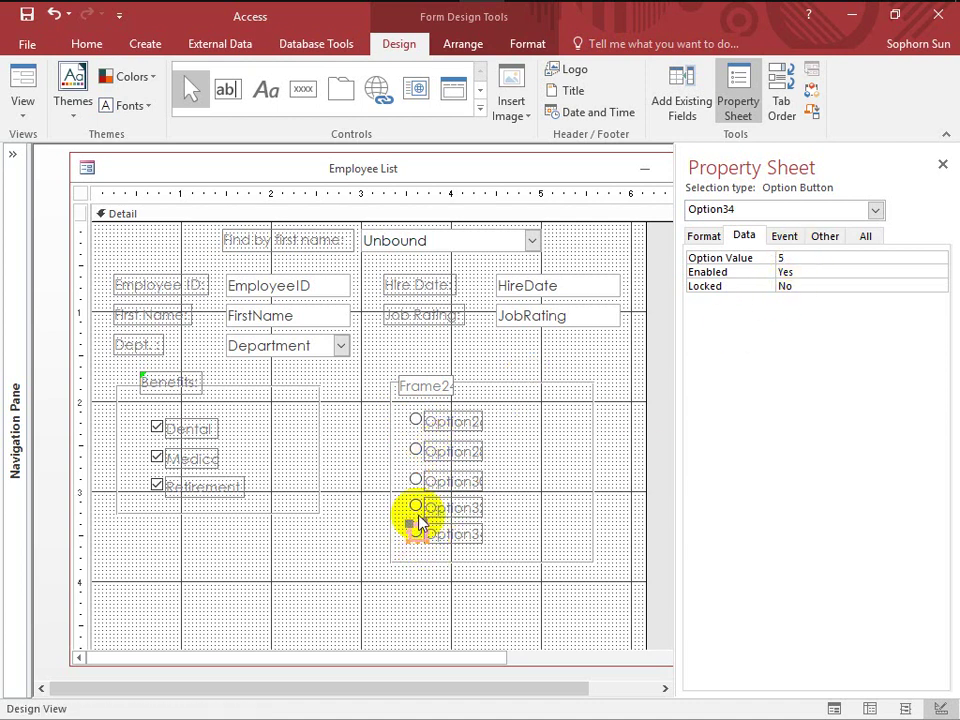
pyautogui.click(418, 507)
pyautogui.click(418, 480)
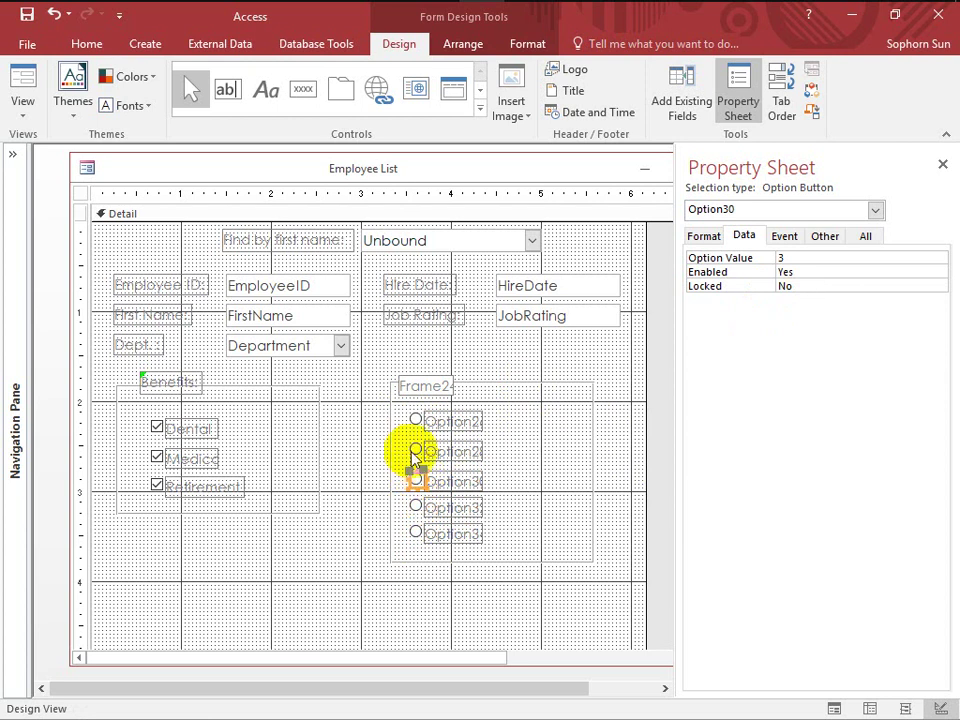
pyautogui.click(415, 450)
pyautogui.click(416, 421)
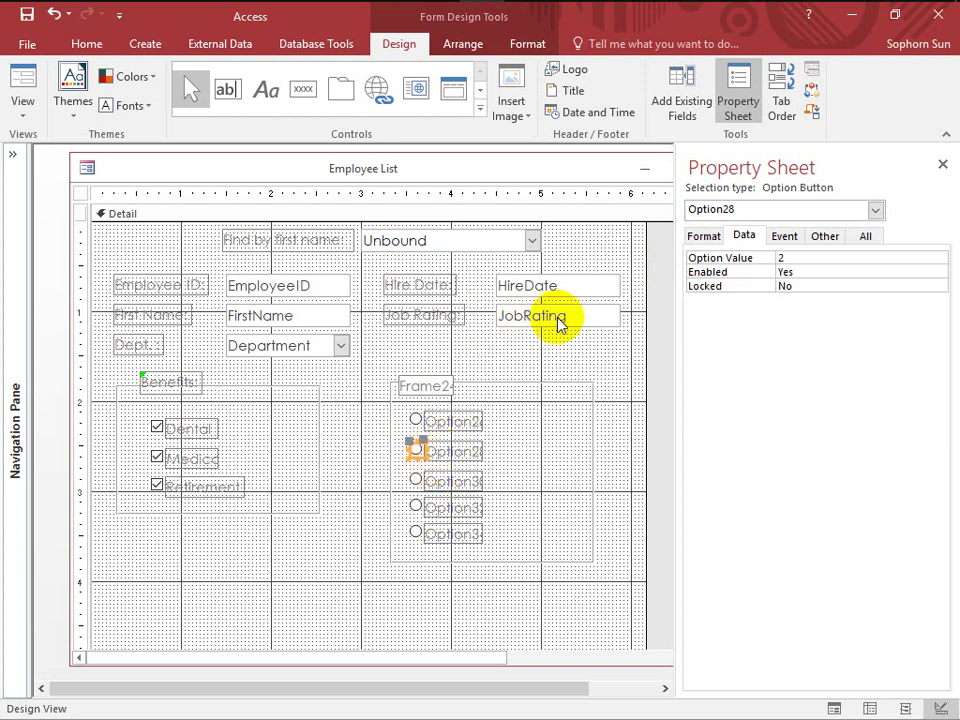
pyautogui.click(537, 385)
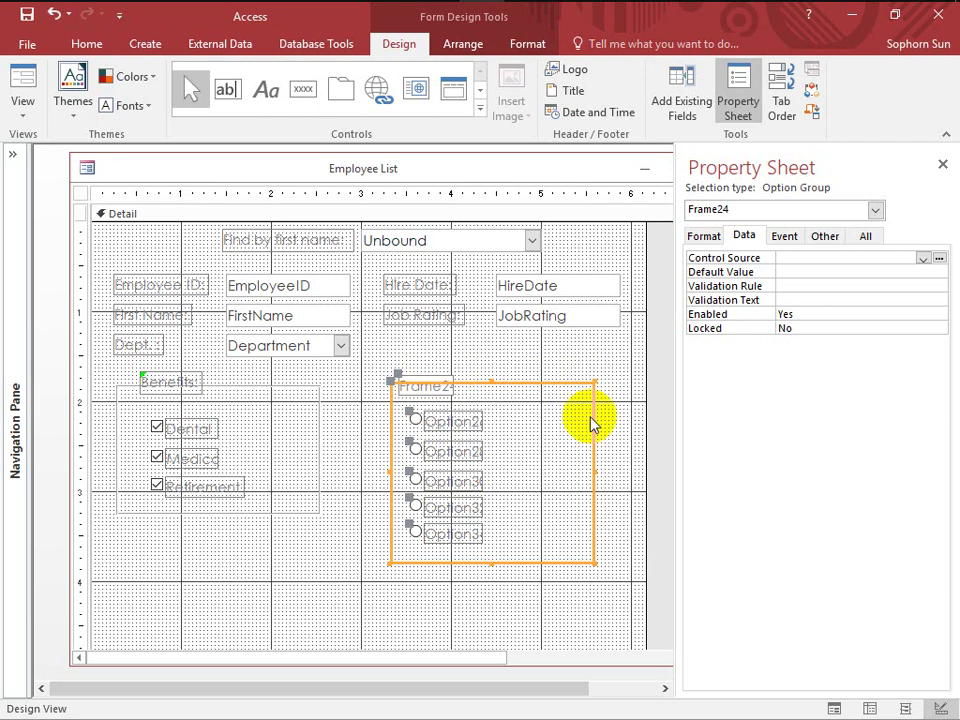
pyautogui.click(418, 453)
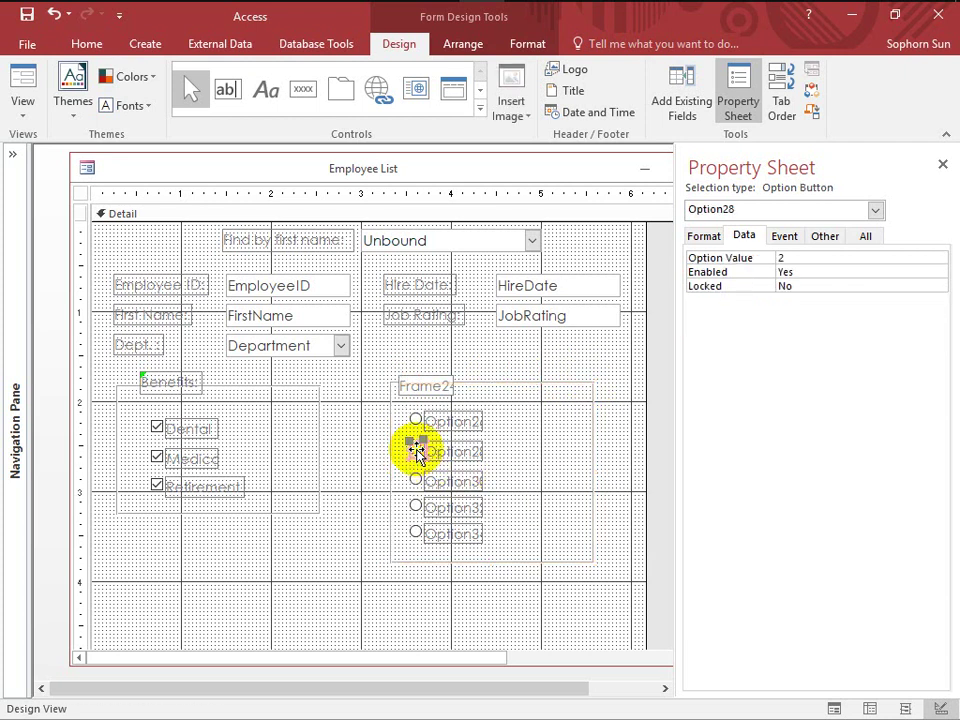
pyautogui.click(516, 388)
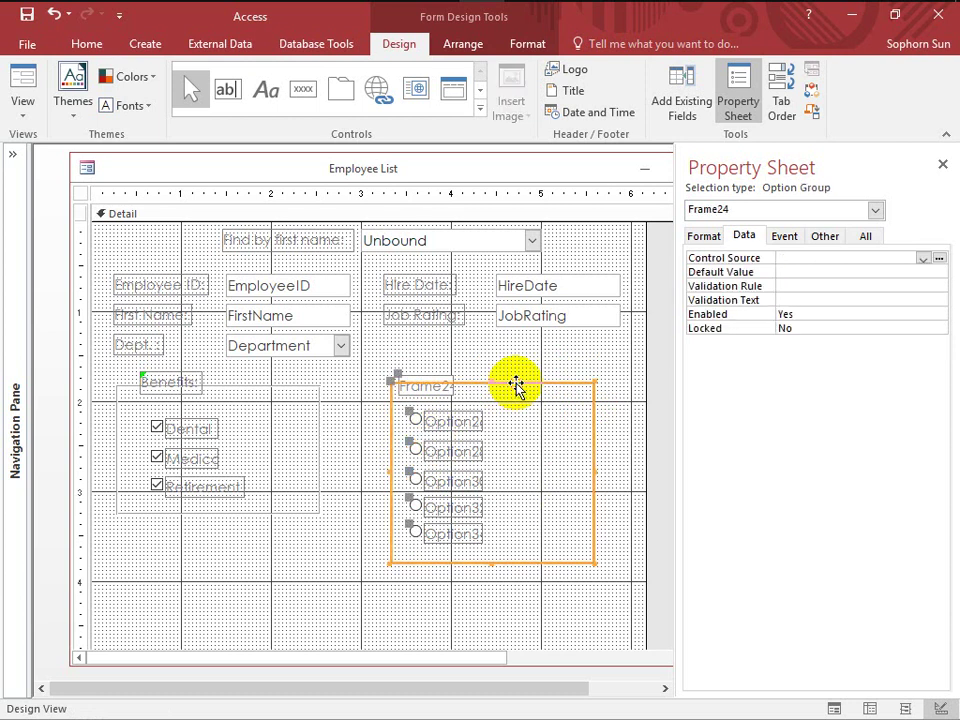
pyautogui.click(416, 507)
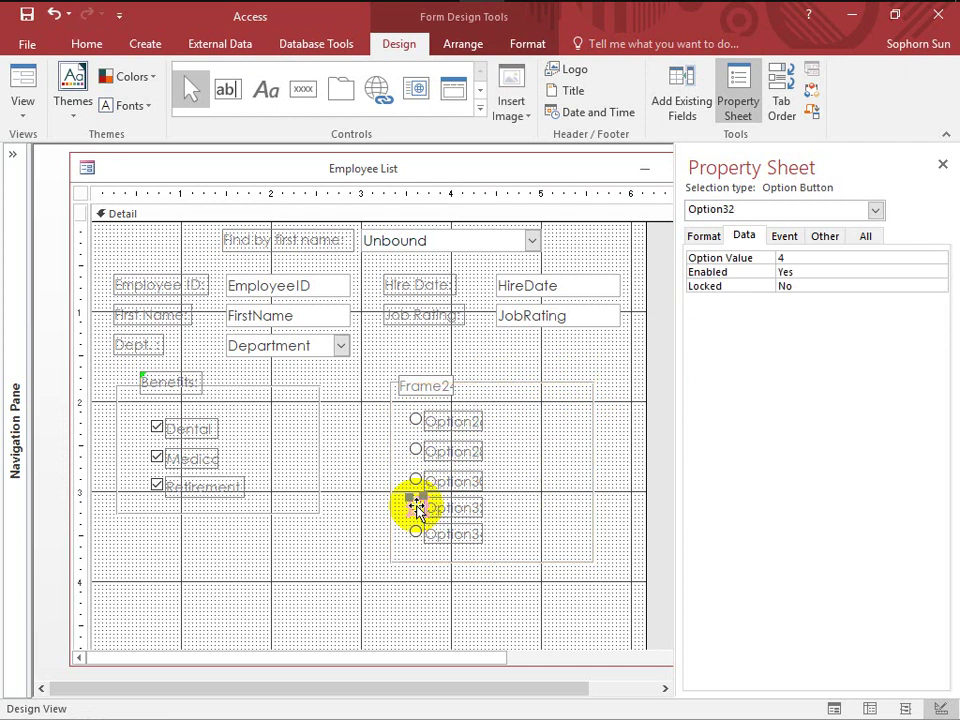
# Bind the option group frame to the JobRating field as its control source.
pyautogui.click(500, 386)
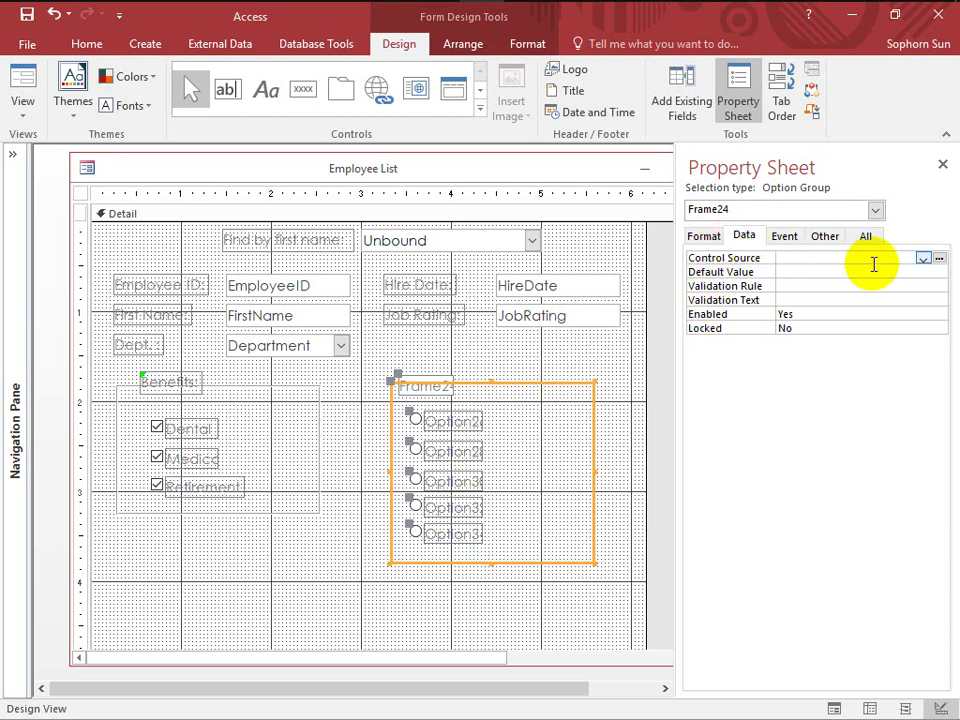
pyautogui.click(923, 259)
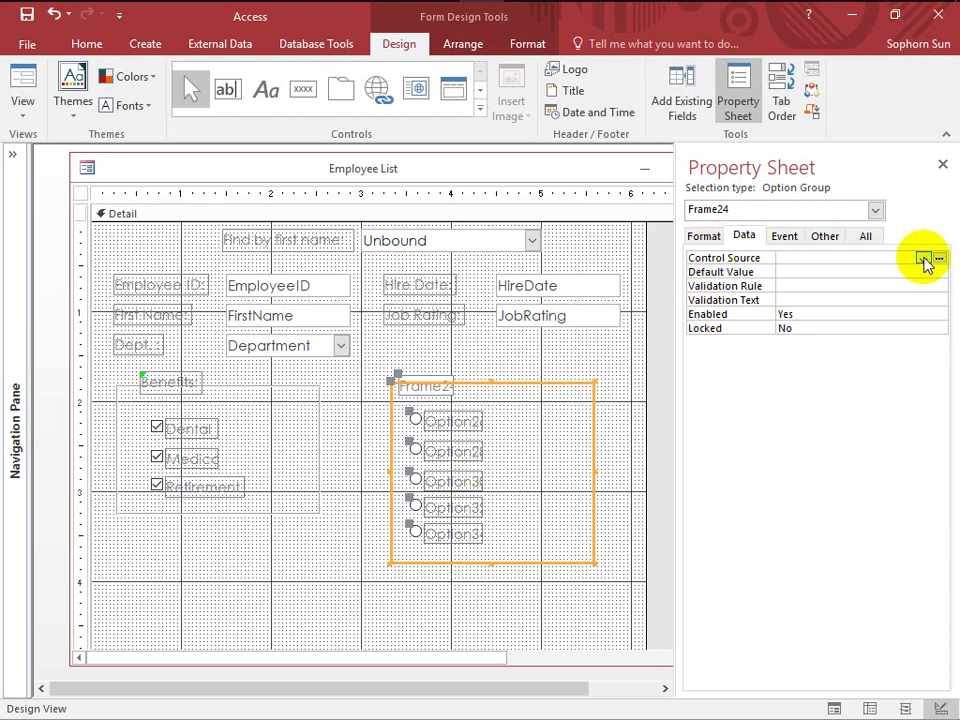
pyautogui.click(923, 259)
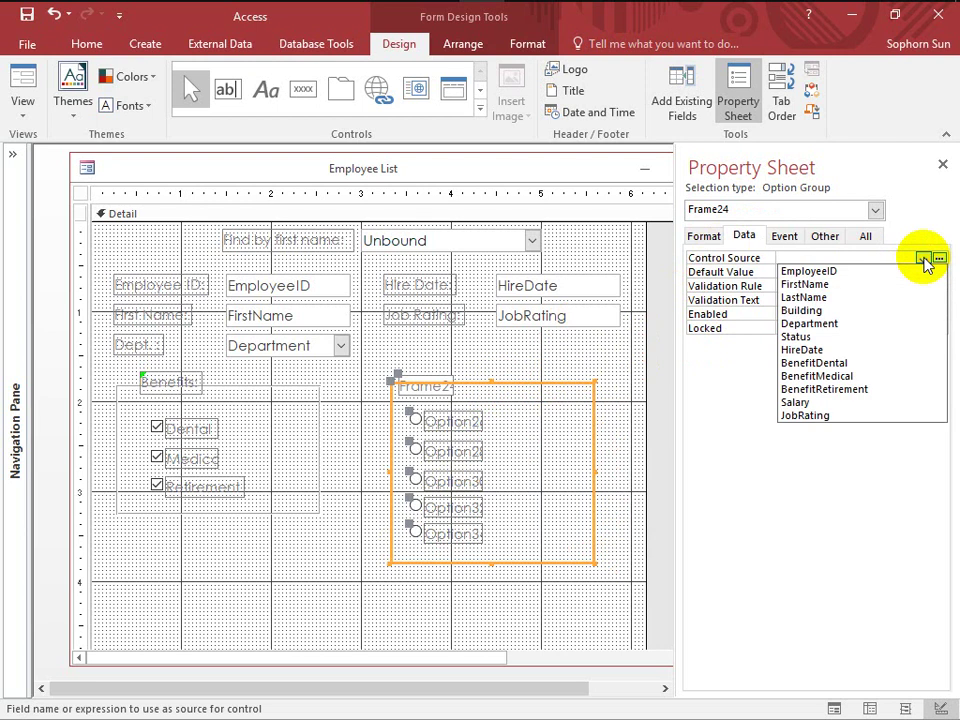
pyautogui.click(814, 415)
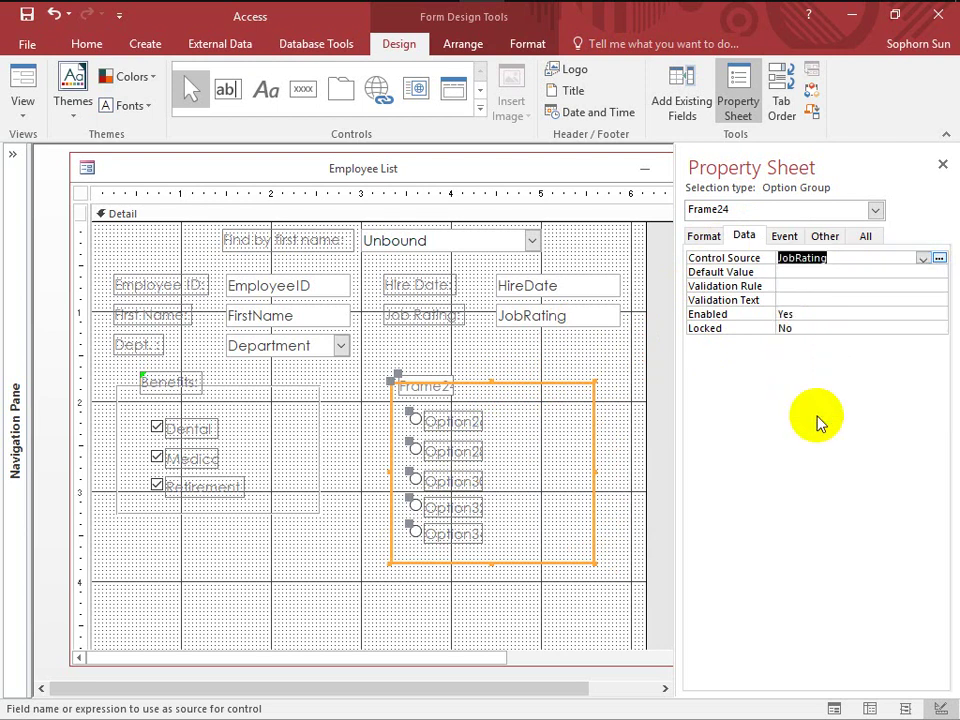
pyautogui.click(814, 259)
pyautogui.click(541, 386)
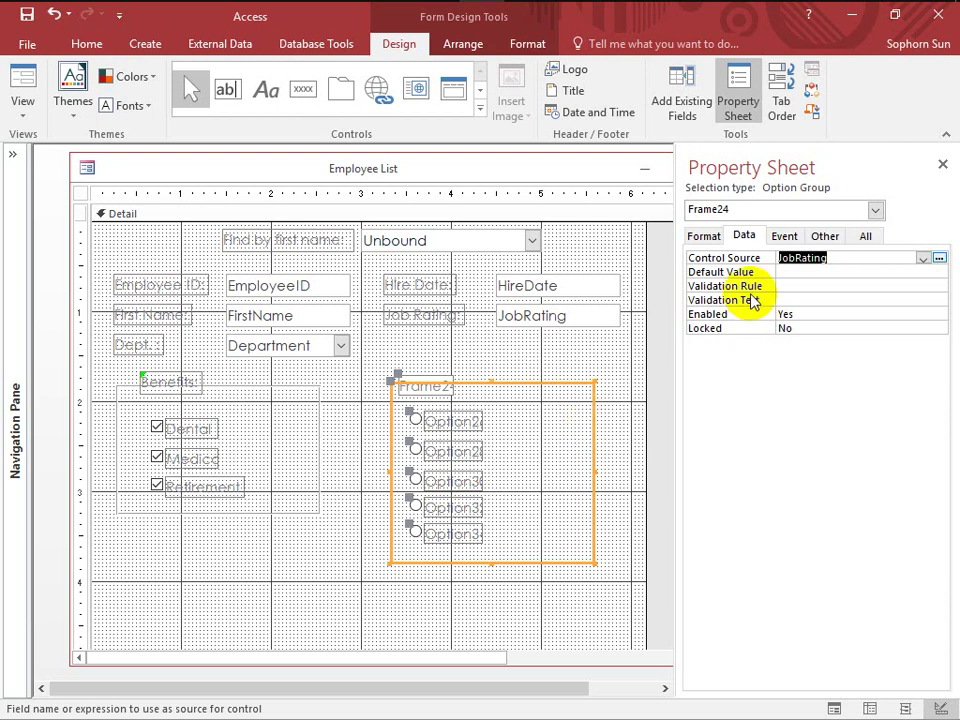
# Switch to Form View and page forward to record 19, comparing the selected option button with the Job Rating value.
pyautogui.click(821, 257)
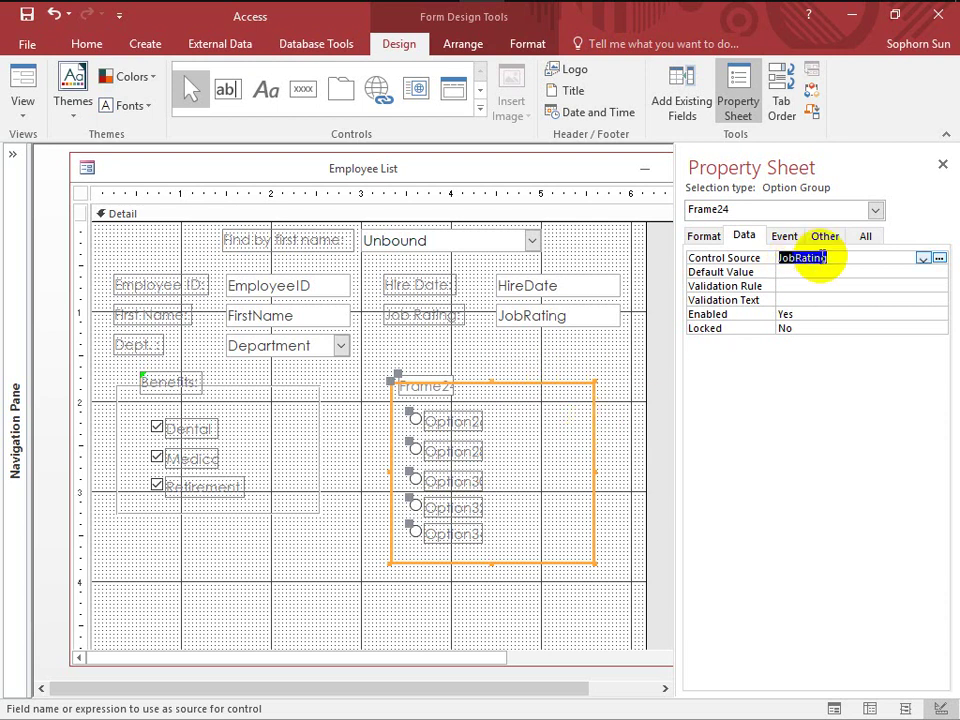
pyautogui.click(542, 429)
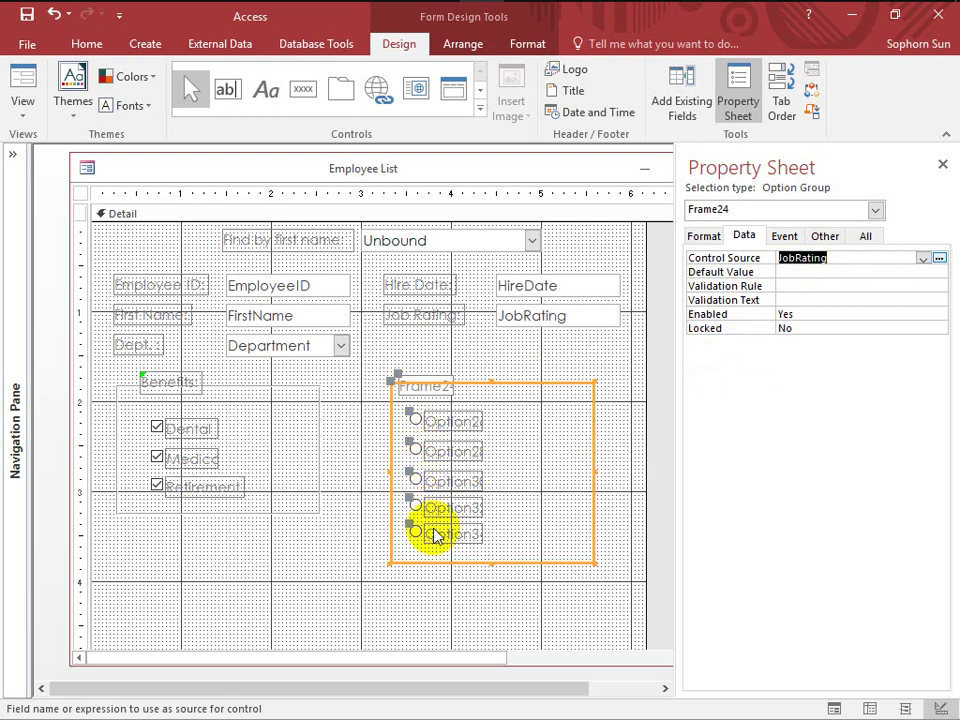
pyautogui.click(562, 352)
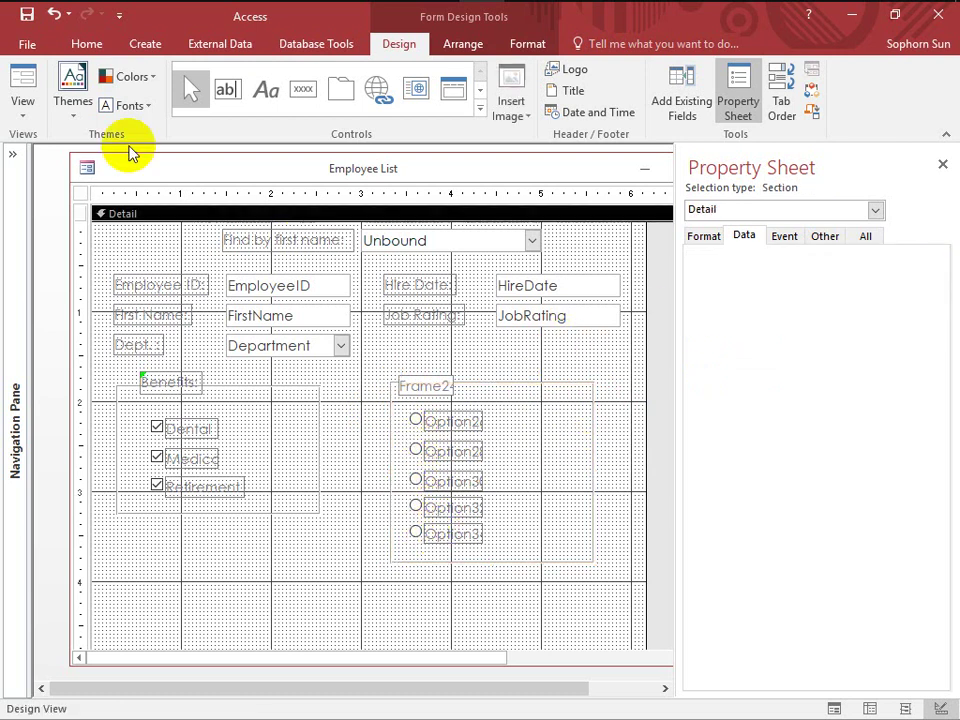
pyautogui.click(17, 75)
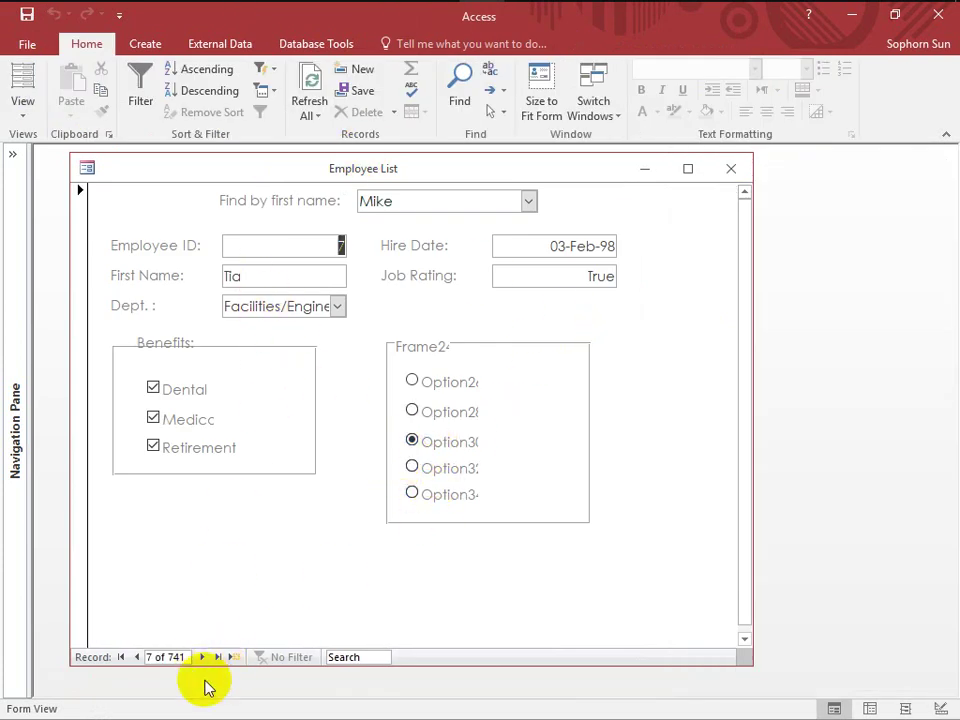
pyautogui.click(202, 658)
pyautogui.click(202, 658)
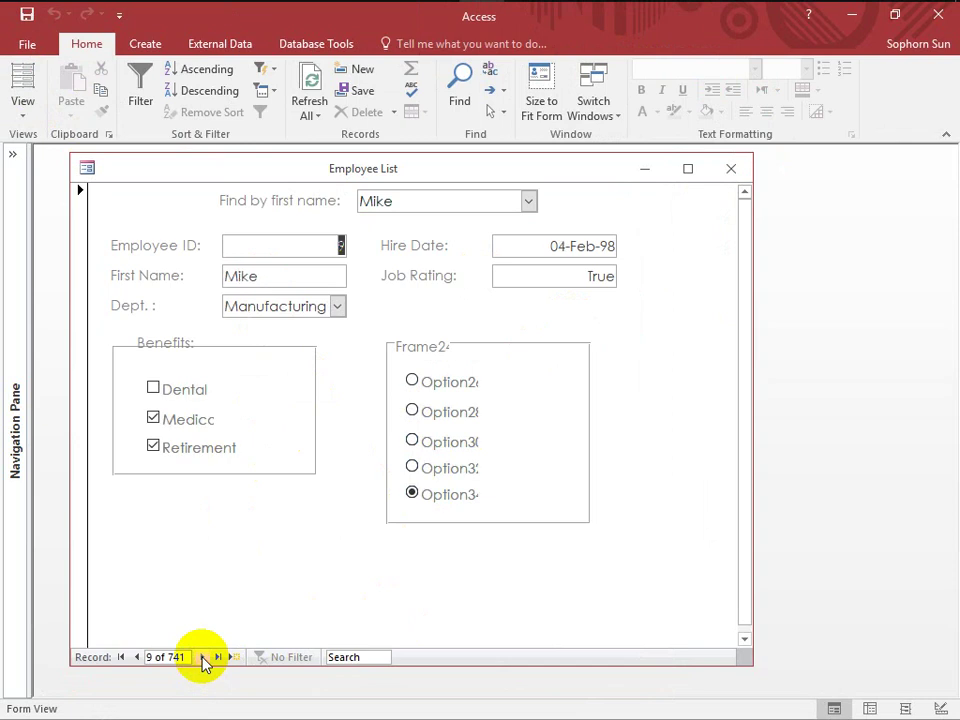
pyautogui.click(202, 658)
pyautogui.click(202, 658)
pyautogui.click(202, 658)
pyautogui.click(202, 658)
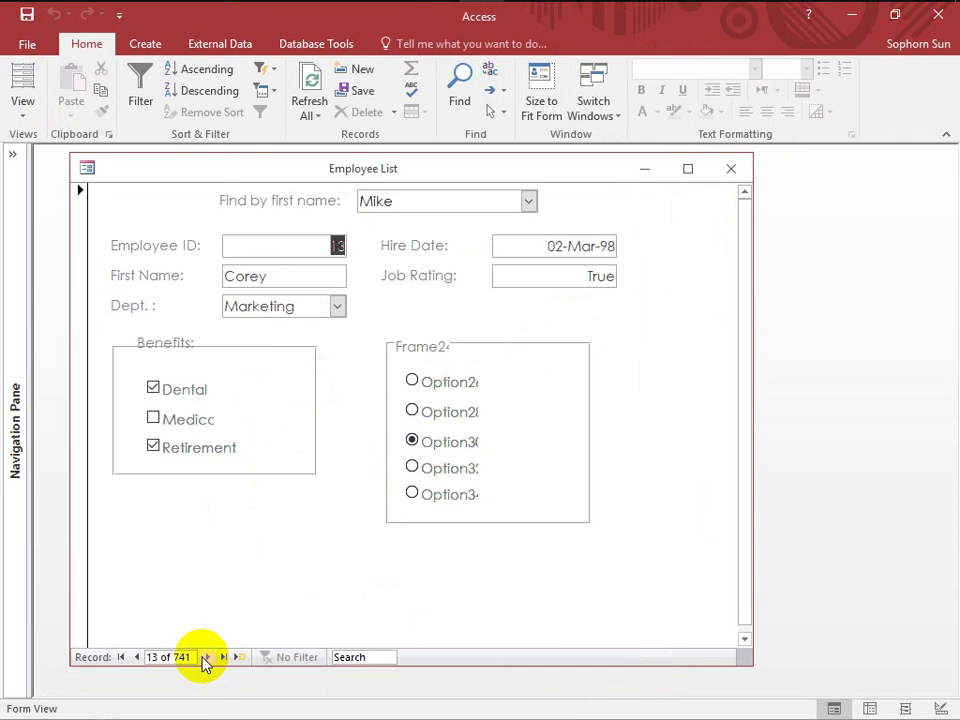
pyautogui.click(206, 657)
pyautogui.click(206, 657)
pyautogui.click(206, 657)
pyautogui.click(206, 657)
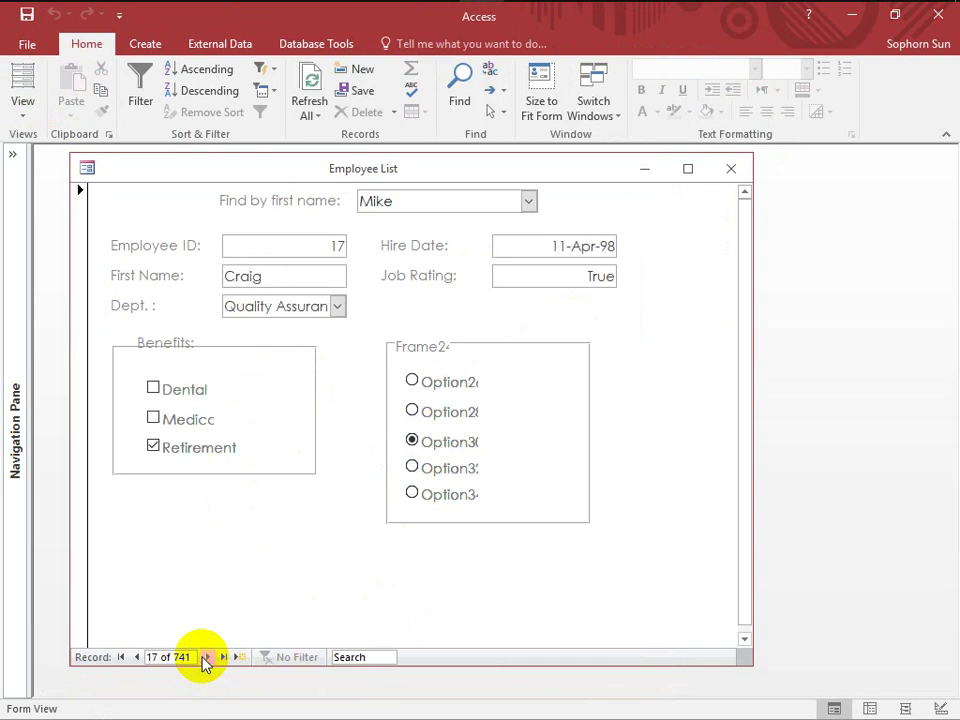
pyautogui.click(206, 657)
pyautogui.click(206, 657)
pyautogui.click(574, 279)
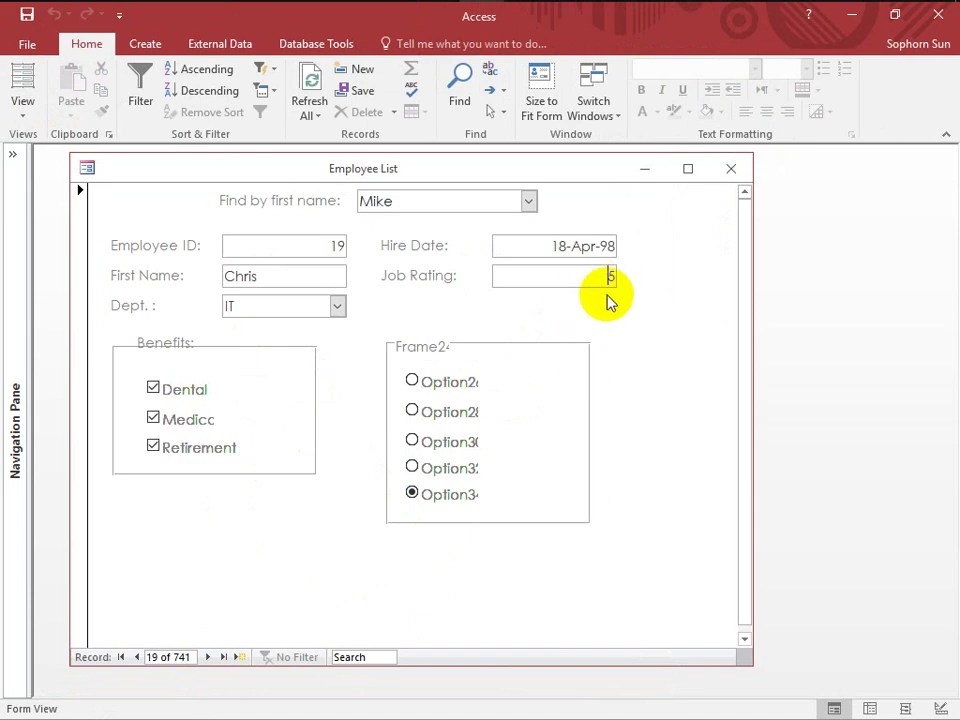
pyautogui.click(610, 293)
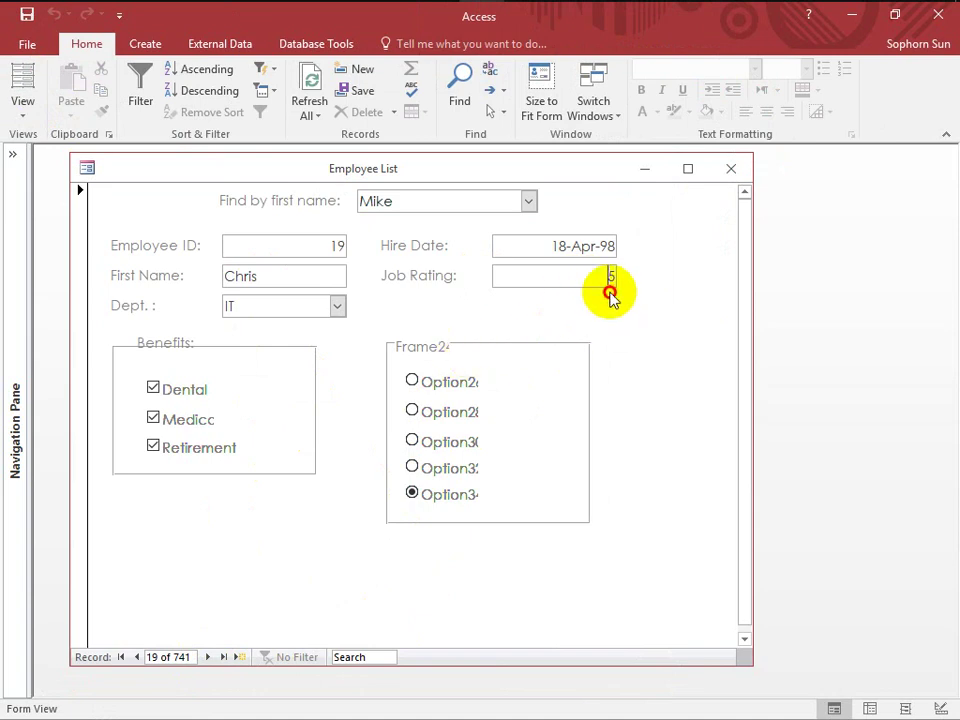
# Return the form to Design View and change the first option button's label to "Poor".
pyautogui.rightClick(602, 306)
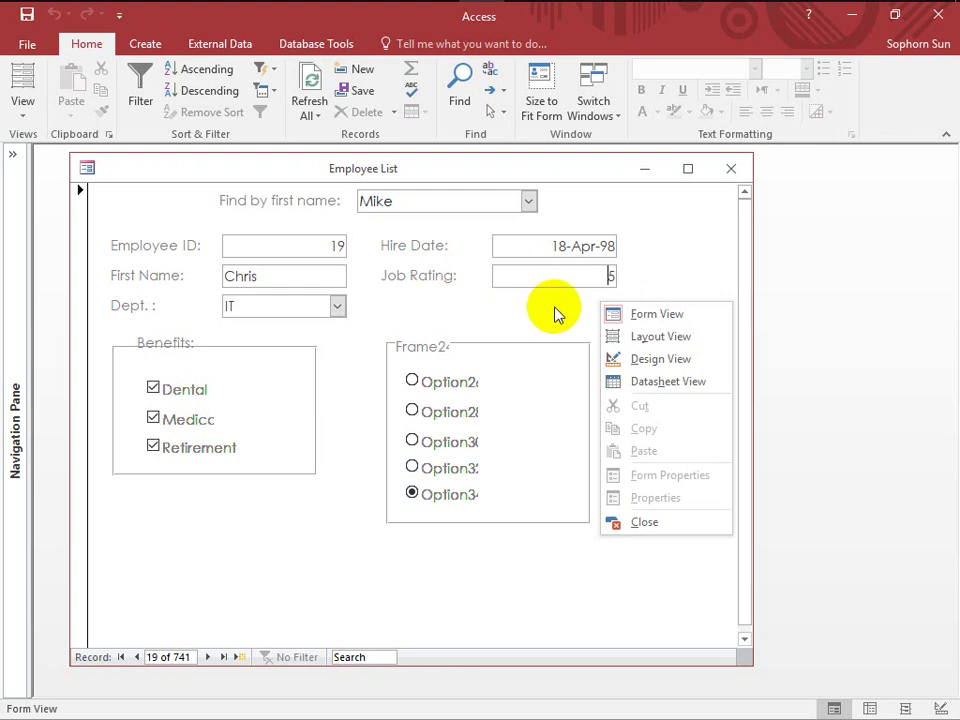
pyautogui.click(652, 362)
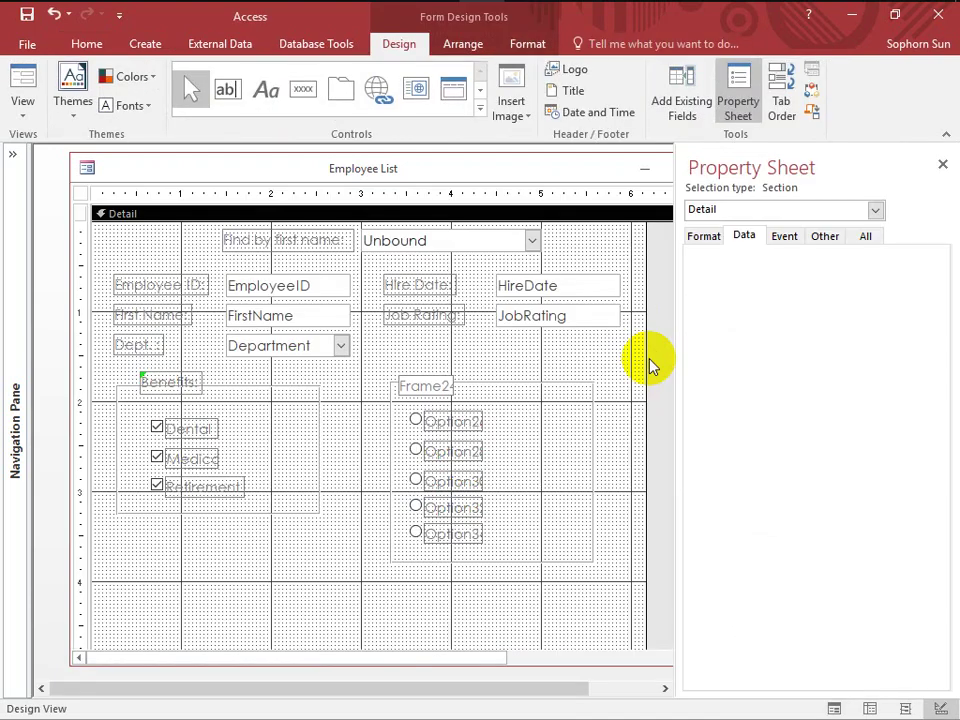
pyautogui.click(467, 423)
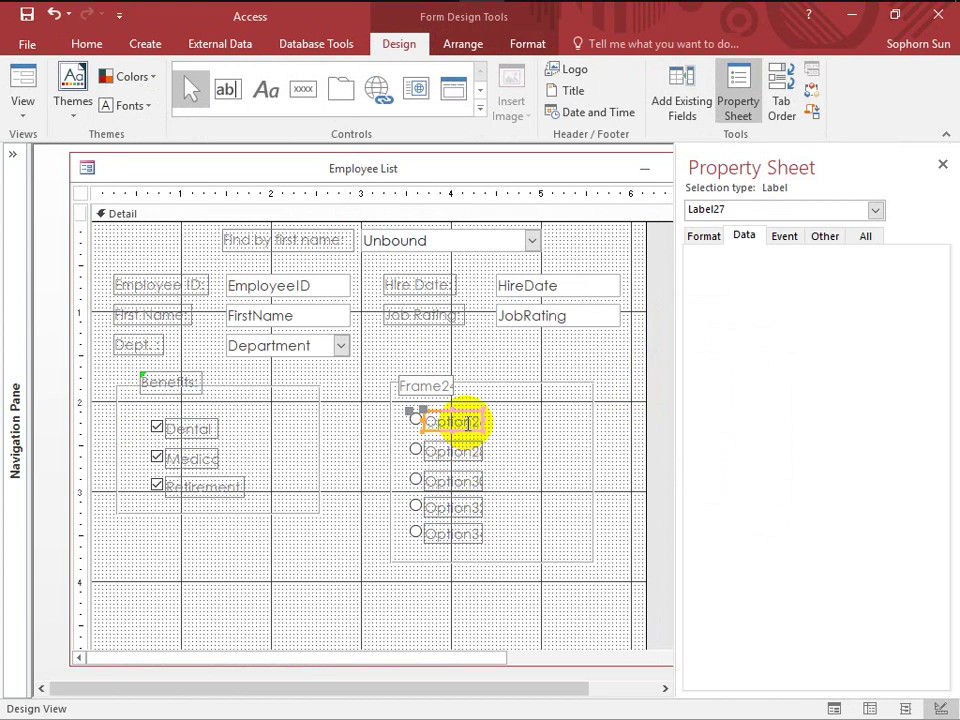
pyautogui.click(467, 423)
pyautogui.press('BackSpace')
pyautogui.press('BackSpace')
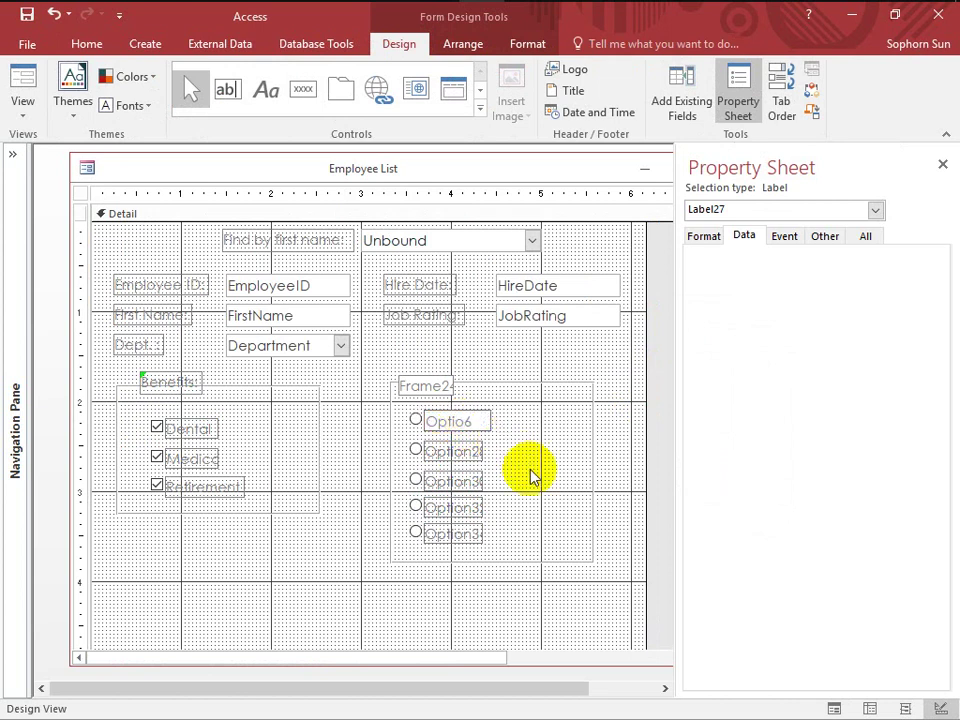
pyautogui.press('BackSpace')
pyautogui.press('BackSpace')
pyautogui.press('BackSpace')
pyautogui.press('BackSpace')
pyautogui.press('BackSpace')
pyautogui.press('BackSpace')
pyautogui.write('Poor')
# Change the label of the second option button in the group to "Fair".
pyautogui.click(470, 452)
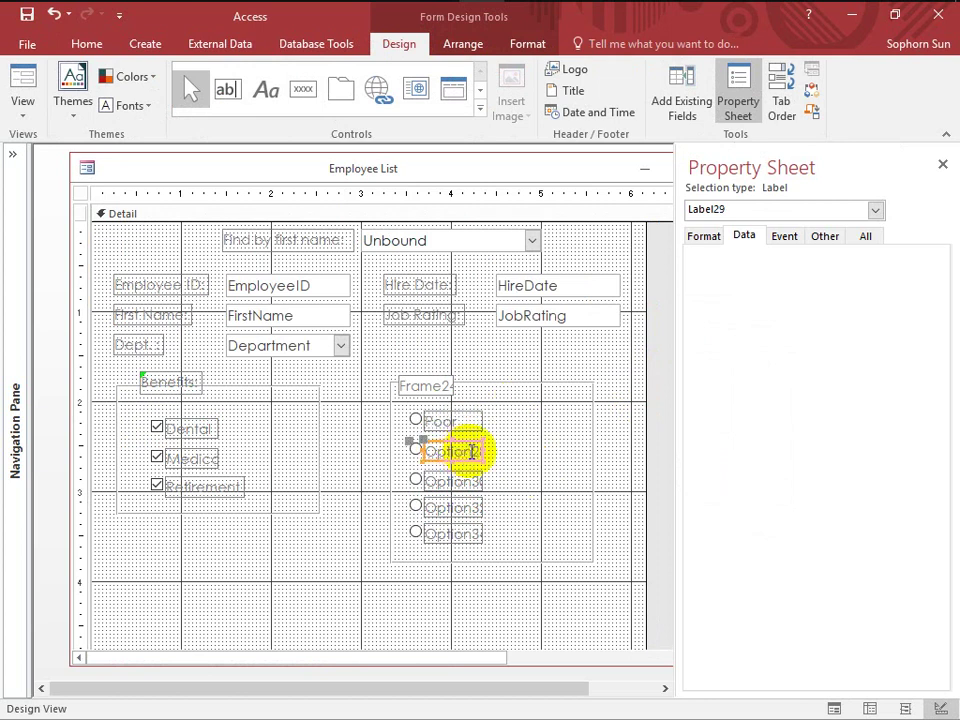
pyautogui.click(480, 452)
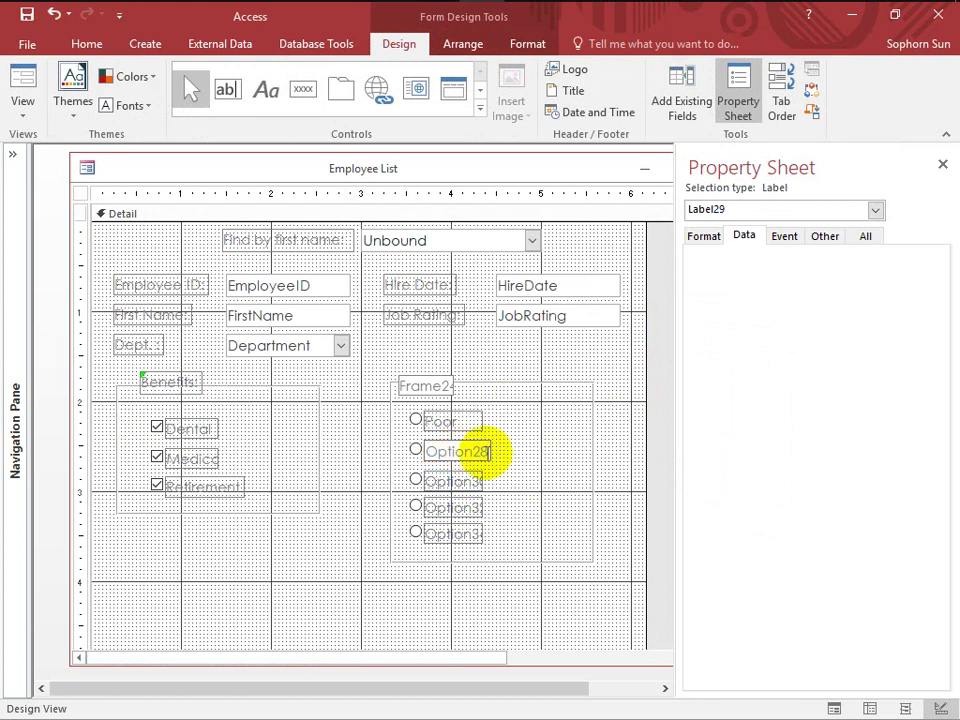
pyautogui.press('BackSpace')
pyautogui.press('BackSpace')
pyautogui.press('BackSpace')
pyautogui.press('BackSpace')
pyautogui.press('BackSpace')
pyautogui.press('BackSpace')
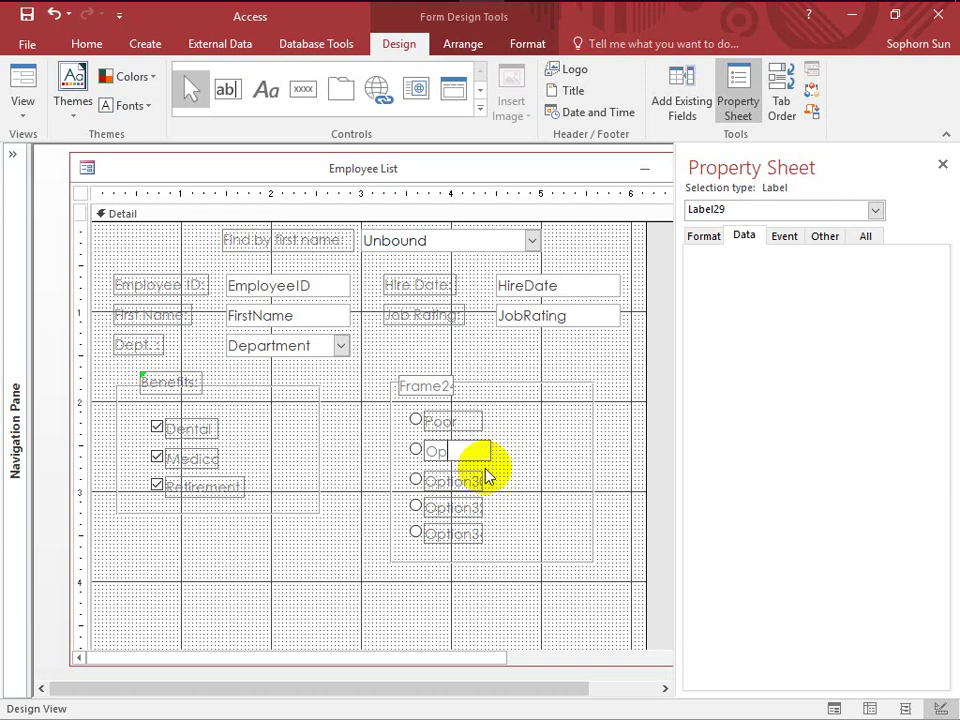
pyautogui.press('BackSpace')
pyautogui.press('BackSpace')
pyautogui.write('Fair')
# Change the label of the third option button in the group to "Good".
pyautogui.click(470, 480)
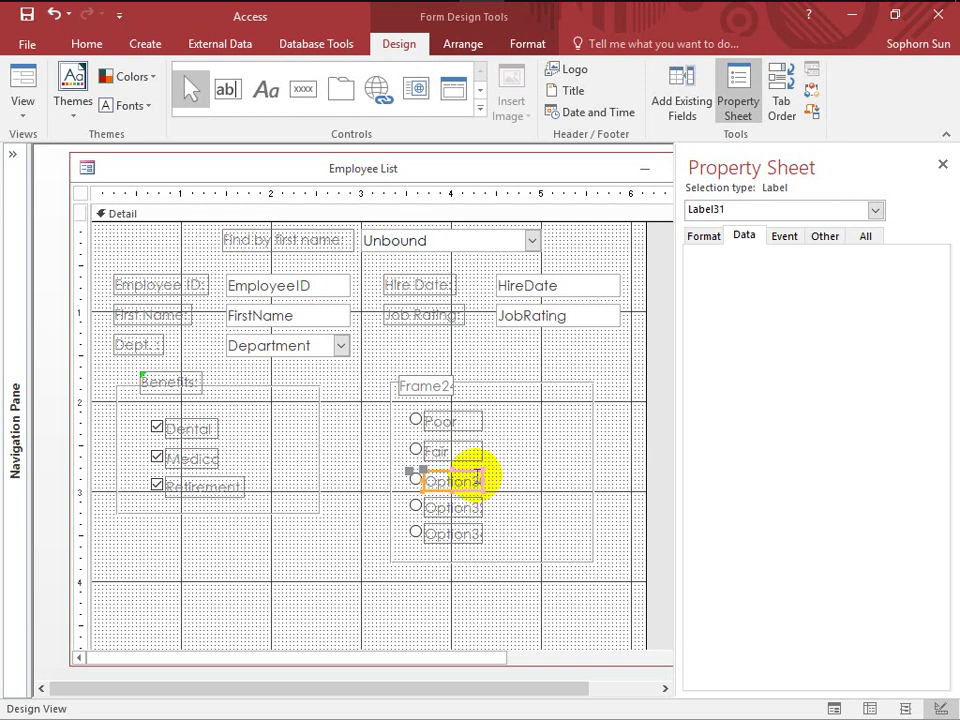
pyautogui.click(472, 480)
pyautogui.press('BackSpace')
pyautogui.press('BackSpace')
pyautogui.press('BackSpace')
pyautogui.press('BackSpace')
pyautogui.press('BackSpace')
pyautogui.press('BackSpace')
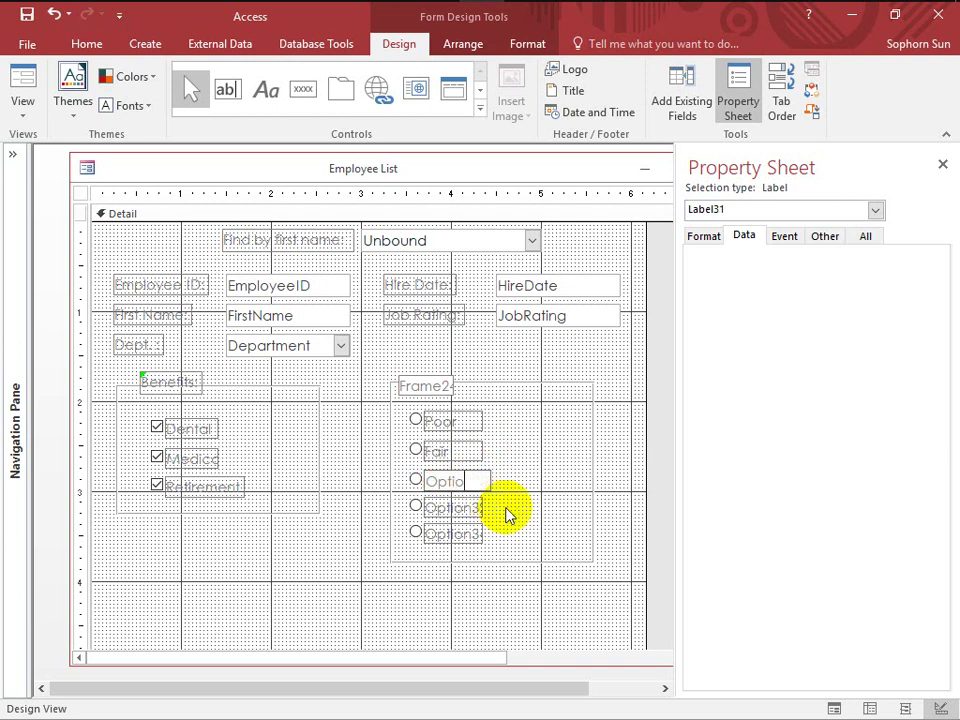
pyautogui.press('BackSpace')
pyautogui.write('Good')
# Change the label of the fourth option button in the group to "Very Good".
pyautogui.click(470, 509)
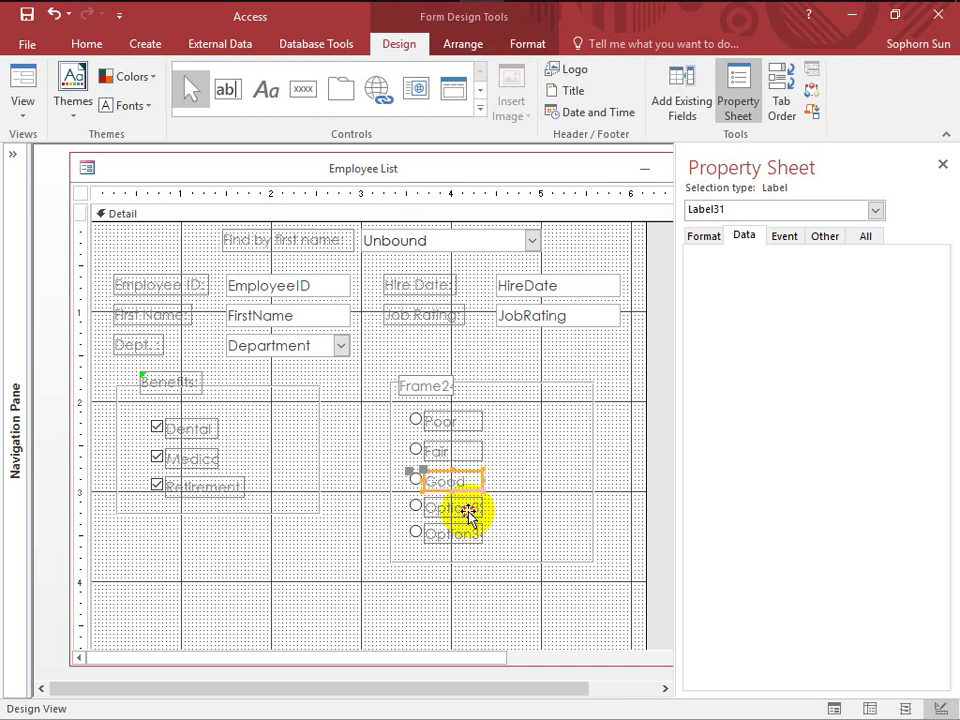
pyautogui.click(472, 508)
pyautogui.press('BackSpace')
pyautogui.press('BackSpace')
pyautogui.press('BackSpace')
pyautogui.press('BackSpace')
pyautogui.press('BackSpace')
pyautogui.press('BackSpace')
pyautogui.press('BackSpace')
pyautogui.press('BackSpace')
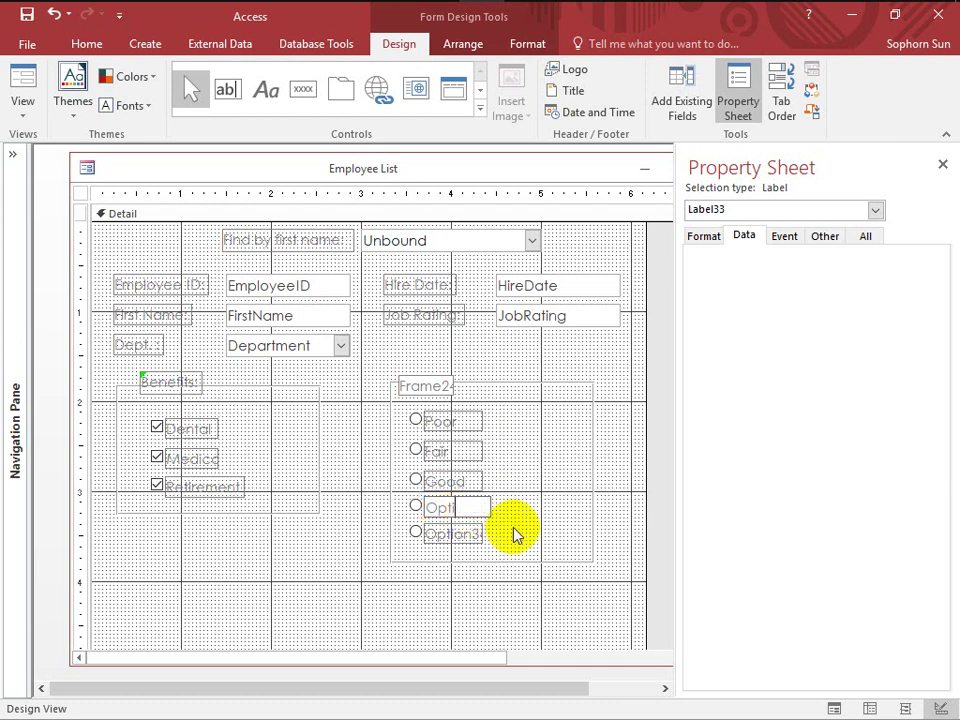
pyautogui.write('Very Good')
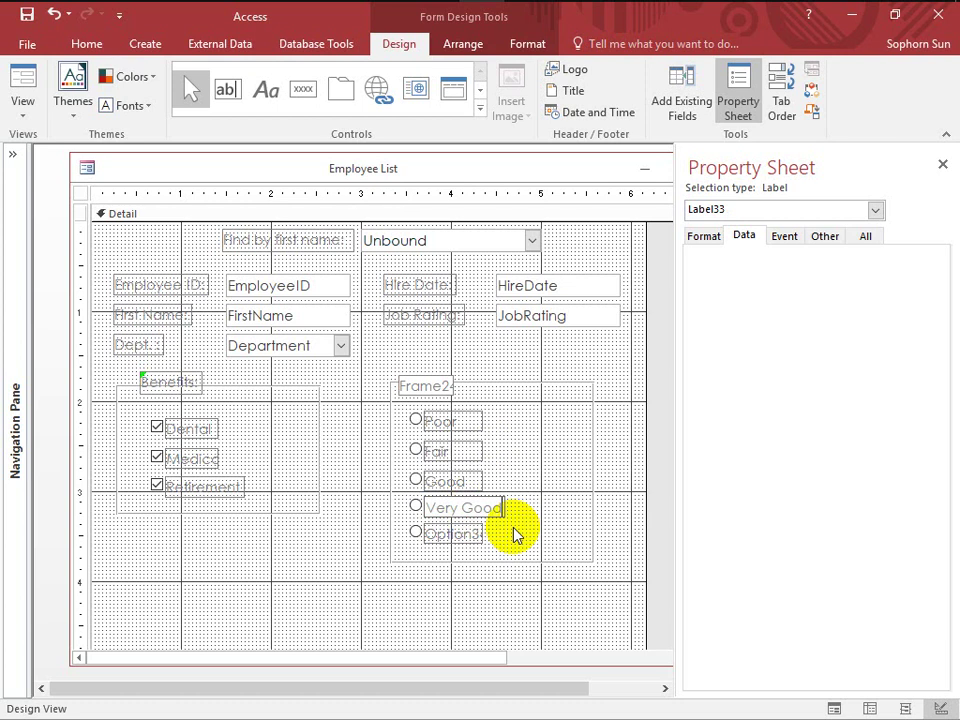
# Change the label of the fifth option button in the group to "Outstanding".
pyautogui.click(472, 532)
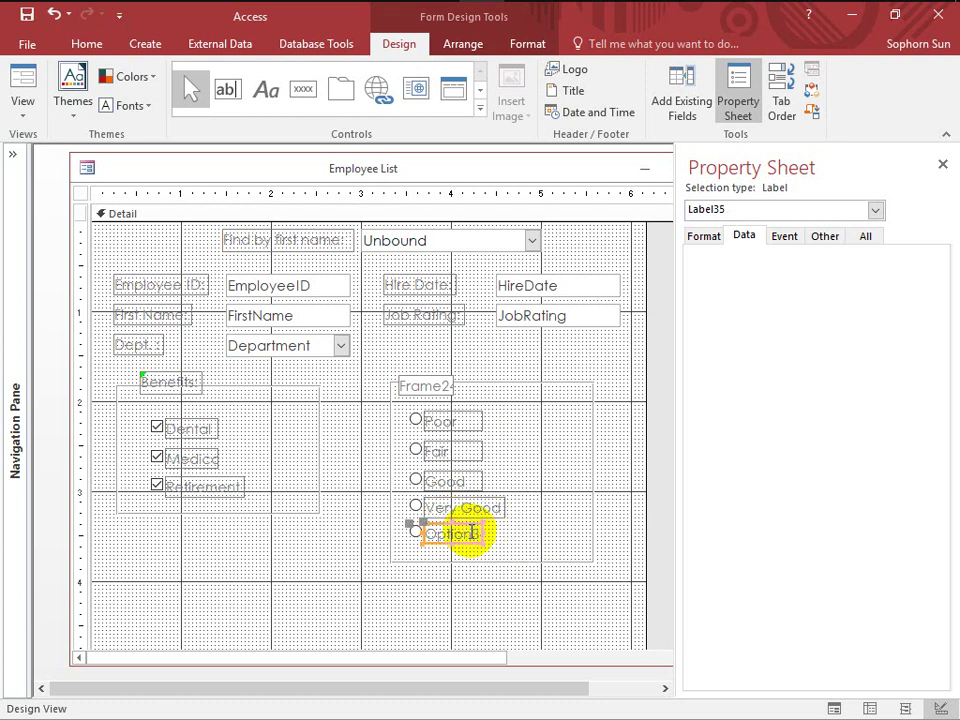
pyautogui.click(473, 532)
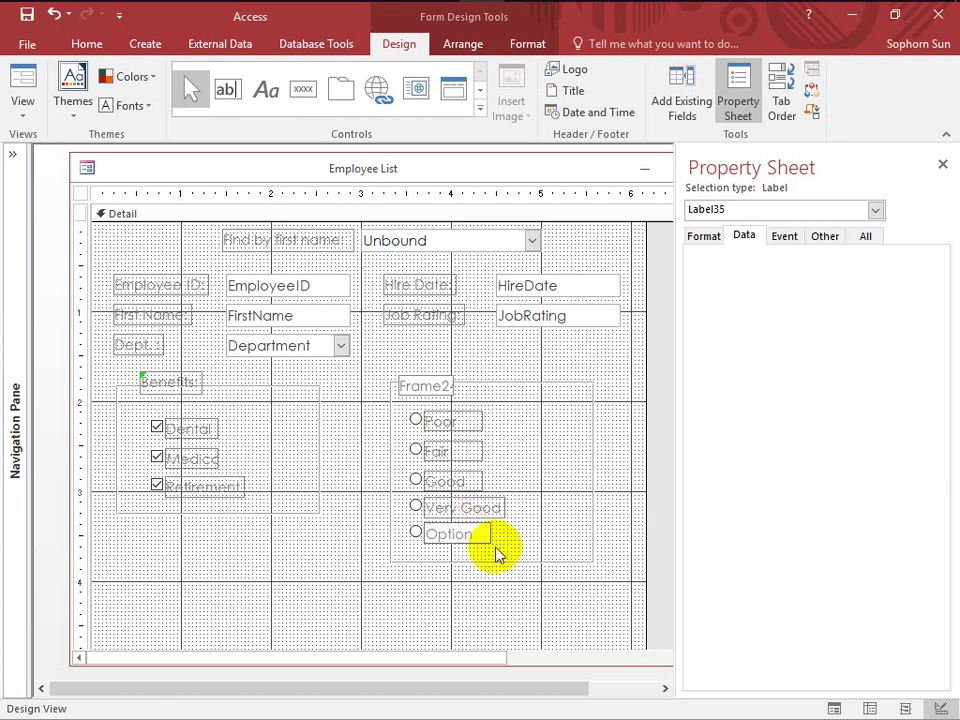
pyautogui.press('BackSpace')
pyautogui.press('BackSpace')
pyautogui.press('BackSpace')
pyautogui.press('BackSpace')
pyautogui.press('BackSpace')
pyautogui.press('BackSpace')
pyautogui.press('BackSpace')
pyautogui.press('BackSpace')
pyautogui.write('Outsta')
pyautogui.click(498, 548)
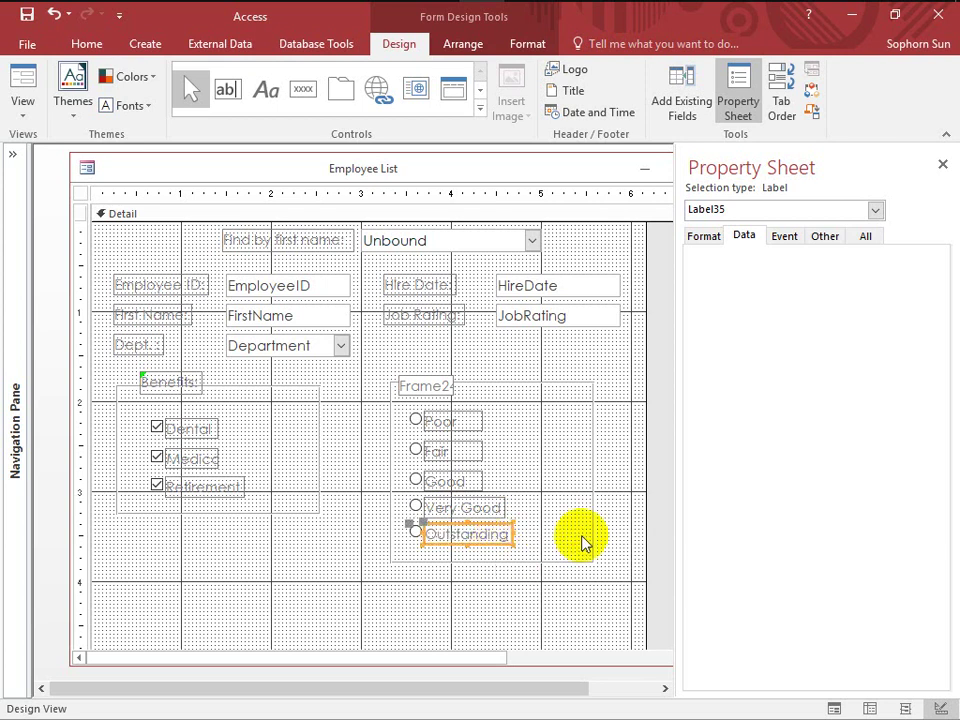
# Replace the caption of the option group frame with "Job Rating:".
pyautogui.click(440, 388)
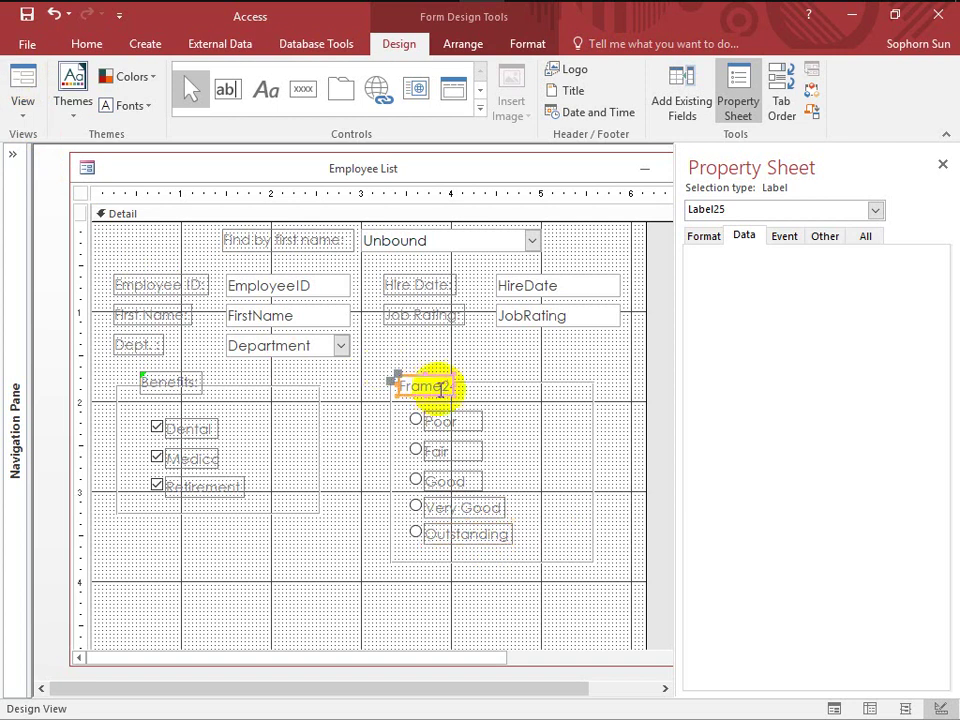
pyautogui.click(447, 387)
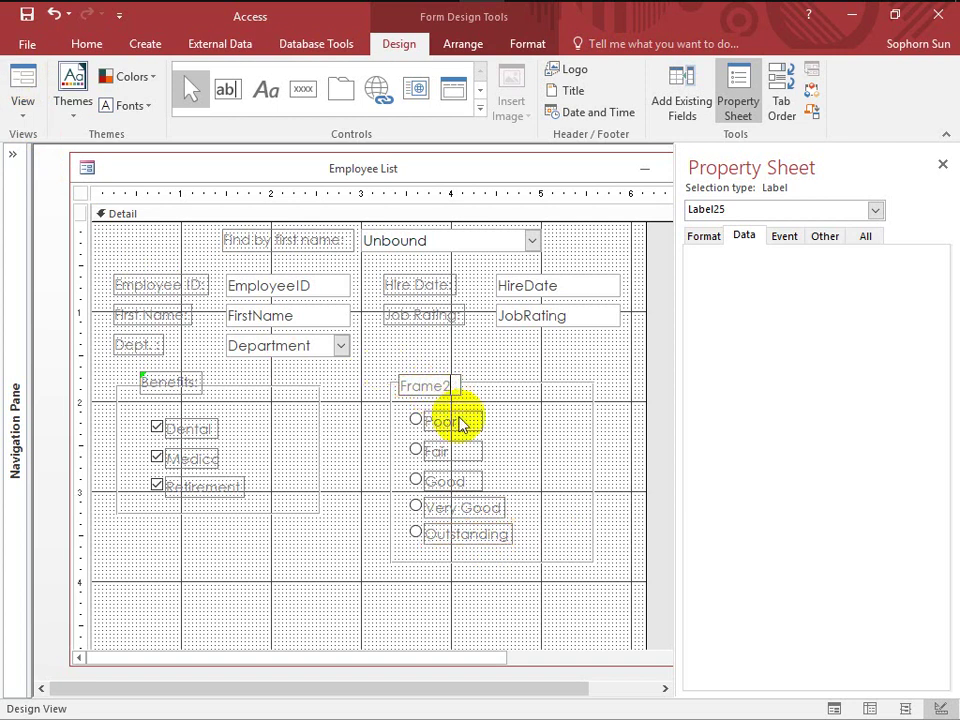
pyautogui.press('BackSpace')
pyautogui.press('BackSpace')
pyautogui.press('BackSpace')
pyautogui.press('BackSpace')
pyautogui.press('BackSpace')
pyautogui.press('BackSpace')
pyautogui.press('BackSpace')
pyautogui.write('Job Rating:')
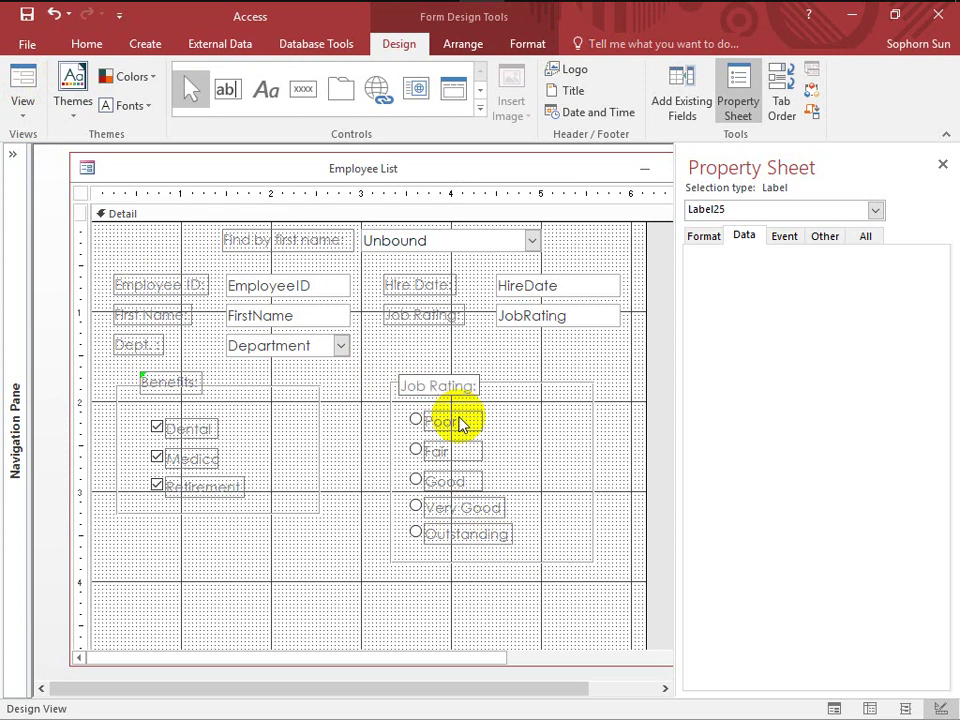
pyautogui.click(513, 348)
# Delete the JobRating text box with its label and move the option group slightly up and left towards the freed space.
pyautogui.click(530, 318)
pyautogui.keyDown('shift'); pyautogui.click(424, 315); pyautogui.keyUp('shift')
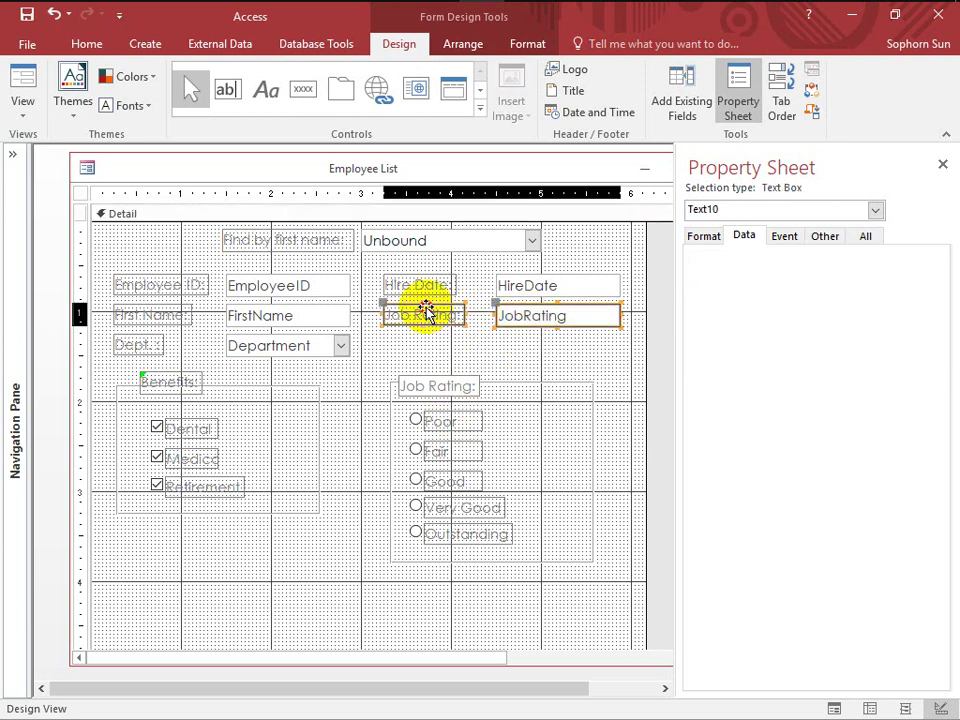
pyautogui.click(455, 364)
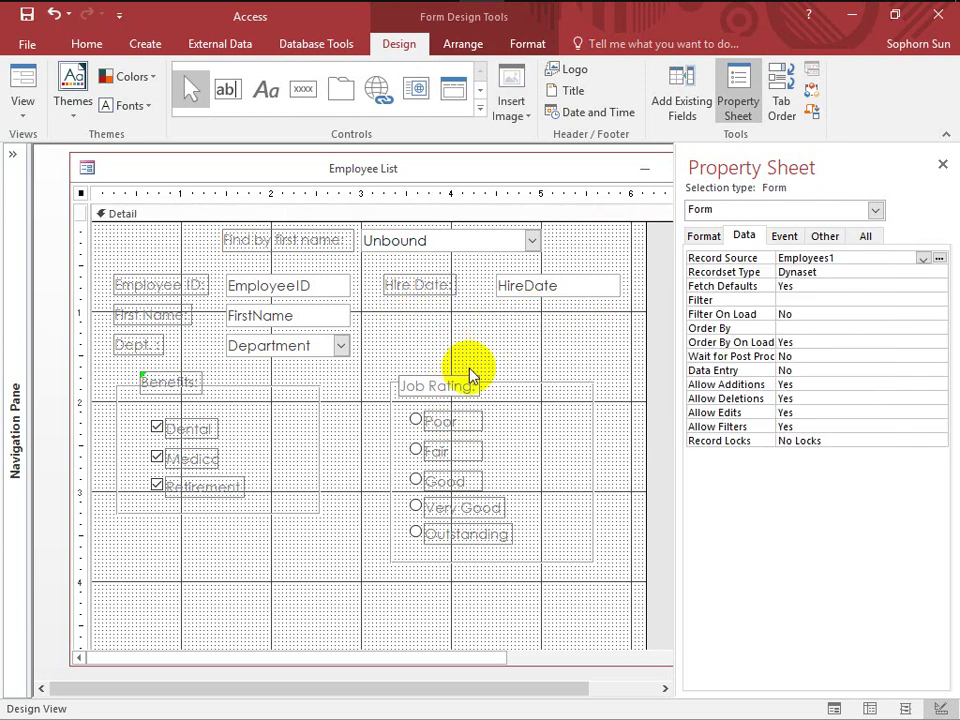
pyautogui.click(527, 383)
pyautogui.moveTo(526, 383); pyautogui.dragTo(513, 364)
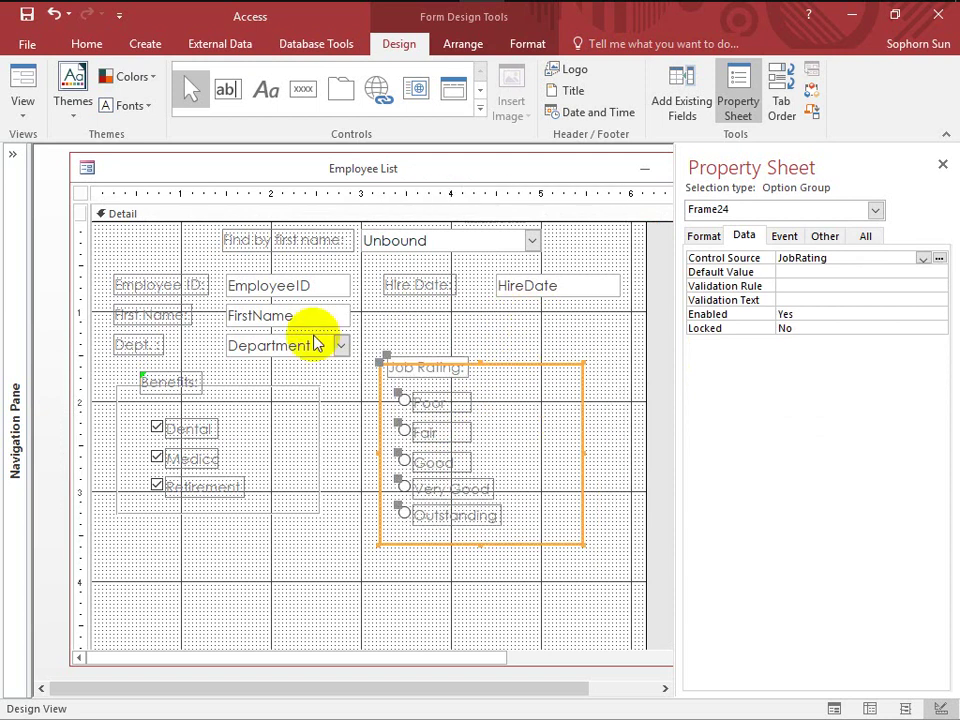
# Switch to Form View and page forward to record 30, checking the Job Rating option selected for each employee.
pyautogui.click(22, 80)
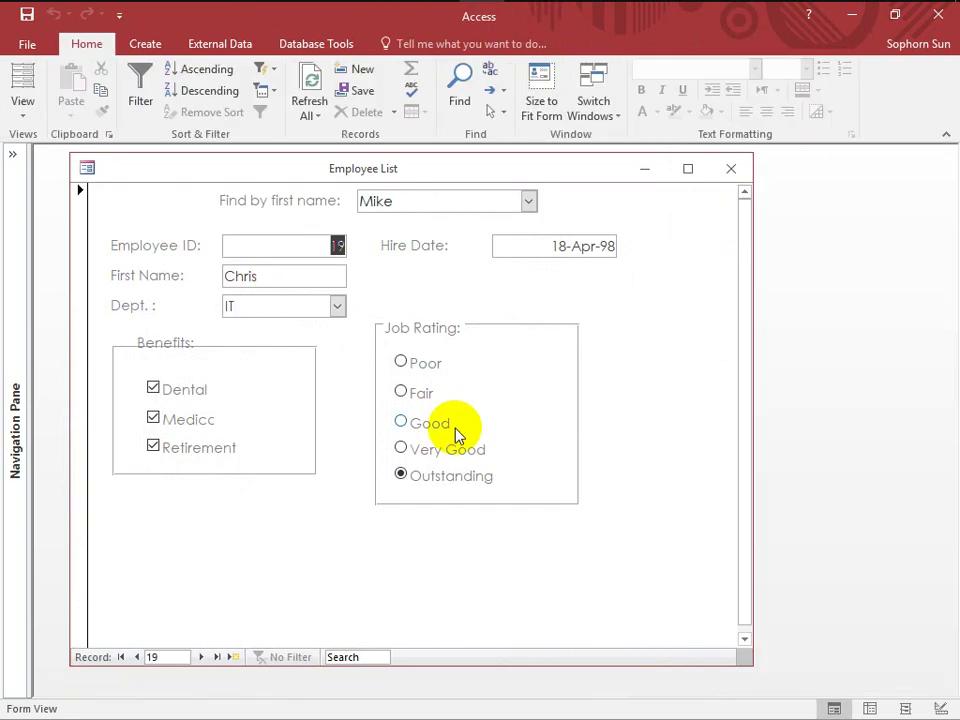
pyautogui.click(201, 657)
pyautogui.click(201, 657)
pyautogui.click(201, 657)
pyautogui.click(201, 657)
pyautogui.click(201, 657)
pyautogui.click(201, 657)
pyautogui.click(201, 657)
pyautogui.click(201, 657)
pyautogui.click(201, 657)
pyautogui.click(201, 657)
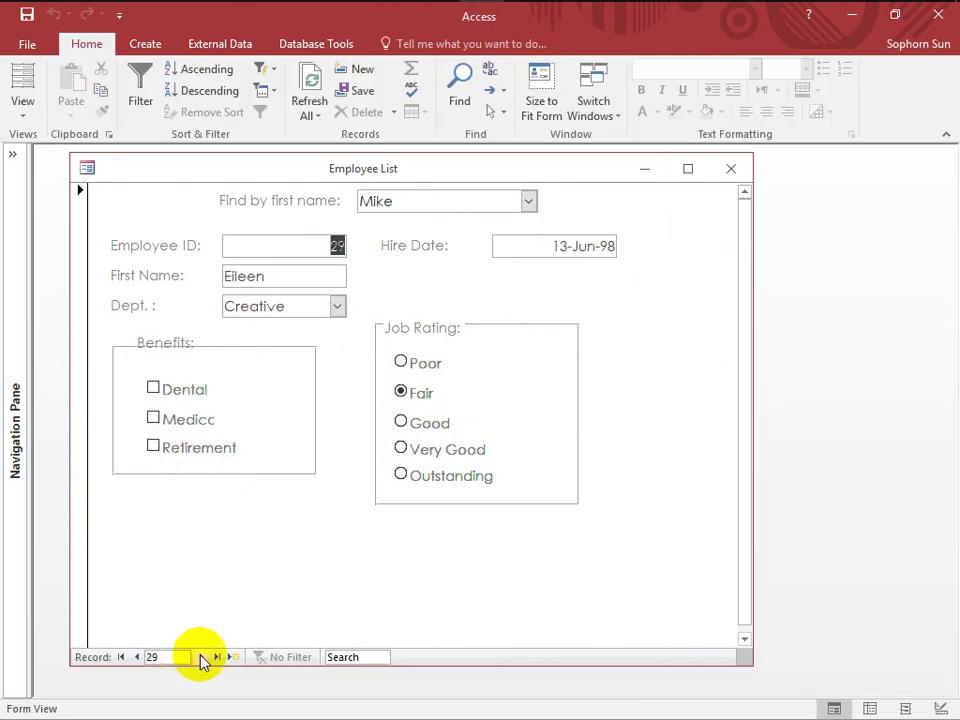
pyautogui.click(201, 657)
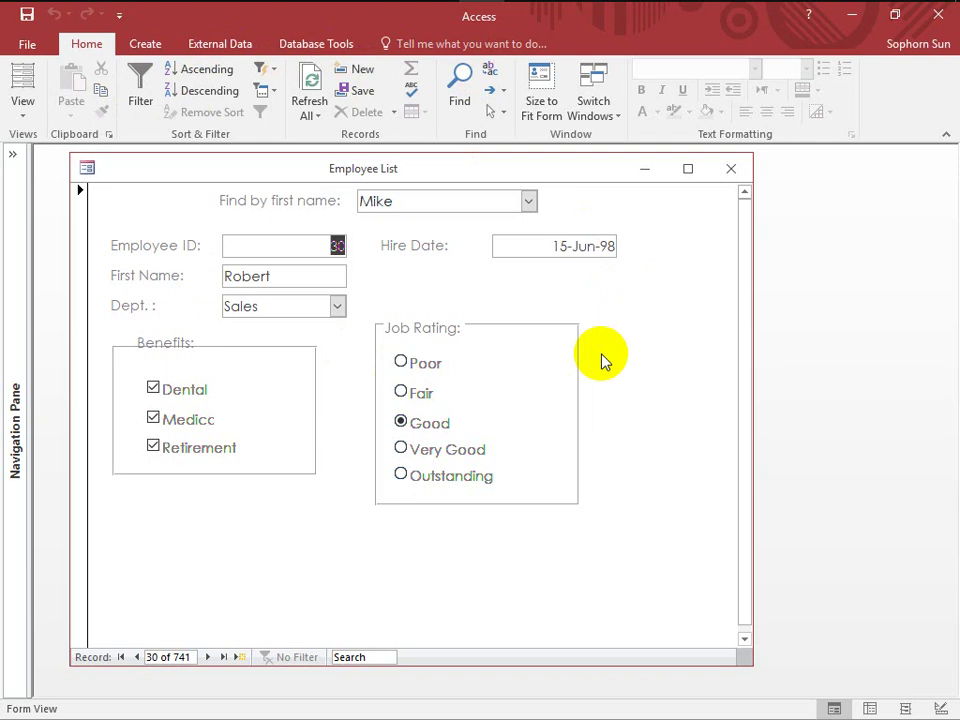
# Return the form to Design View, close the Property Sheet, and narrow the Job Rating and Benefits frames from their right edges.
pyautogui.rightClick(640, 310)
pyautogui.click(671, 364)
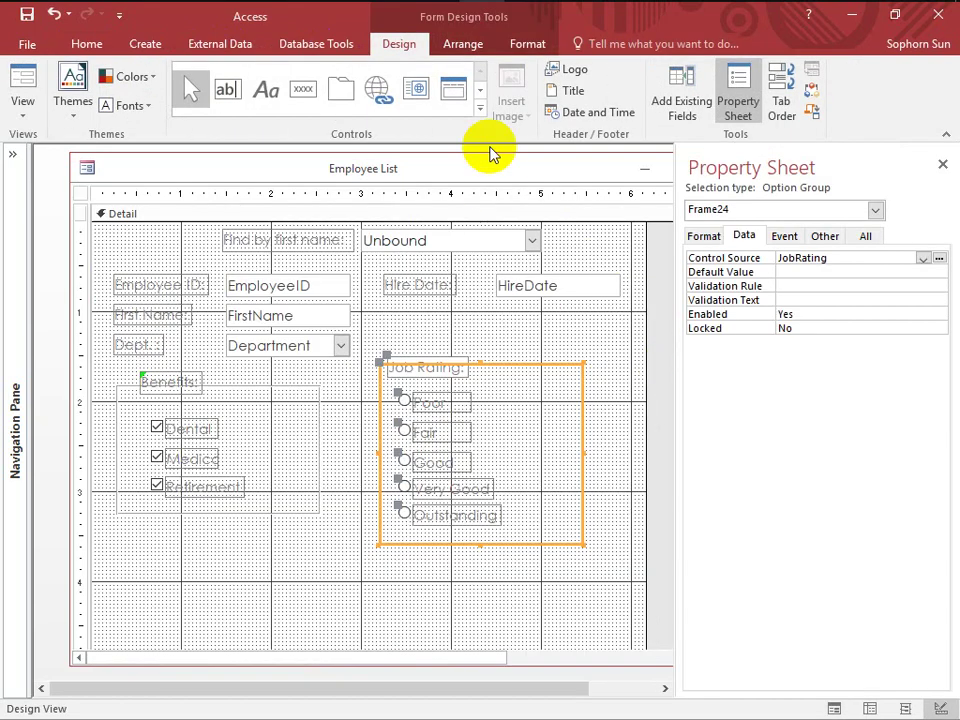
pyautogui.click(481, 108)
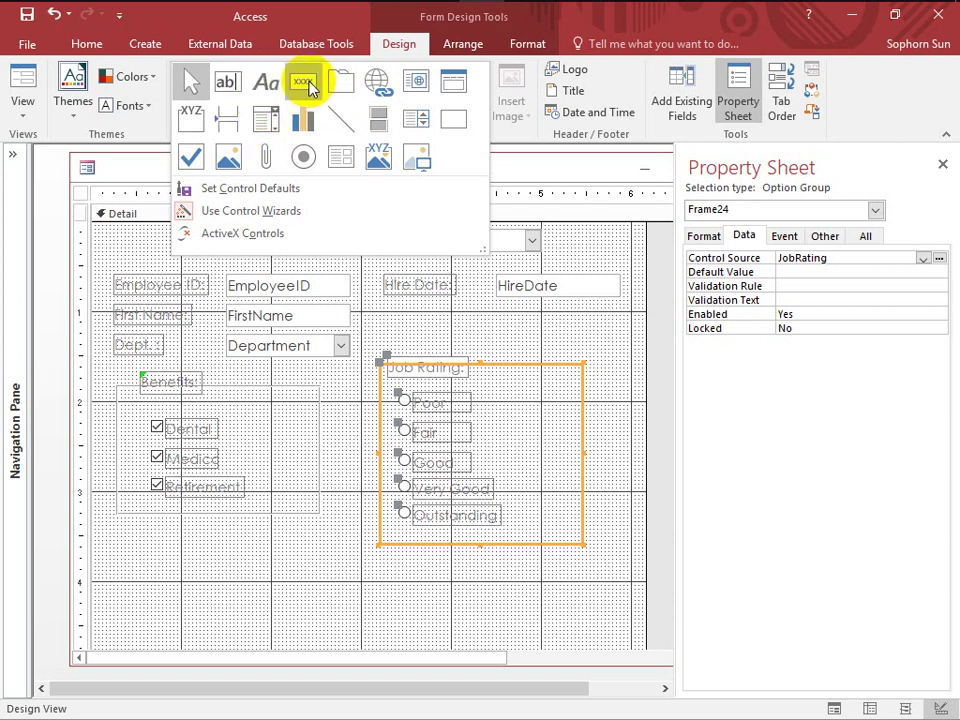
pyautogui.click(945, 165)
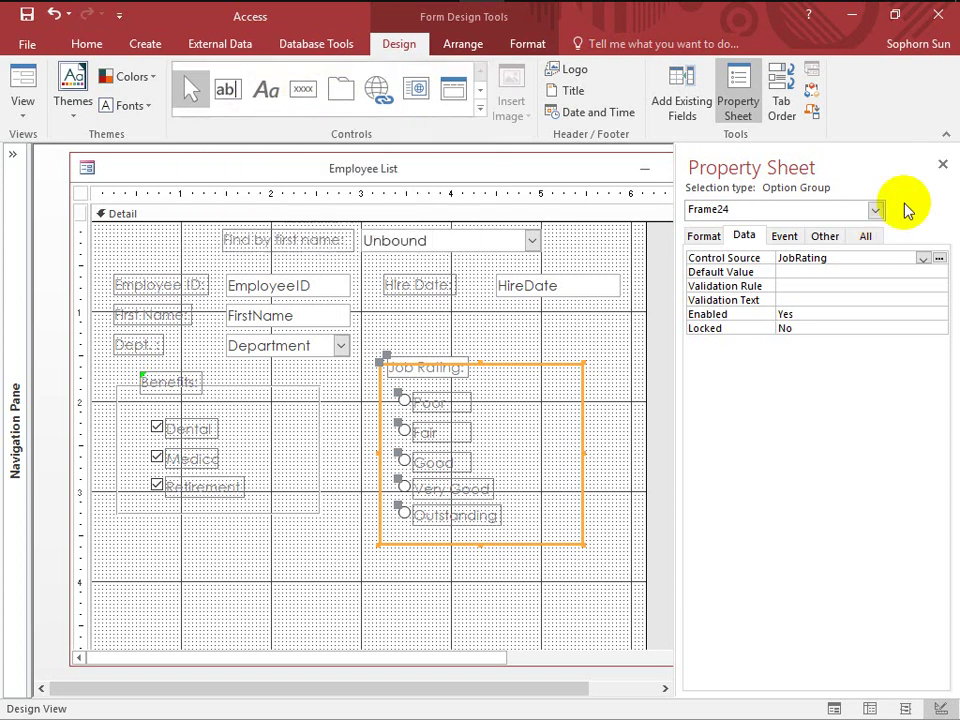
pyautogui.click(943, 167)
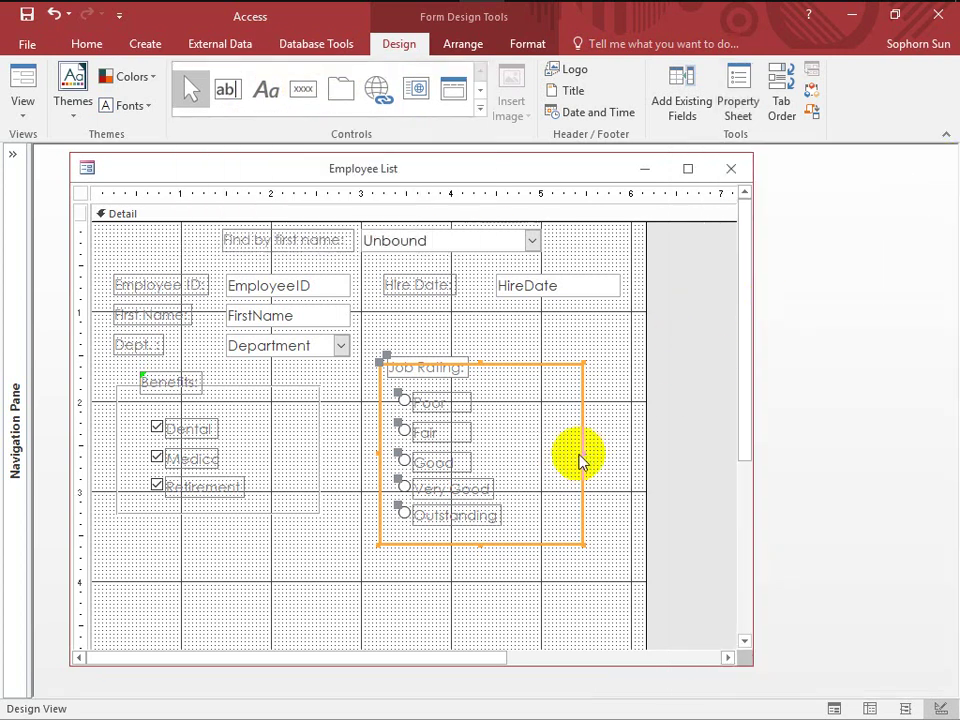
pyautogui.moveTo(584, 454); pyautogui.dragTo(527, 453)
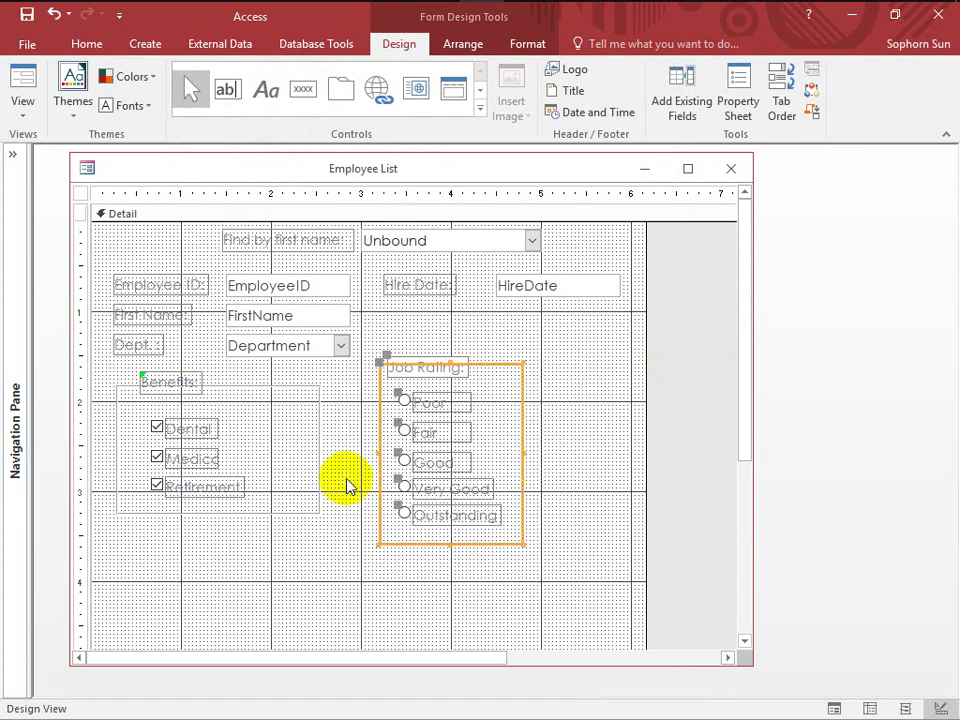
pyautogui.click(319, 452)
pyautogui.click(317, 446)
pyautogui.moveTo(317, 446); pyautogui.dragTo(280, 448)
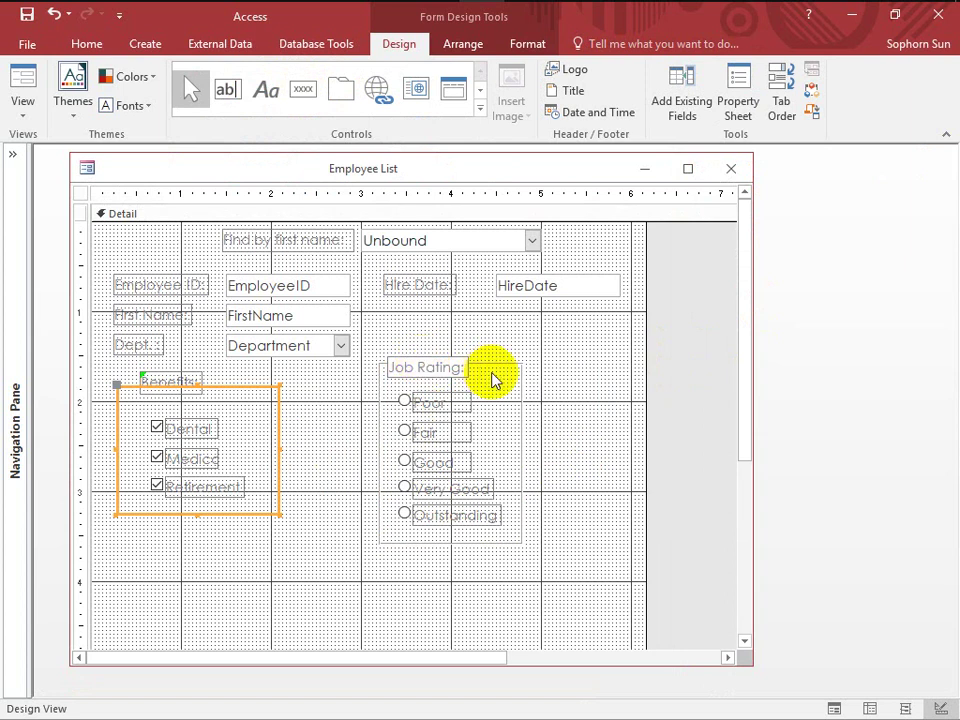
# Move the Job Rating option group left and slightly down so that it sits beside the Benefits frame.
pyautogui.click(456, 371)
pyautogui.click(495, 366)
pyautogui.moveTo(495, 366); pyautogui.dragTo(425, 390)
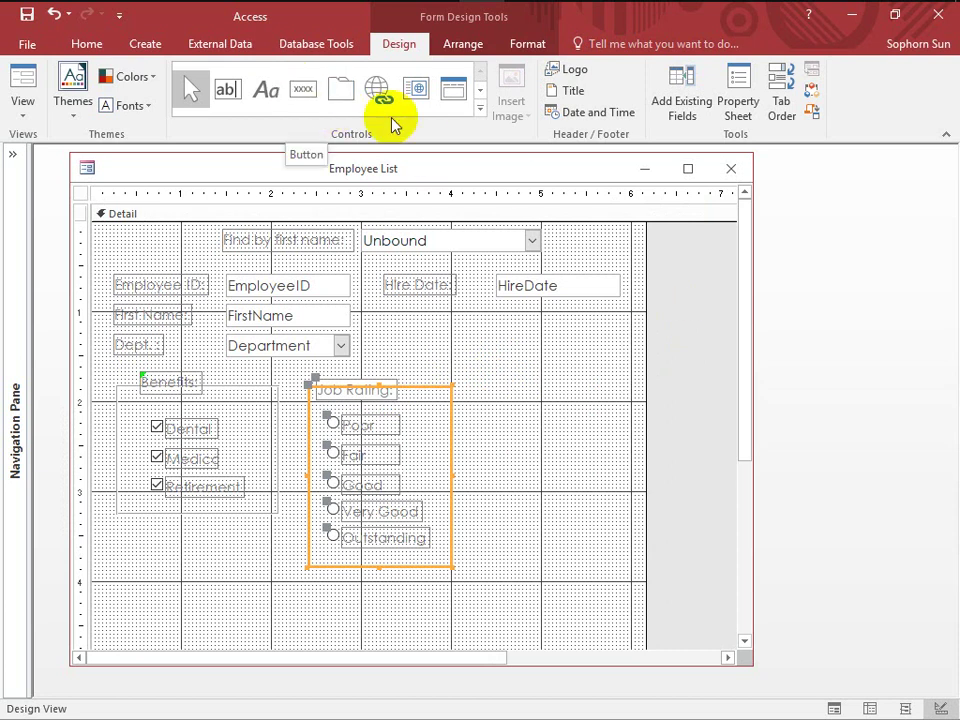
# Add a command button below the HireDate field with the Record Operations action Add New Record and its default picture.
pyautogui.click(480, 108)
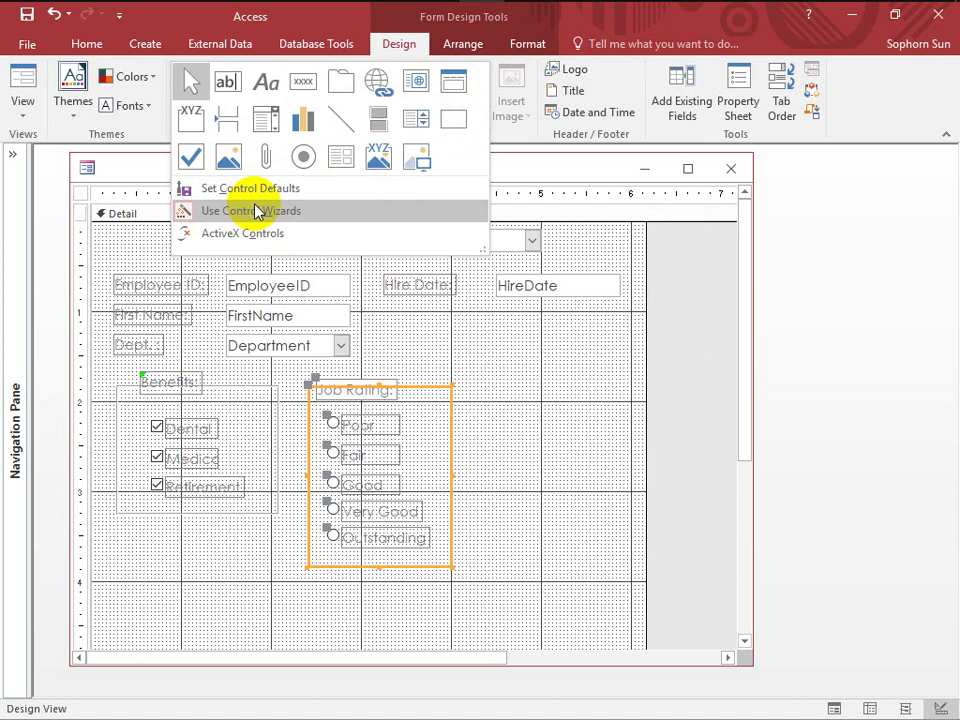
pyautogui.click(303, 83)
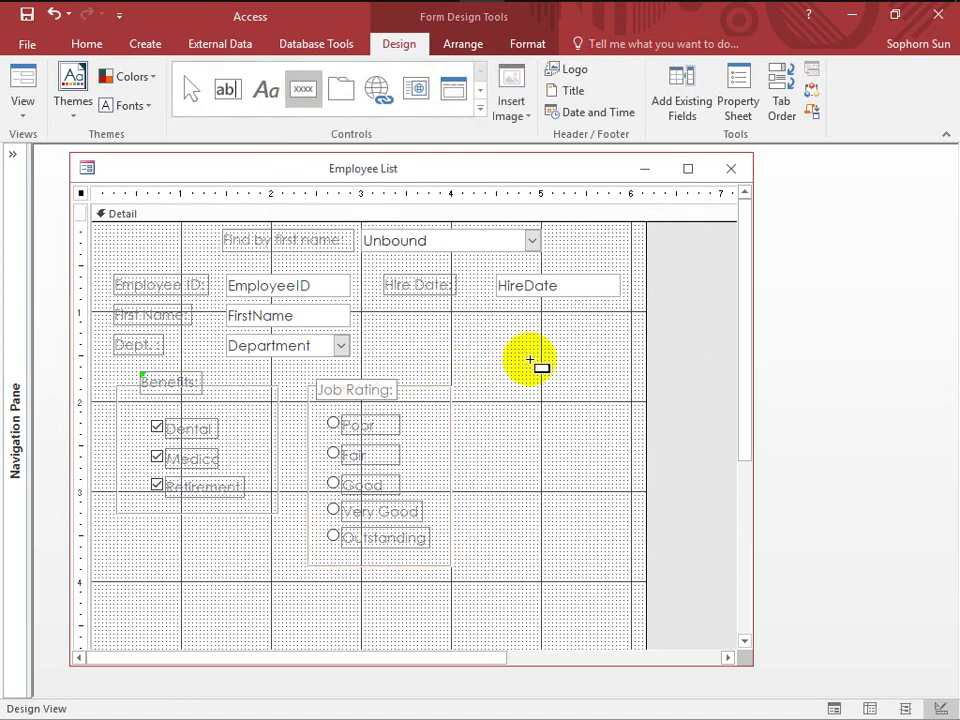
pyautogui.moveTo(521, 348); pyautogui.dragTo(599, 376)
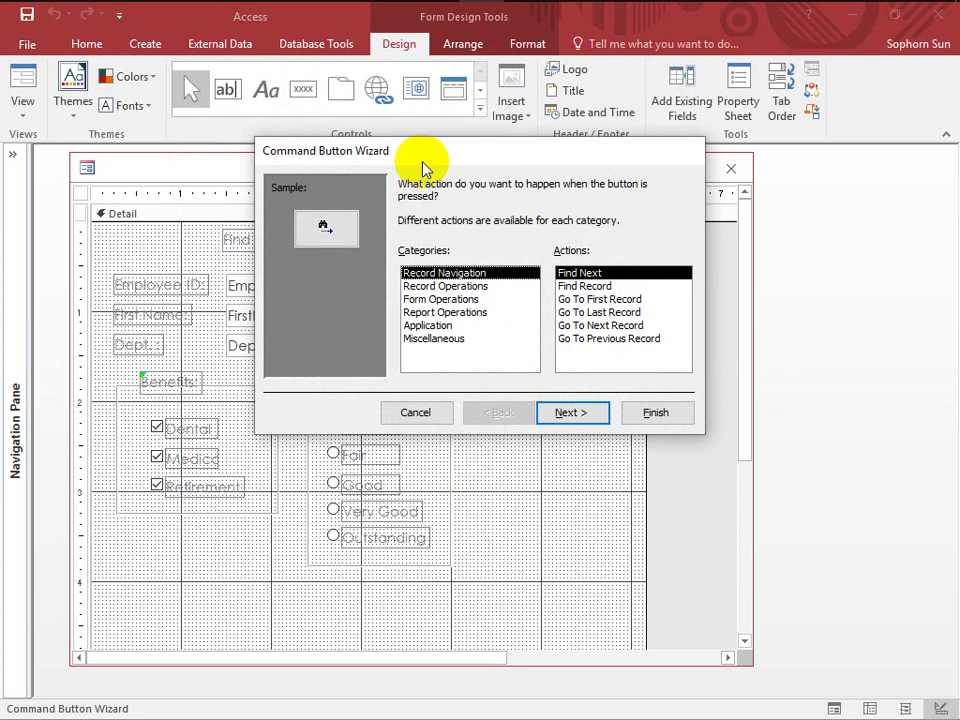
pyautogui.click(443, 287)
pyautogui.click(449, 299)
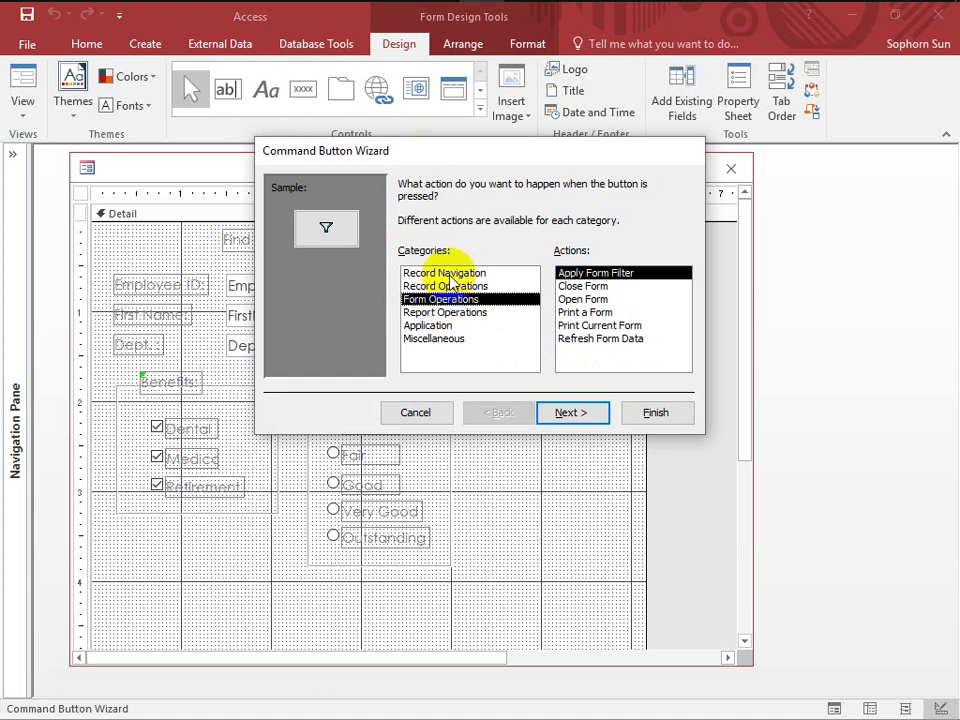
pyautogui.click(449, 287)
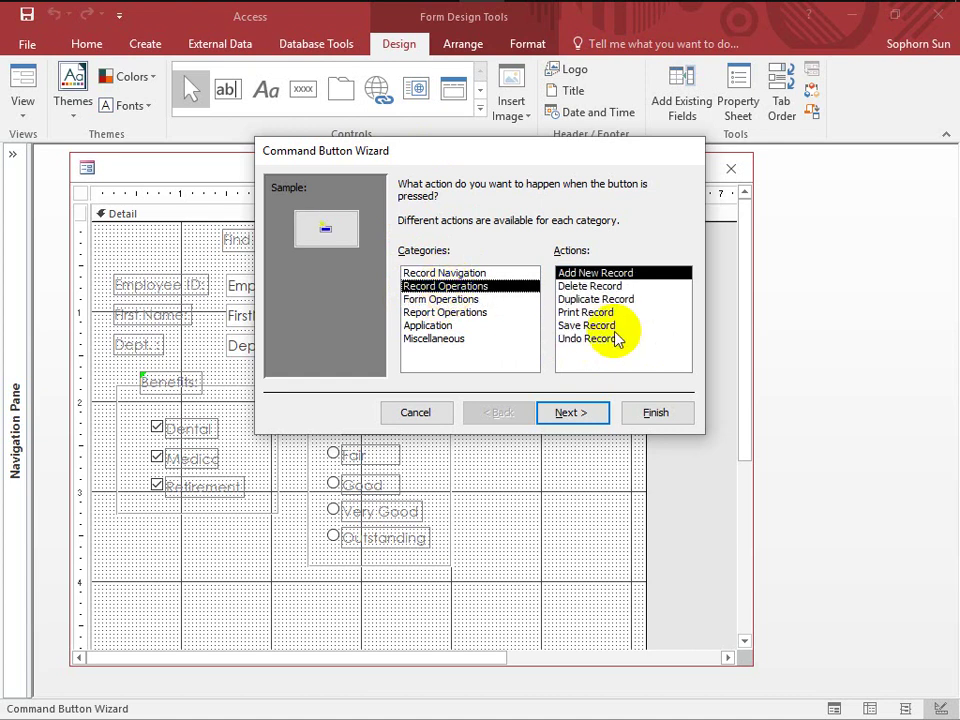
pyautogui.moveTo(604, 168); pyautogui.dragTo(426, 166)
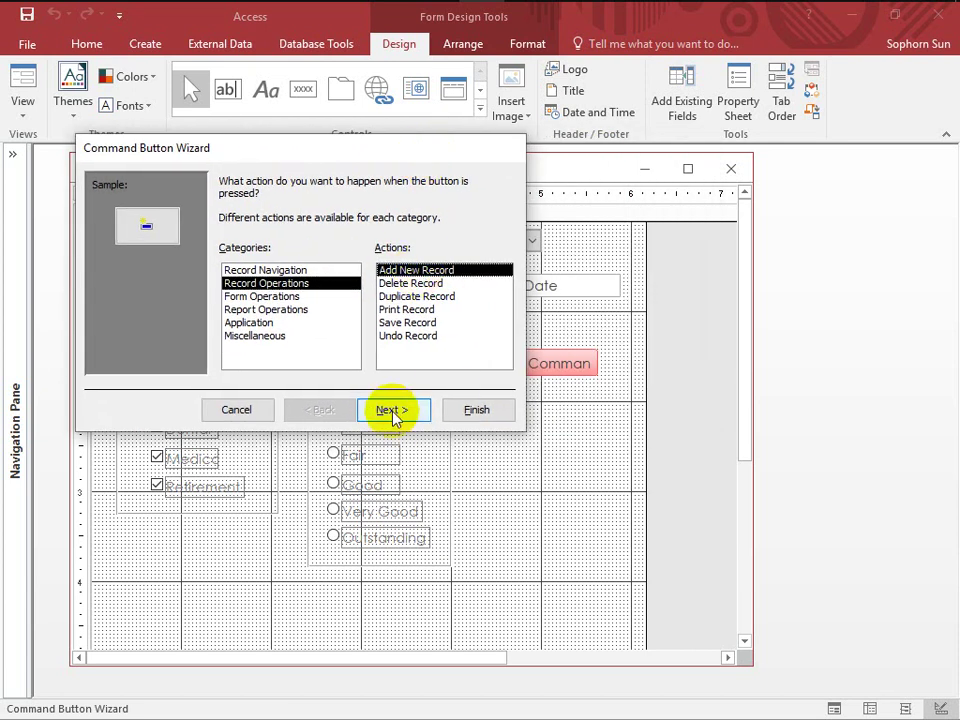
pyautogui.click(476, 410)
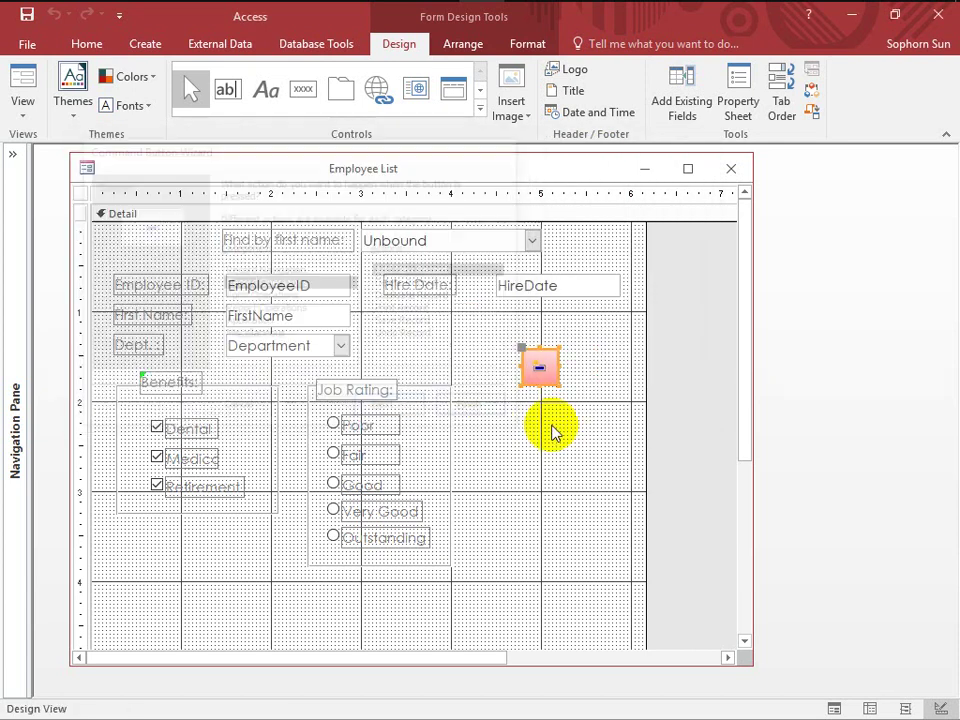
# Test the add-record button in Form View by starting a blank record, and return to Design View.
pyautogui.click(24, 88)
pyautogui.click(536, 326)
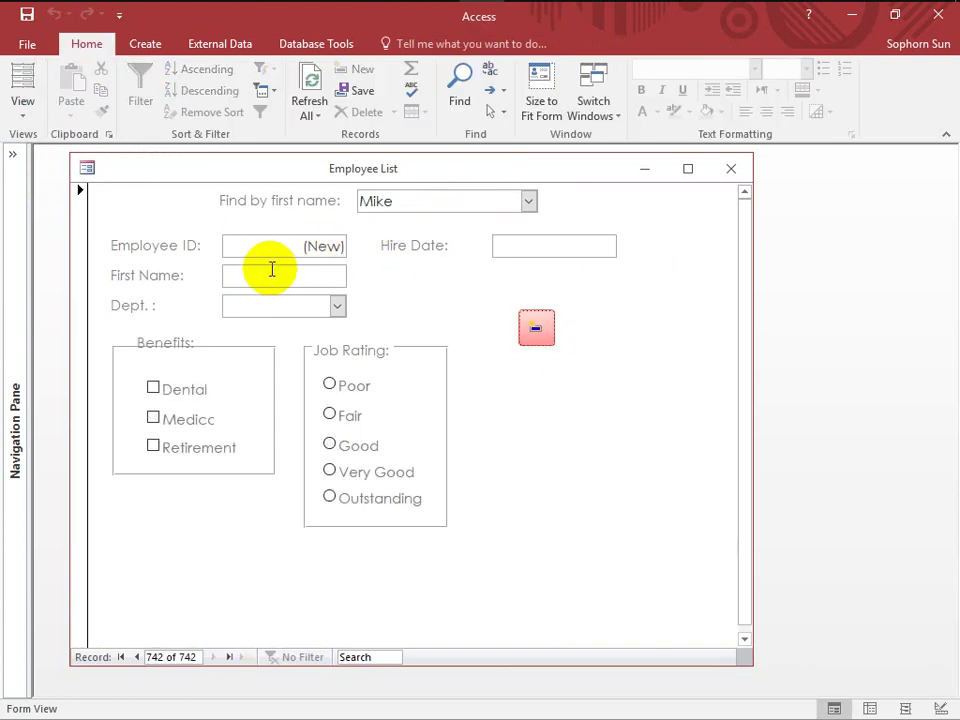
pyautogui.rightClick(521, 366)
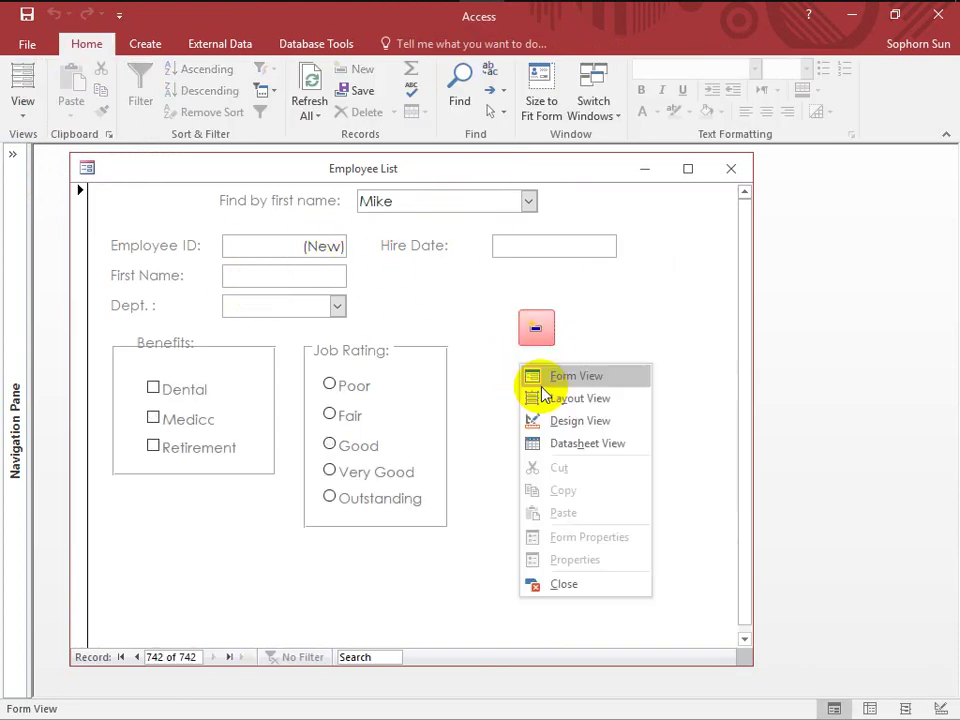
pyautogui.click(574, 421)
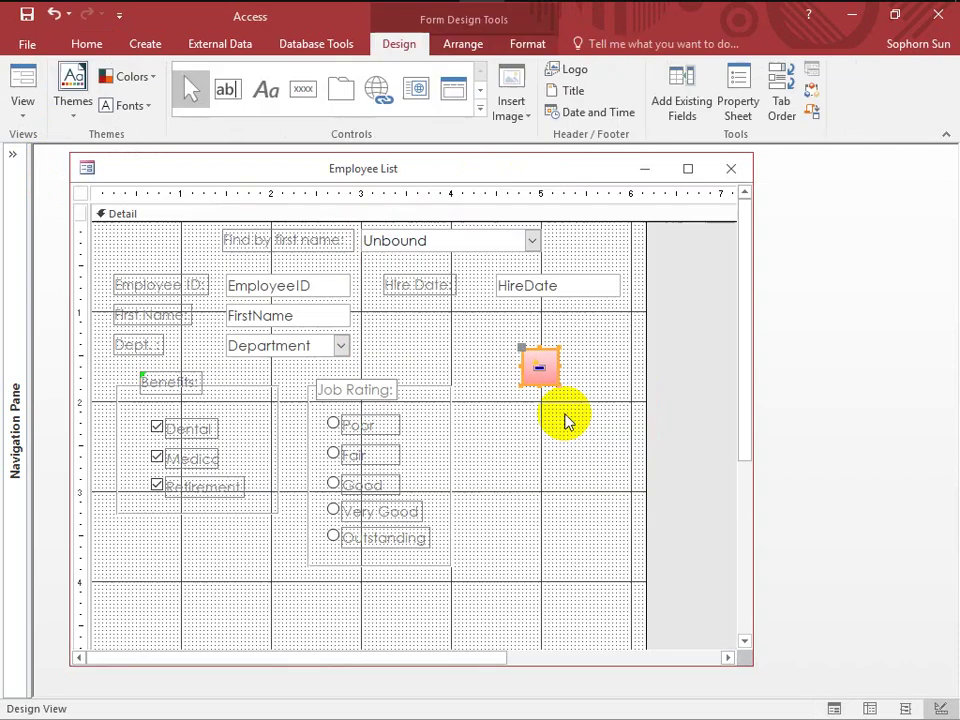
# Add a second command button below the first with the Delete Record action and the text "Delete Record" instead of a picture.
pyautogui.click(306, 89)
pyautogui.moveTo(515, 400); pyautogui.dragTo(604, 420)
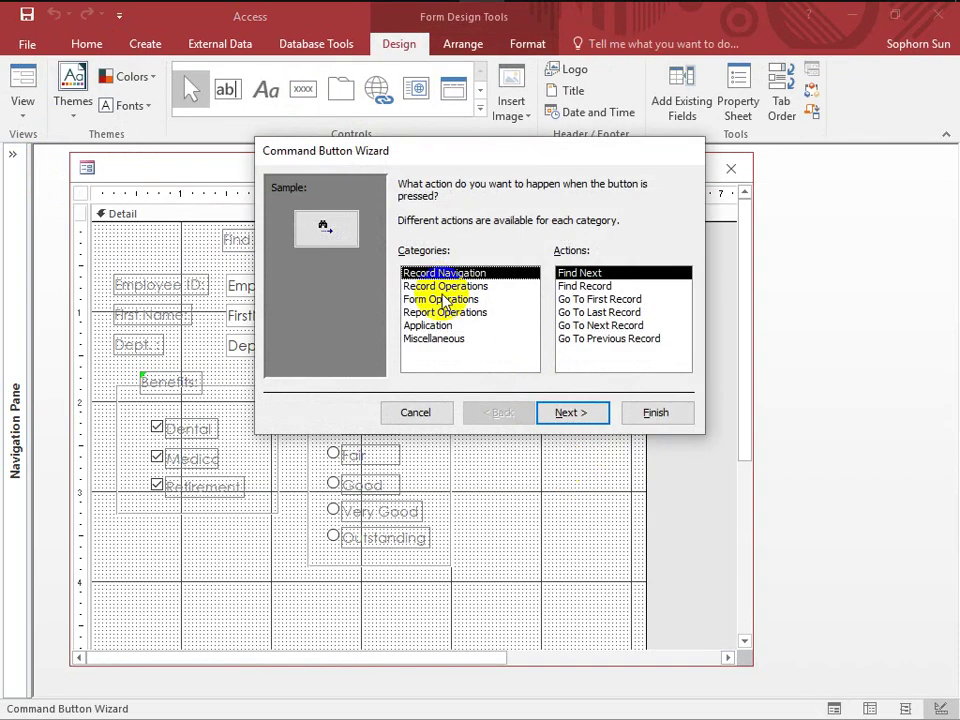
pyautogui.click(430, 287)
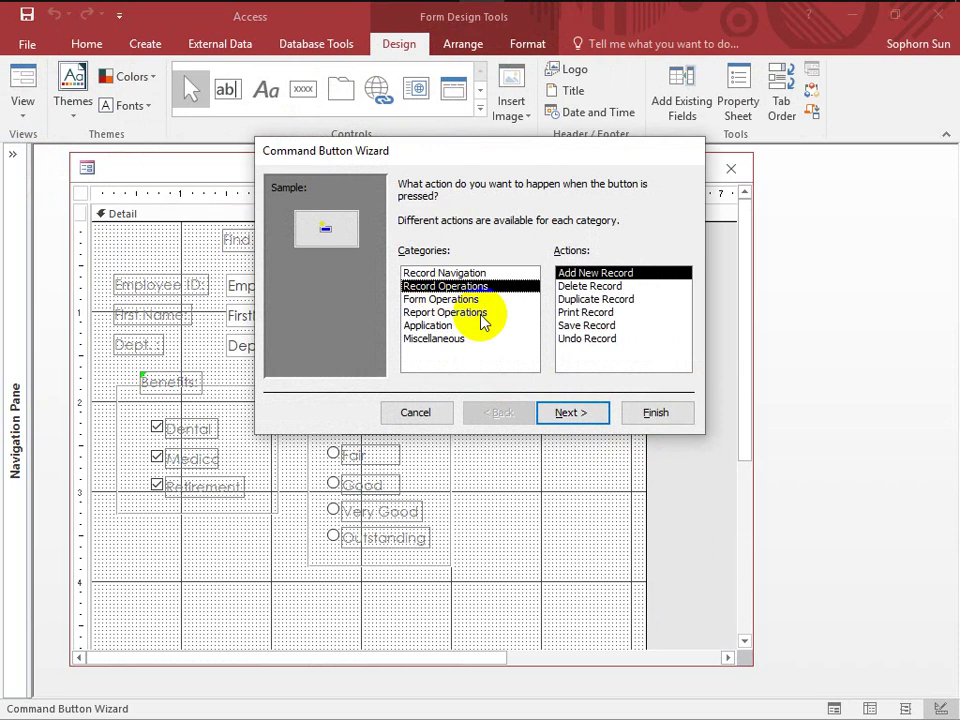
pyautogui.click(580, 287)
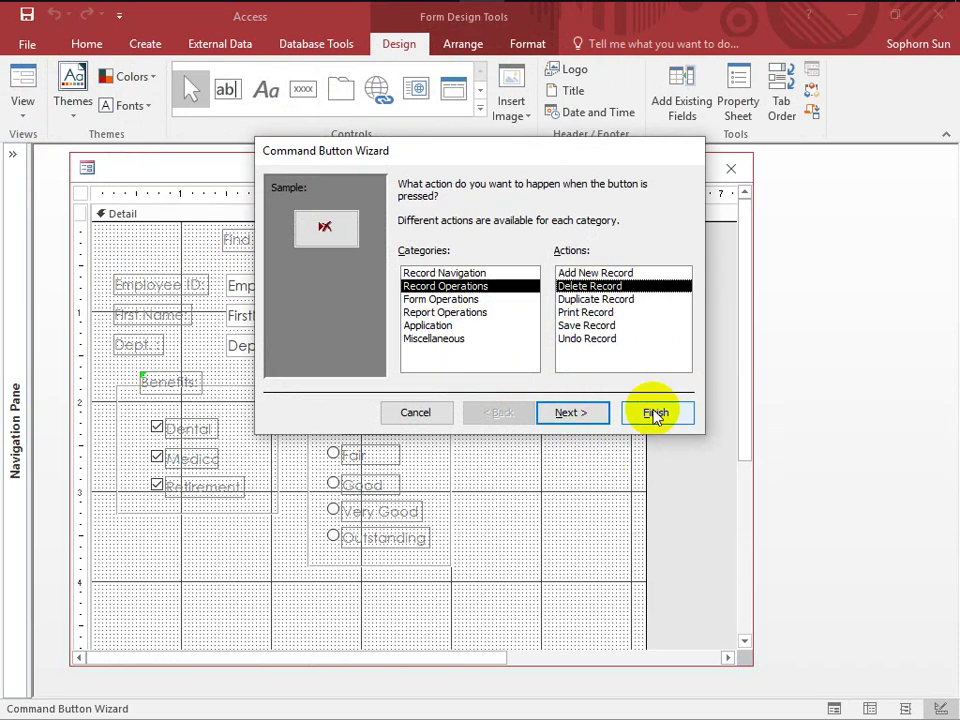
pyautogui.click(572, 414)
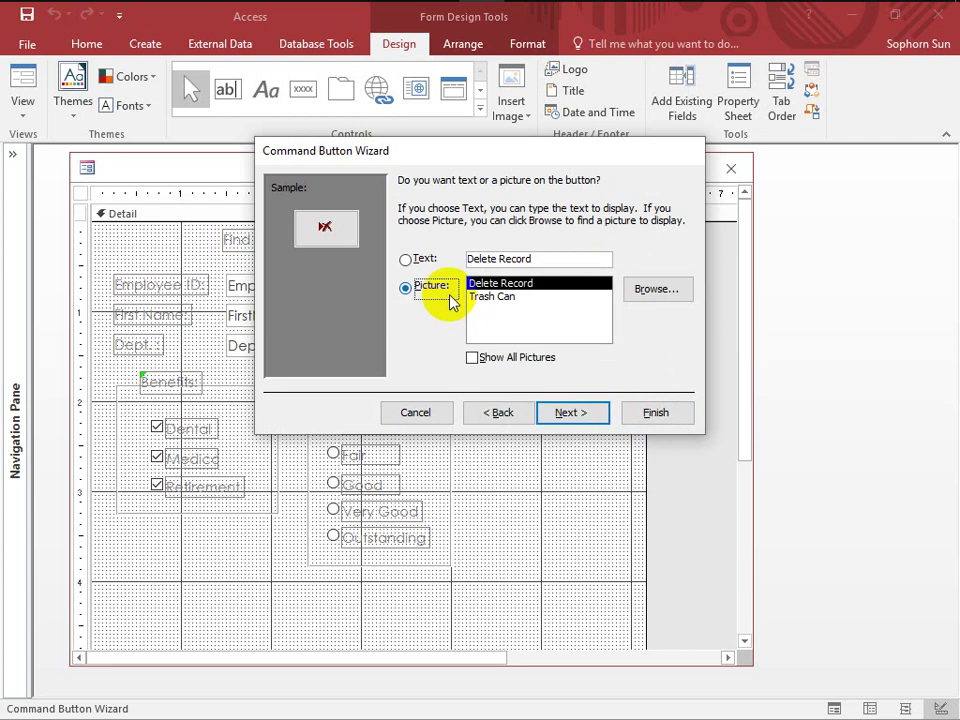
pyautogui.click(416, 262)
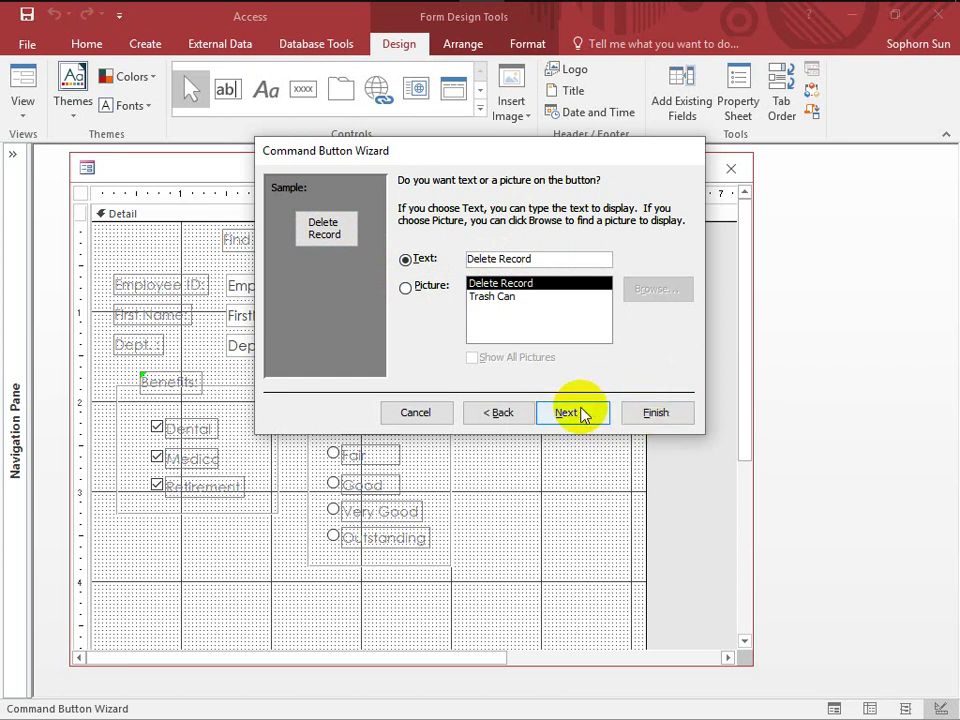
pyautogui.click(643, 413)
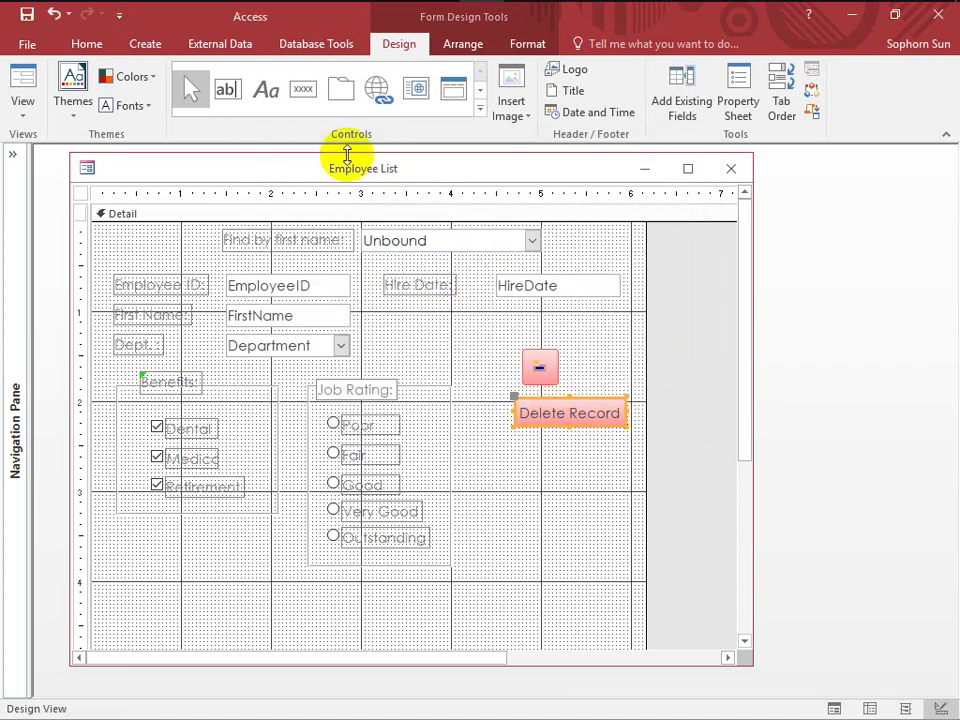
# Draw a third command button below Delete Record, set to open the frmCustomers form and show all the records.
pyautogui.click(304, 92)
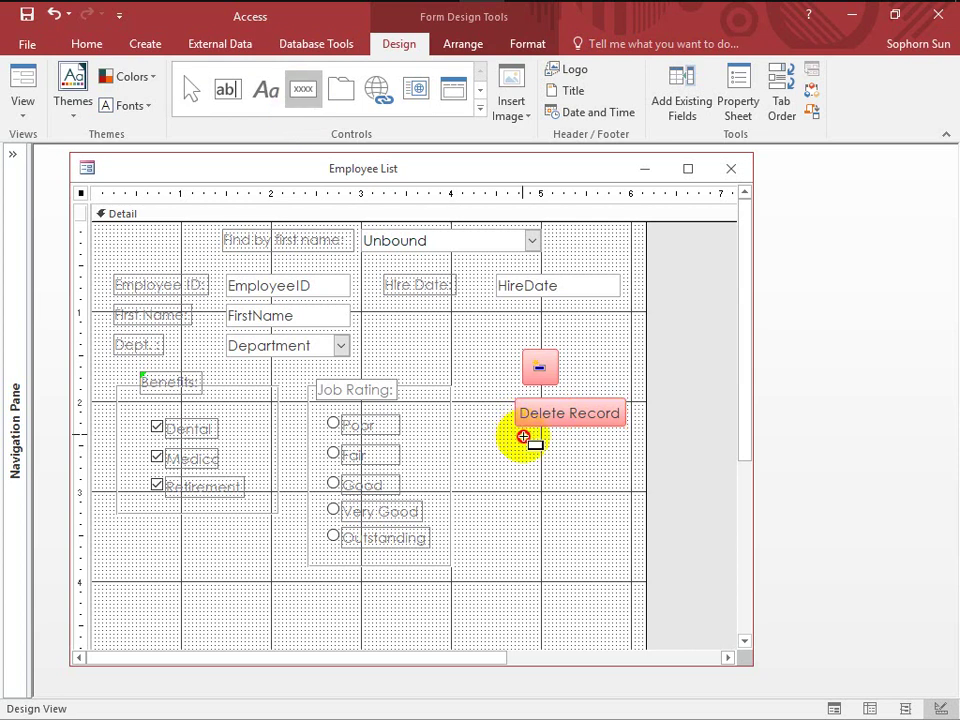
pyautogui.moveTo(522, 436); pyautogui.dragTo(620, 466)
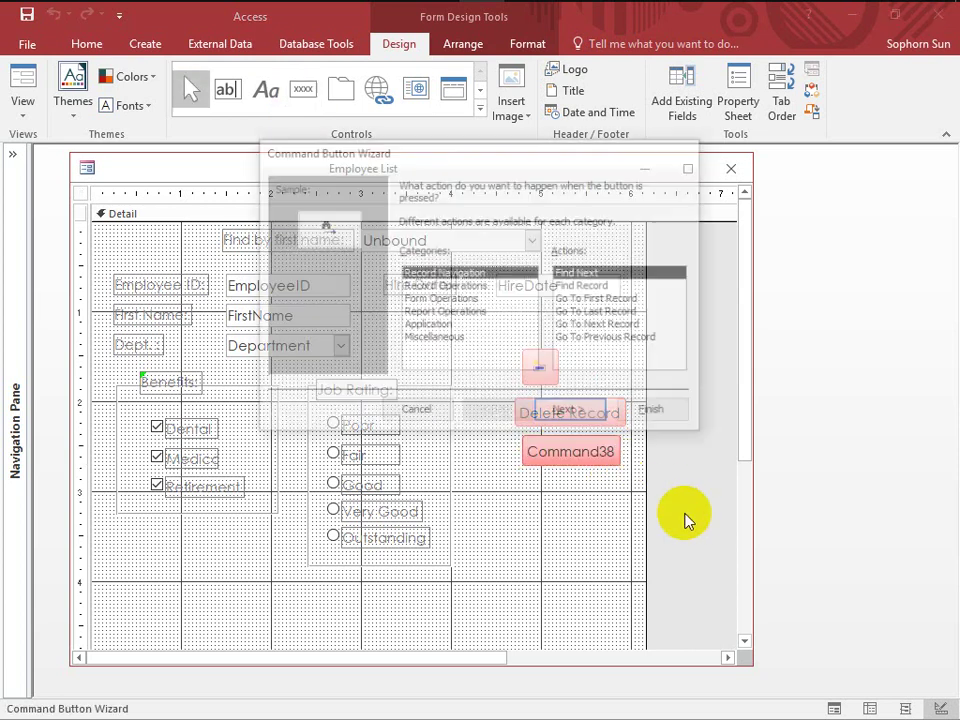
pyautogui.click(432, 299)
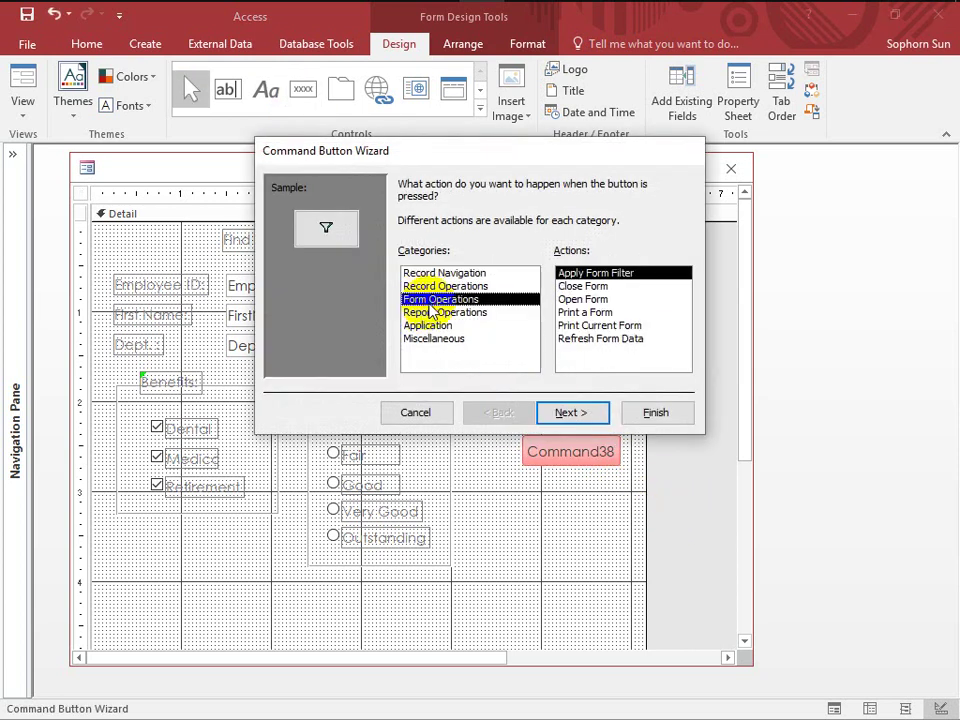
pyautogui.click(584, 299)
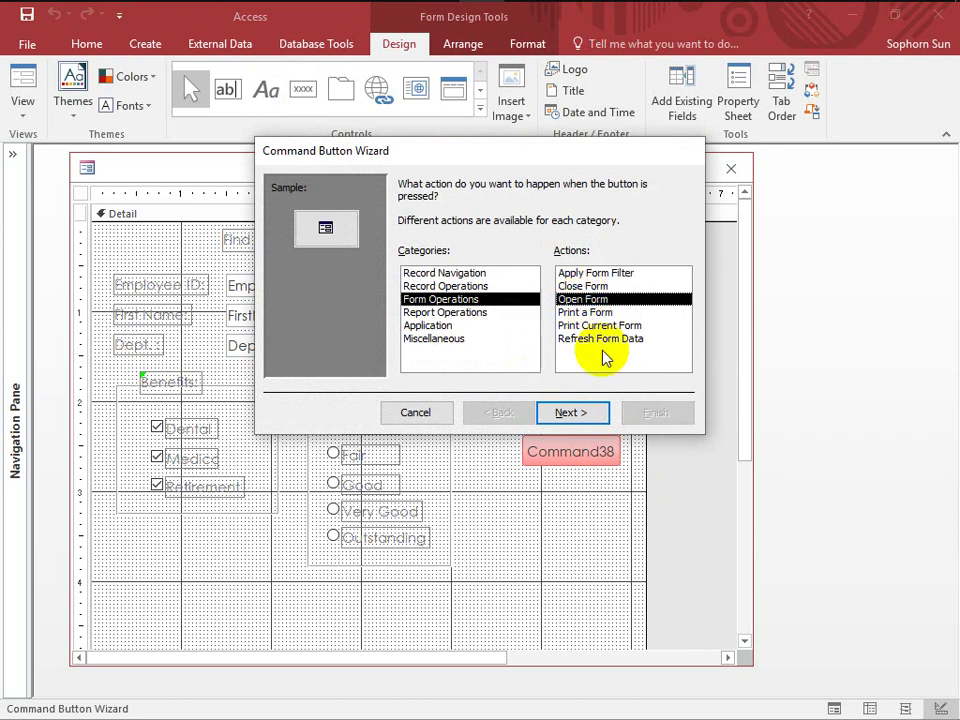
pyautogui.click(590, 420)
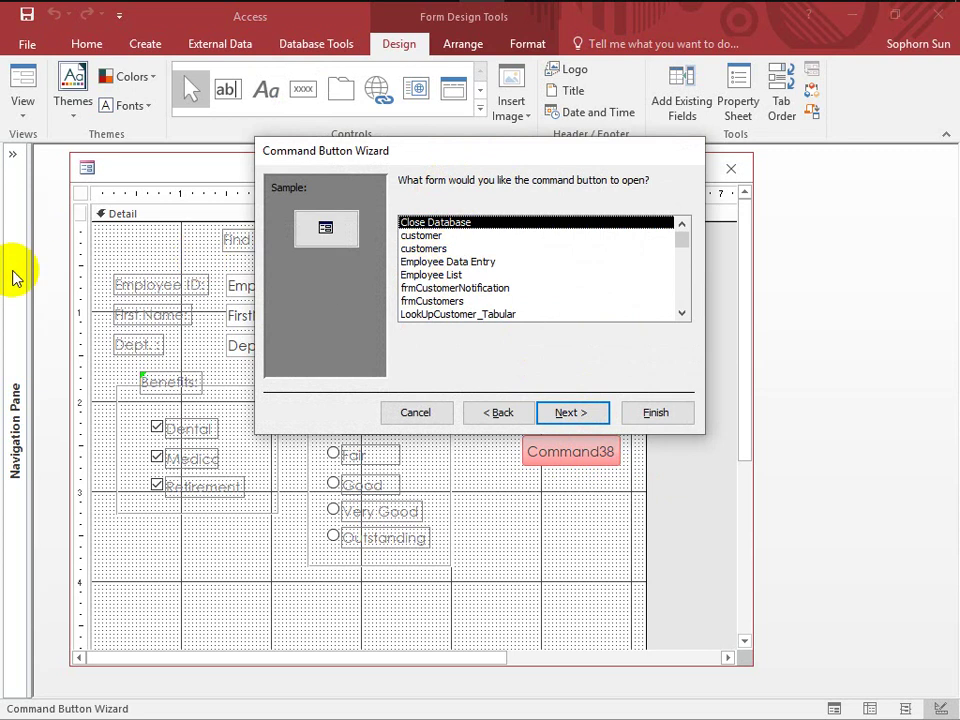
pyautogui.click(440, 301)
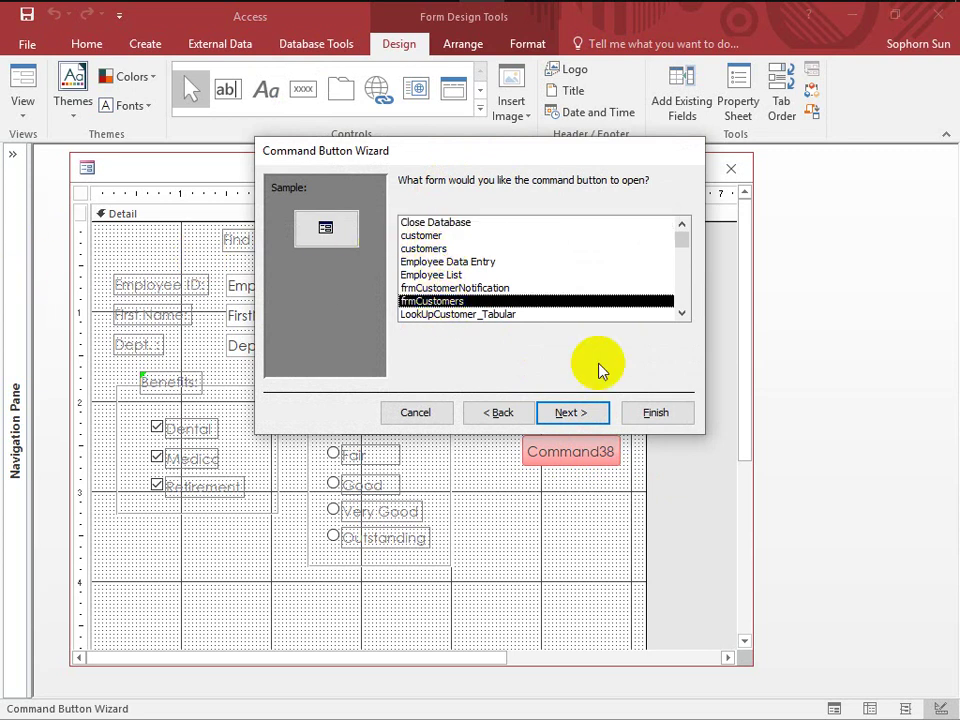
pyautogui.click(570, 412)
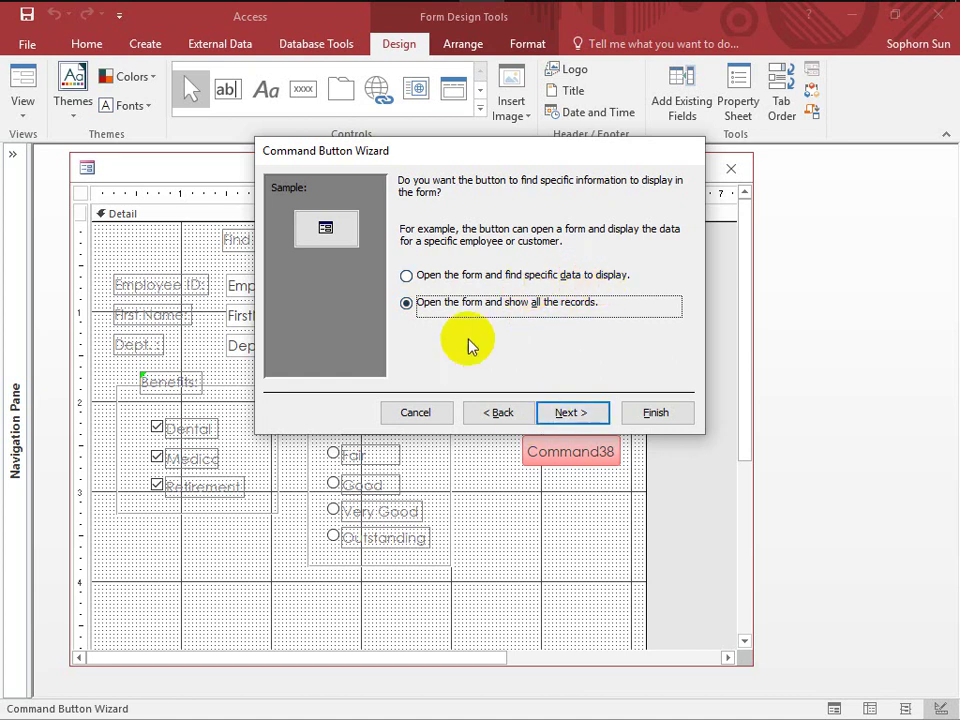
pyautogui.click(590, 415)
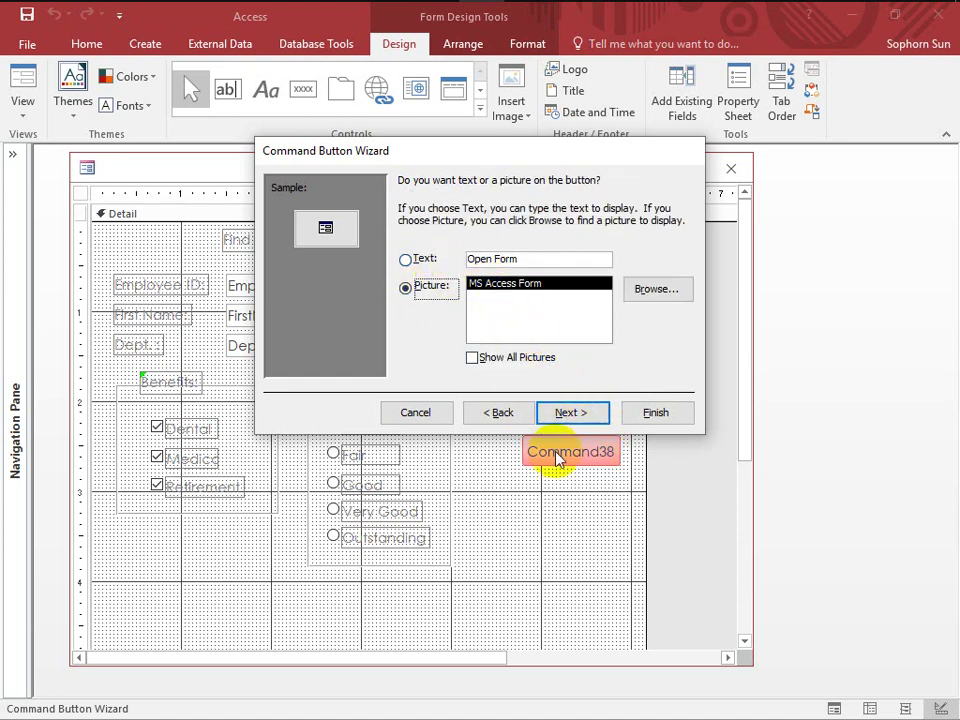
# Give the third command button the text "Open Customer" instead of a picture, and finish the wizard with the default button name.
pyautogui.click(410, 259)
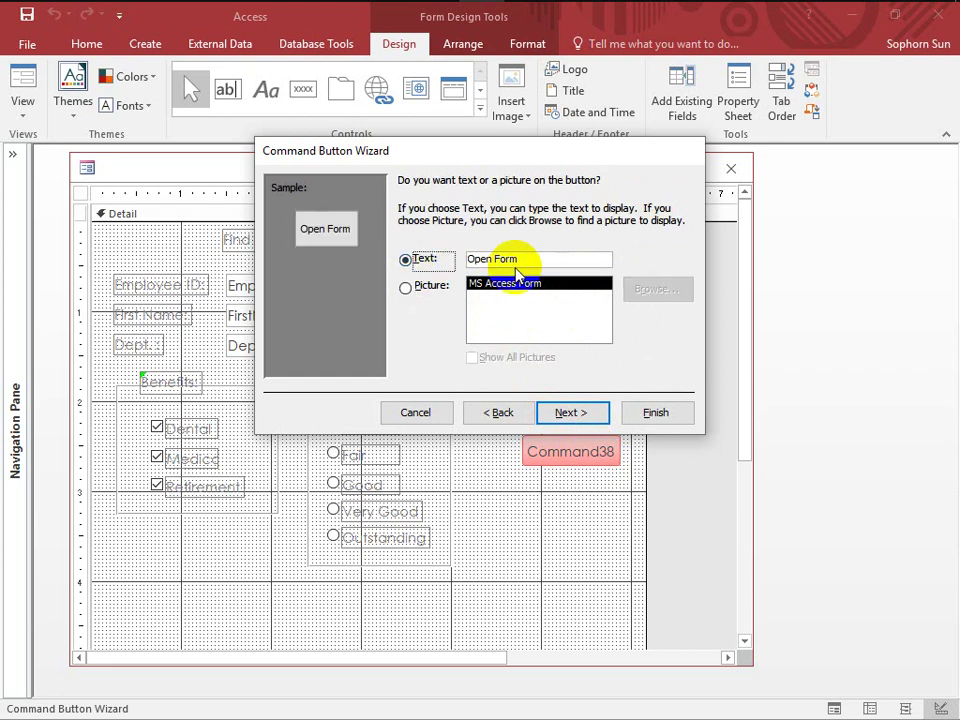
pyautogui.click(422, 290)
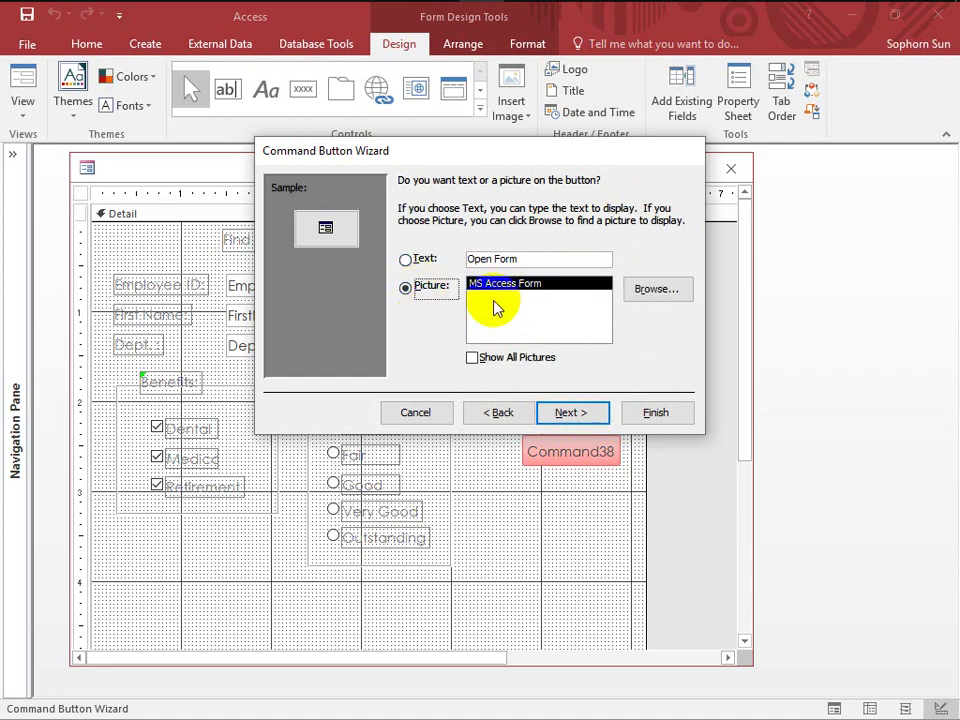
pyautogui.click(422, 259)
pyautogui.click(536, 258)
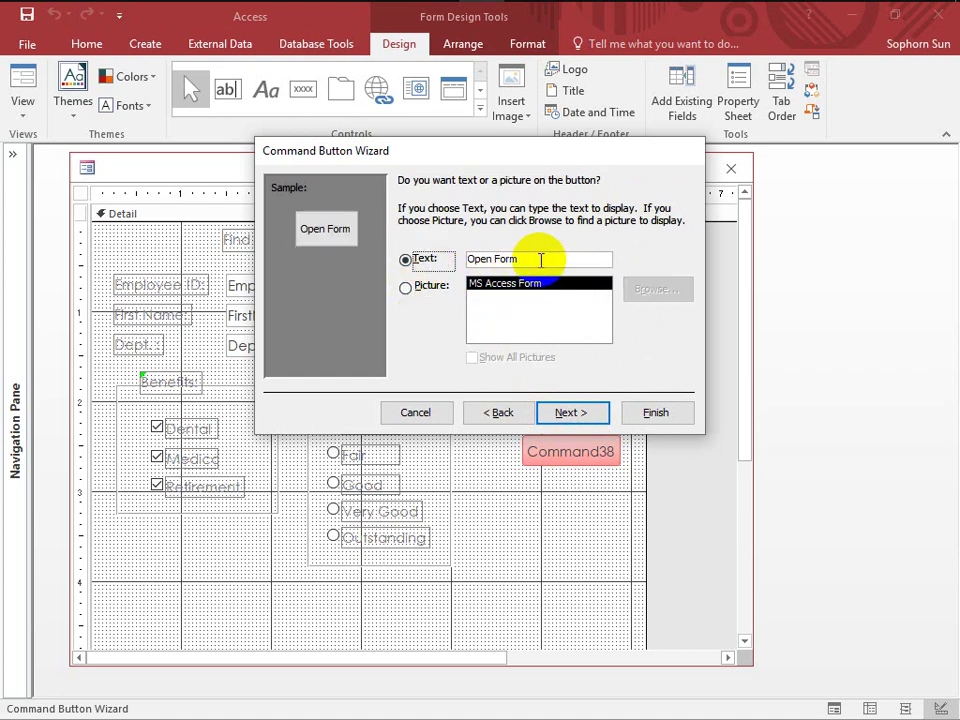
pyautogui.press('BackSpace')
pyautogui.press('BackSpace')
pyautogui.press('BackSpace')
pyautogui.press('BackSpace')
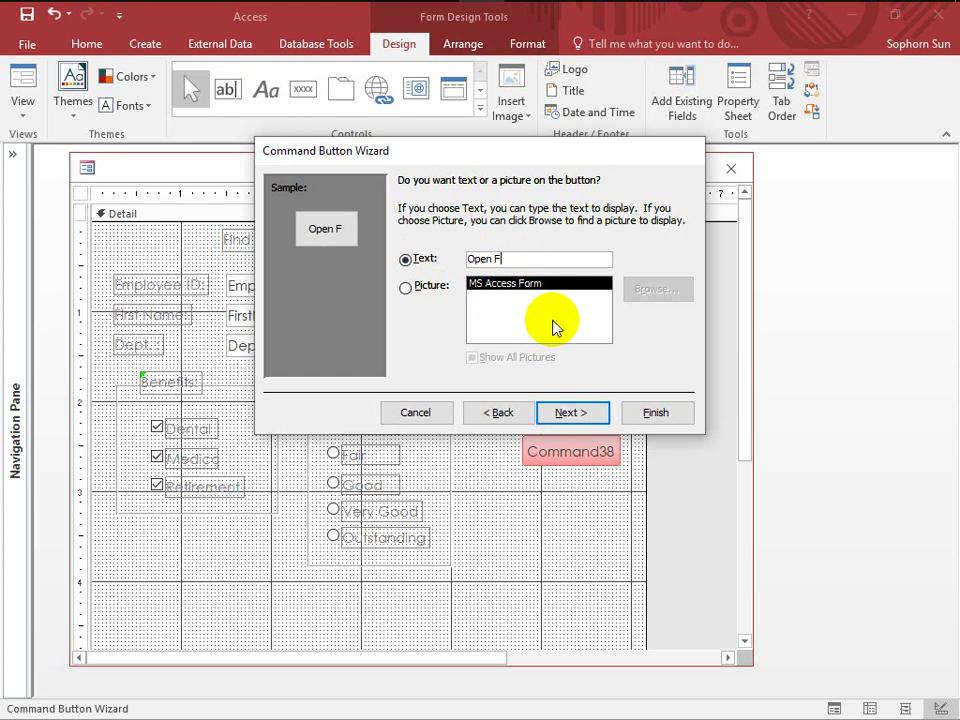
pyautogui.write('Cust')
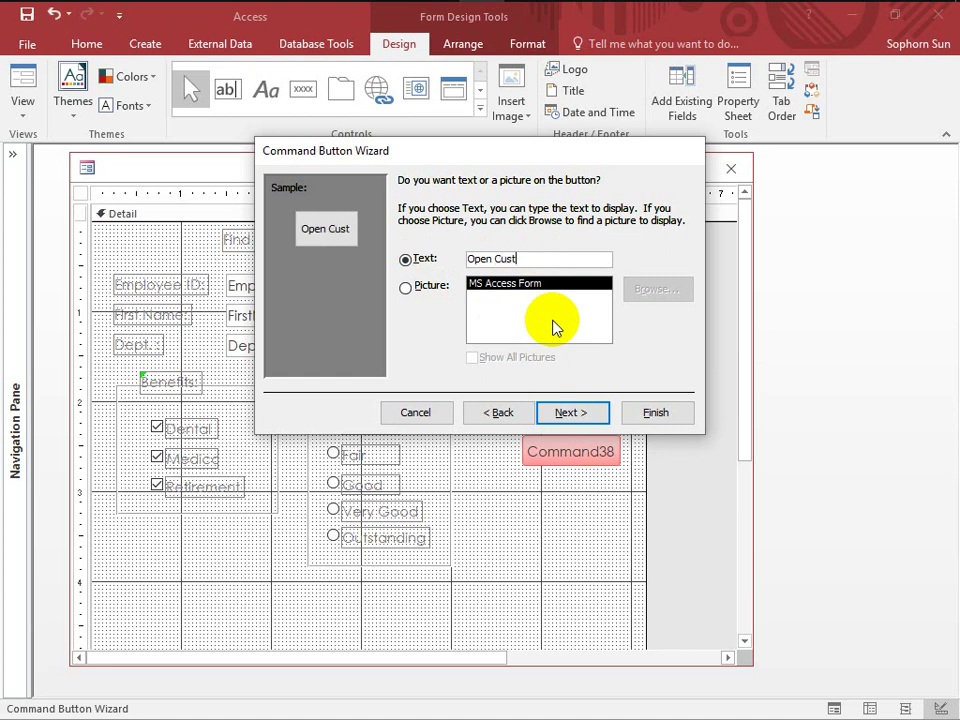
pyautogui.write('omer')
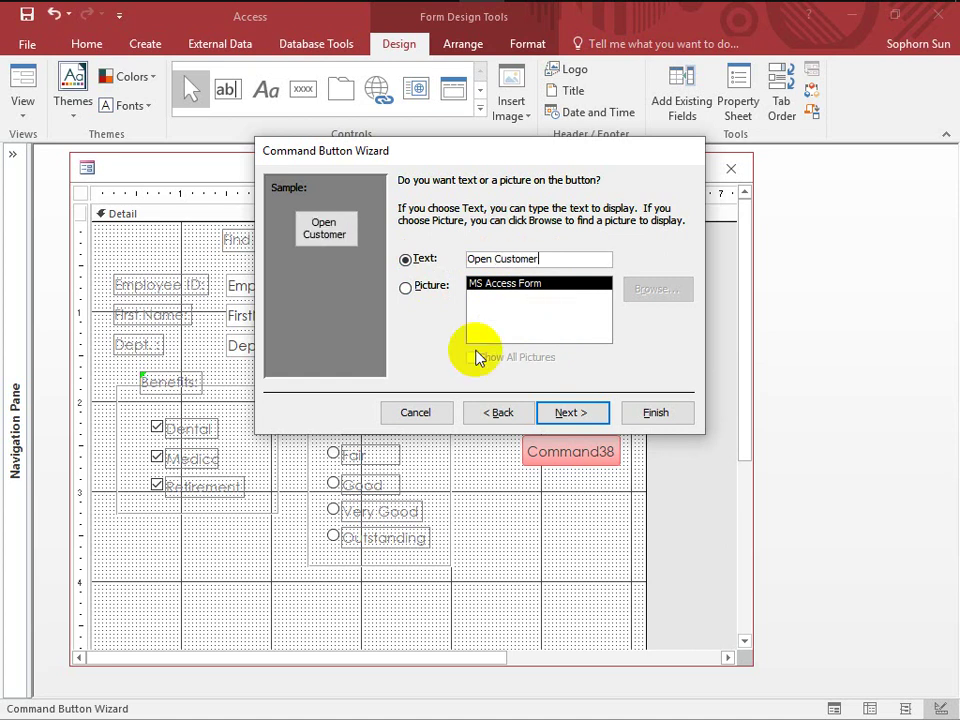
pyautogui.click(598, 417)
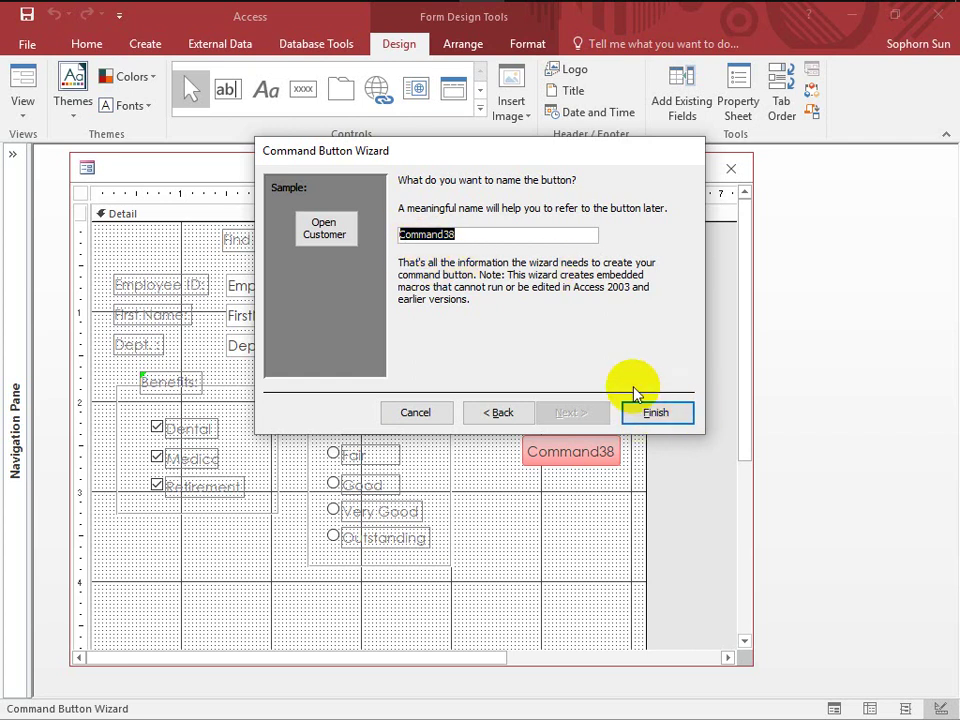
pyautogui.click(657, 412)
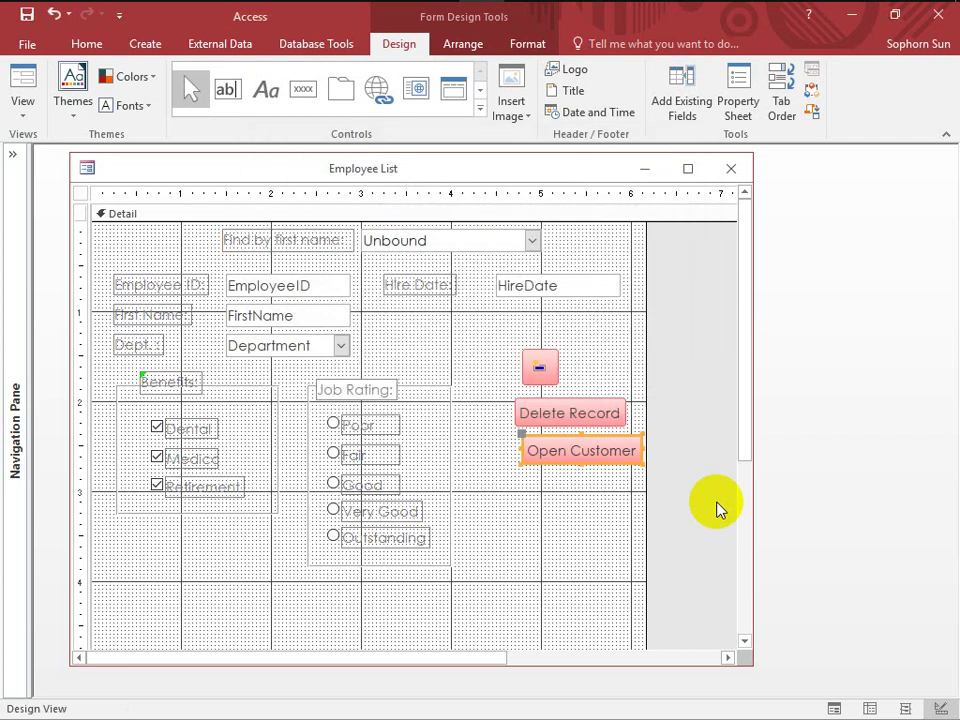
# Test the Open Customer button in Form View by opening the customers form, and close that form again.
pyautogui.click(19, 80)
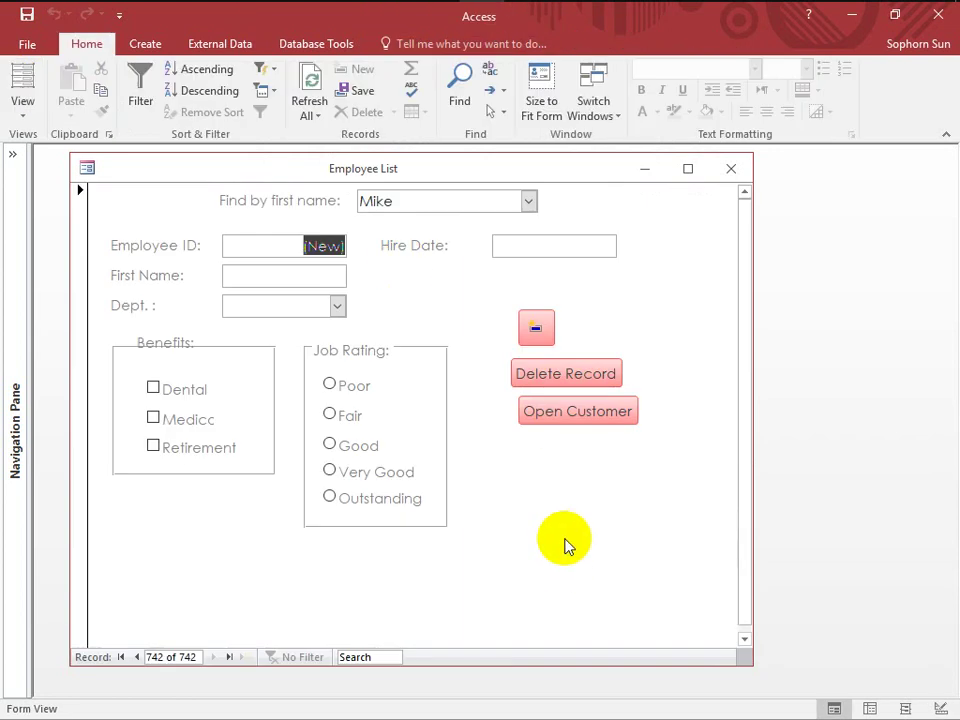
pyautogui.click(589, 420)
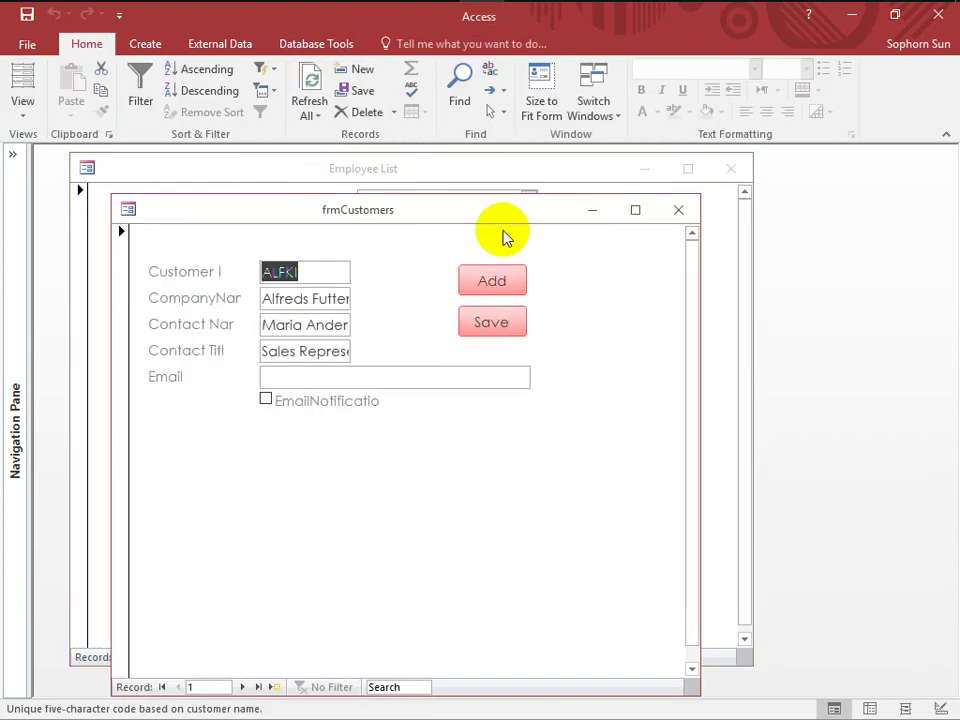
pyautogui.moveTo(505, 220); pyautogui.dragTo(510, 298)
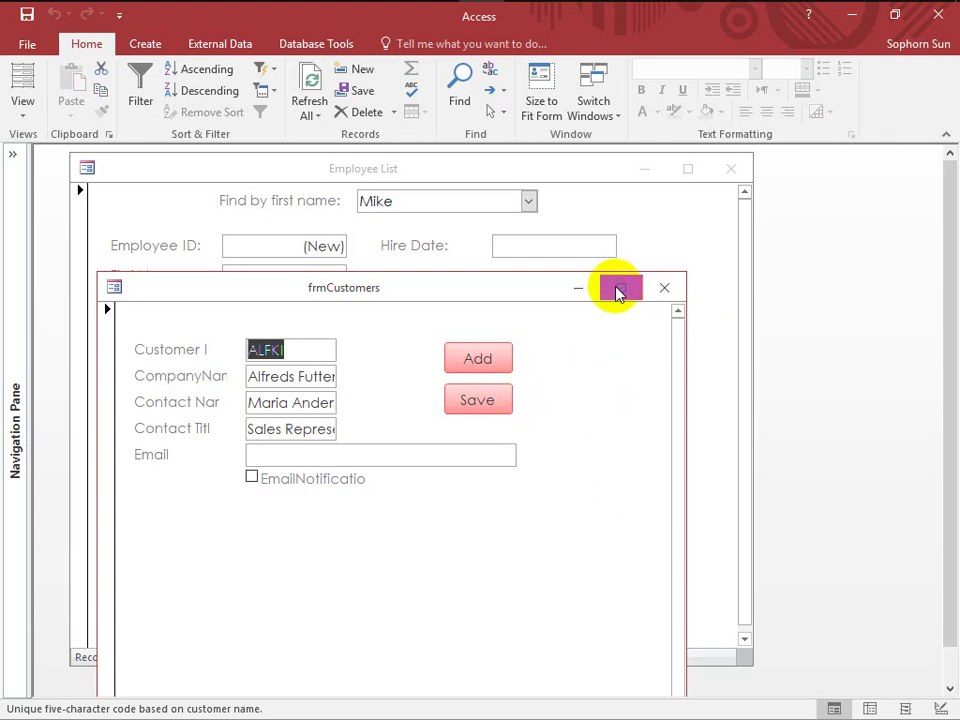
pyautogui.click(663, 287)
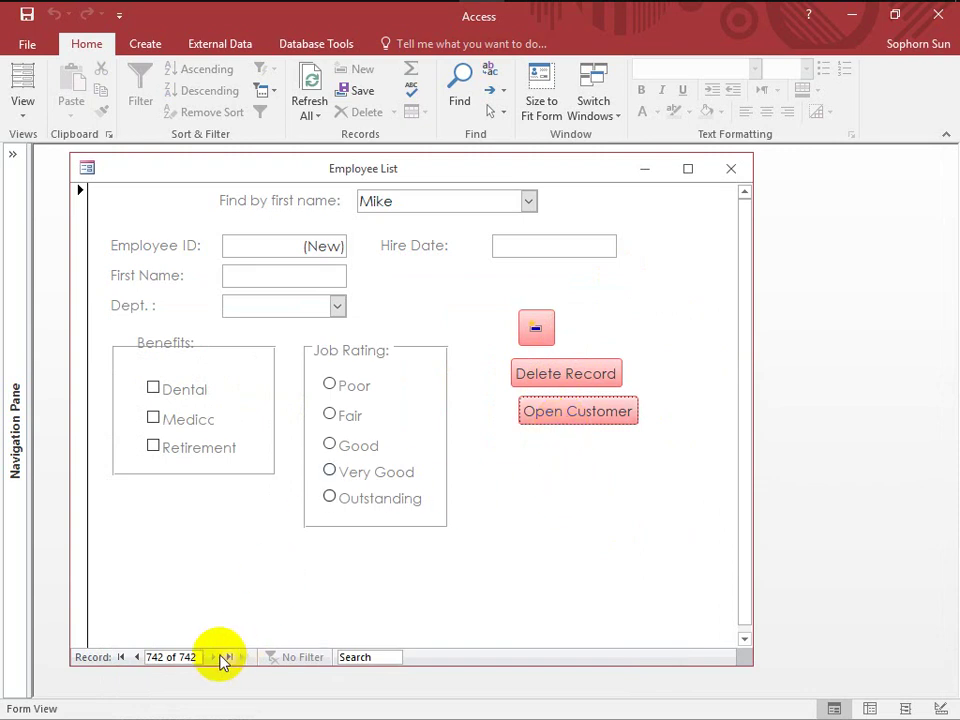
# Go to the first employee record and browse forward one record at a time to record 6.
pyautogui.click(121, 658)
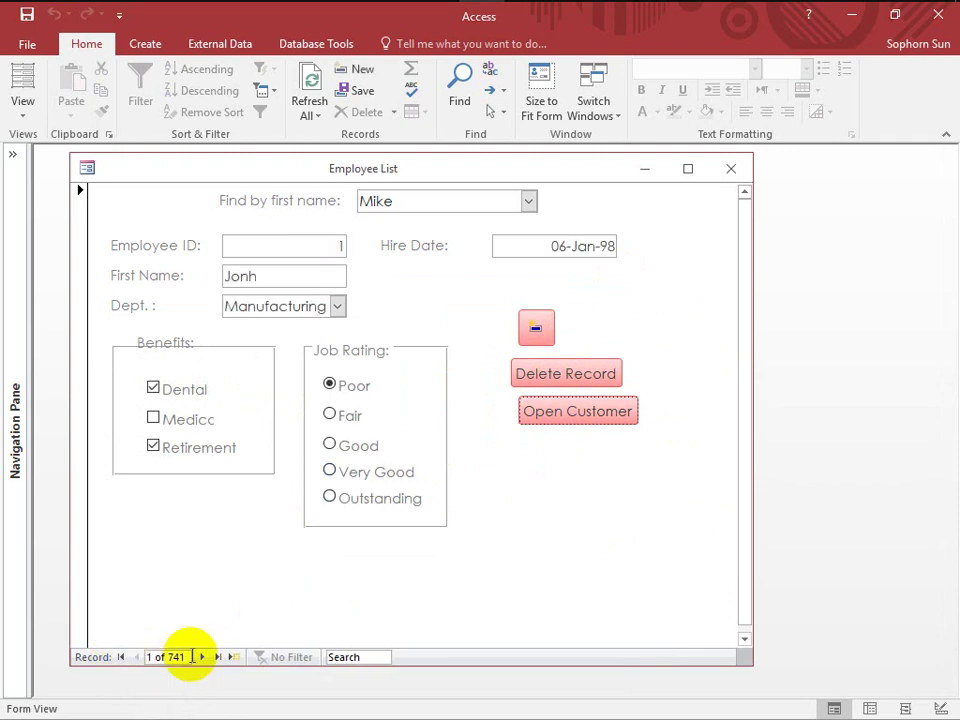
pyautogui.click(202, 657)
pyautogui.click(202, 657)
pyautogui.click(202, 657)
pyautogui.click(202, 657)
pyautogui.click(202, 657)
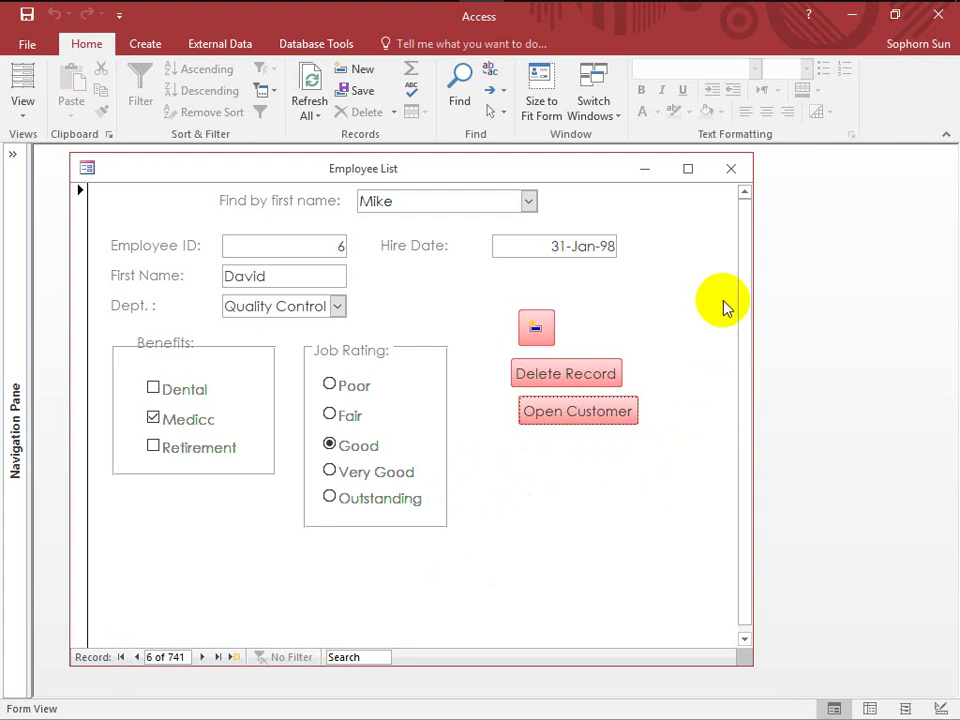
pyautogui.moveTo(580, 179); pyautogui.dragTo(613, 178)
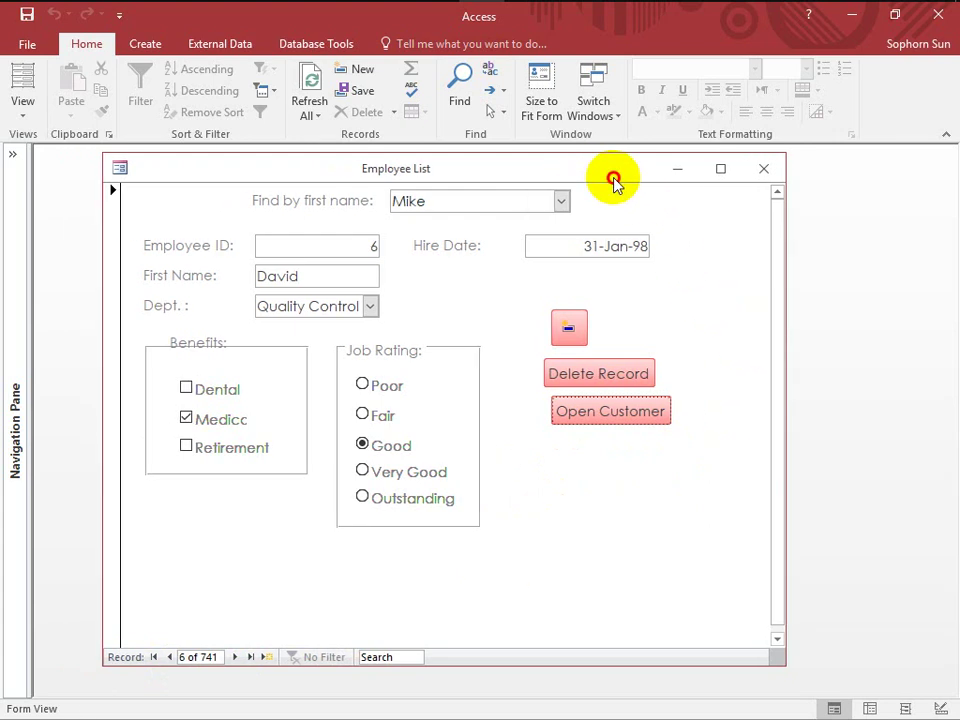